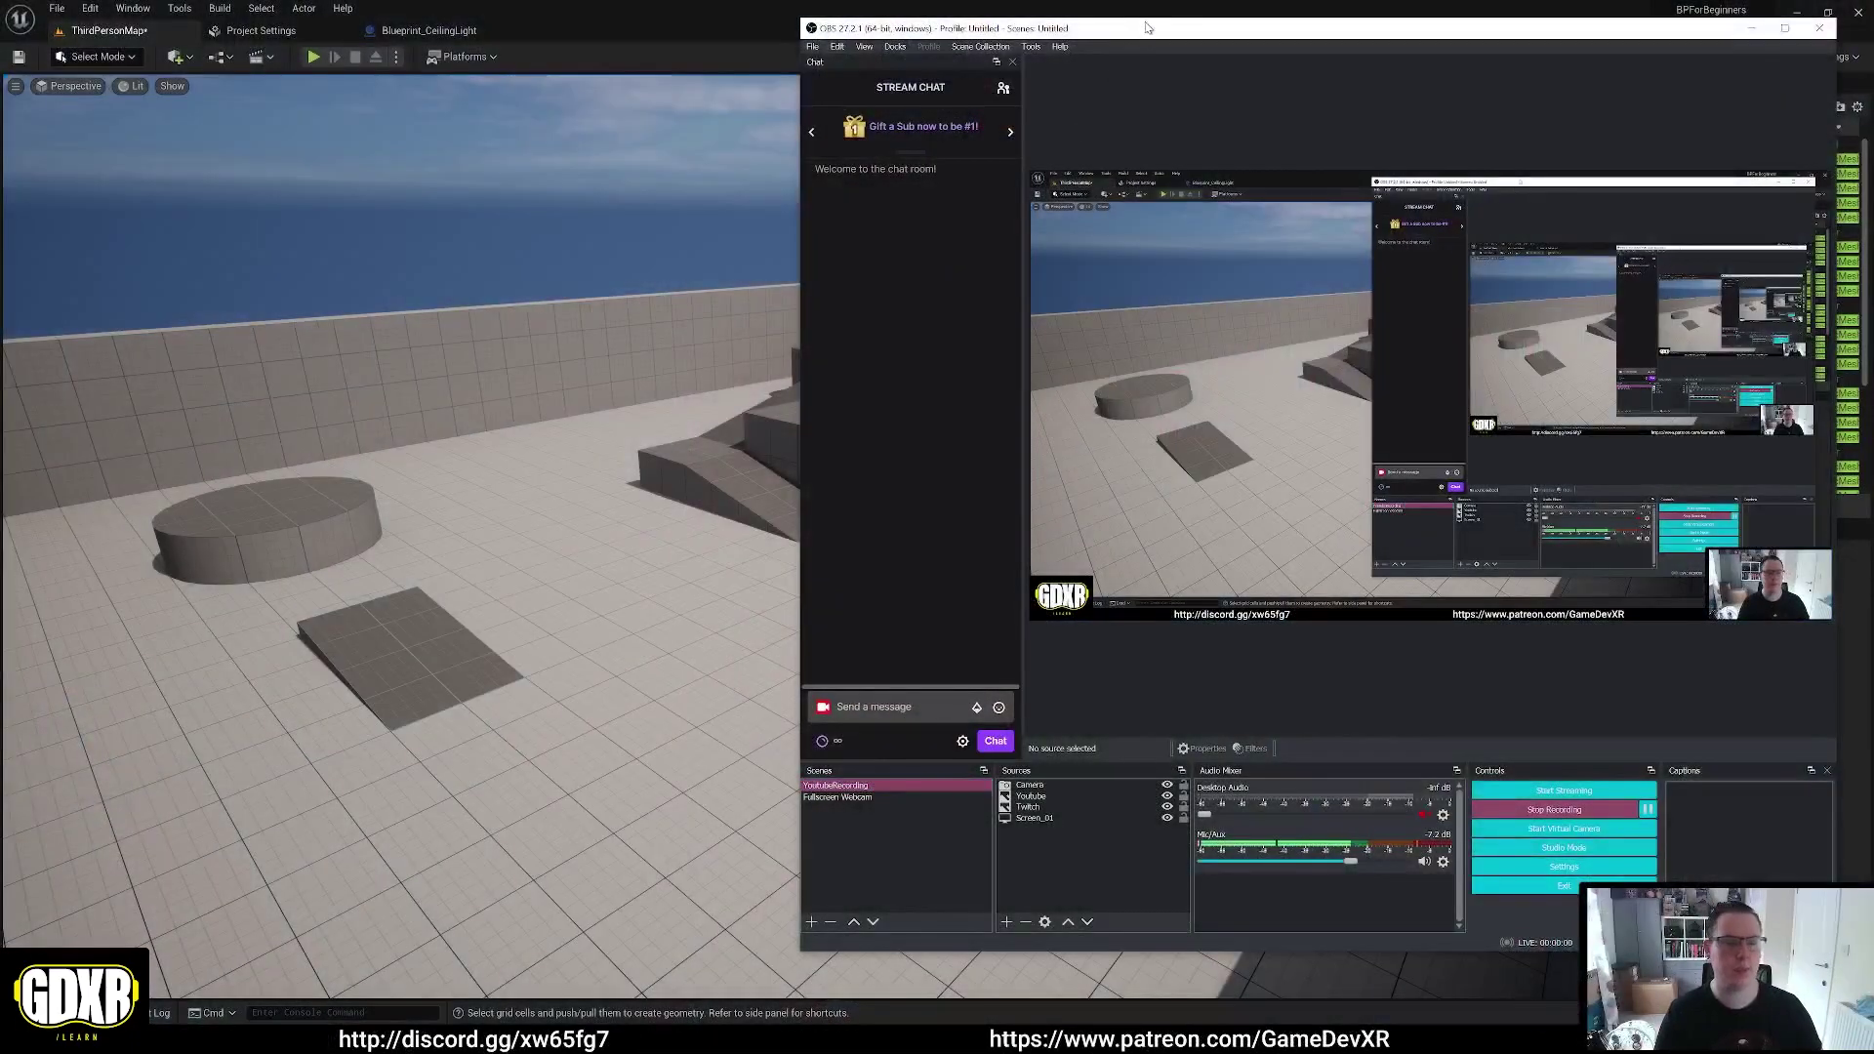
# Move the recording window out of the way and play-test the level by running the character around it
pyautogui.moveTo(1148, 27); pyautogui.dragTo(1873, 27)
pyautogui.moveTo(821, 489); pyautogui.dragTo(742, 489, button='right')
pyautogui.click(314, 57)
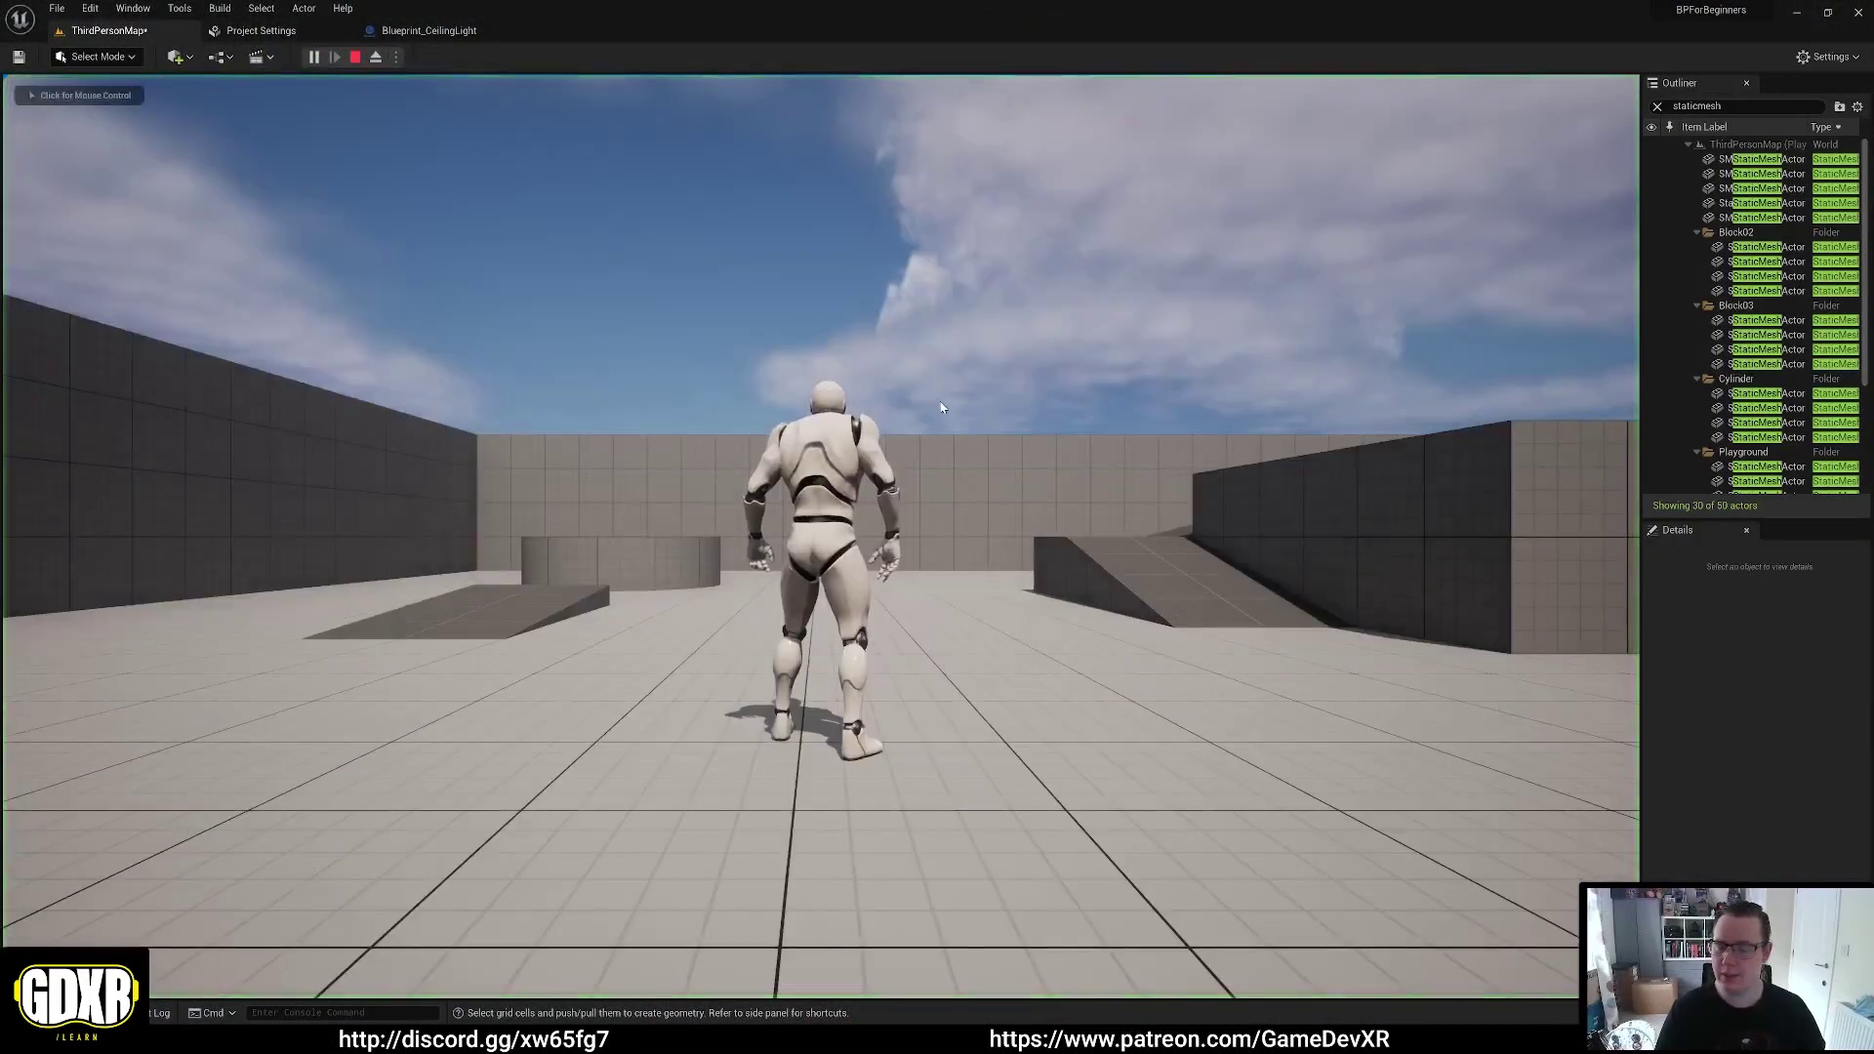
pyautogui.press('w')
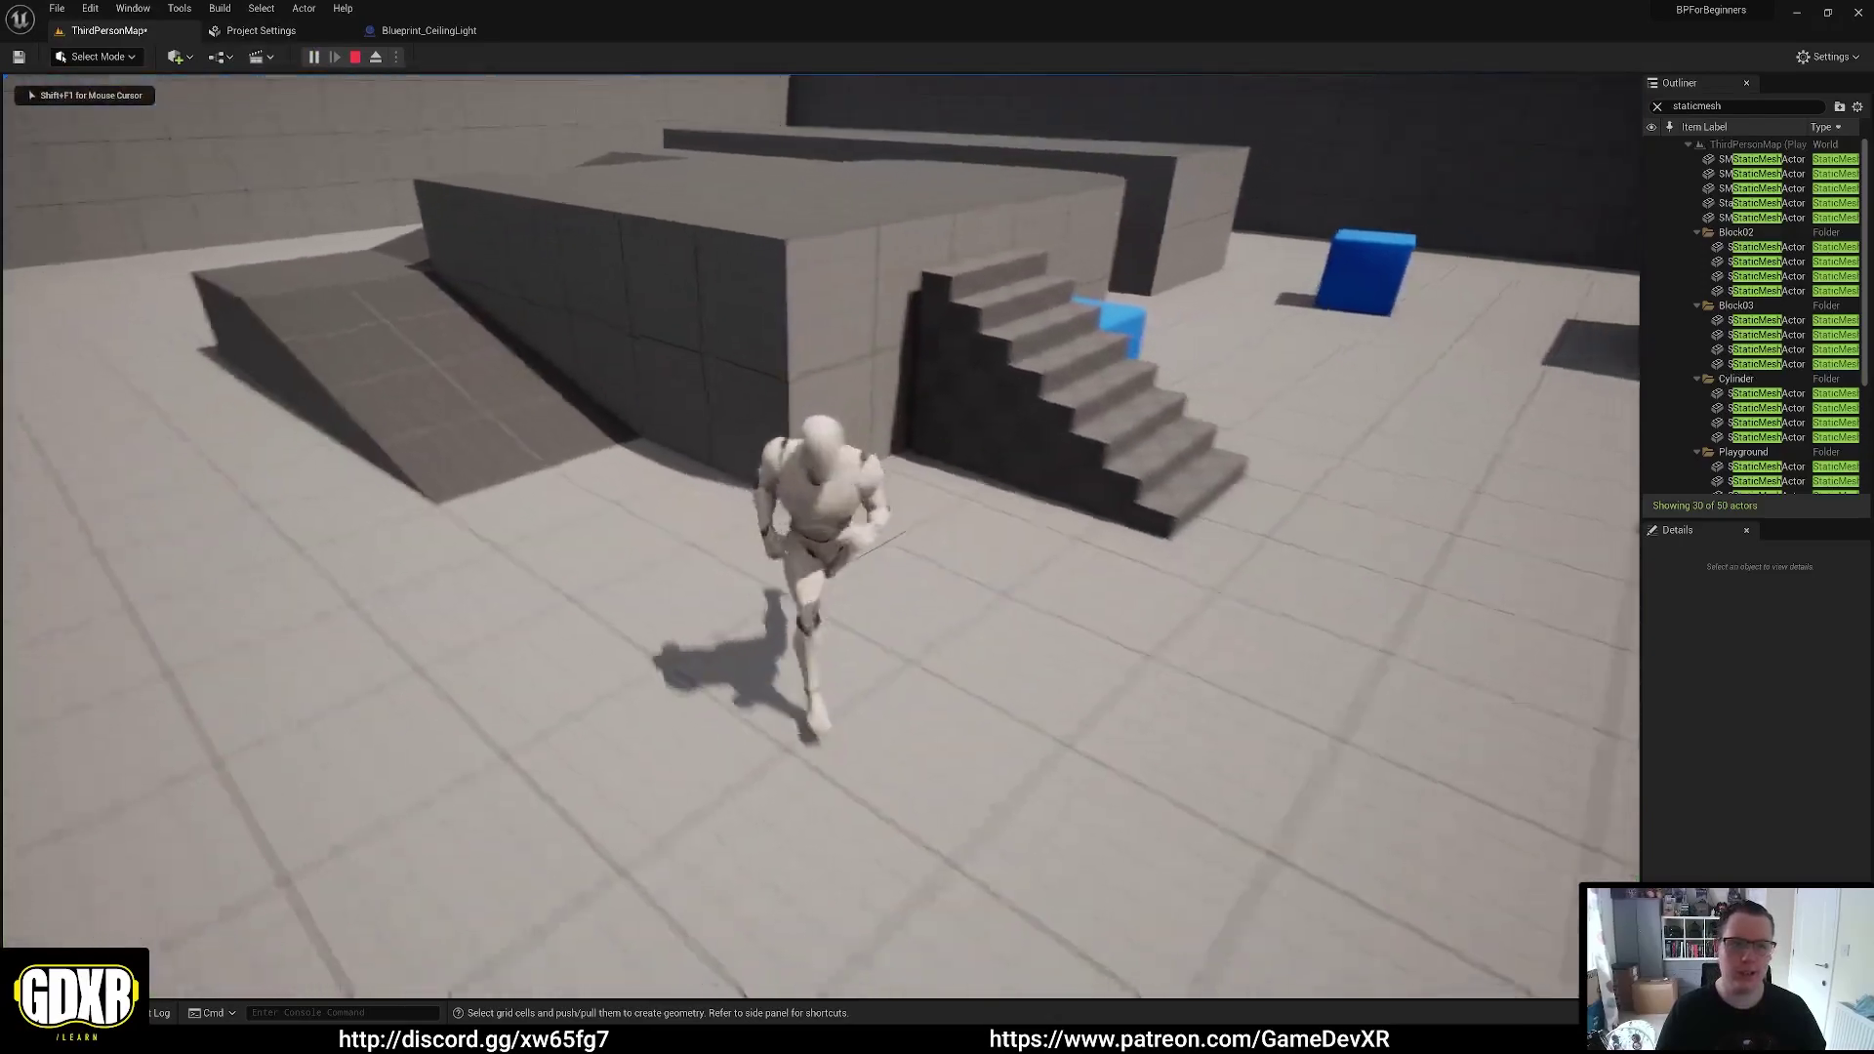
pyautogui.press('Escape')
# Delete the staircase mesh beside the large block
pyautogui.click(1037, 427)
pyautogui.press('Delete')
pyautogui.press('s')
pyautogui.moveTo(1046, 374); pyautogui.dragTo(977, 405, button='right')
pyautogui.press('a')
# Switch the editor to Modeling mode, enlarge the viewport area and start the Cube Grid tool
pyautogui.click(125, 59)
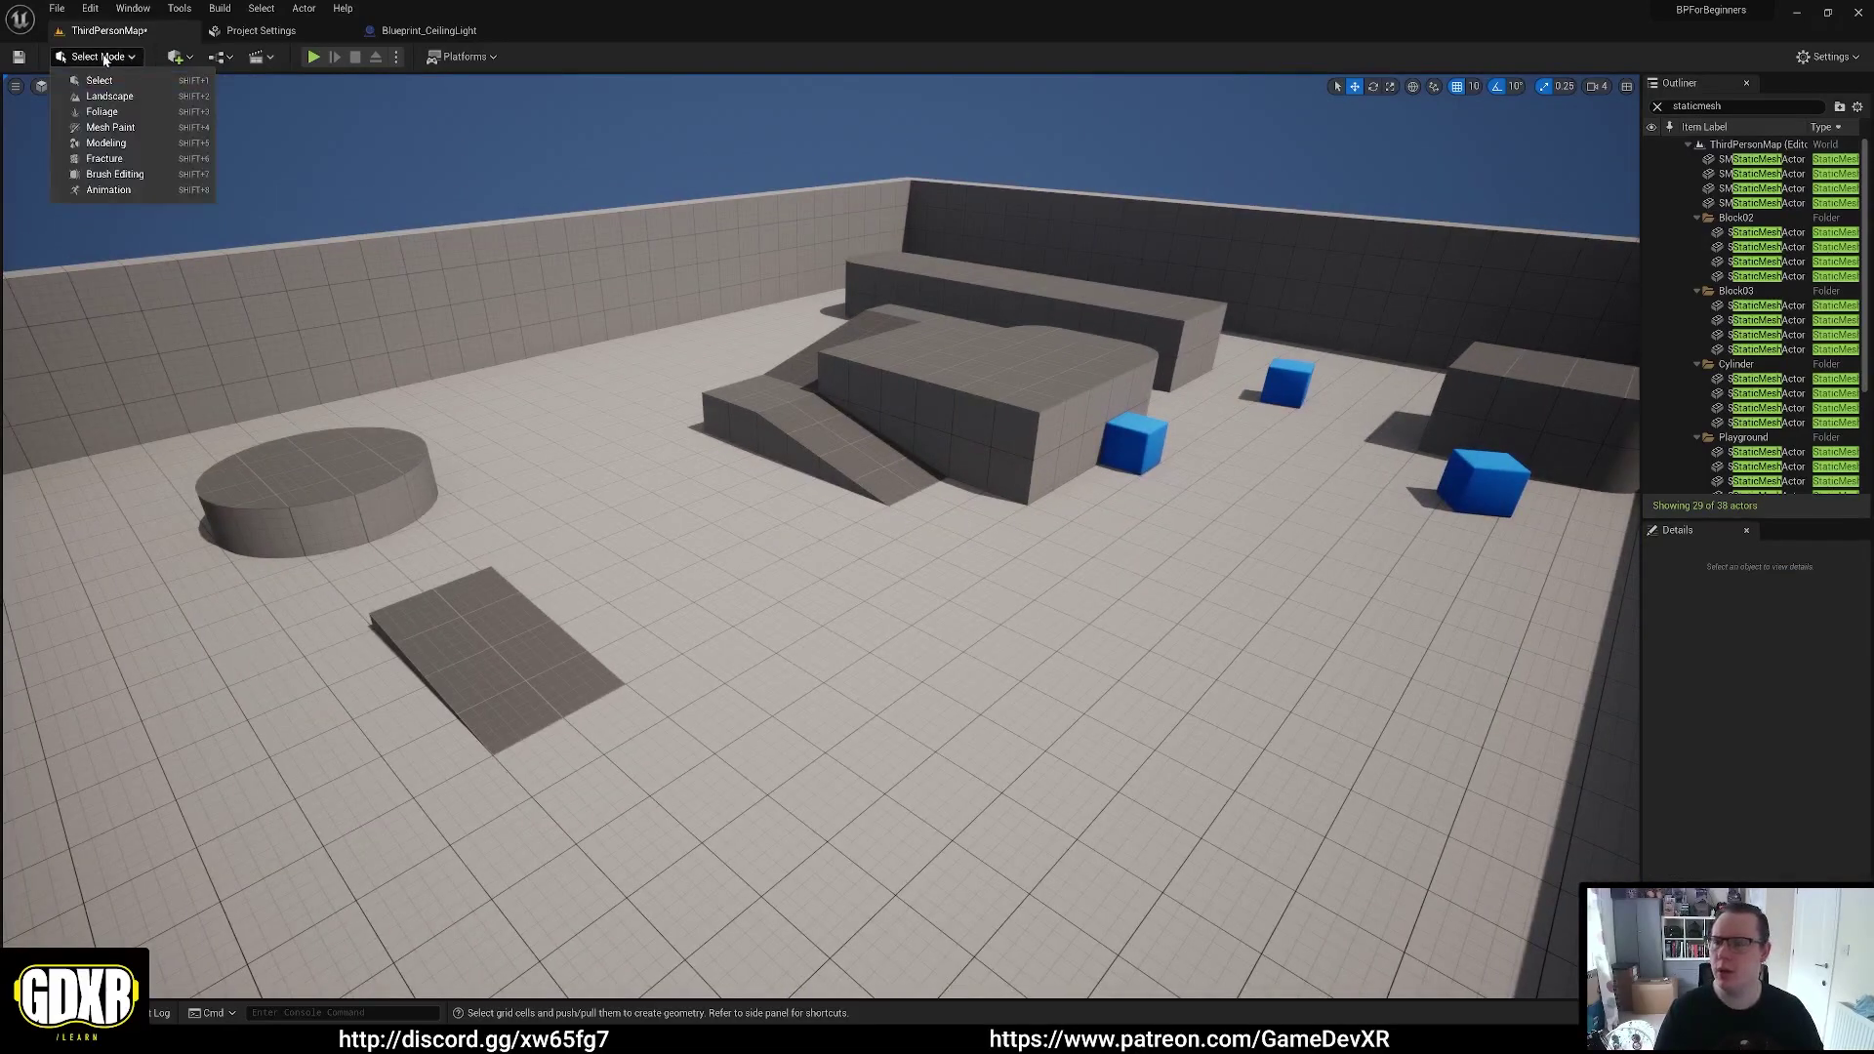
pyautogui.click(119, 142)
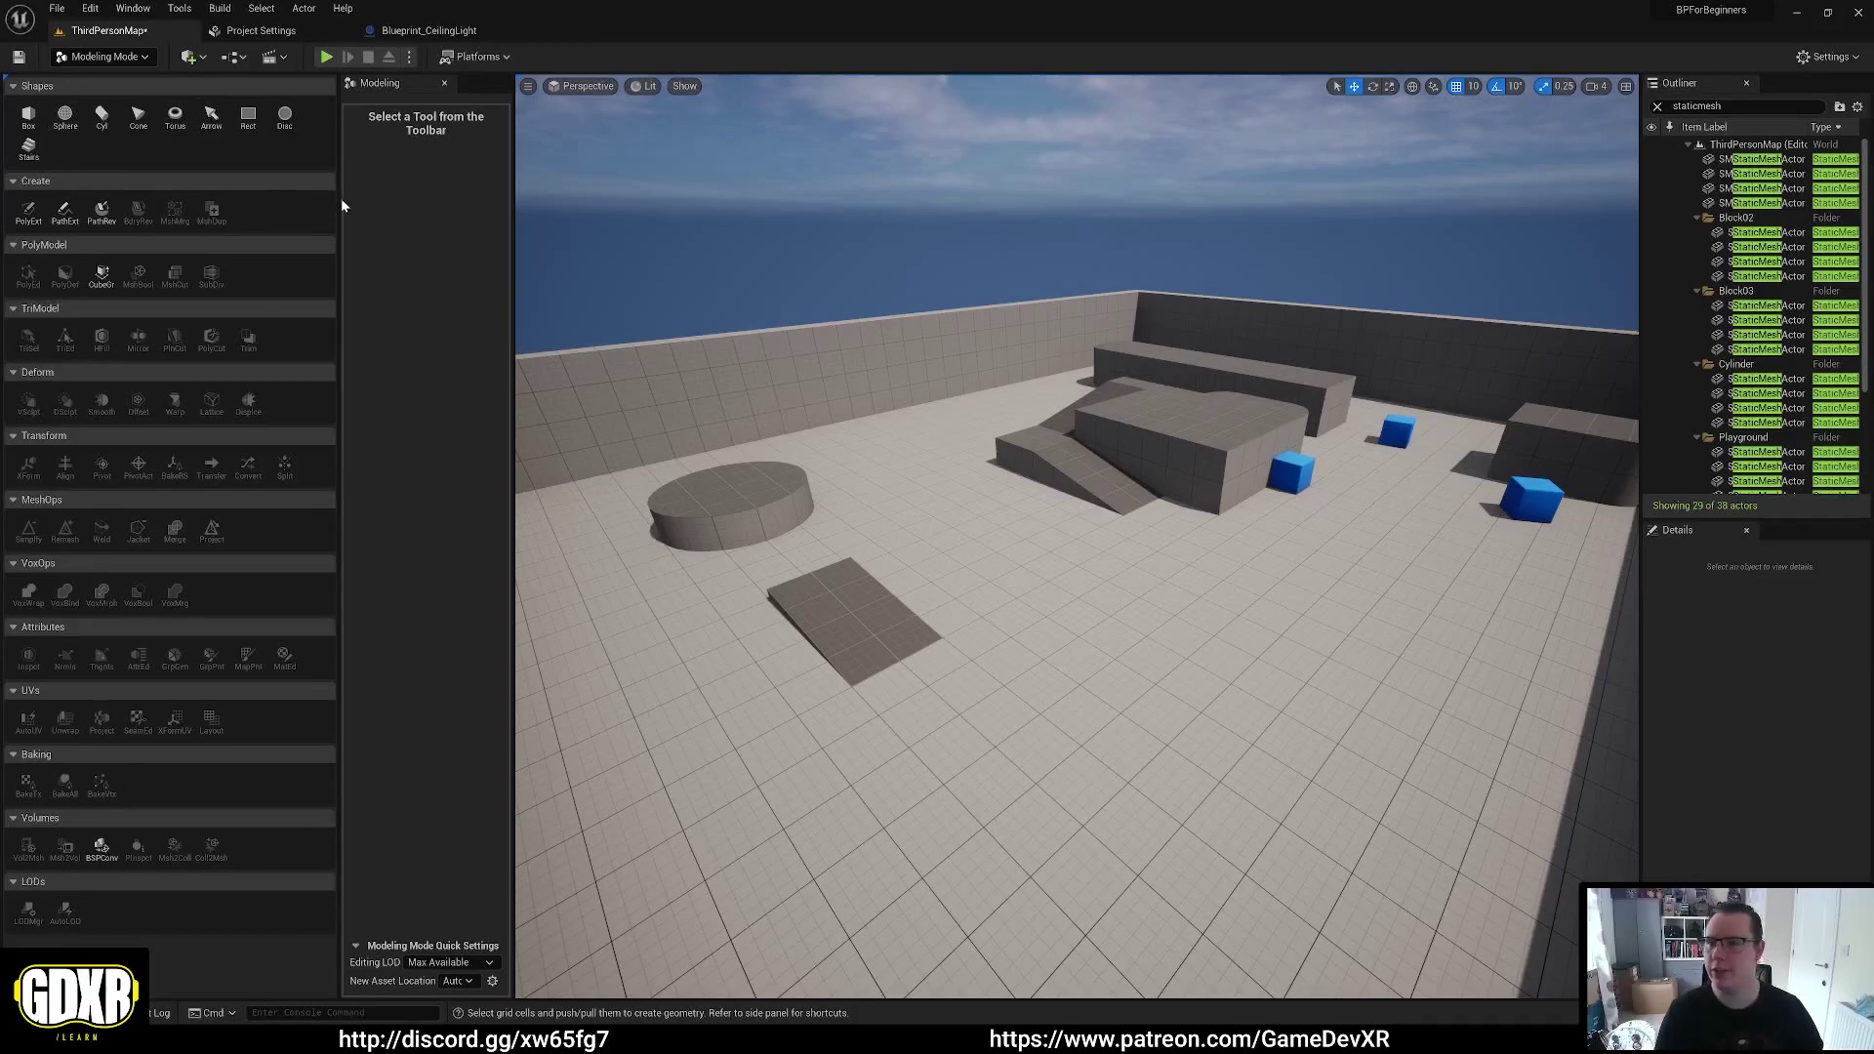
pyautogui.moveTo(339, 197); pyautogui.dragTo(251, 200)
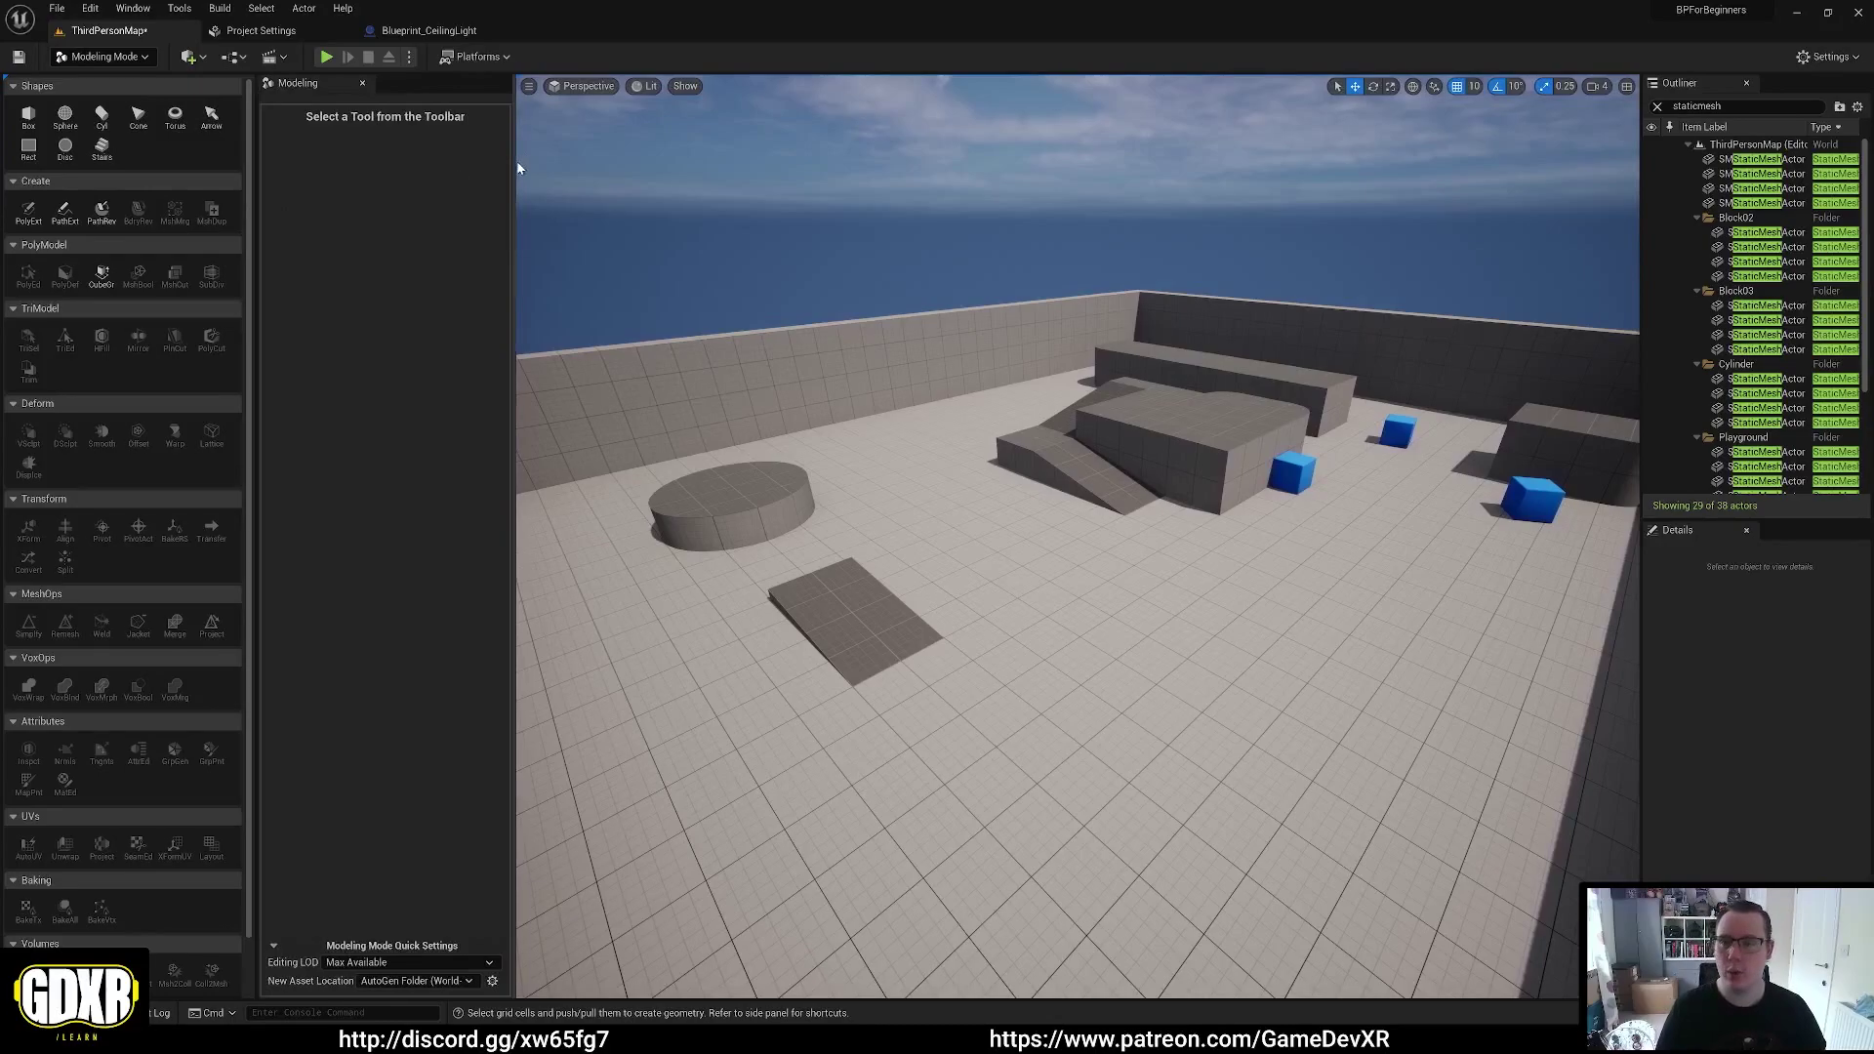
pyautogui.moveTo(493, 167); pyautogui.dragTo(400, 175)
pyautogui.press('w')
pyautogui.moveTo(976, 547); pyautogui.dragTo(957, 468, button='right')
pyautogui.press('s')
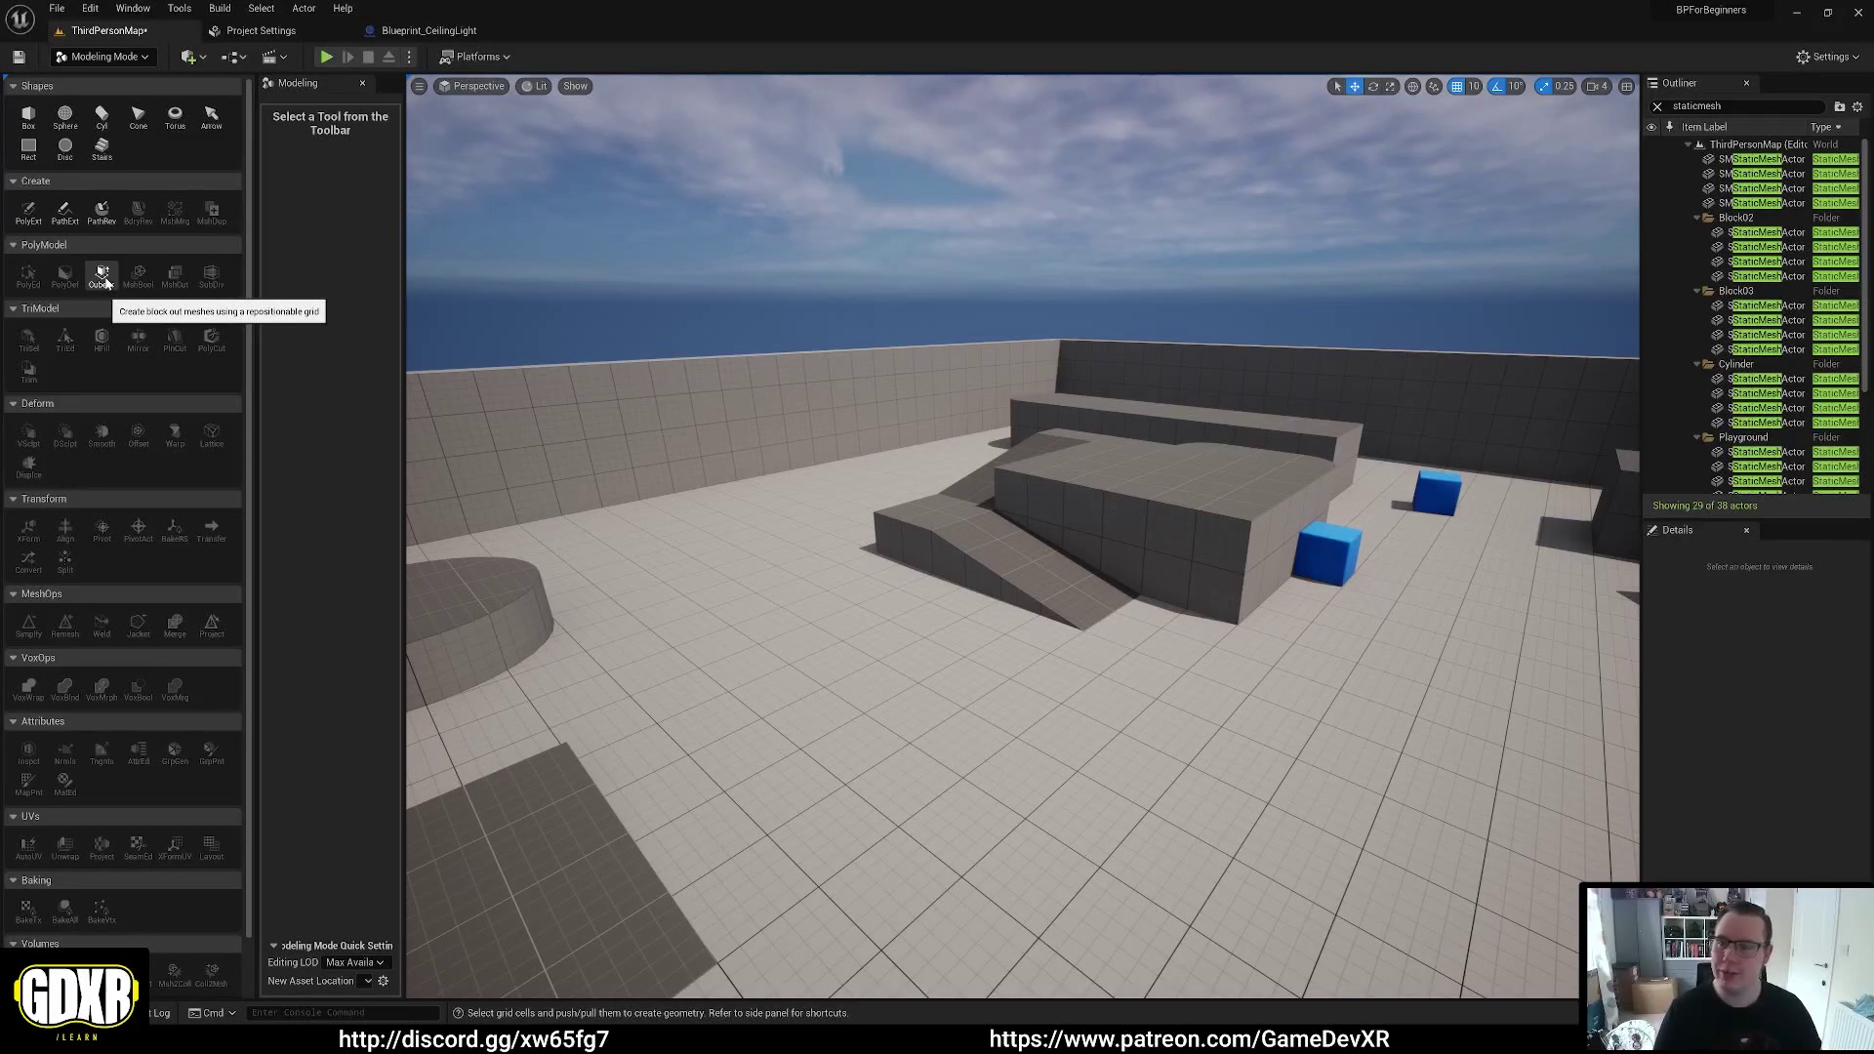
pyautogui.click(103, 278)
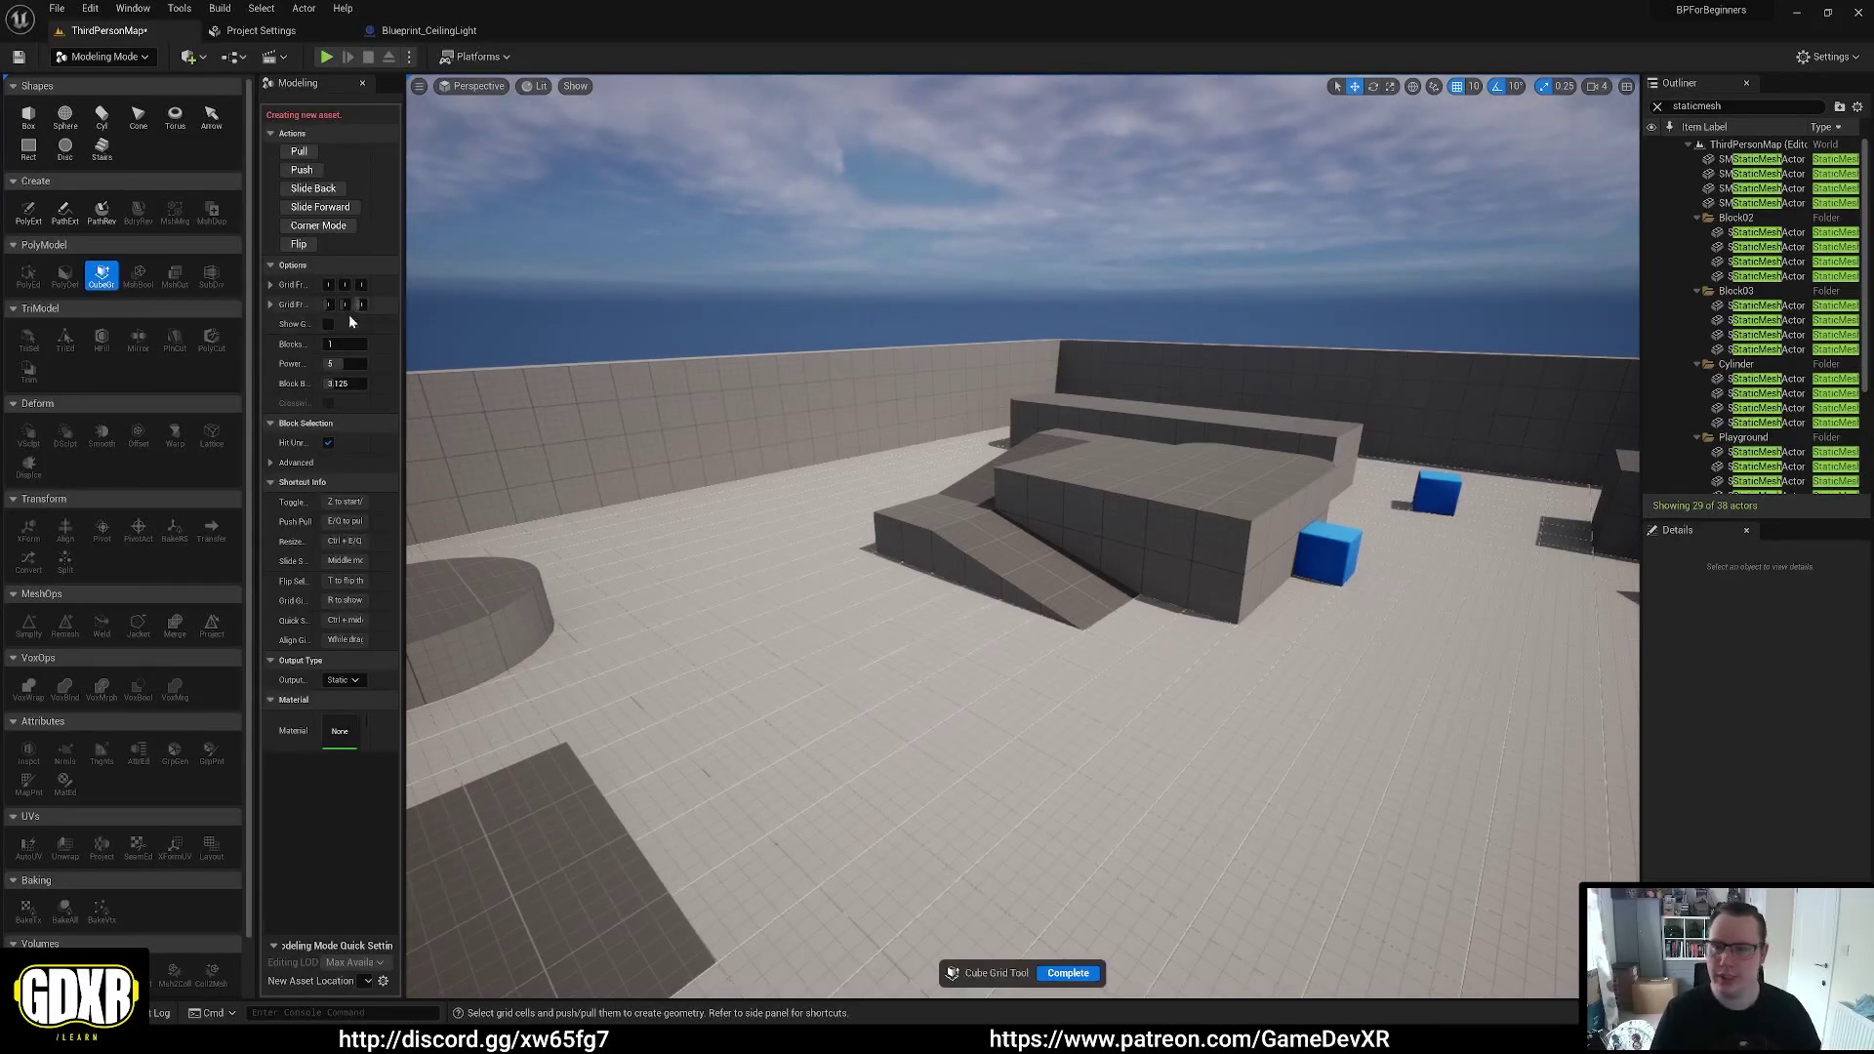
# Select a rectangle of grid cells two cells high on the far wall and pull it out into a block
pyautogui.moveTo(1022, 536); pyautogui.dragTo(720, 352, button='right')
pyautogui.press('w')
pyautogui.press('s')
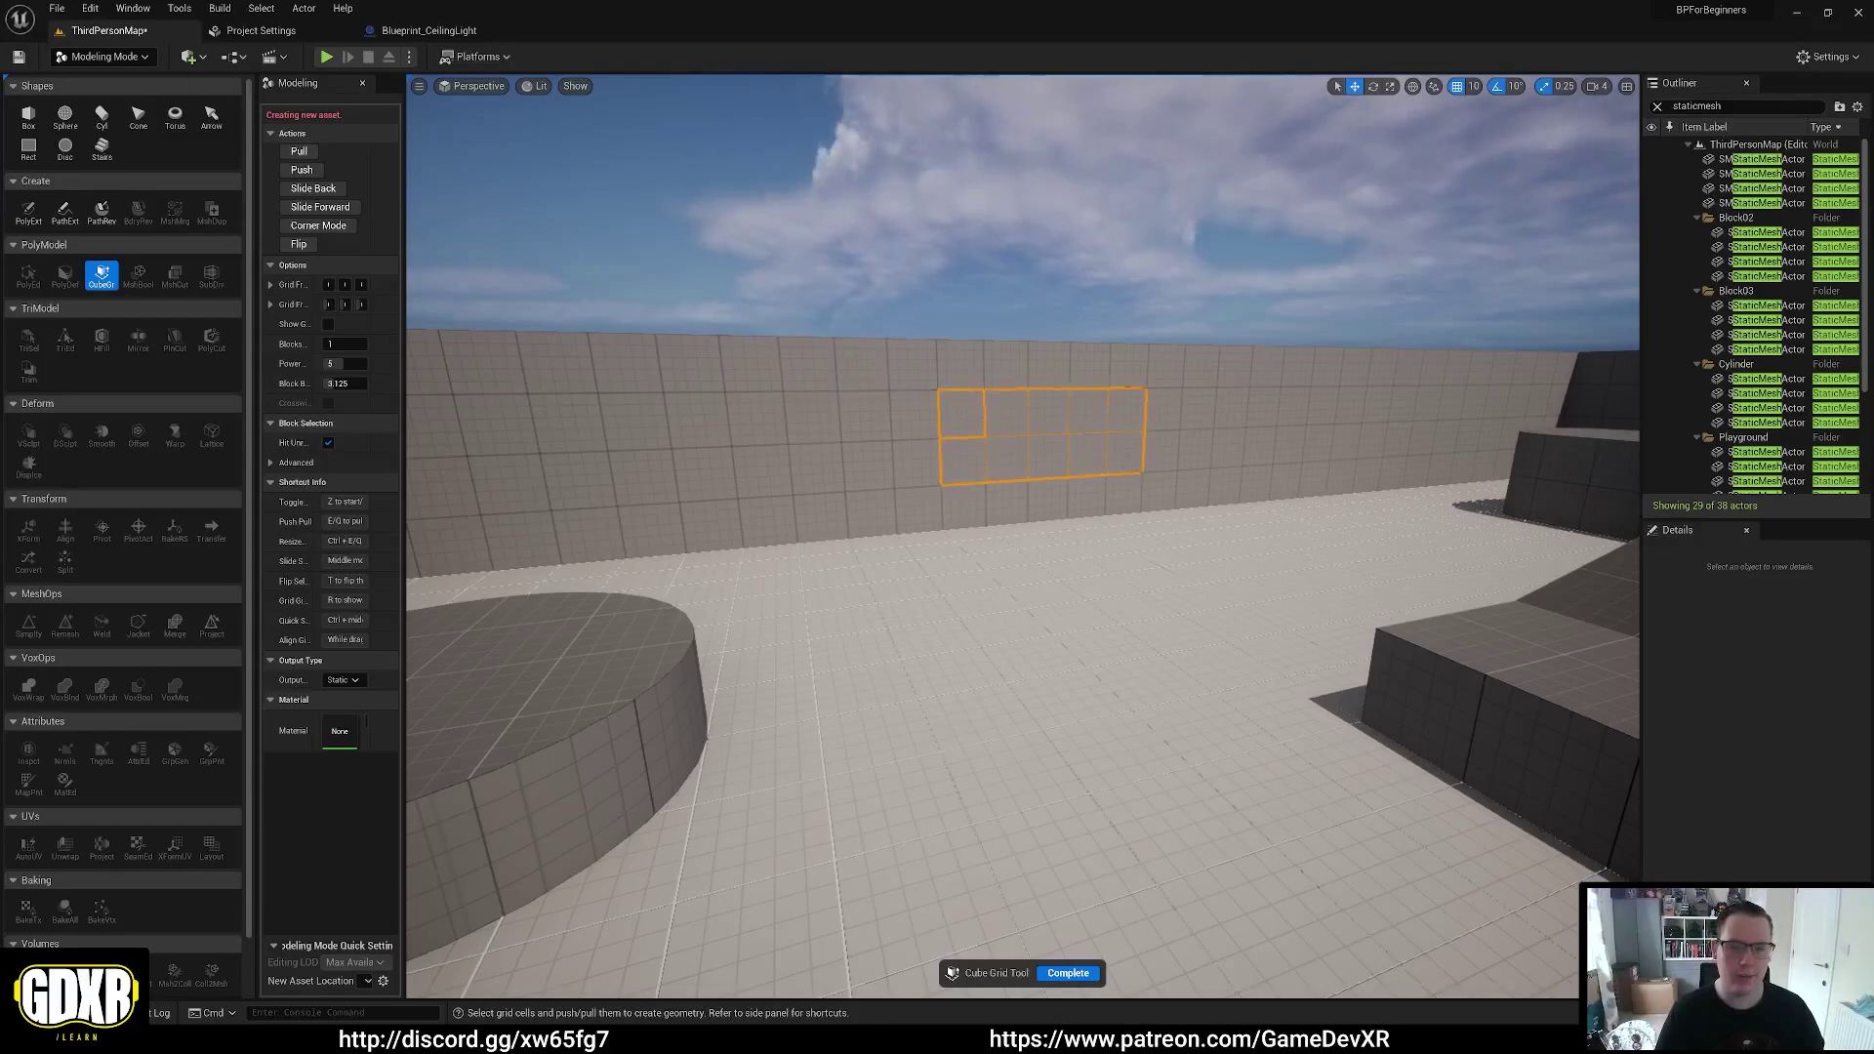
pyautogui.press('a')
pyautogui.moveTo(1113, 400); pyautogui.dragTo(1230, 420, button='right')
pyautogui.press('w')
pyautogui.press('e')
pyautogui.press('e')
pyautogui.press('e')
pyautogui.press('e')
pyautogui.press('e')
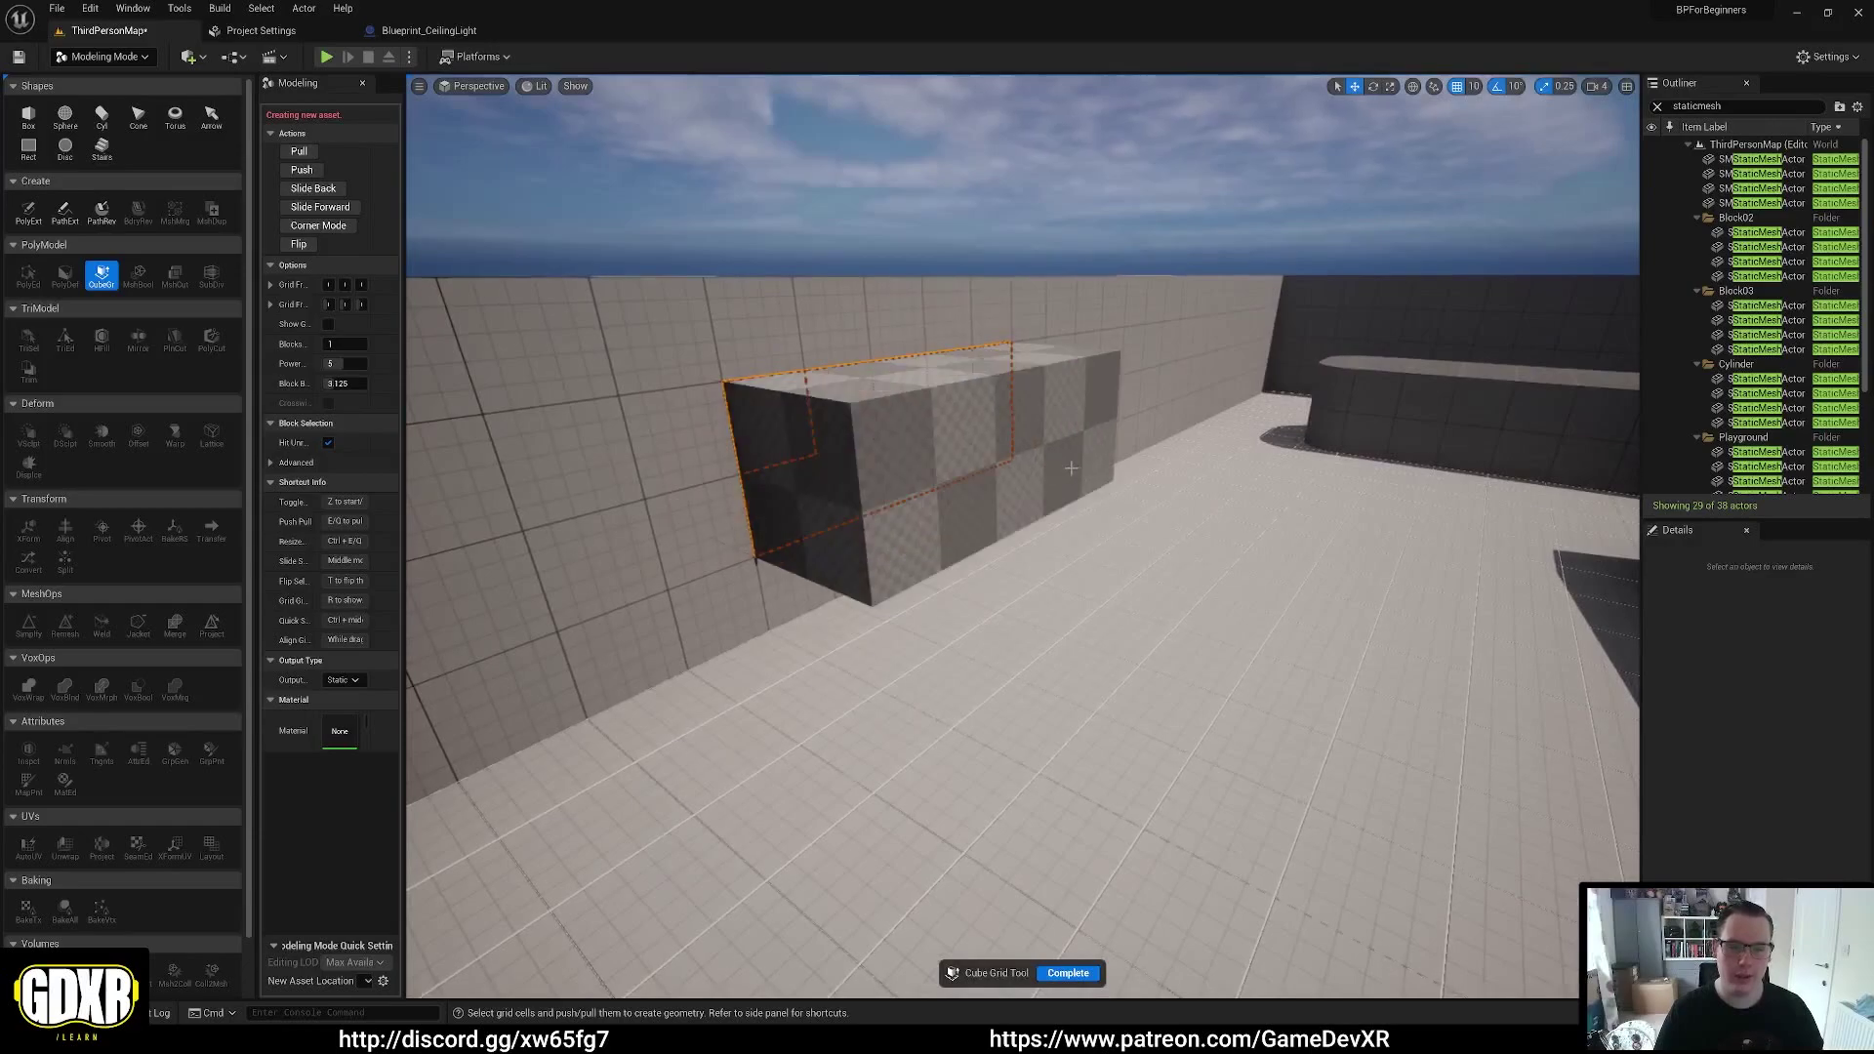
# Push the front corner cells of the wall block's top down one level to cut a step
pyautogui.press('s')
pyautogui.moveTo(1103, 498); pyautogui.dragTo(1181, 454, button='right')
pyautogui.press('w')
pyautogui.press('a')
pyautogui.moveTo(672, 459); pyautogui.dragTo(1061, 532, button='right')
pyautogui.press('d')
pyautogui.press('s')
pyautogui.click(975, 509)
pyautogui.press('e')
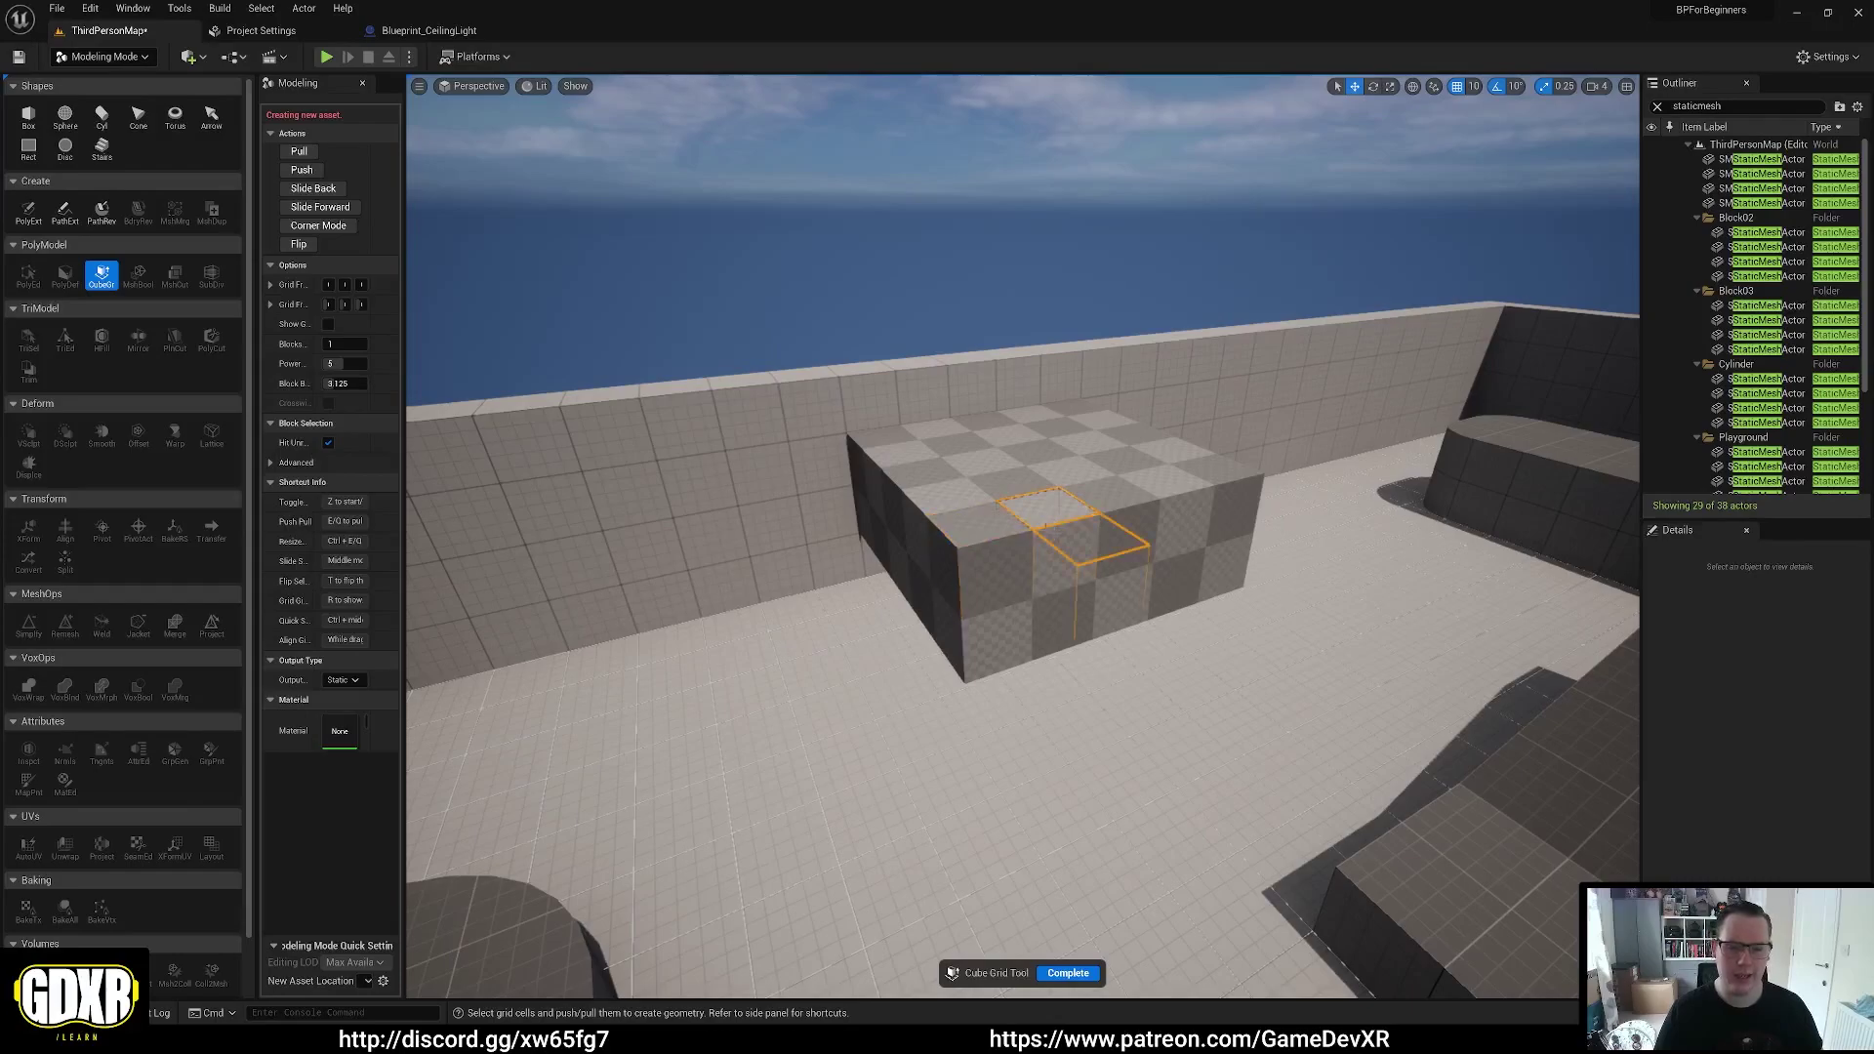
pyautogui.keyDown('ctrl'); pyautogui.moveTo(1039, 523); pyautogui.dragTo(1050, 576); pyautogui.keyUp('ctrl')
pyautogui.press('d')
# Pull a large block four cells high out of the wall at the level's far corner
pyautogui.moveTo(1176, 496); pyautogui.dragTo(1136, 511, button='right')
pyautogui.press('a')
pyautogui.press('s')
pyautogui.press('w')
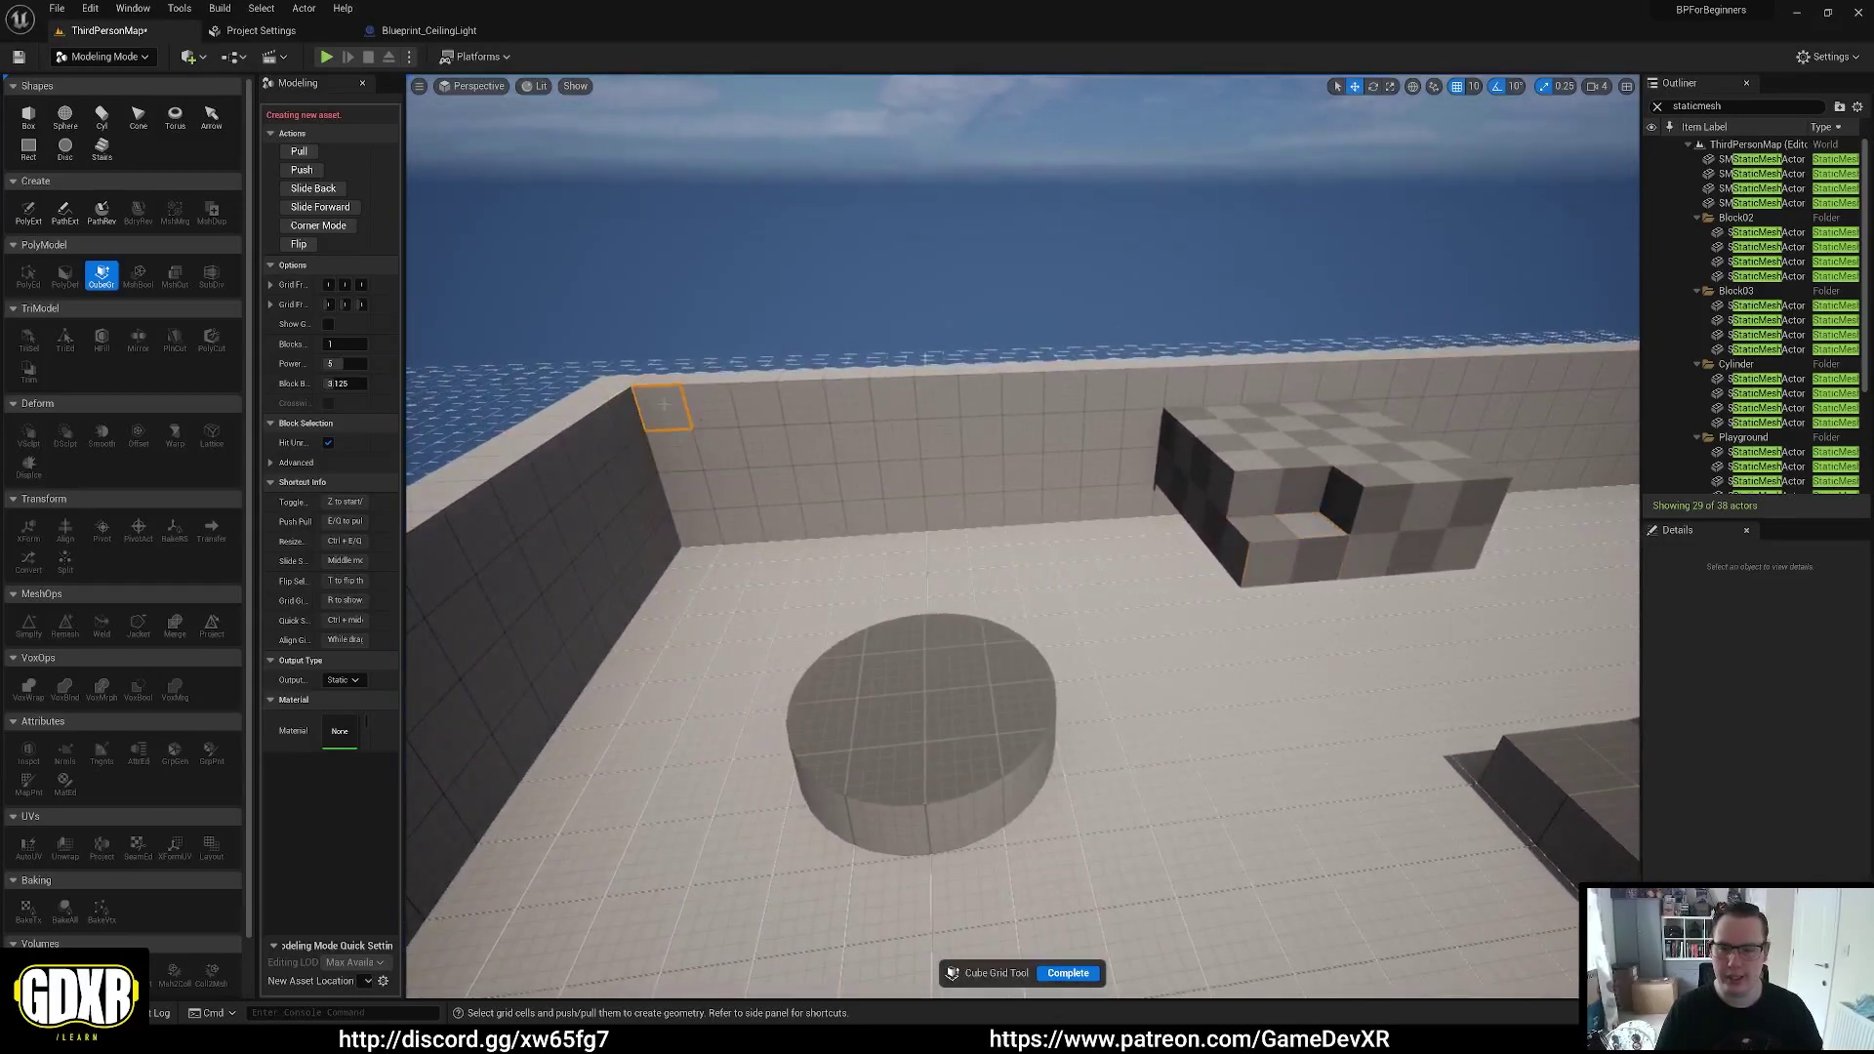
pyautogui.press('s')
pyautogui.moveTo(1119, 483); pyautogui.dragTo(1047, 498, button='right')
pyautogui.keyDown('ctrl'); pyautogui.moveTo(1146, 506); pyautogui.dragTo(953, 615); pyautogui.keyUp('ctrl')
pyautogui.press('w')
pyautogui.moveTo(1092, 568)
pyautogui.mouseDown(button='right')
pyautogui.moveTo(1074, 518)
pyautogui.moveTo(1079, 576)
pyautogui.mouseUp(button='right')
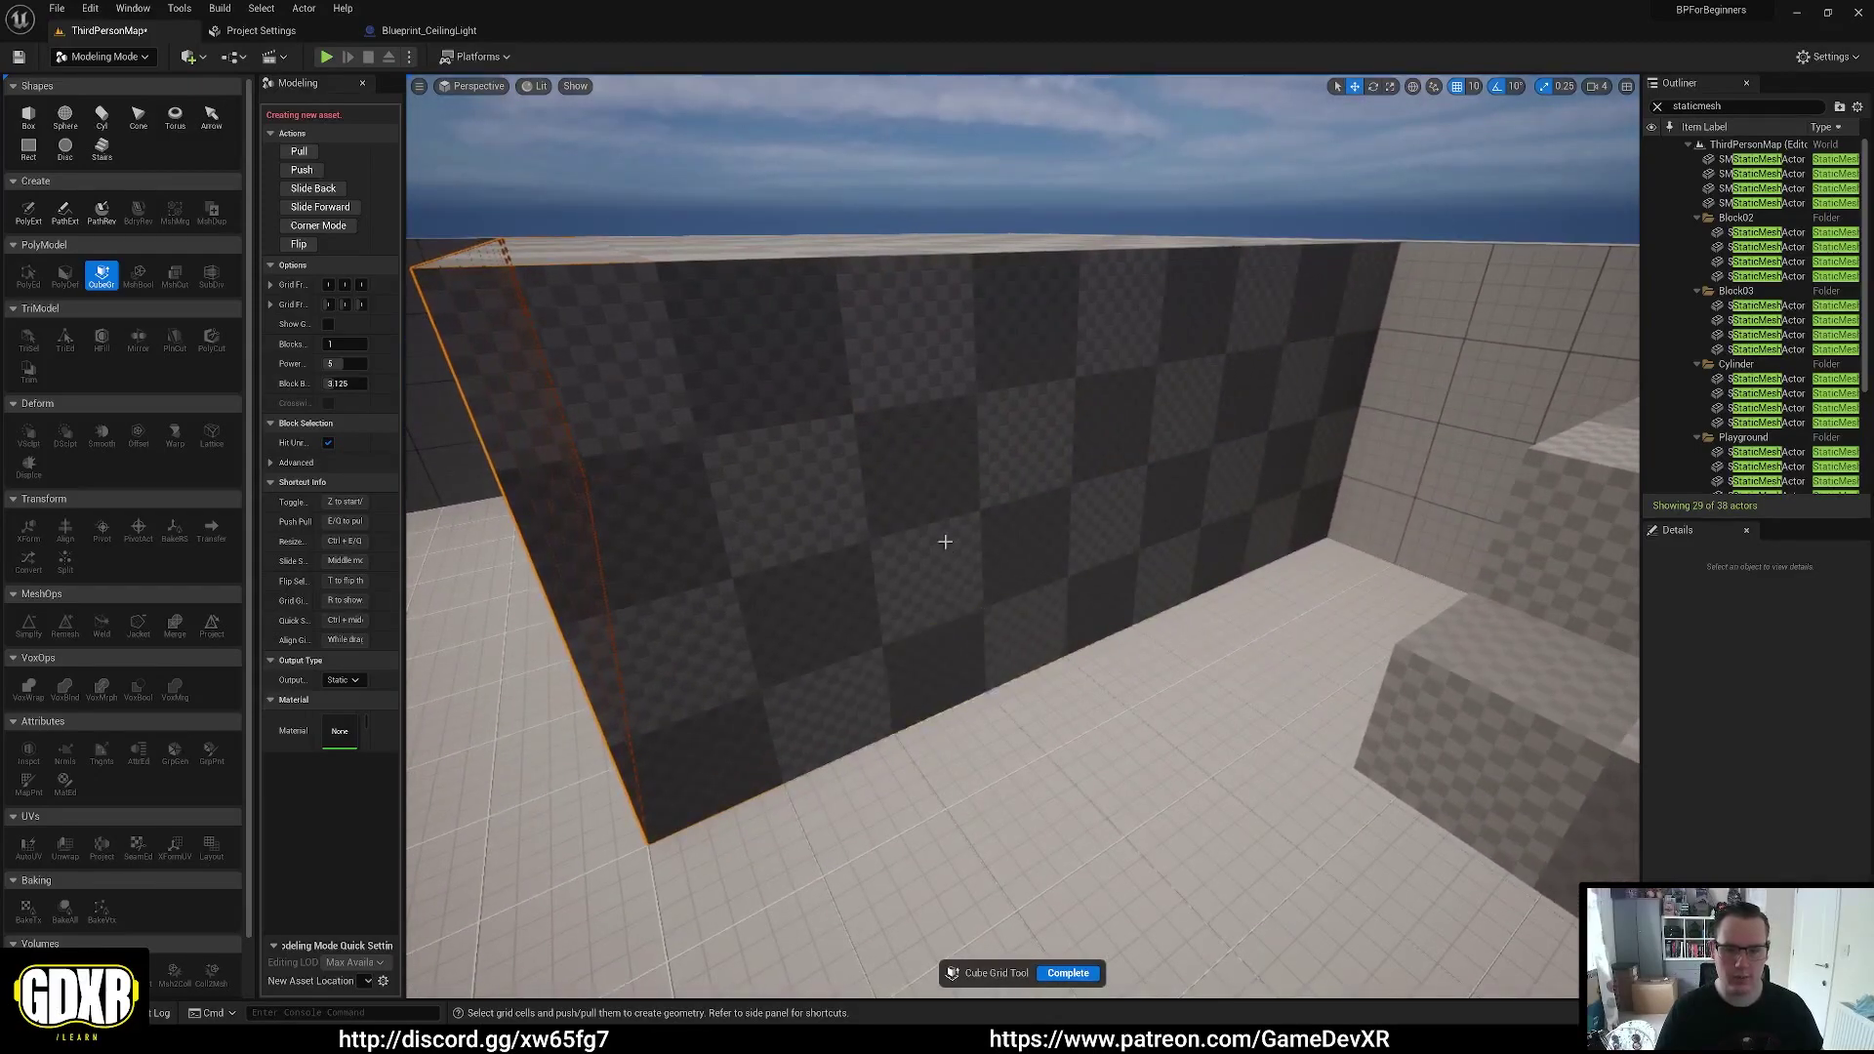
# Push a doorway two cells wide and three cells high through the side of the large corner block
pyautogui.press('q')
pyautogui.click(975, 664)
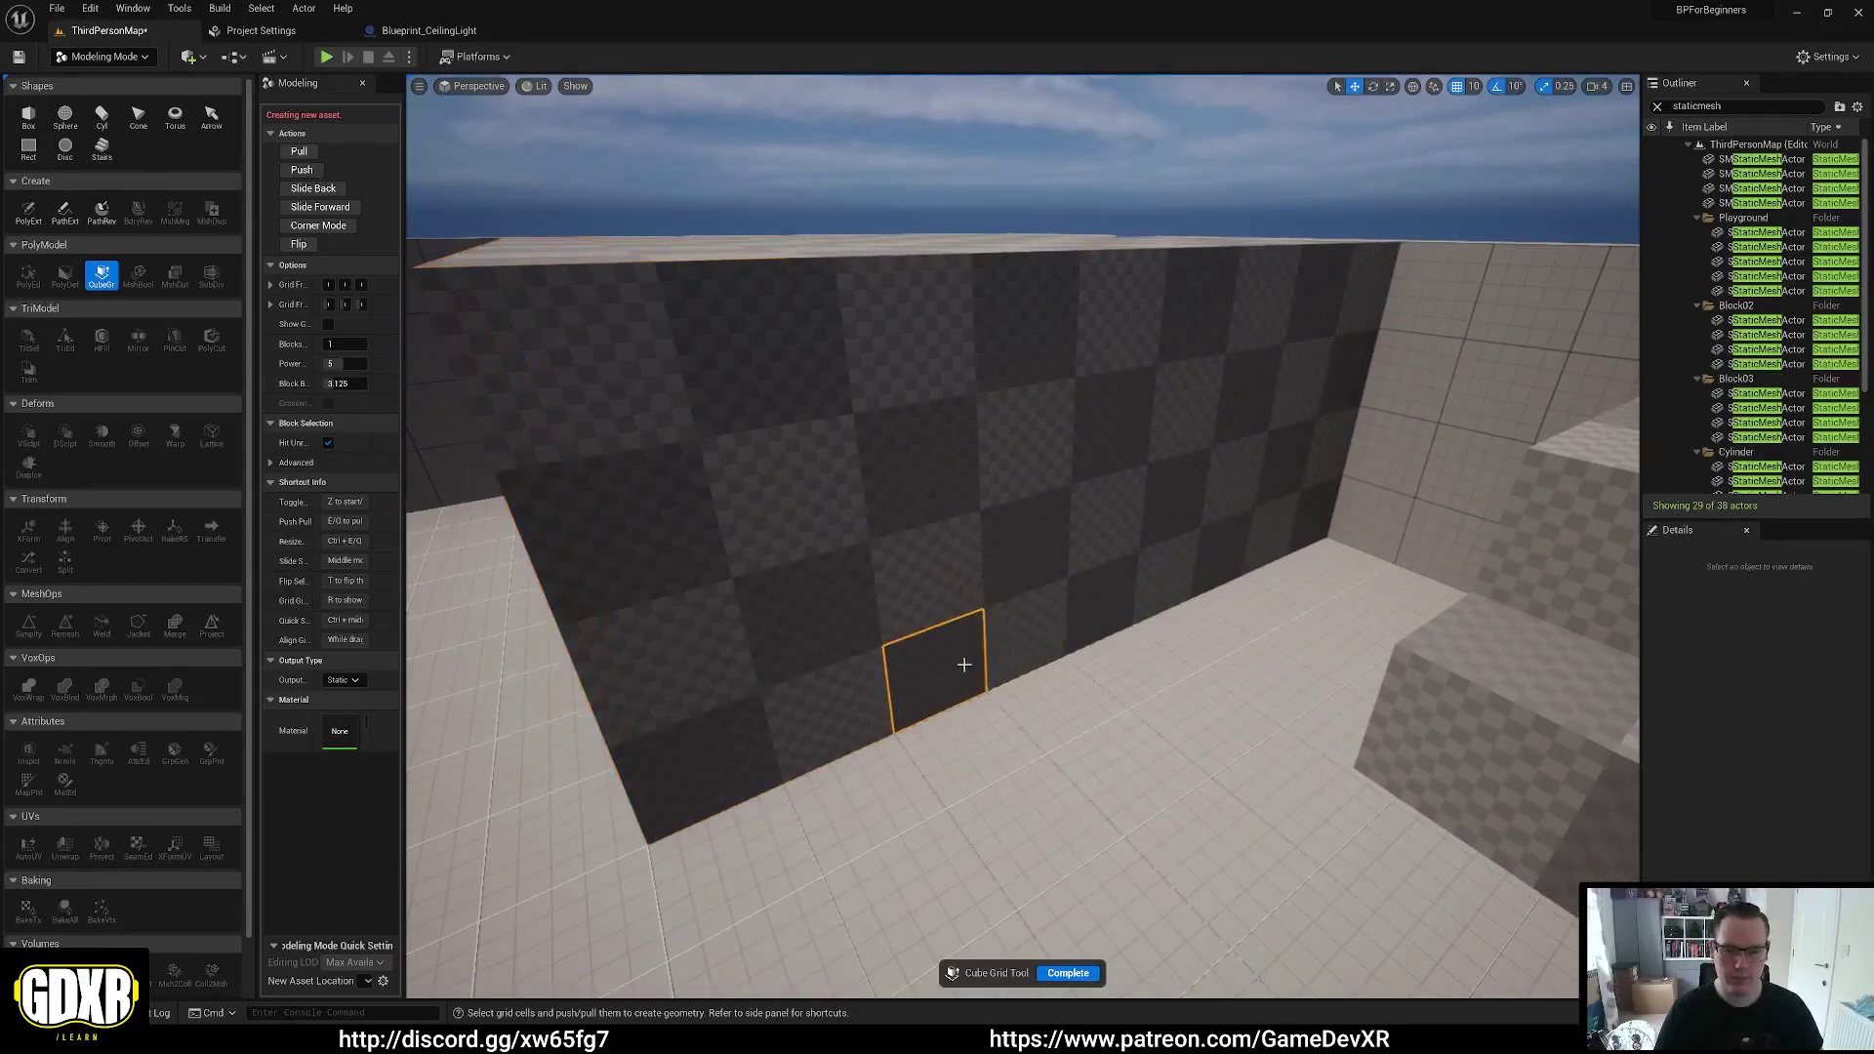
pyautogui.press('q')
pyautogui.press('e')
pyautogui.moveTo(958, 659); pyautogui.dragTo(944, 569)
pyautogui.keyDown('shift'); pyautogui.click(1009, 467); pyautogui.keyUp('shift')
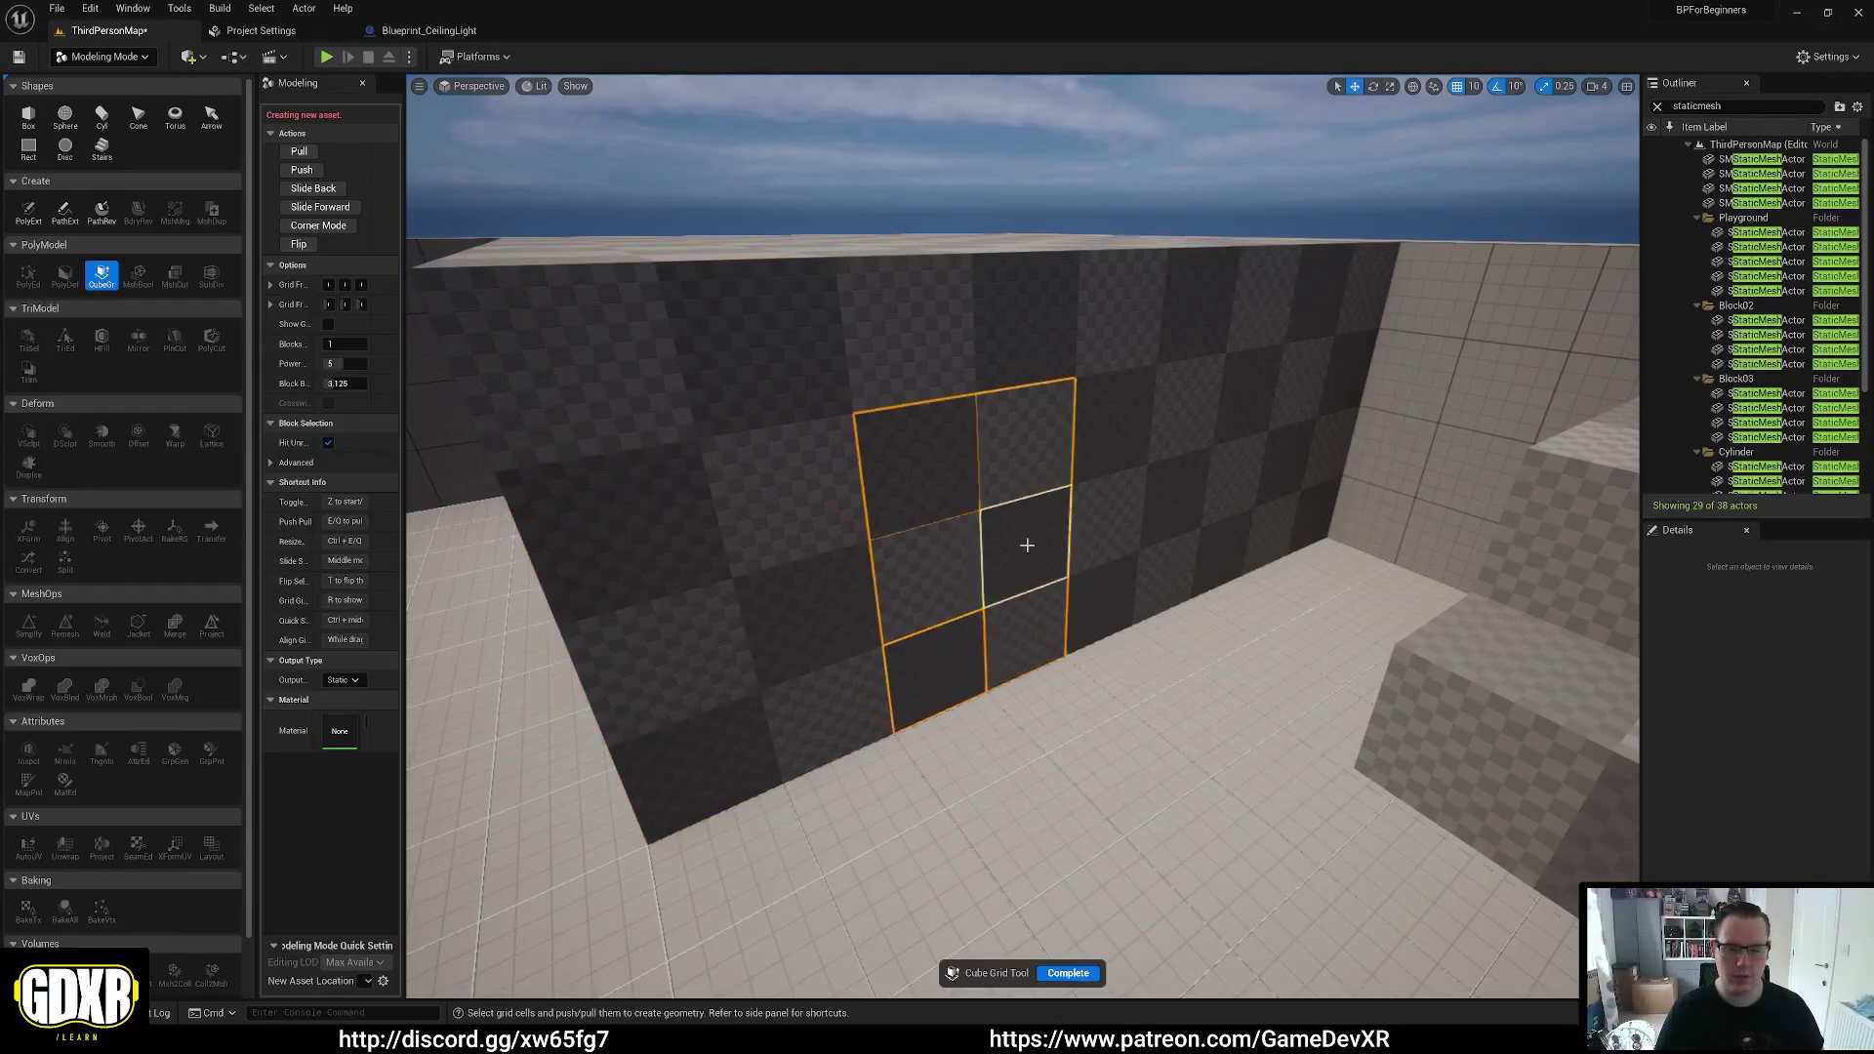
pyautogui.press('q')
pyautogui.moveTo(1045, 584); pyautogui.dragTo(879, 541, button='right')
# Hollow out the large corner block from its top, leaving walls one cell thick all around
pyautogui.moveTo(998, 557); pyautogui.dragTo(1030, 673, button='right')
pyautogui.press('a')
pyautogui.press('e')
pyautogui.press('s')
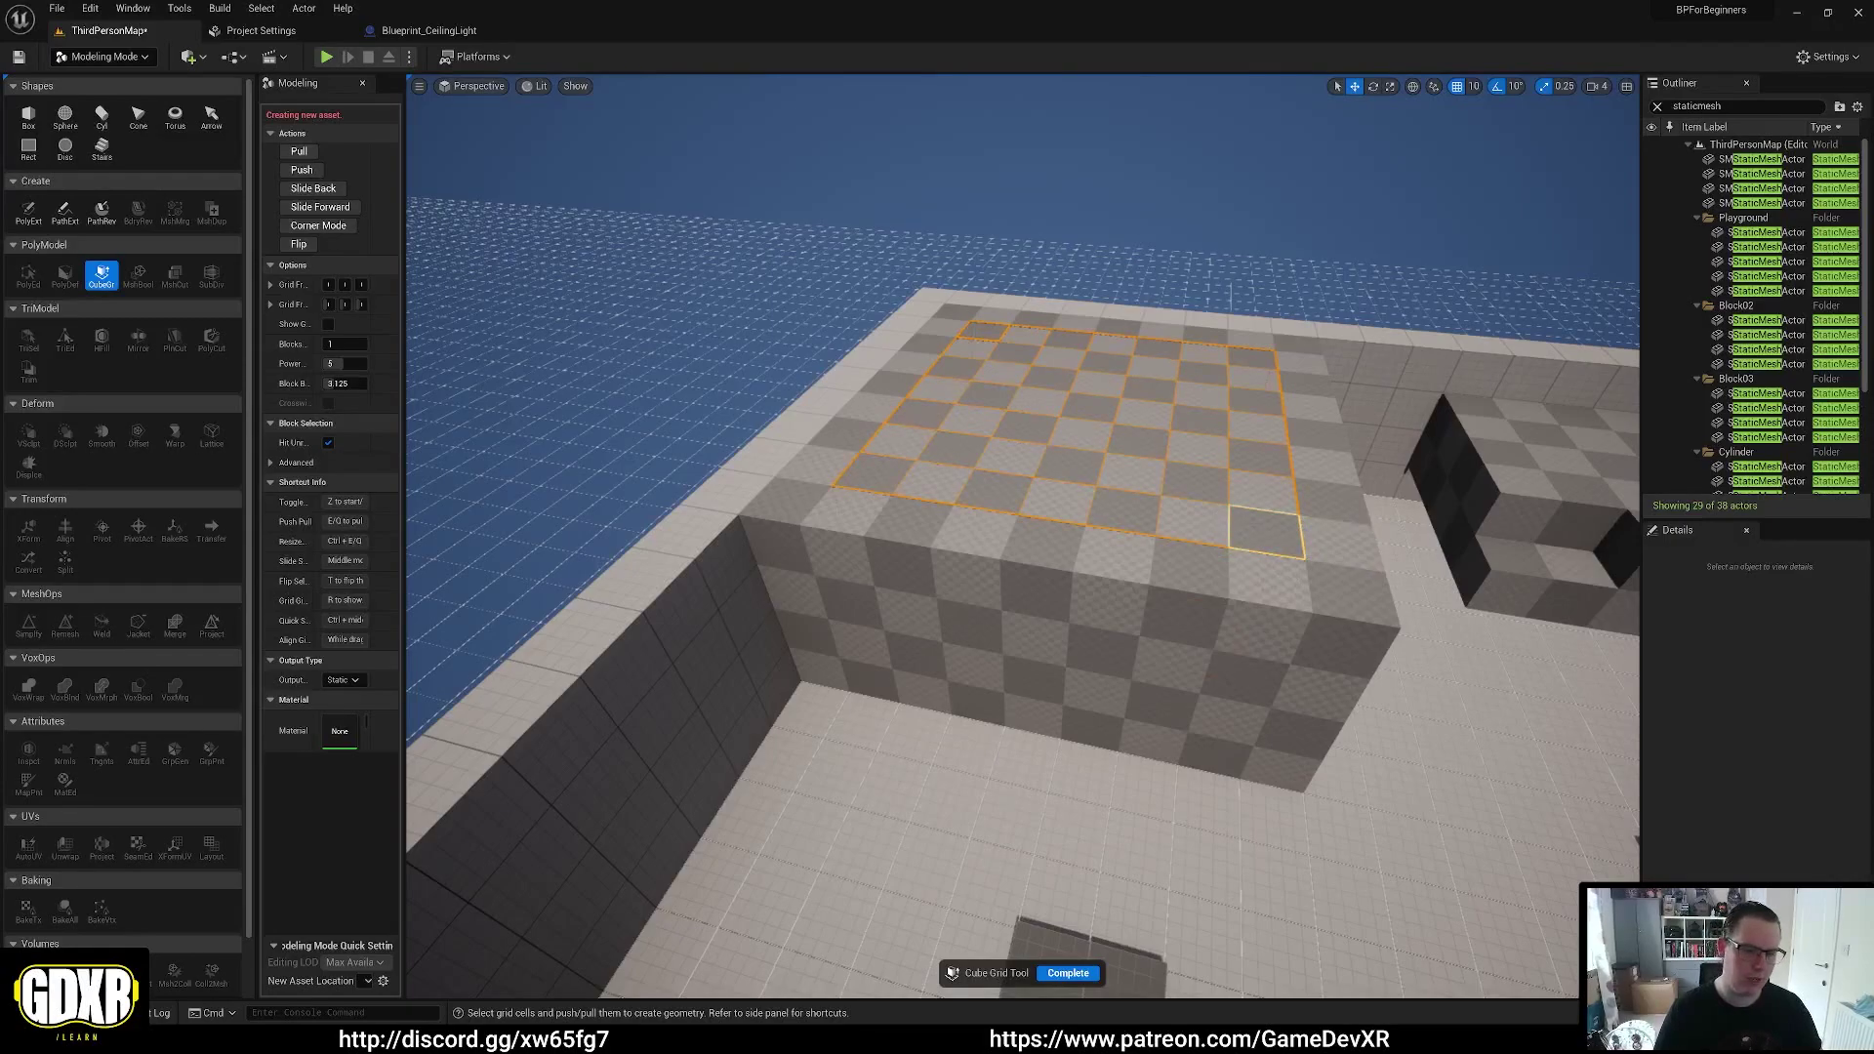
pyautogui.press('q')
pyautogui.press('e')
pyautogui.press('q')
pyautogui.press('w')
pyautogui.moveTo(1192, 368)
pyautogui.mouseDown(button='right')
pyautogui.moveTo(1232, 337)
pyautogui.moveTo(1190, 382)
pyautogui.mouseUp(button='right')
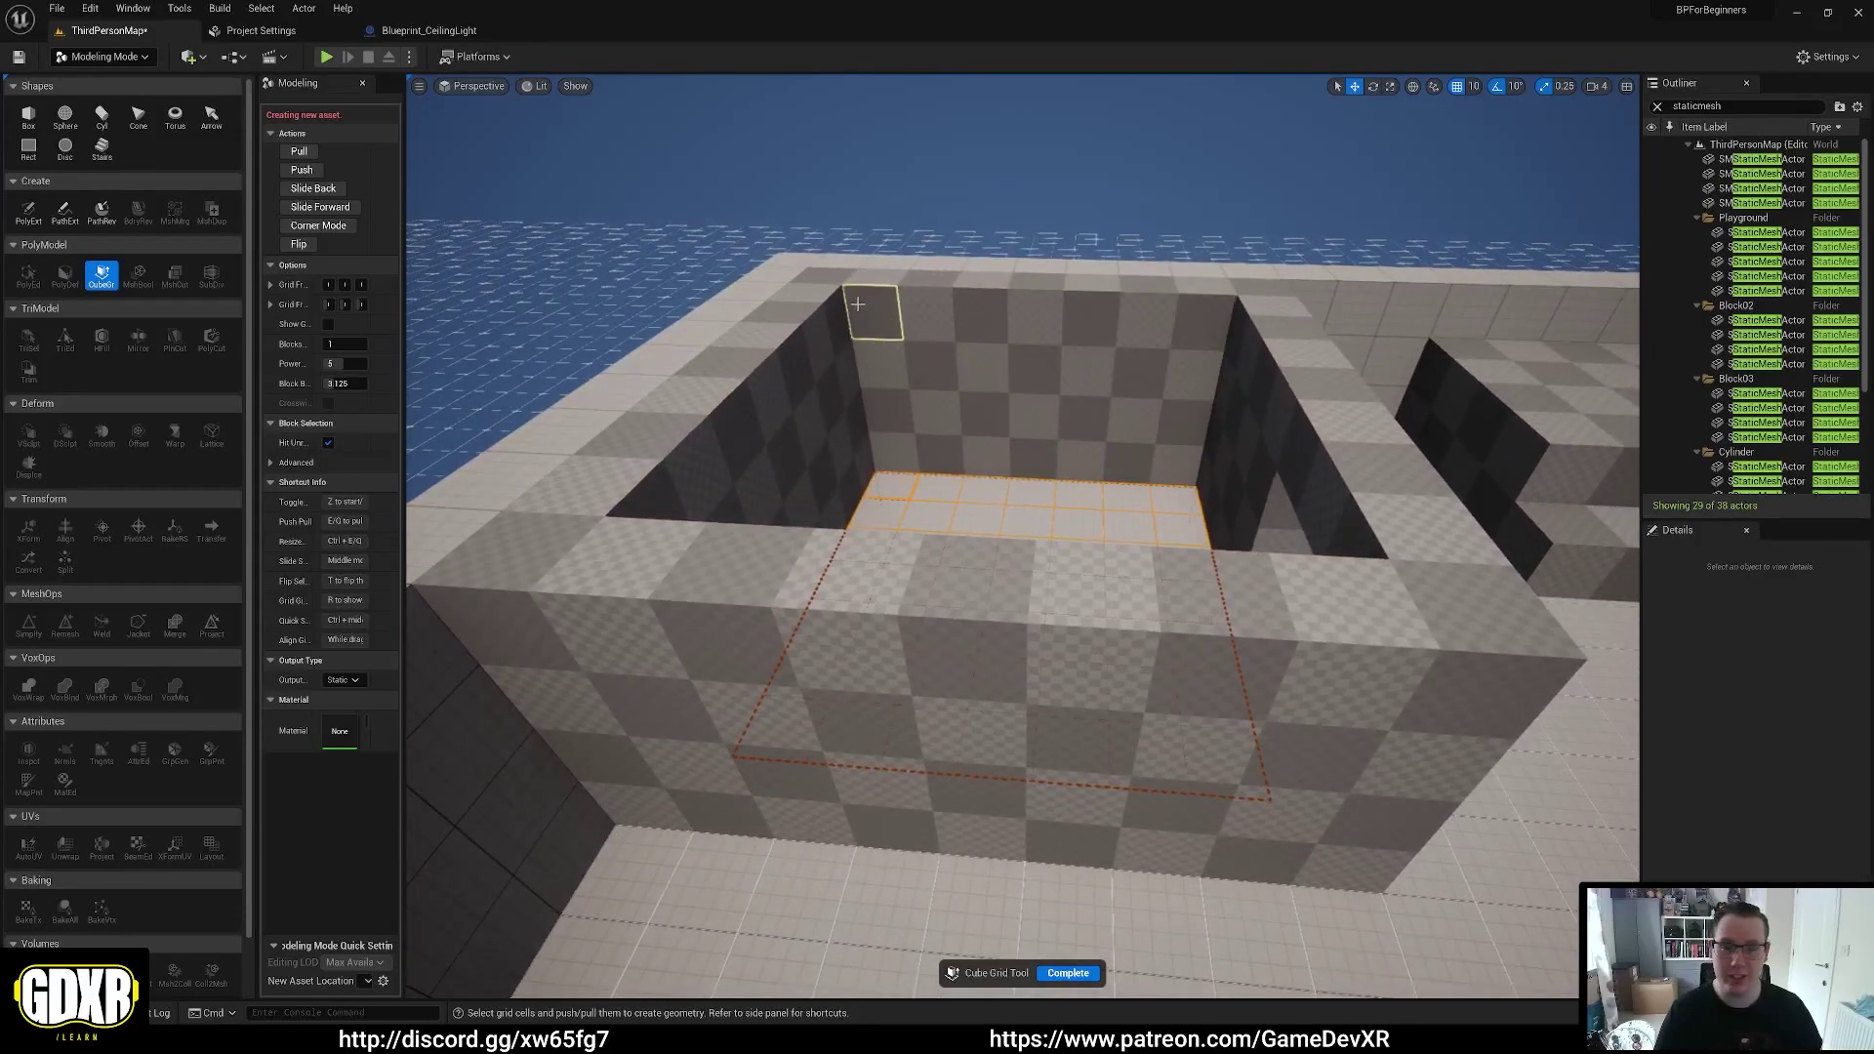
# Pull the top row of cells on the hollow room's inner back wall across the opening to form a roof
pyautogui.moveTo(859, 305); pyautogui.dragTo(1022, 313)
pyautogui.keyDown('ctrl'); pyautogui.moveTo(1225, 367); pyautogui.dragTo(1455, 706); pyautogui.keyUp('ctrl')
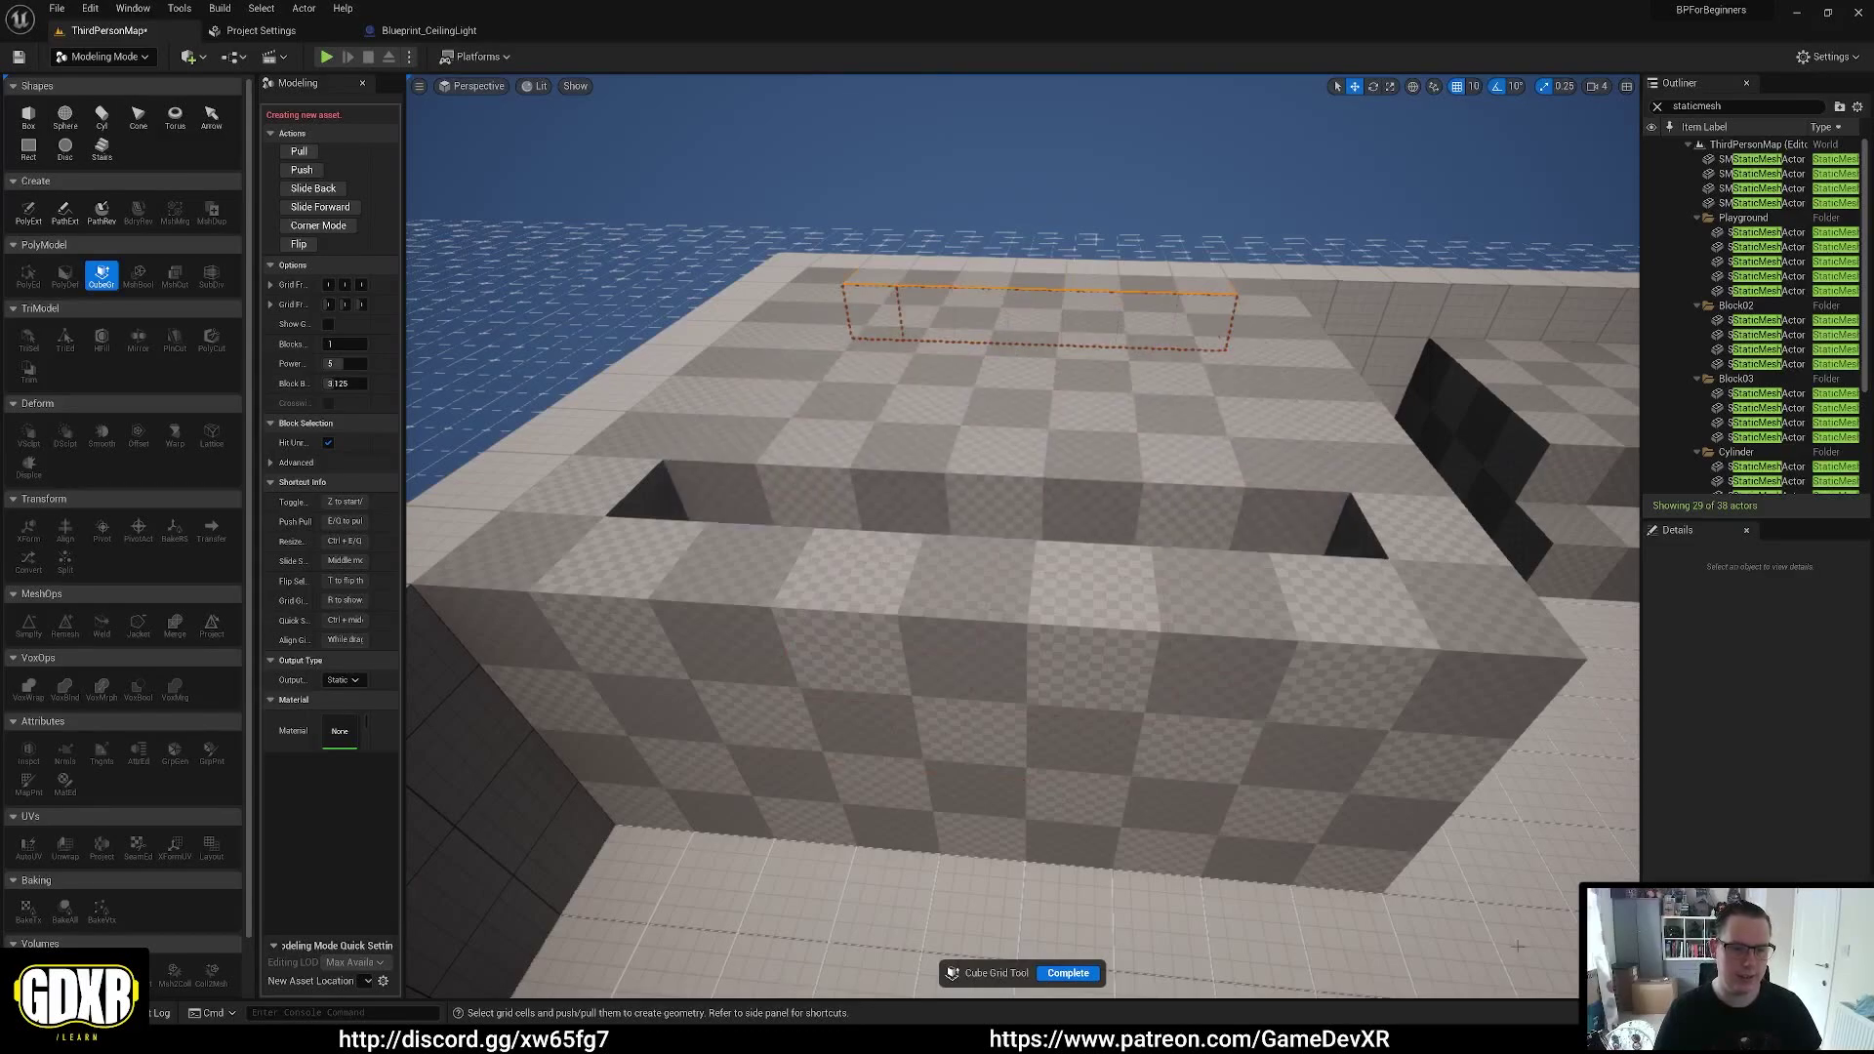
pyautogui.keyDown('ctrl'); pyautogui.moveTo(1513, 954); pyautogui.dragTo(1514, 962); pyautogui.keyUp('ctrl')
# Play the level and run the character to the new room's doorway to test it
pyautogui.moveTo(1179, 415); pyautogui.dragTo(931, 32, button='right')
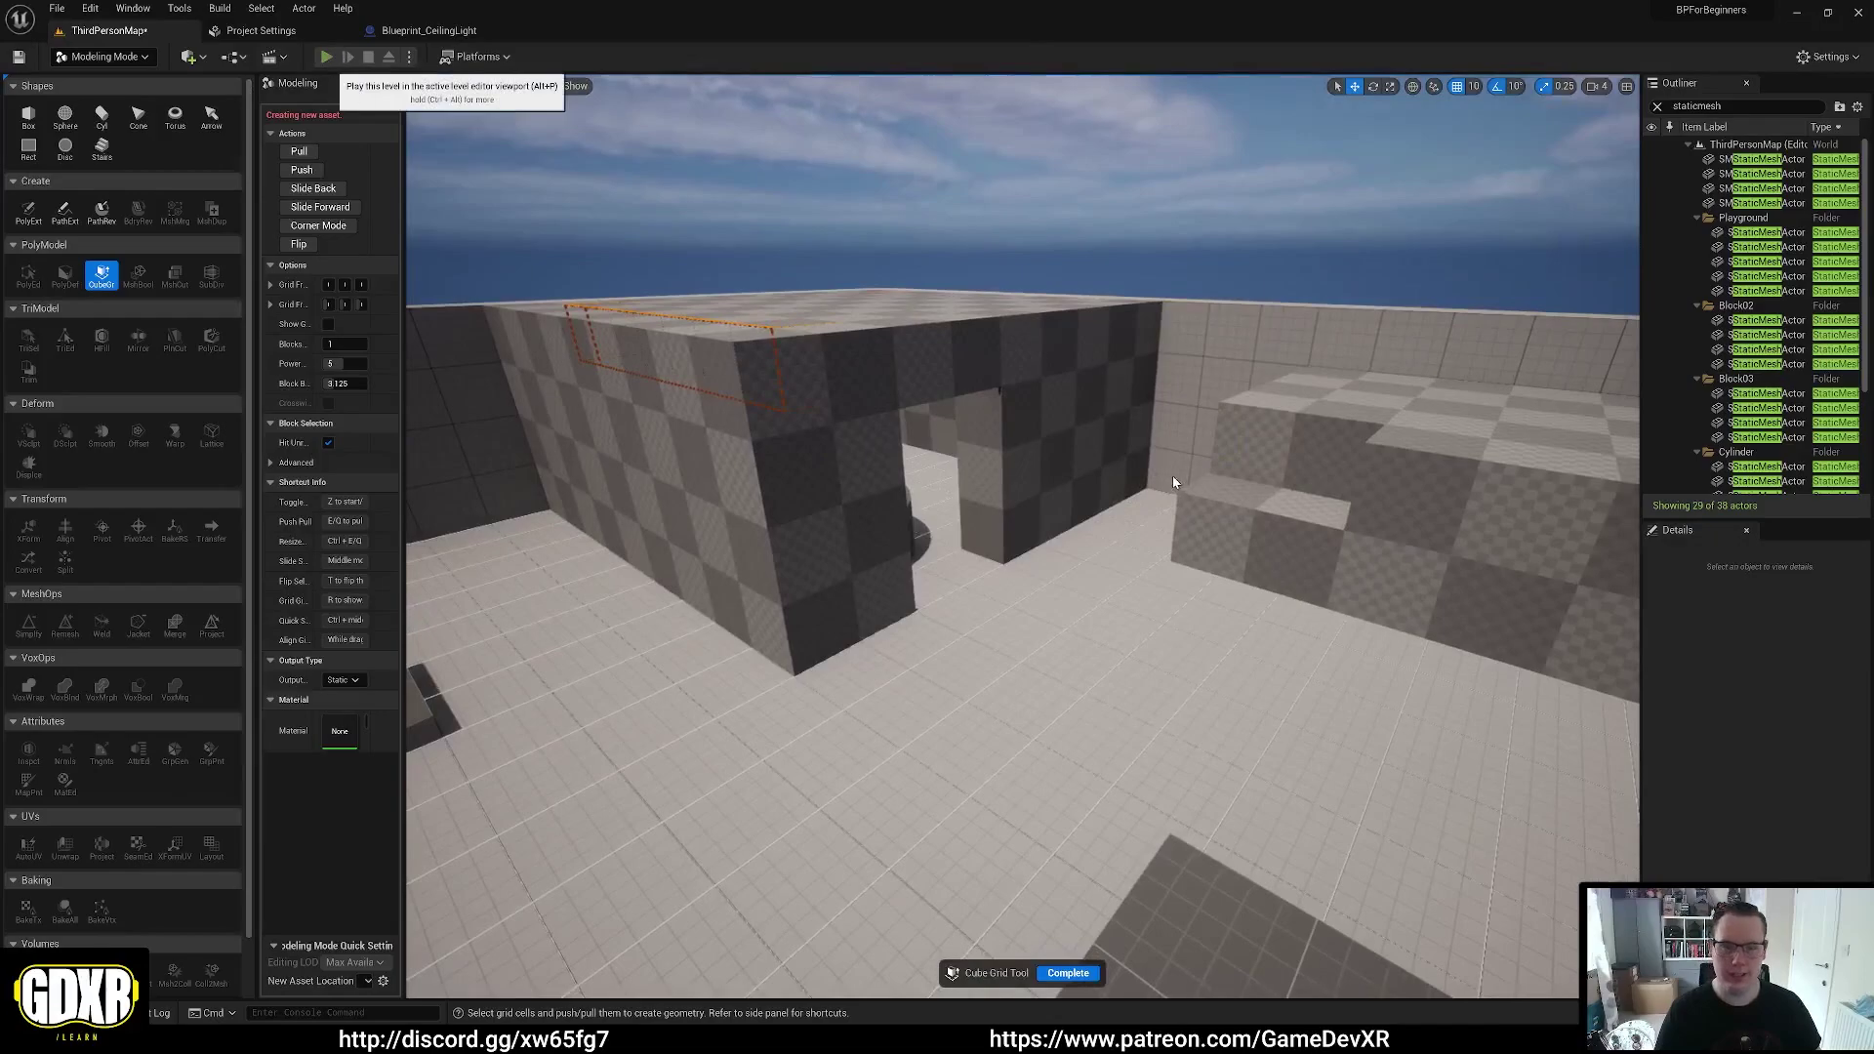
pyautogui.click(326, 56)
pyautogui.press('w')
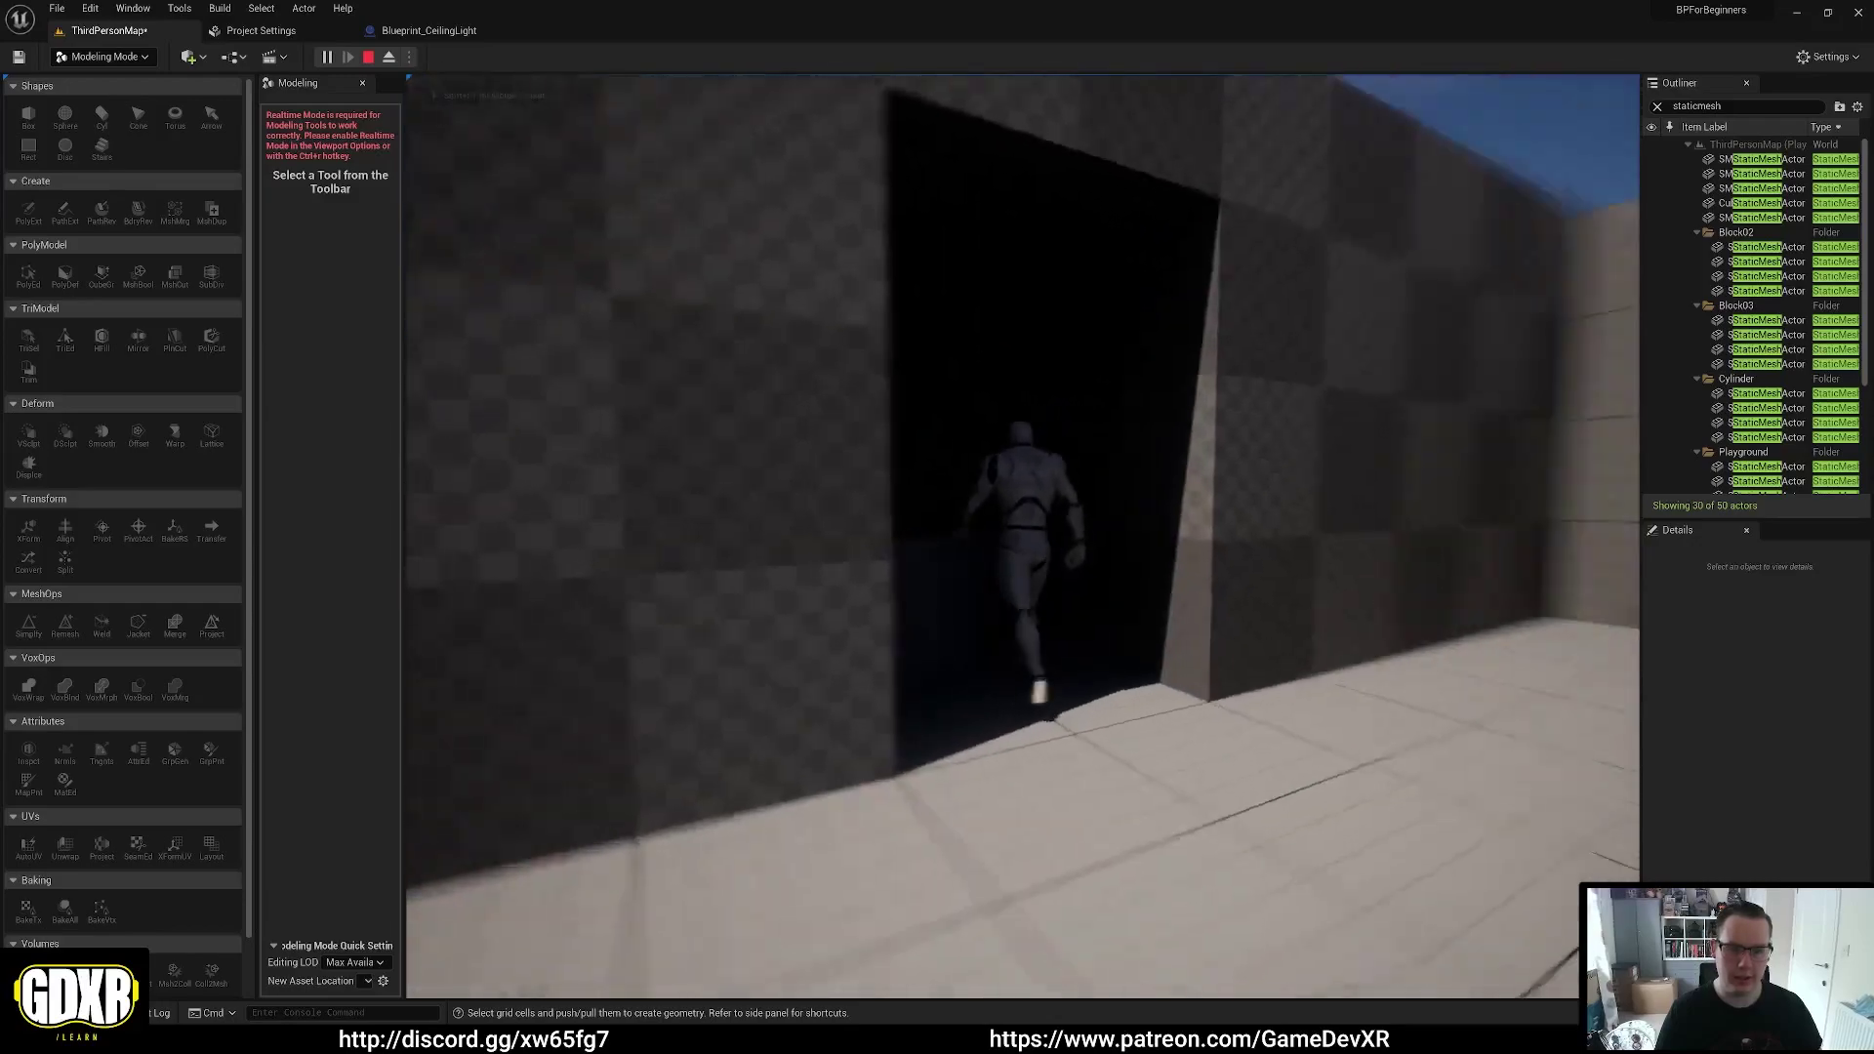
pyautogui.press('s')
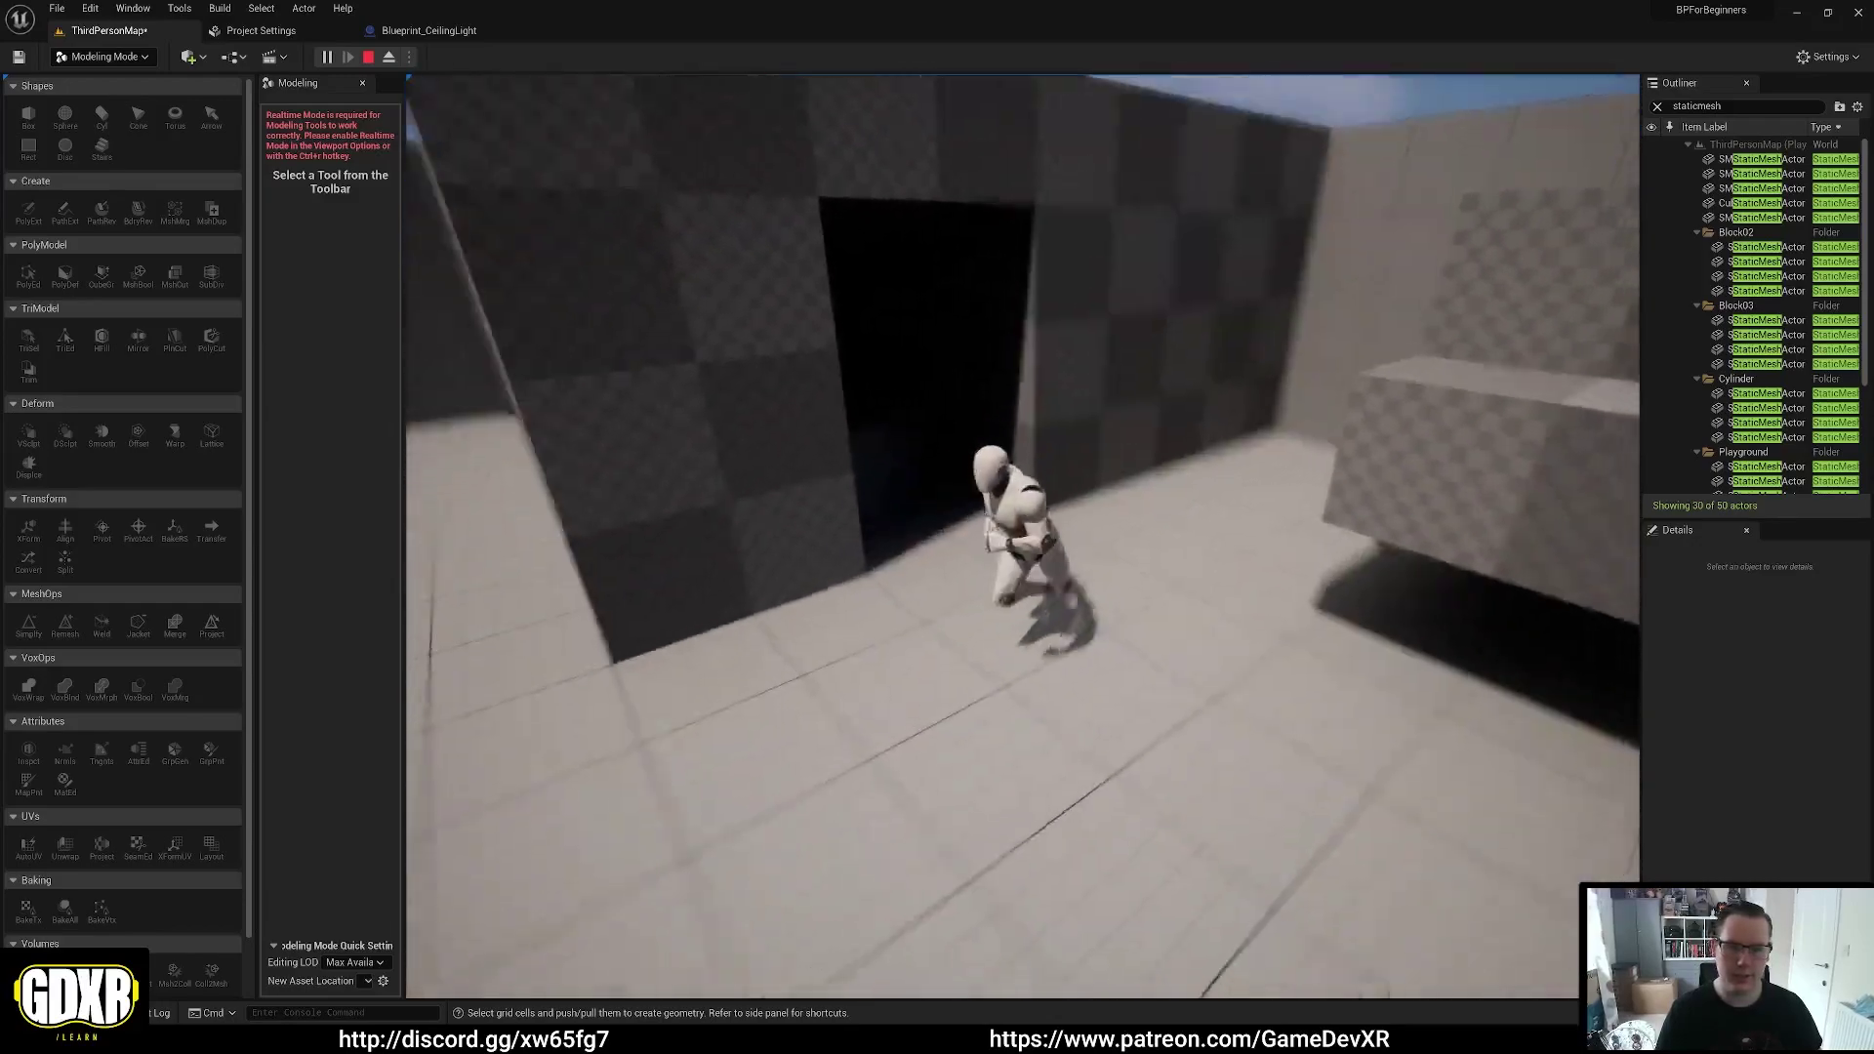
pyautogui.press('Escape')
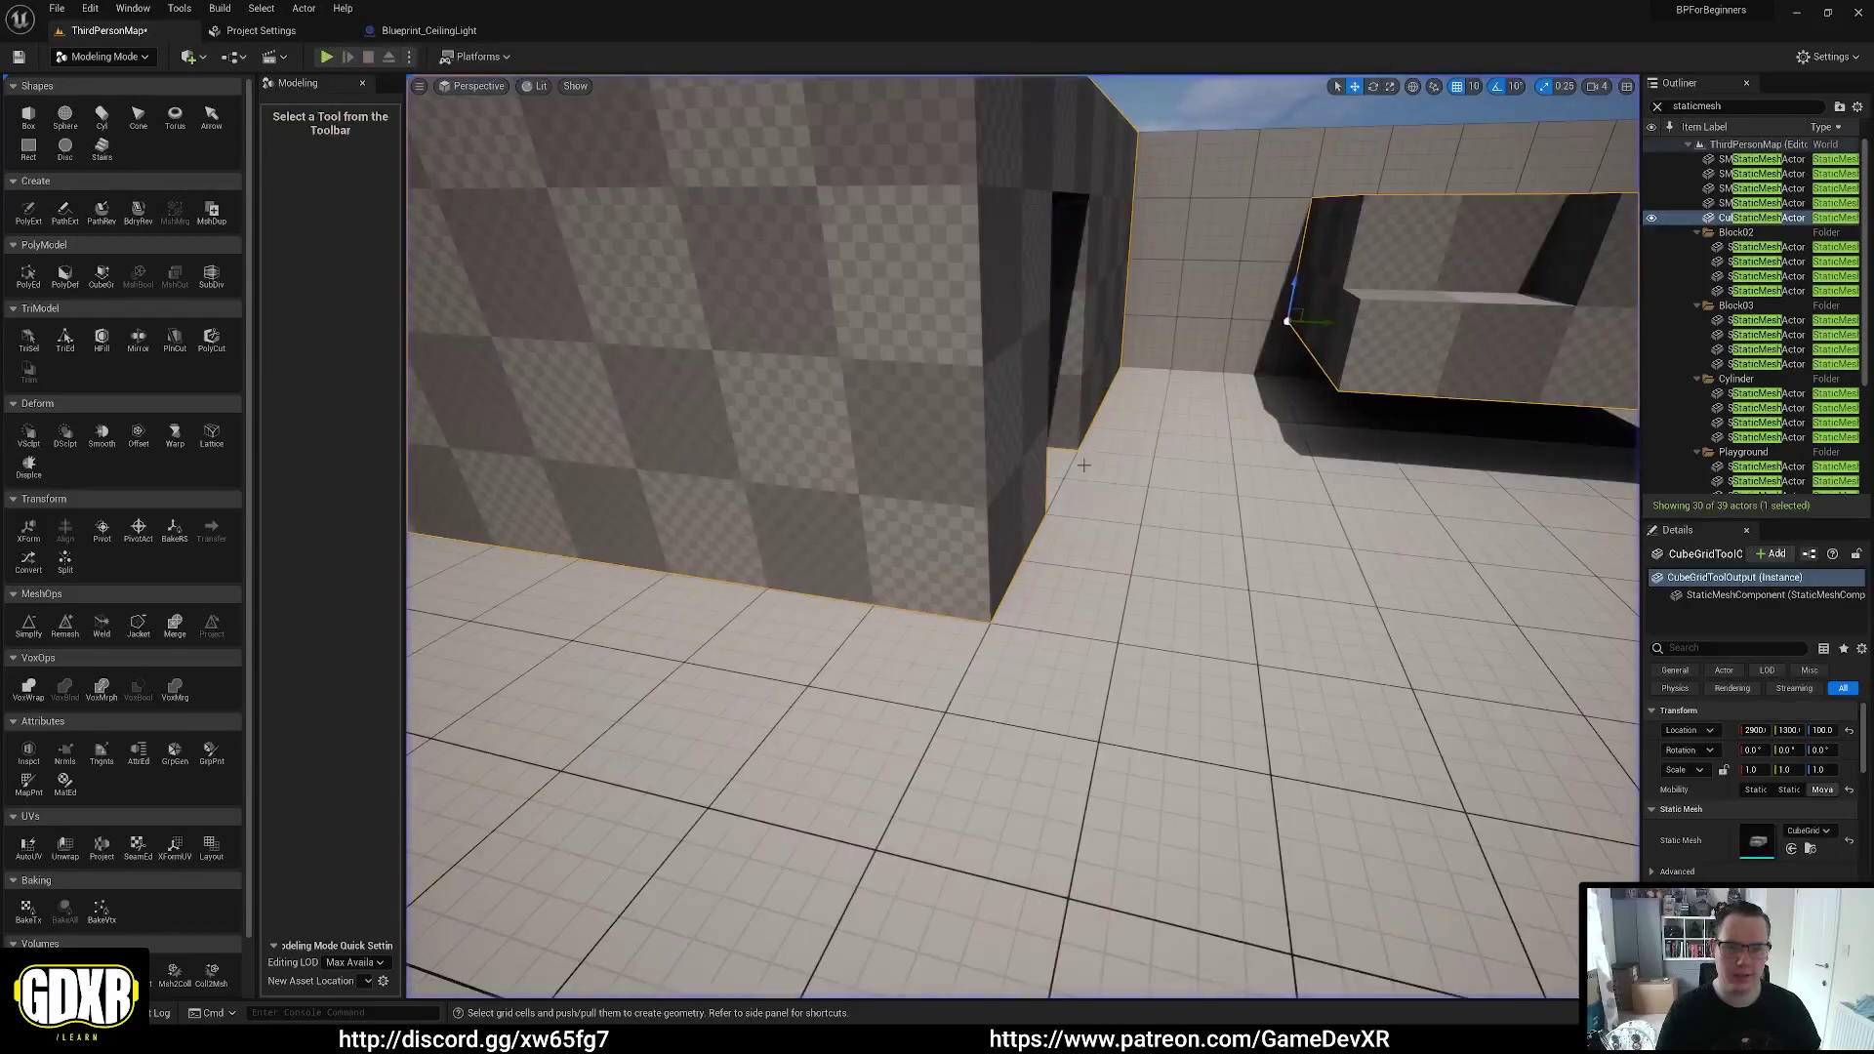
# Open the room's generated static mesh asset to examine its collision complexity setting, and return to ThirdPersonMap
pyautogui.press('w')
pyautogui.moveTo(1022, 537); pyautogui.dragTo(1214, 381, button='right')
pyautogui.press('s')
pyautogui.rightClick(1210, 416)
pyautogui.click(1240, 435)
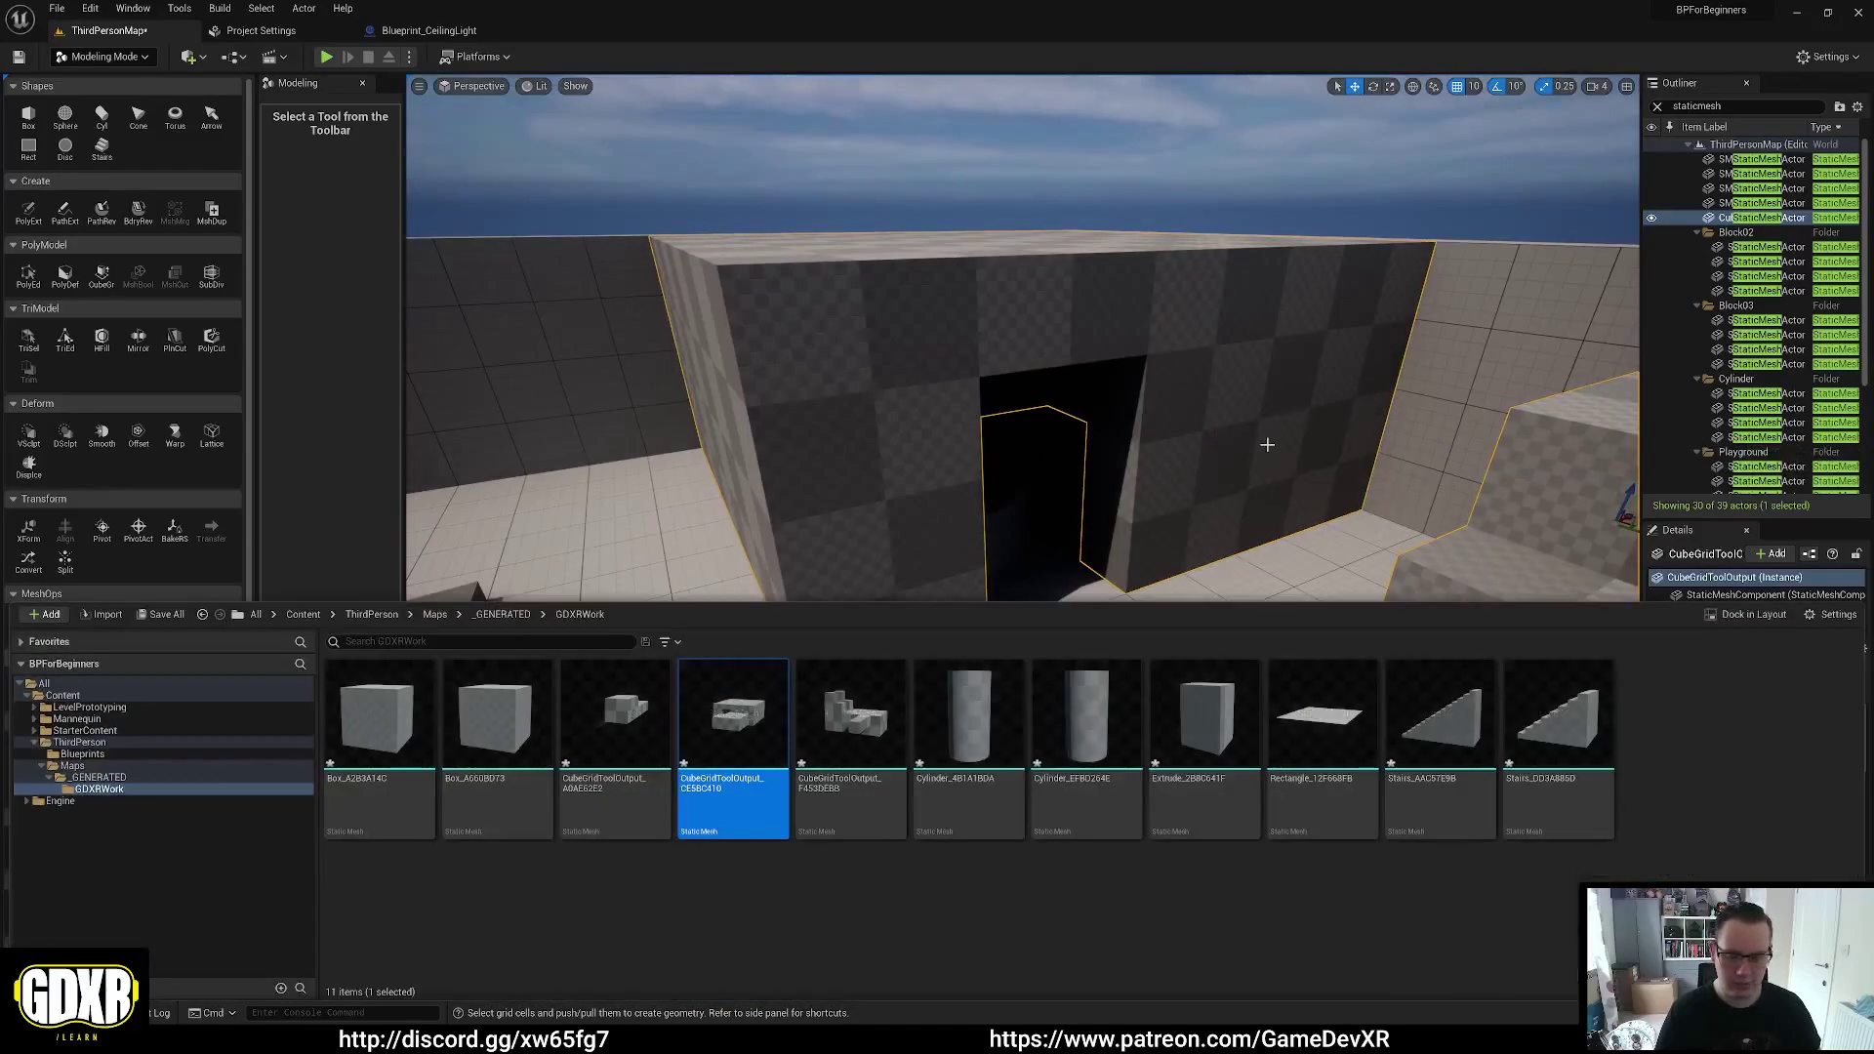
pyautogui.doubleClick(761, 724)
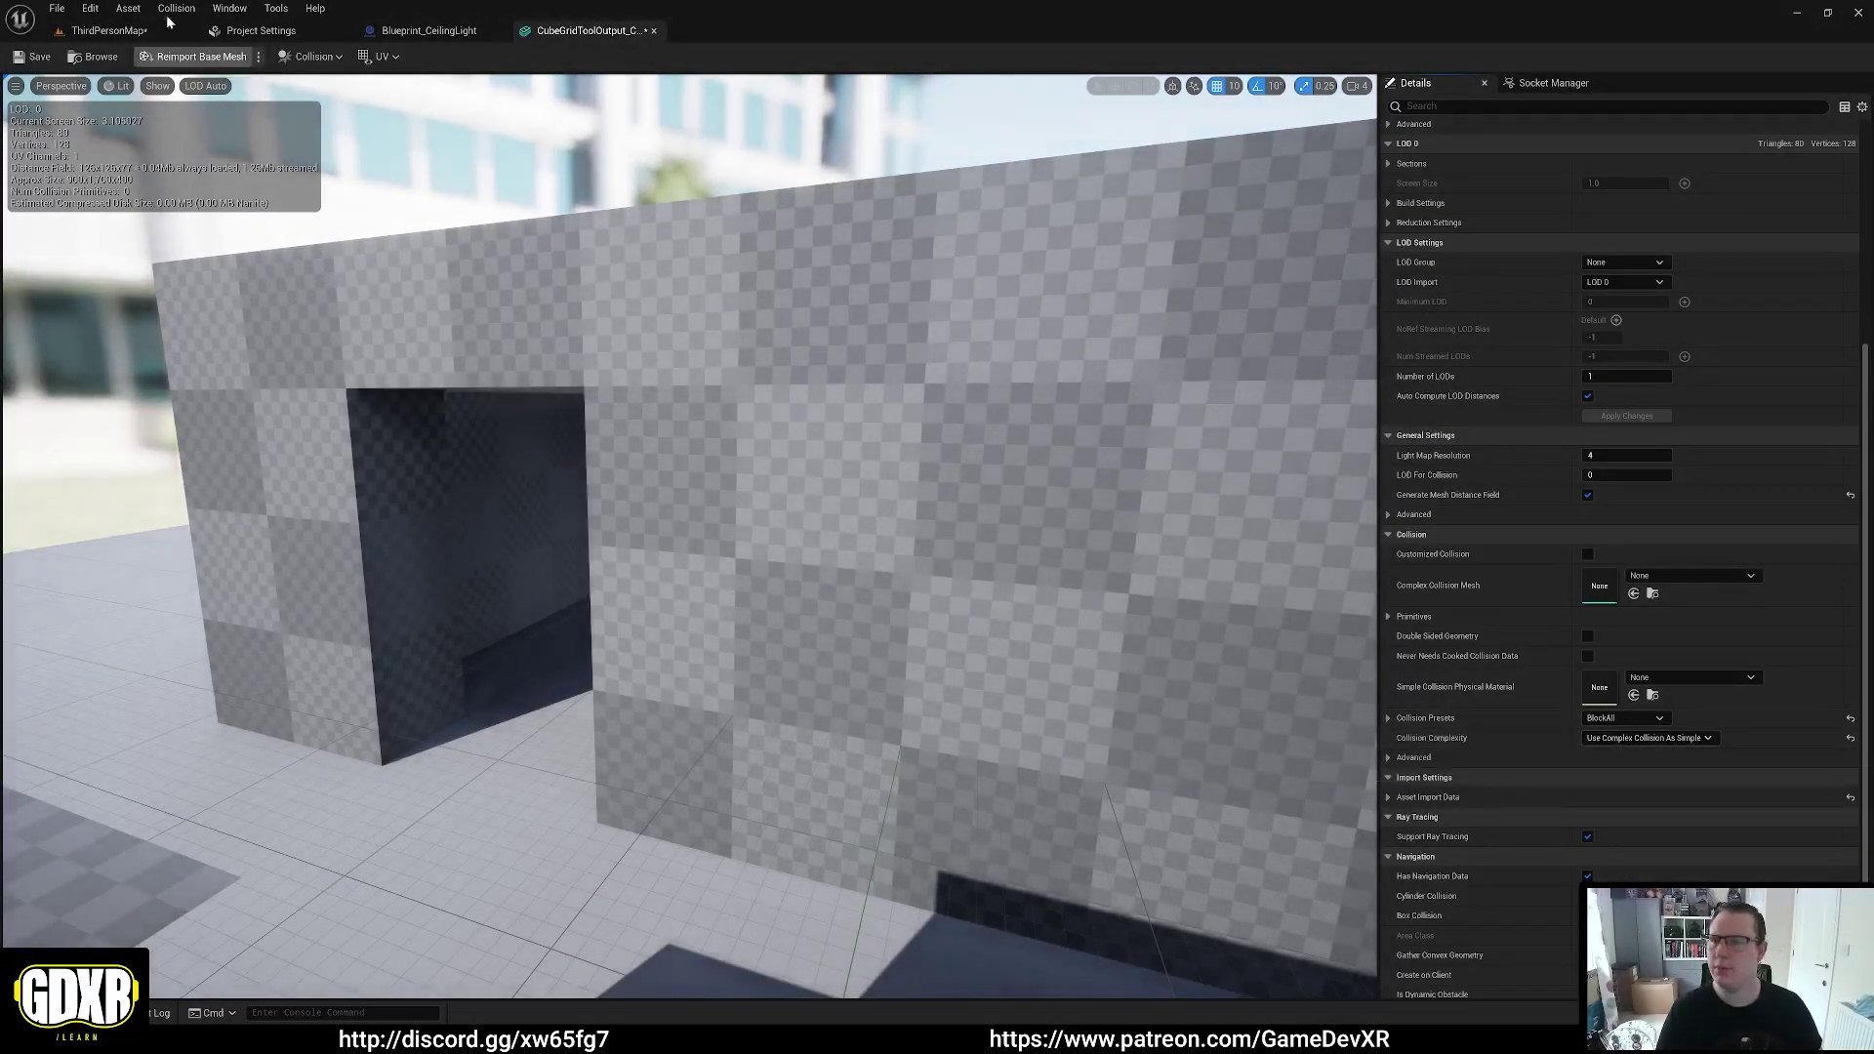
pyautogui.click(111, 31)
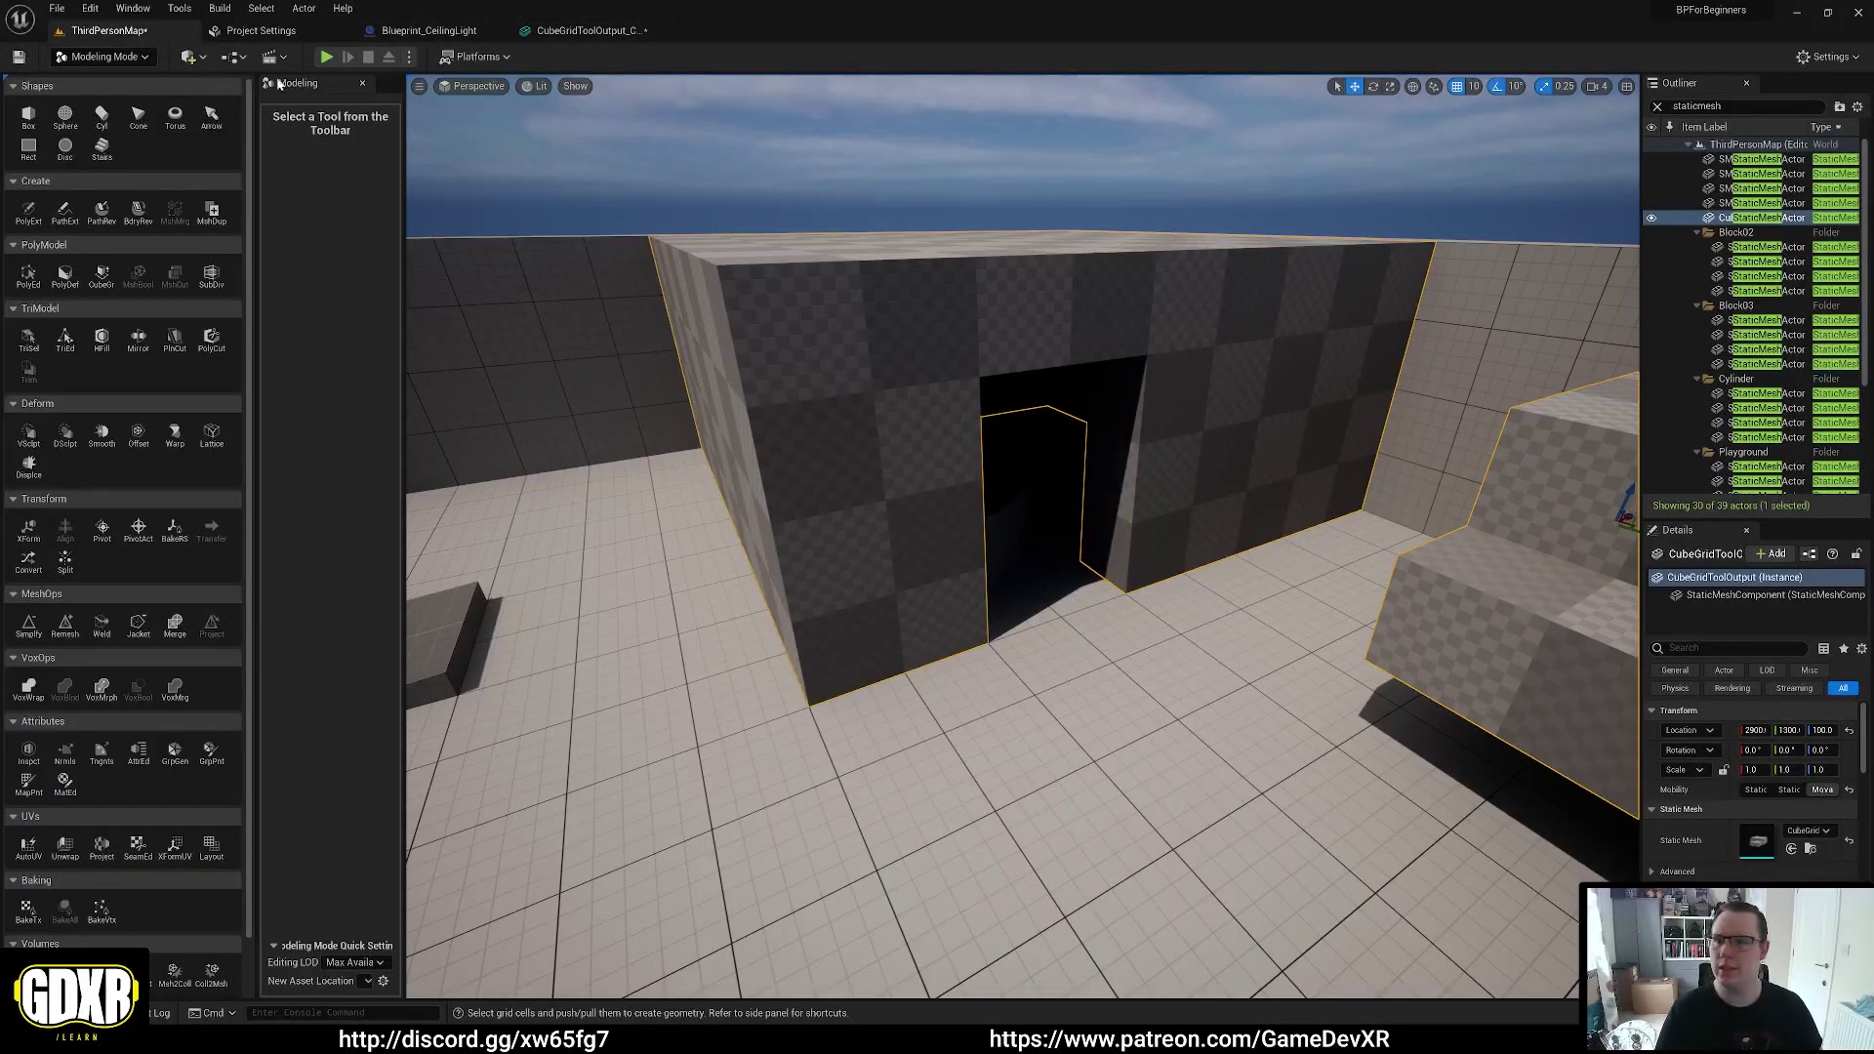
# Switch the viewport to the Player Collision view mode to inspect the collision of the room and doorway
pyautogui.click(540, 88)
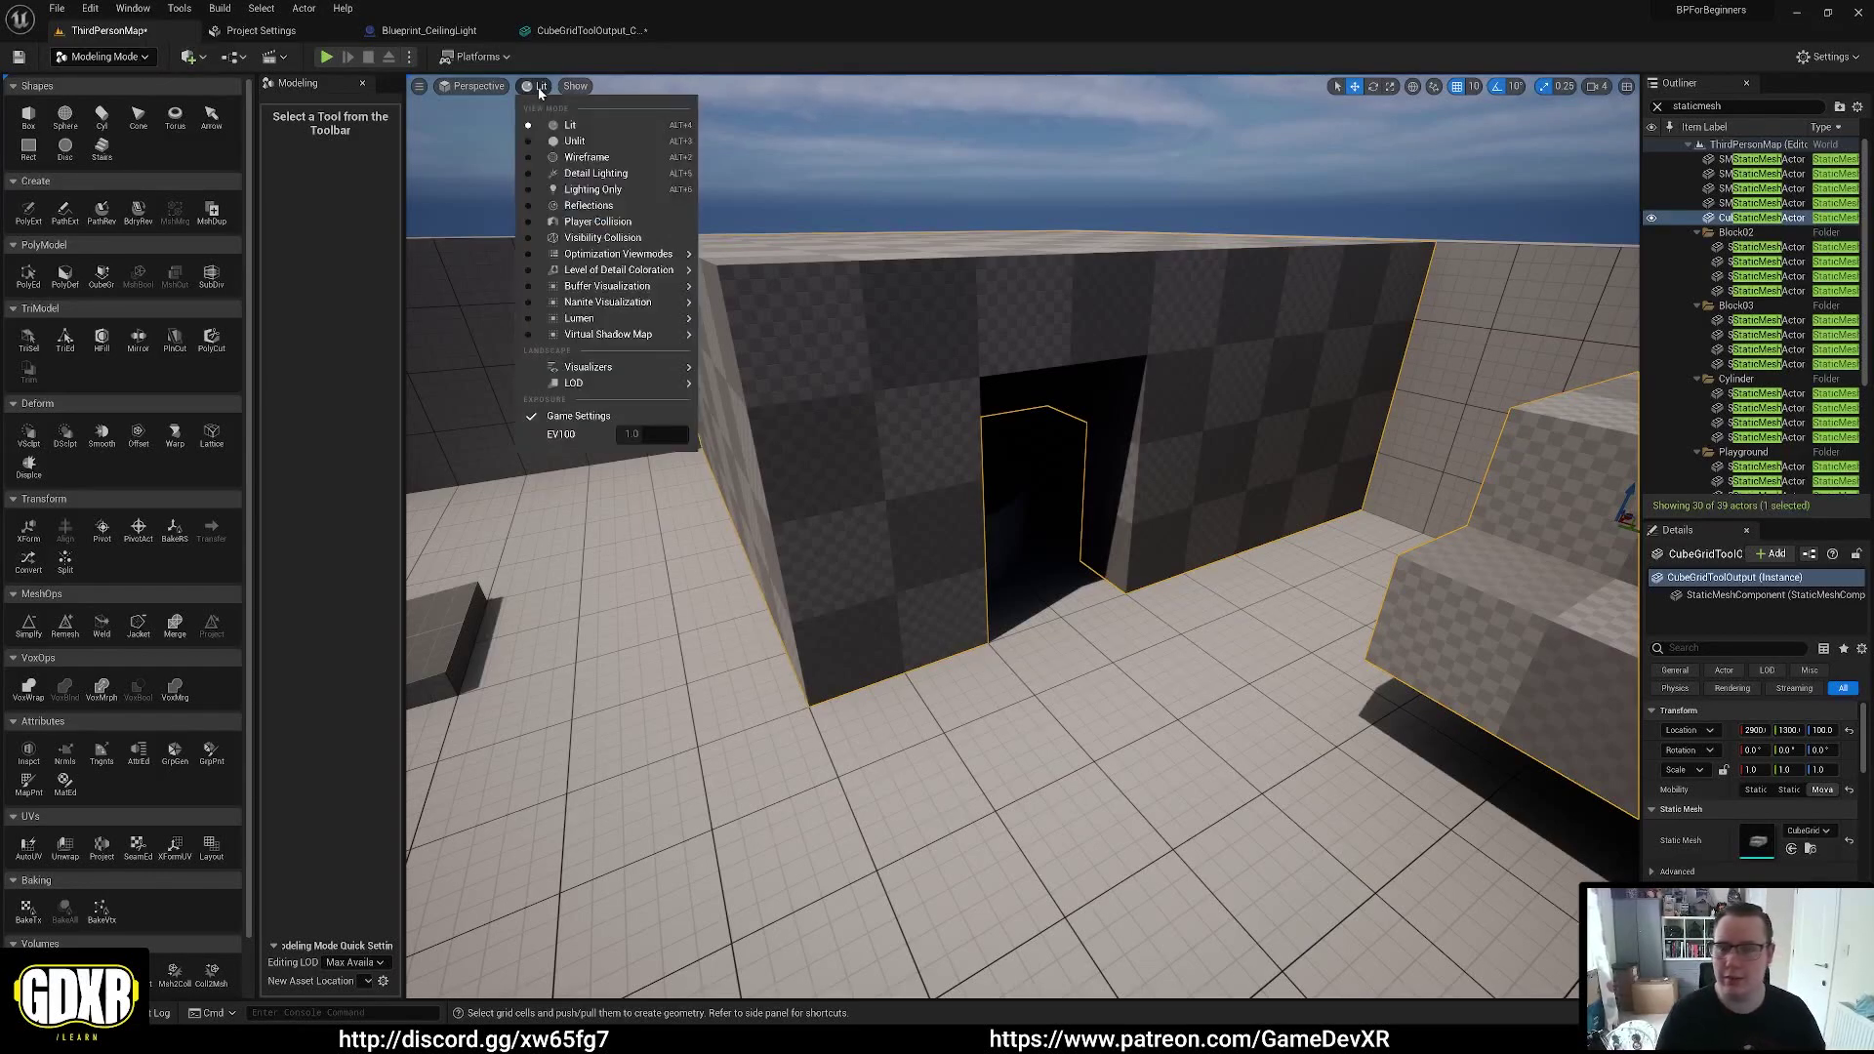
pyautogui.click(600, 232)
pyautogui.moveTo(1048, 476)
pyautogui.mouseDown(button='right')
pyautogui.moveTo(967, 461)
pyautogui.moveTo(1021, 502)
pyautogui.mouseUp(button='right')
pyautogui.press('d')
# Delete the round platform inside the room and return the viewport to the Lit view mode
pyautogui.click(882, 527)
pyautogui.press('Delete')
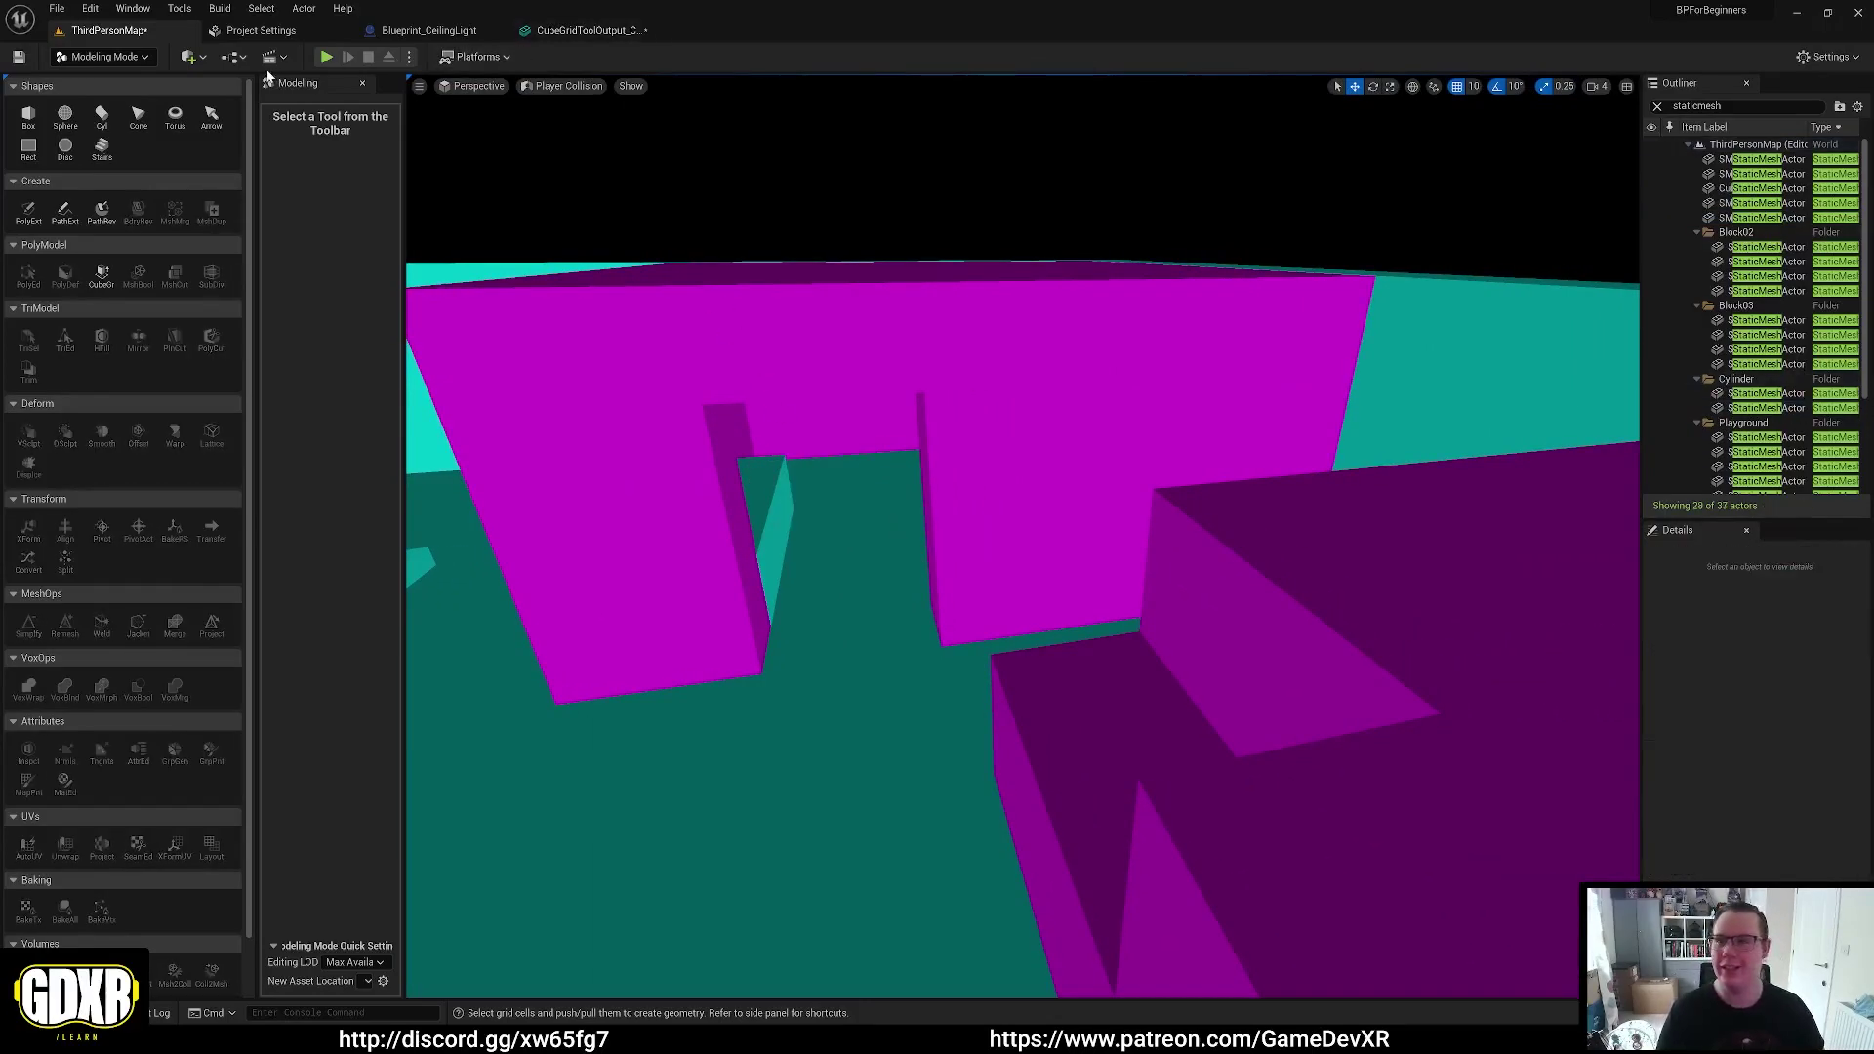
pyautogui.click(537, 87)
pyautogui.click(573, 127)
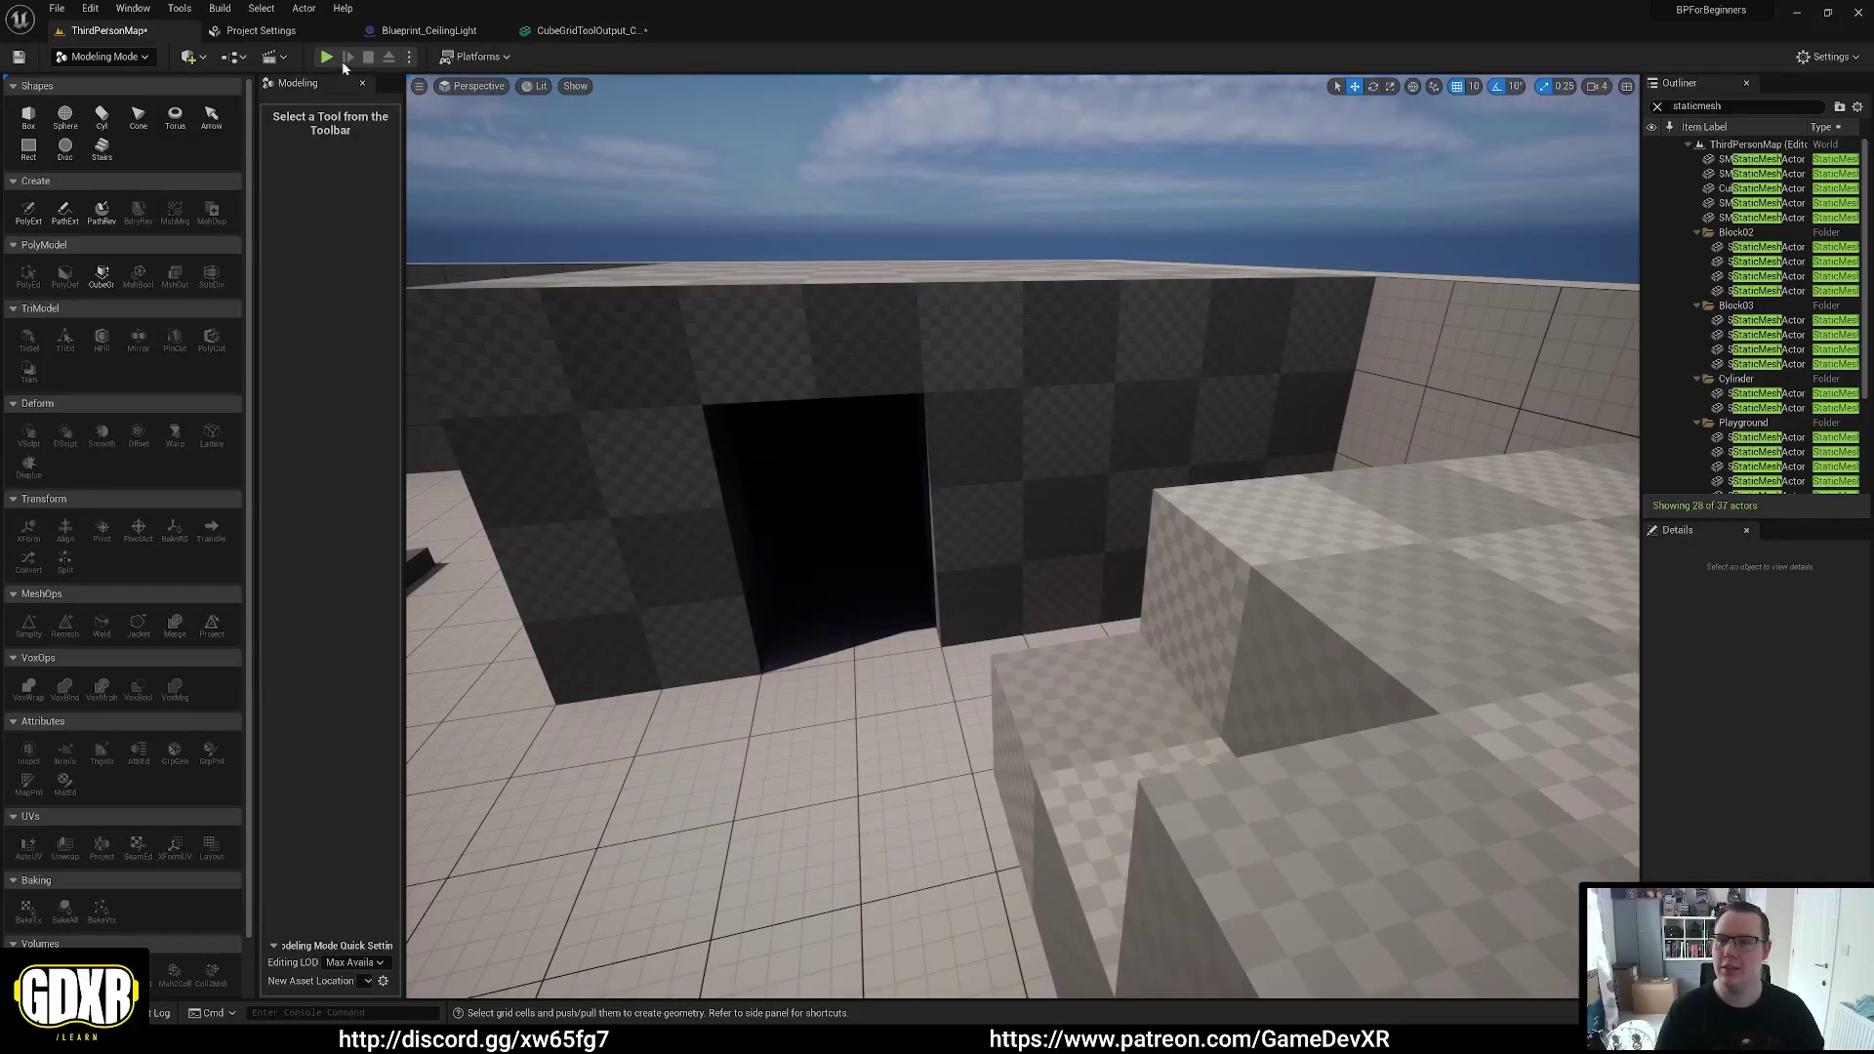
# Play the level again and run the character in and out of the cleared room
pyautogui.hotkey('alt', 'p')
pyautogui.press('w')
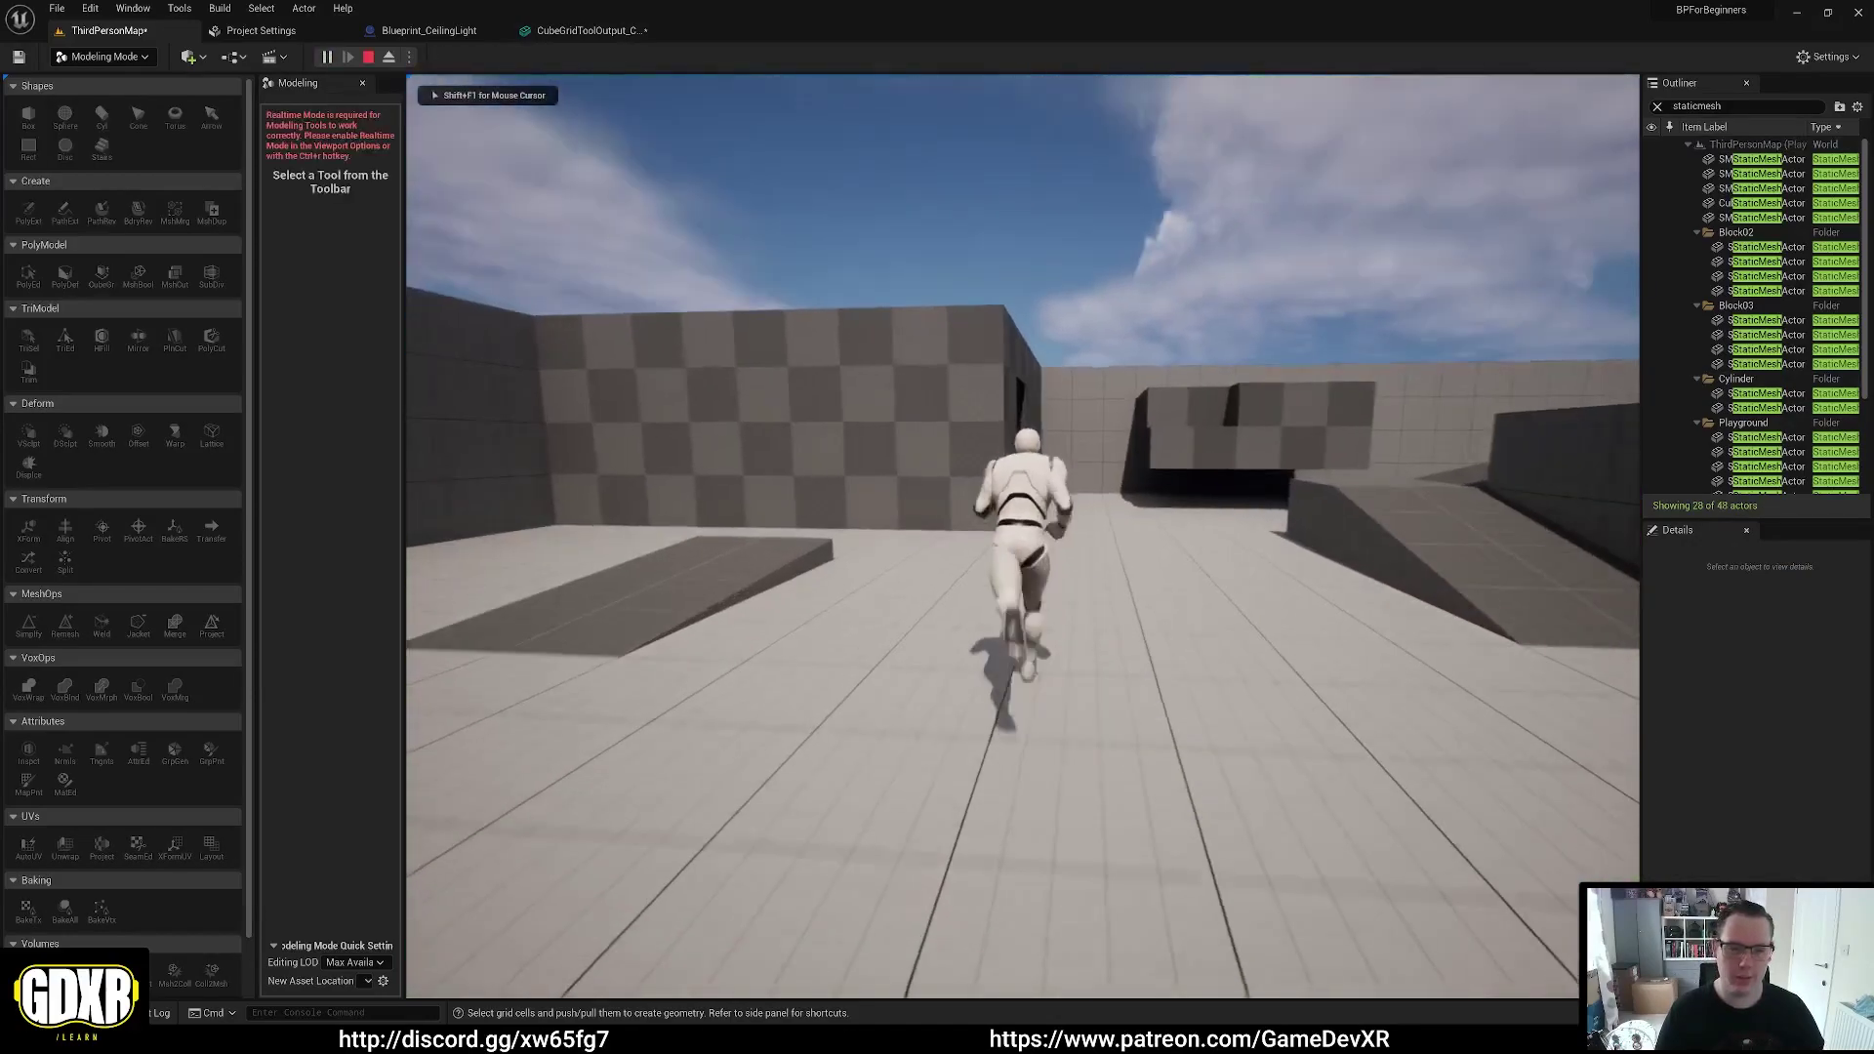
pyautogui.press('w')
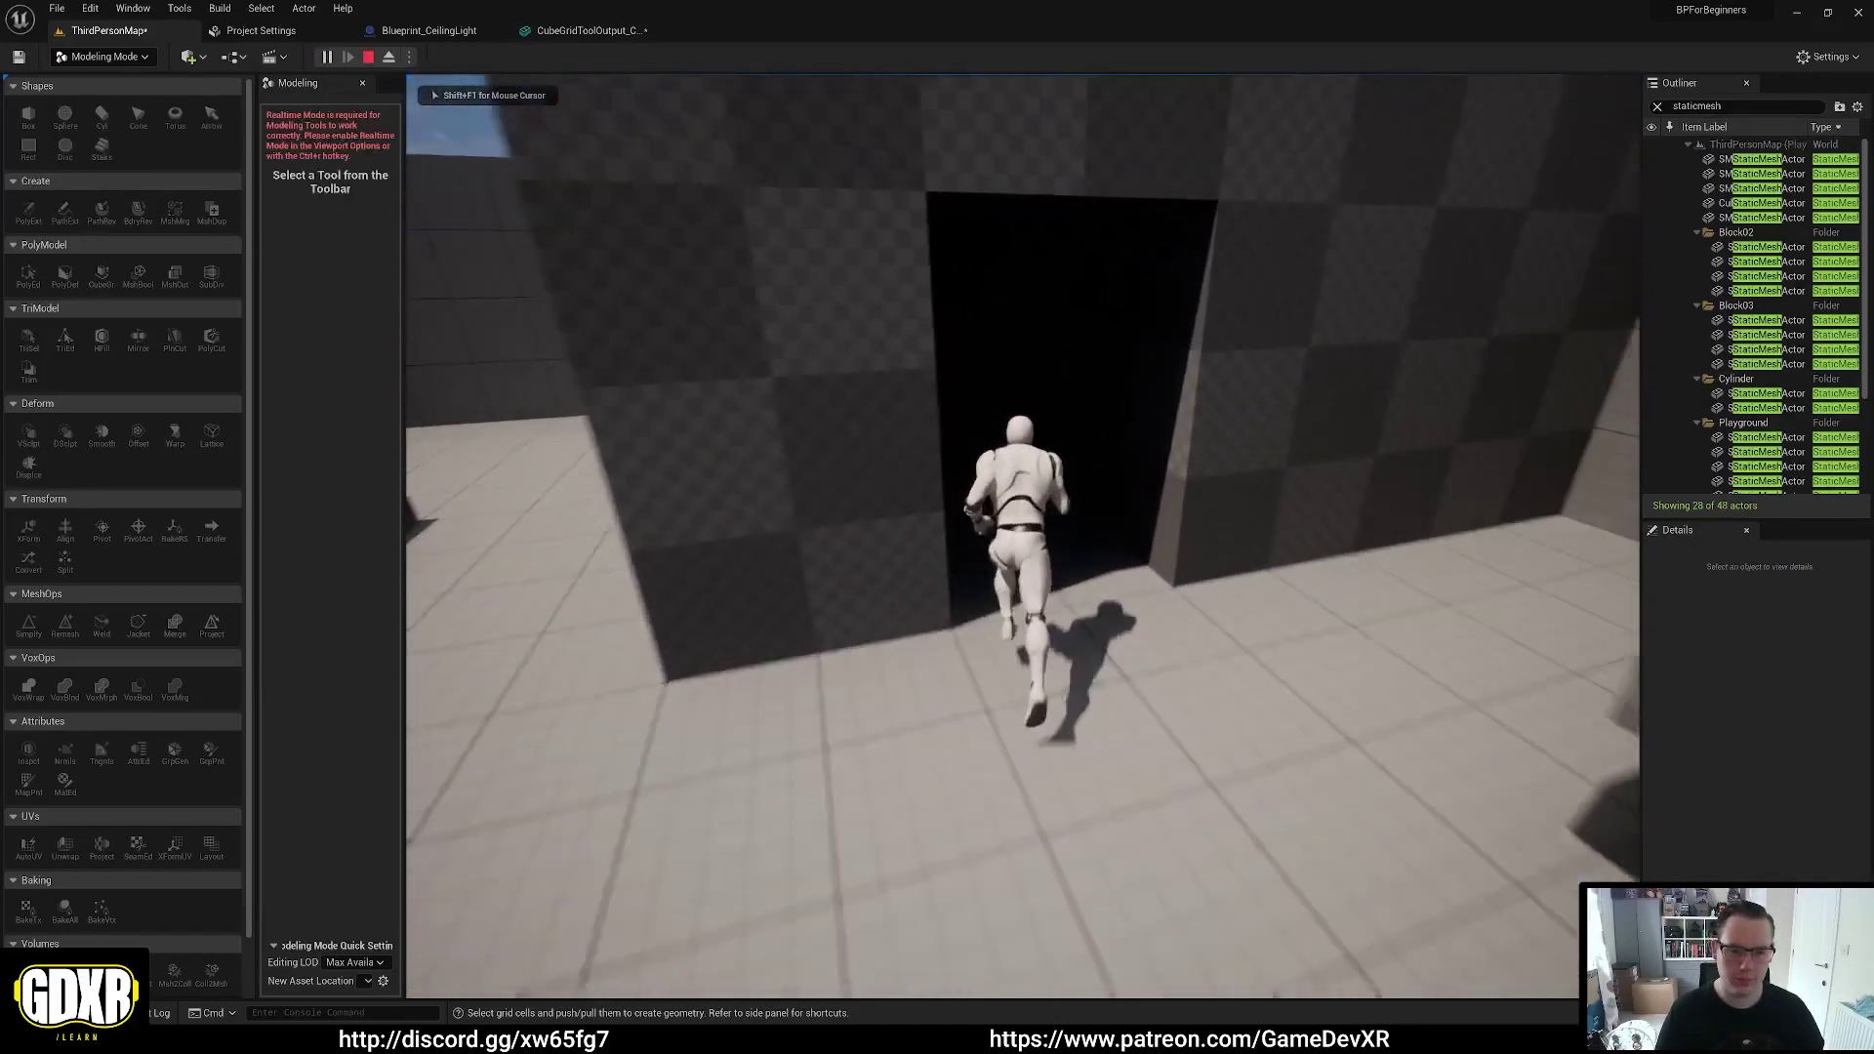
pyautogui.press('w')
pyautogui.press('w')
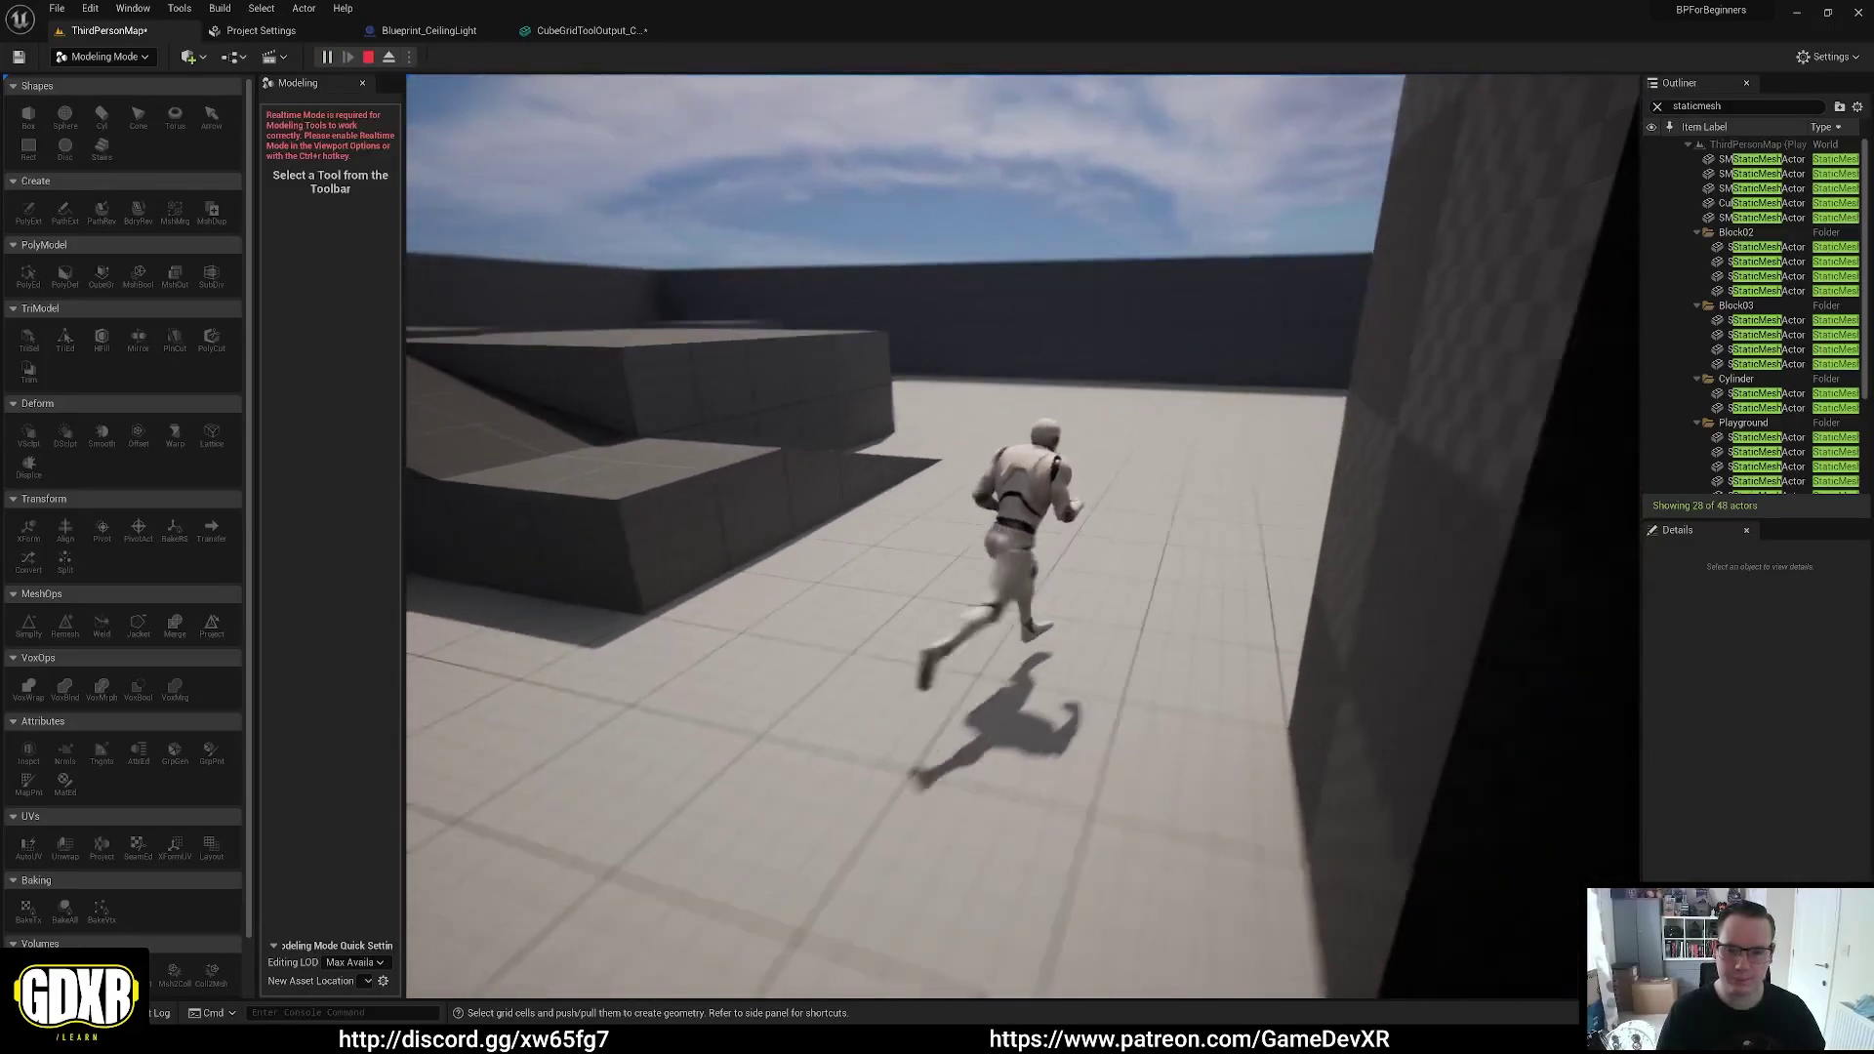
pyautogui.press('Escape')
# With the Cube Grid tool, pull a ledge four cells wide and one cell high from the room's upper side along the outer wall
pyautogui.moveTo(590, 577); pyautogui.dragTo(589, 527, button='right')
pyautogui.press('s')
pyautogui.click(101, 276)
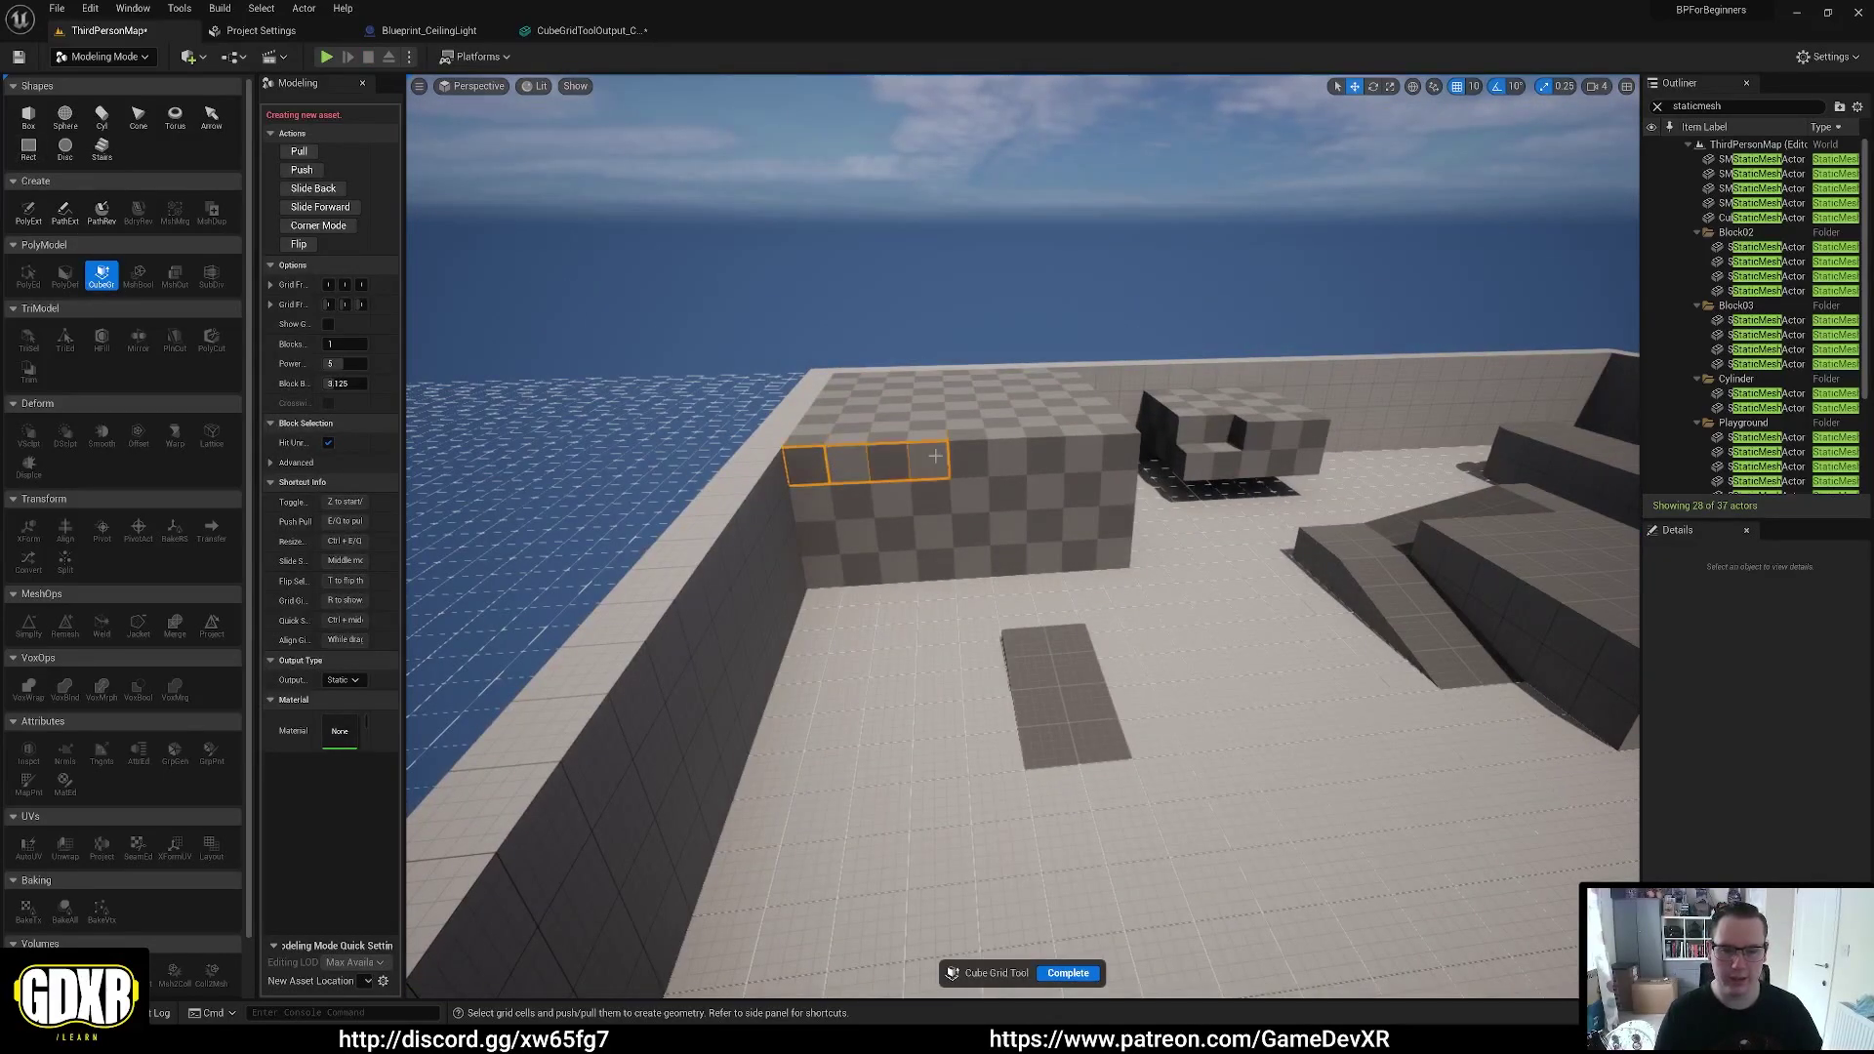
pyautogui.moveTo(967, 457); pyautogui.dragTo(1078, 459, button='right')
pyautogui.press('s')
pyautogui.keyDown('ctrl'); pyautogui.moveTo(1107, 472); pyautogui.dragTo(893, 555); pyautogui.keyUp('ctrl')
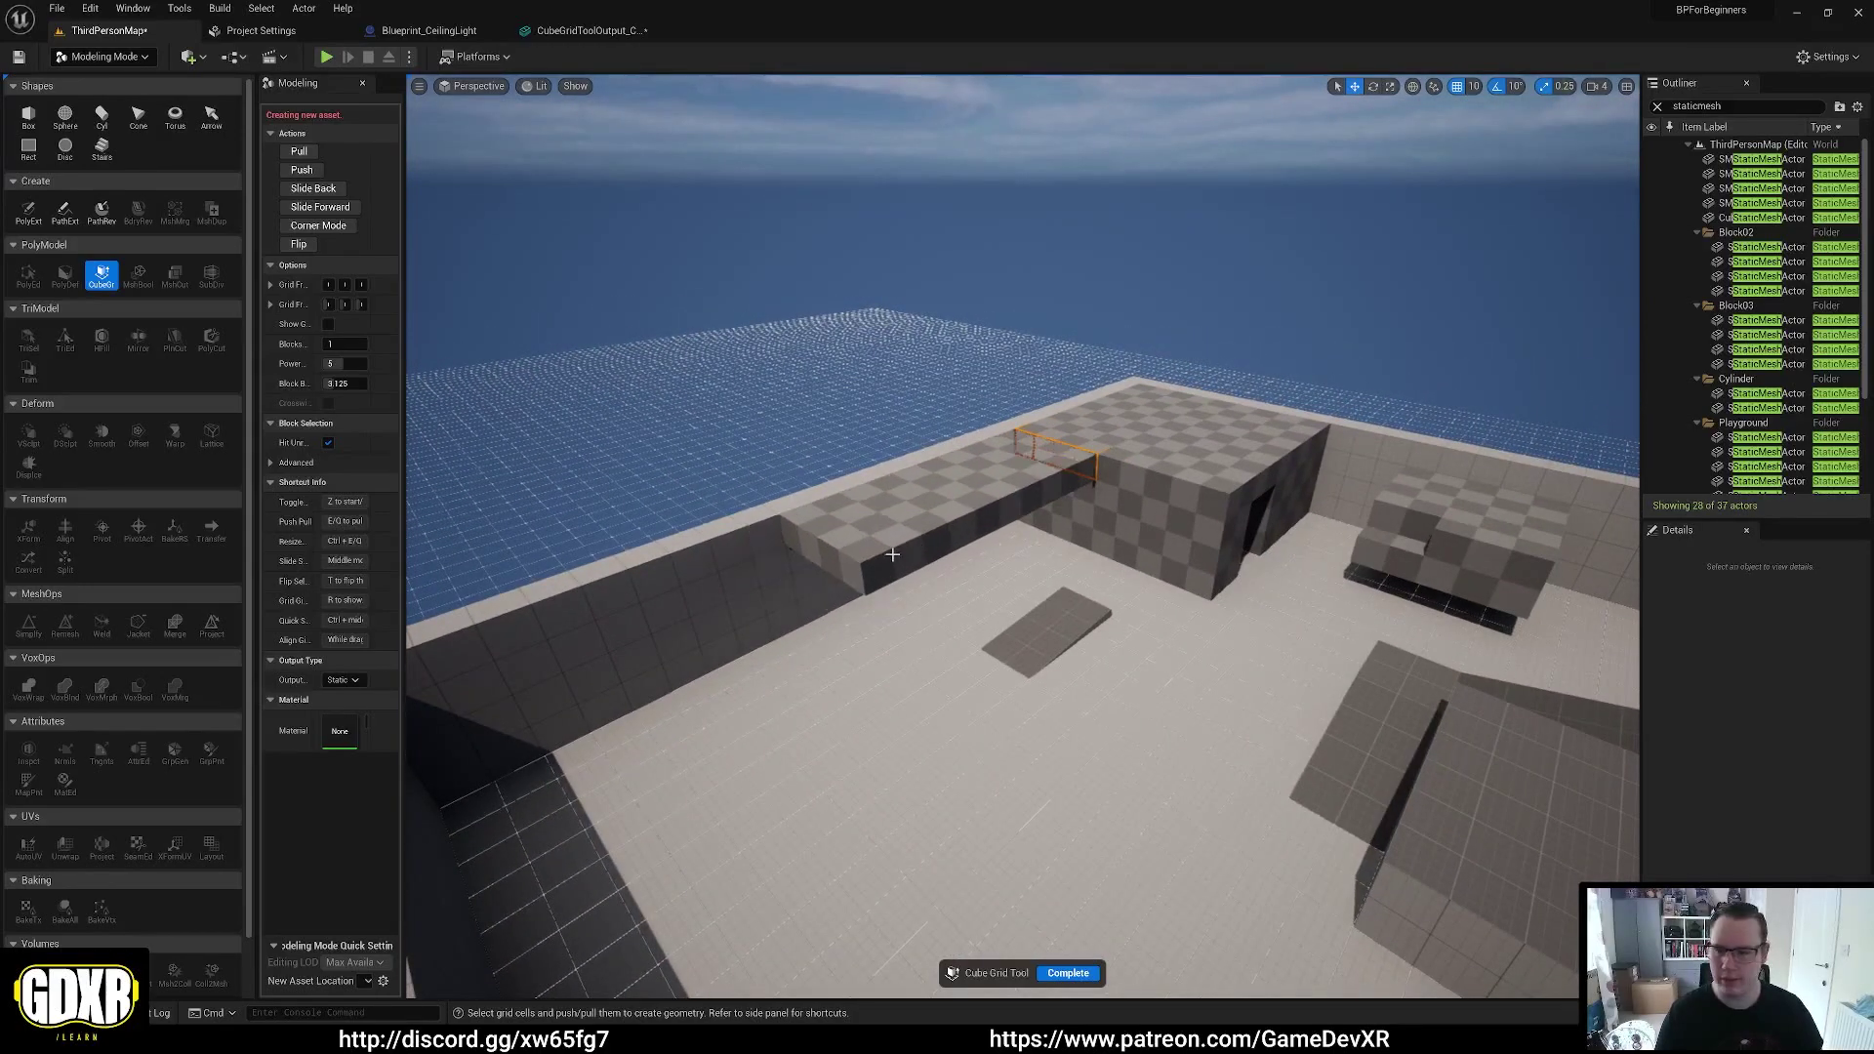
# Use PolyGroup Deform to lower the bottom edge at the ledge's free end to floor level
pyautogui.click(102, 276)
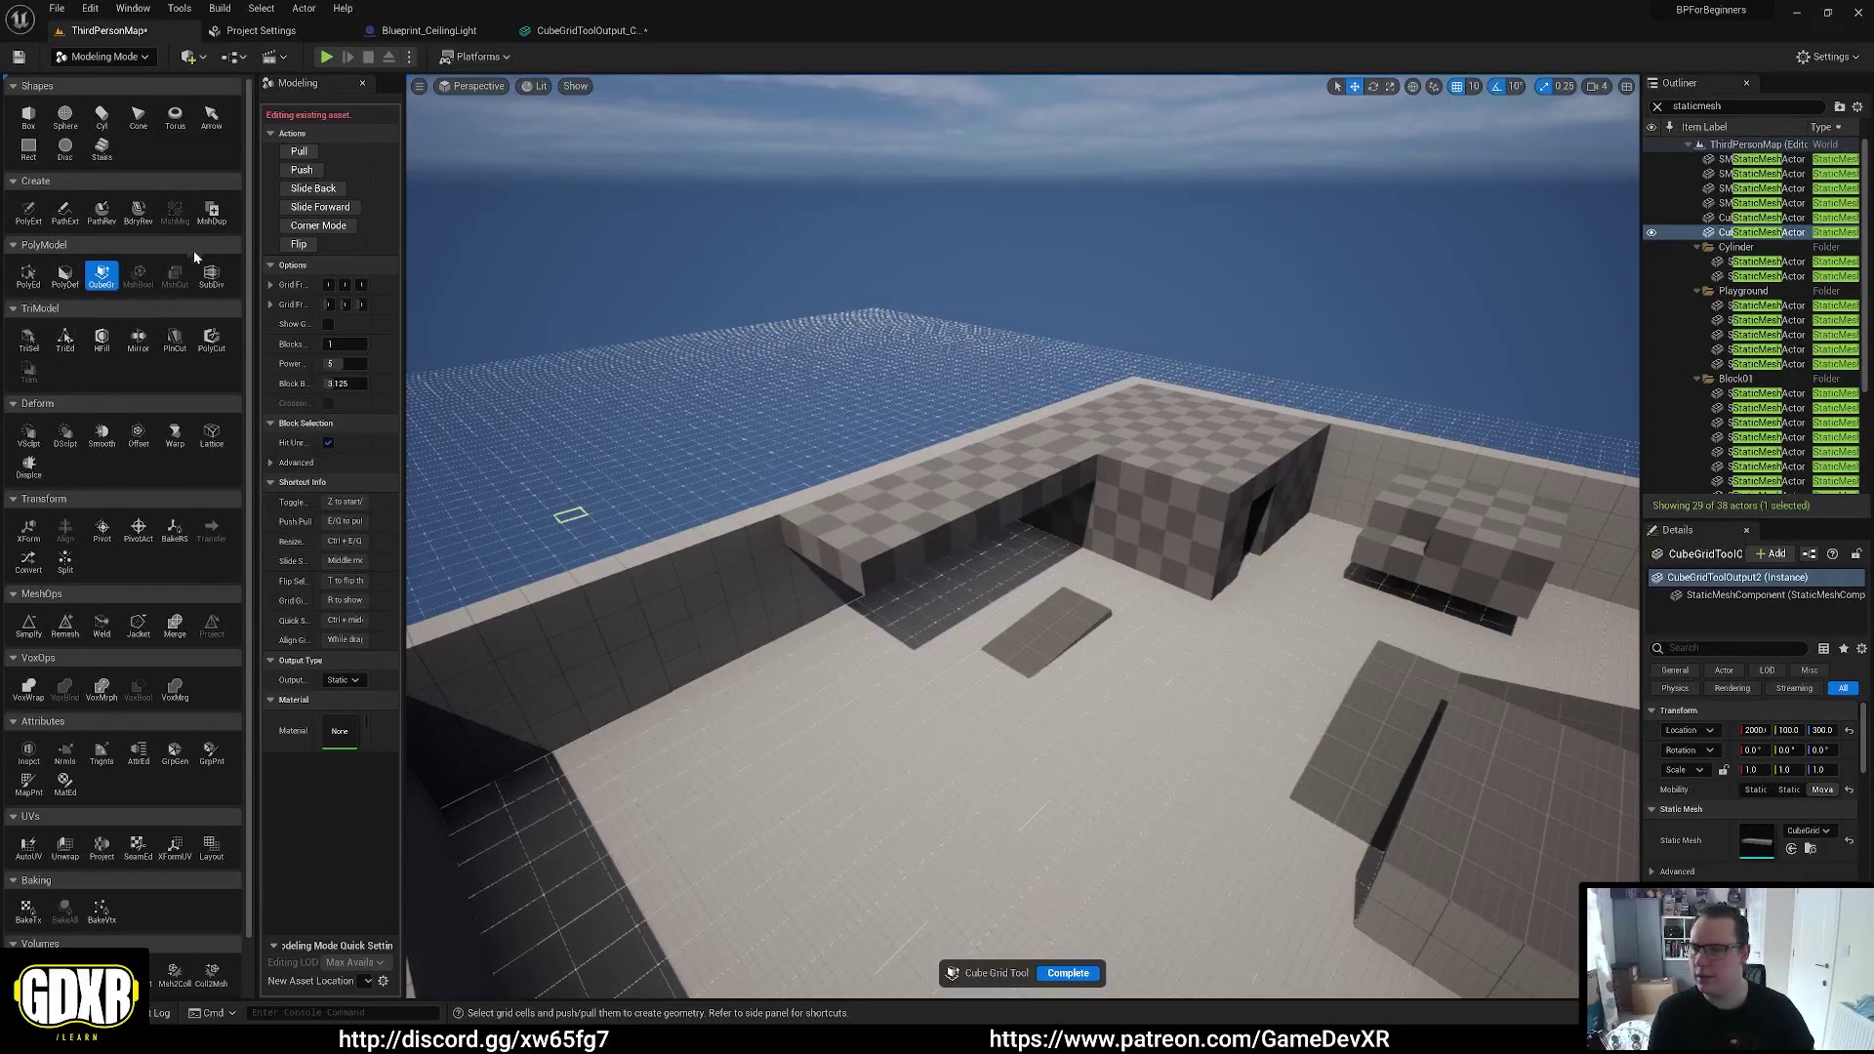
pyautogui.click(68, 282)
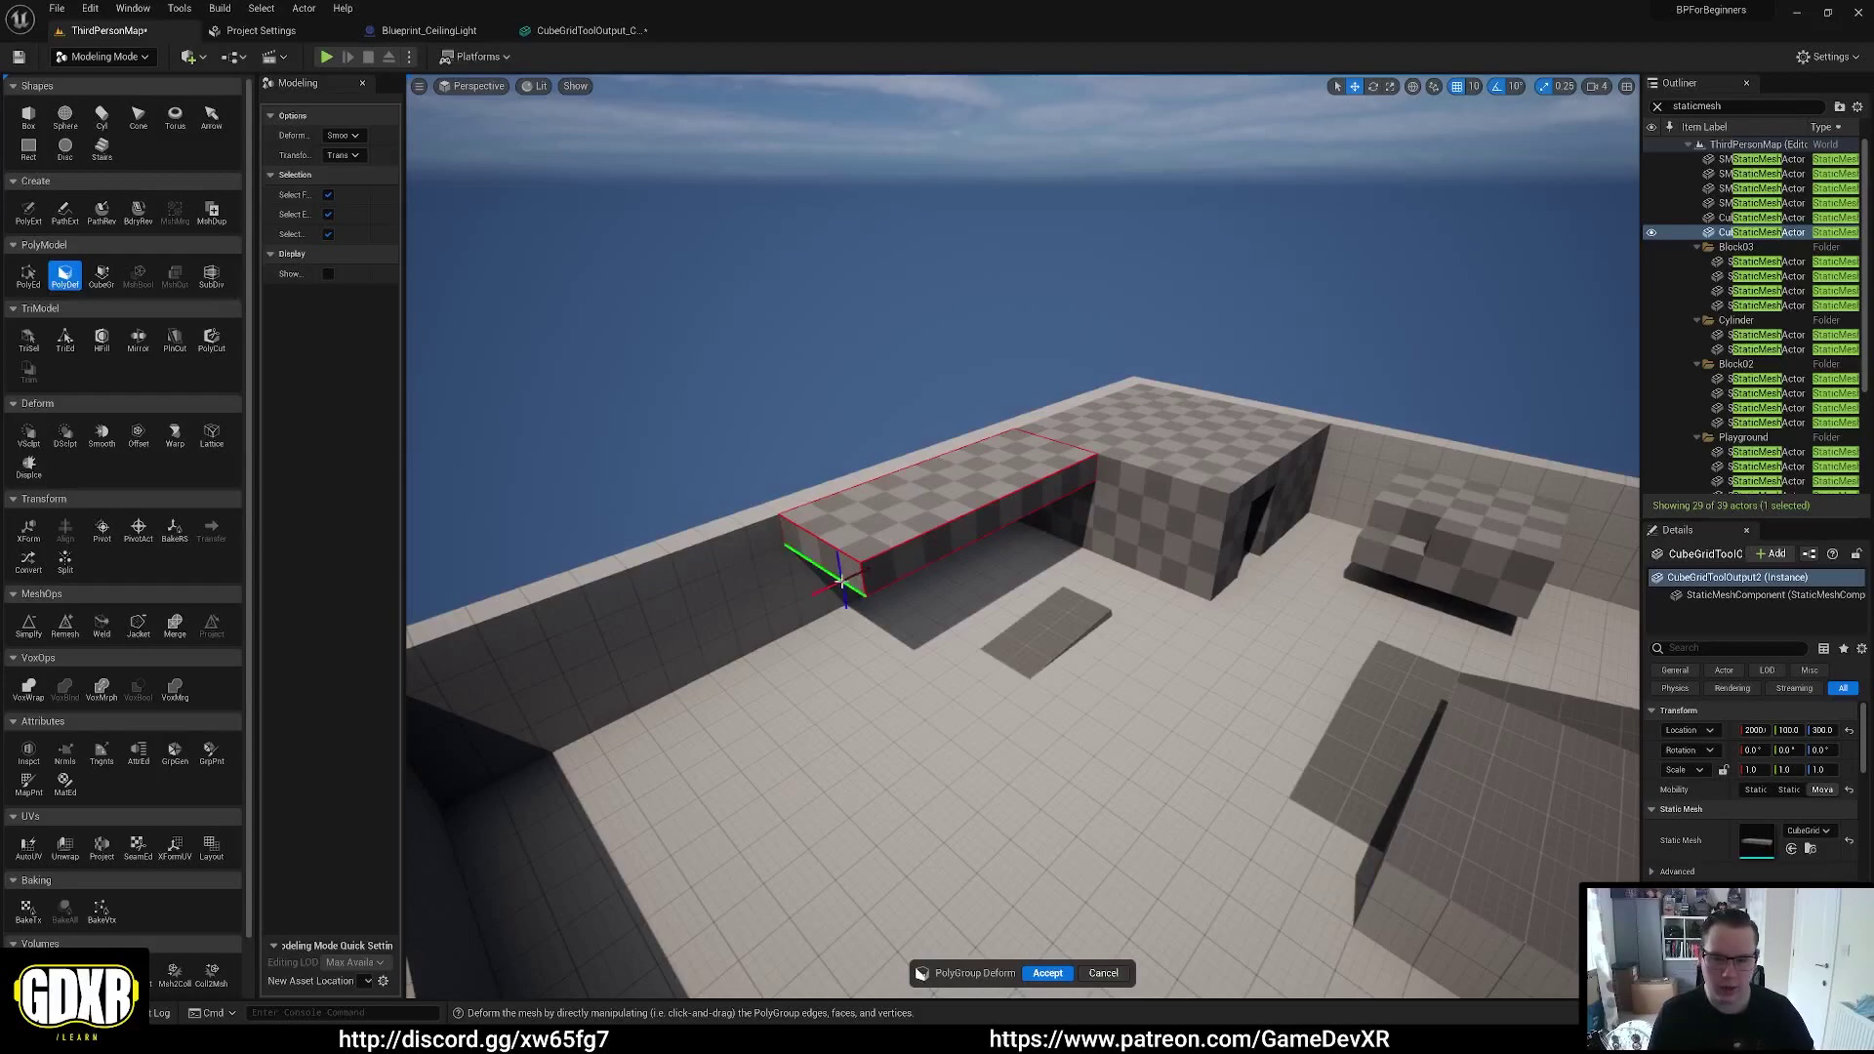
pyautogui.moveTo(848, 608); pyautogui.dragTo(866, 674)
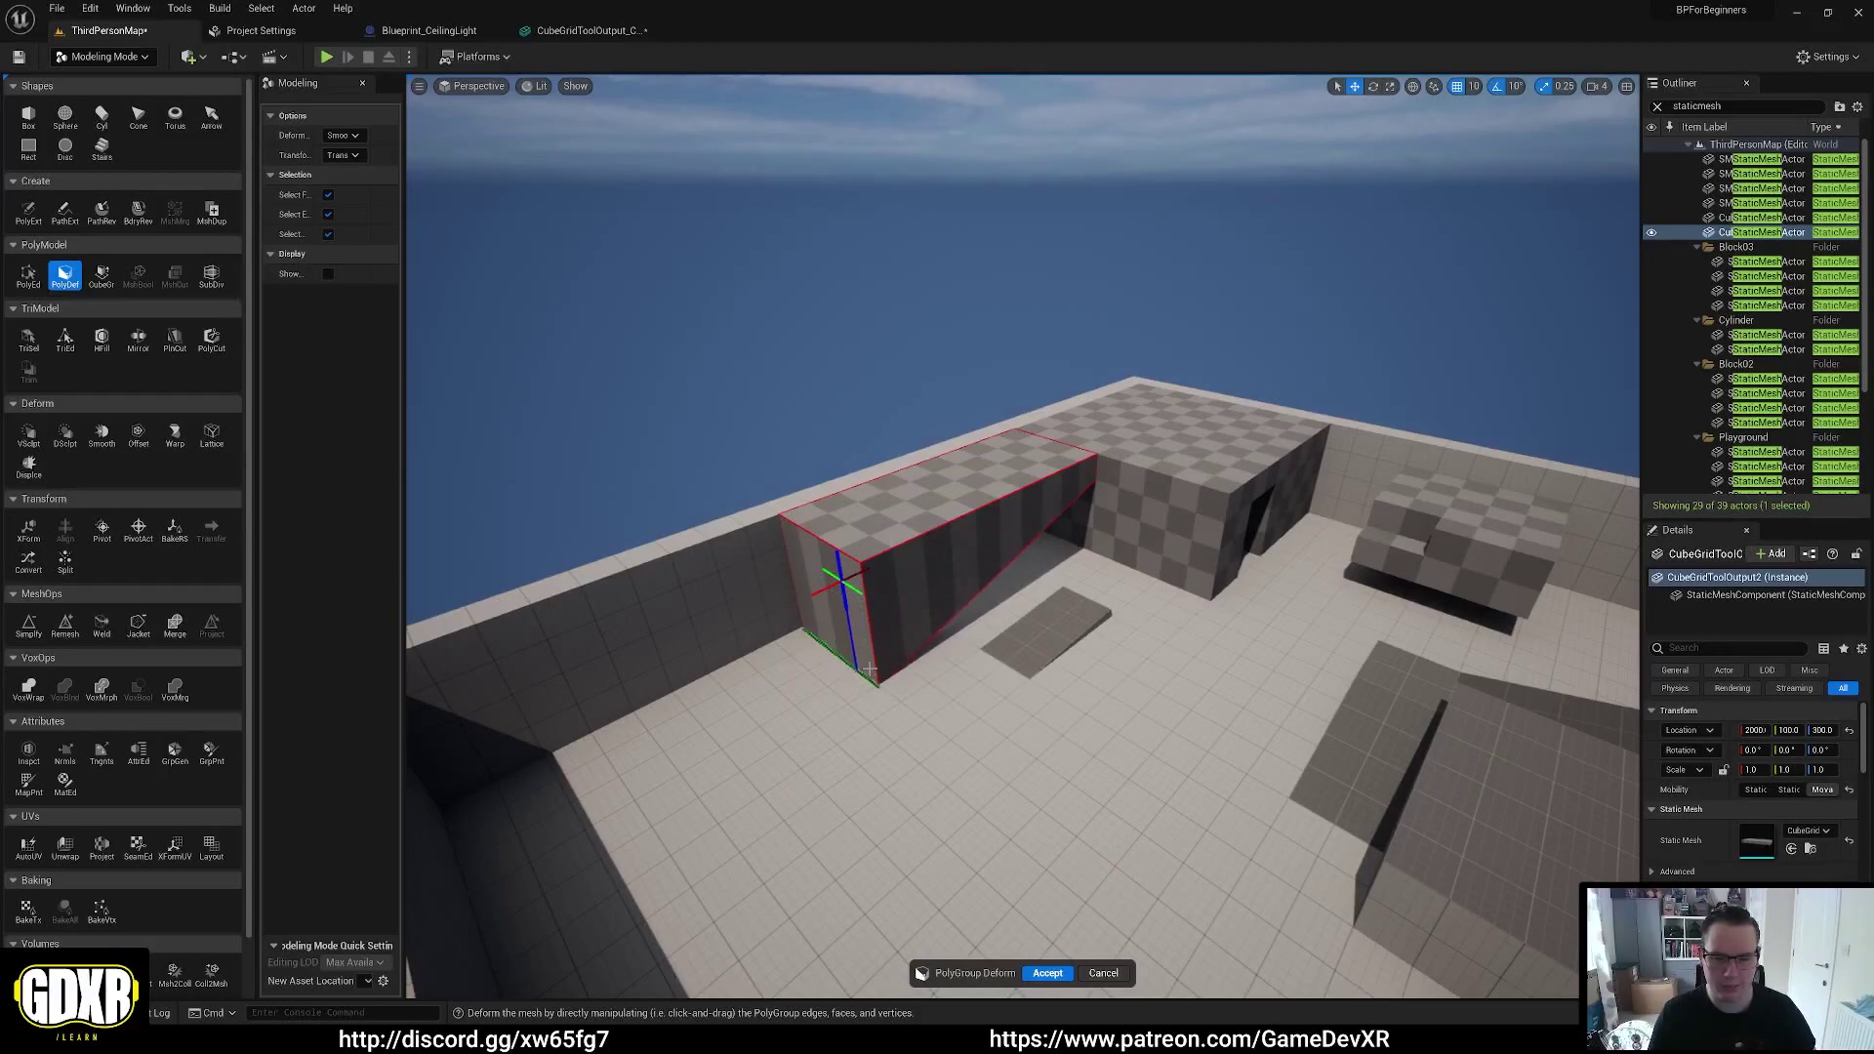
# Lower the top edge at the ledge's free end to floor level so the ledge becomes a sloping ramp
pyautogui.moveTo(844, 553); pyautogui.dragTo(866, 672)
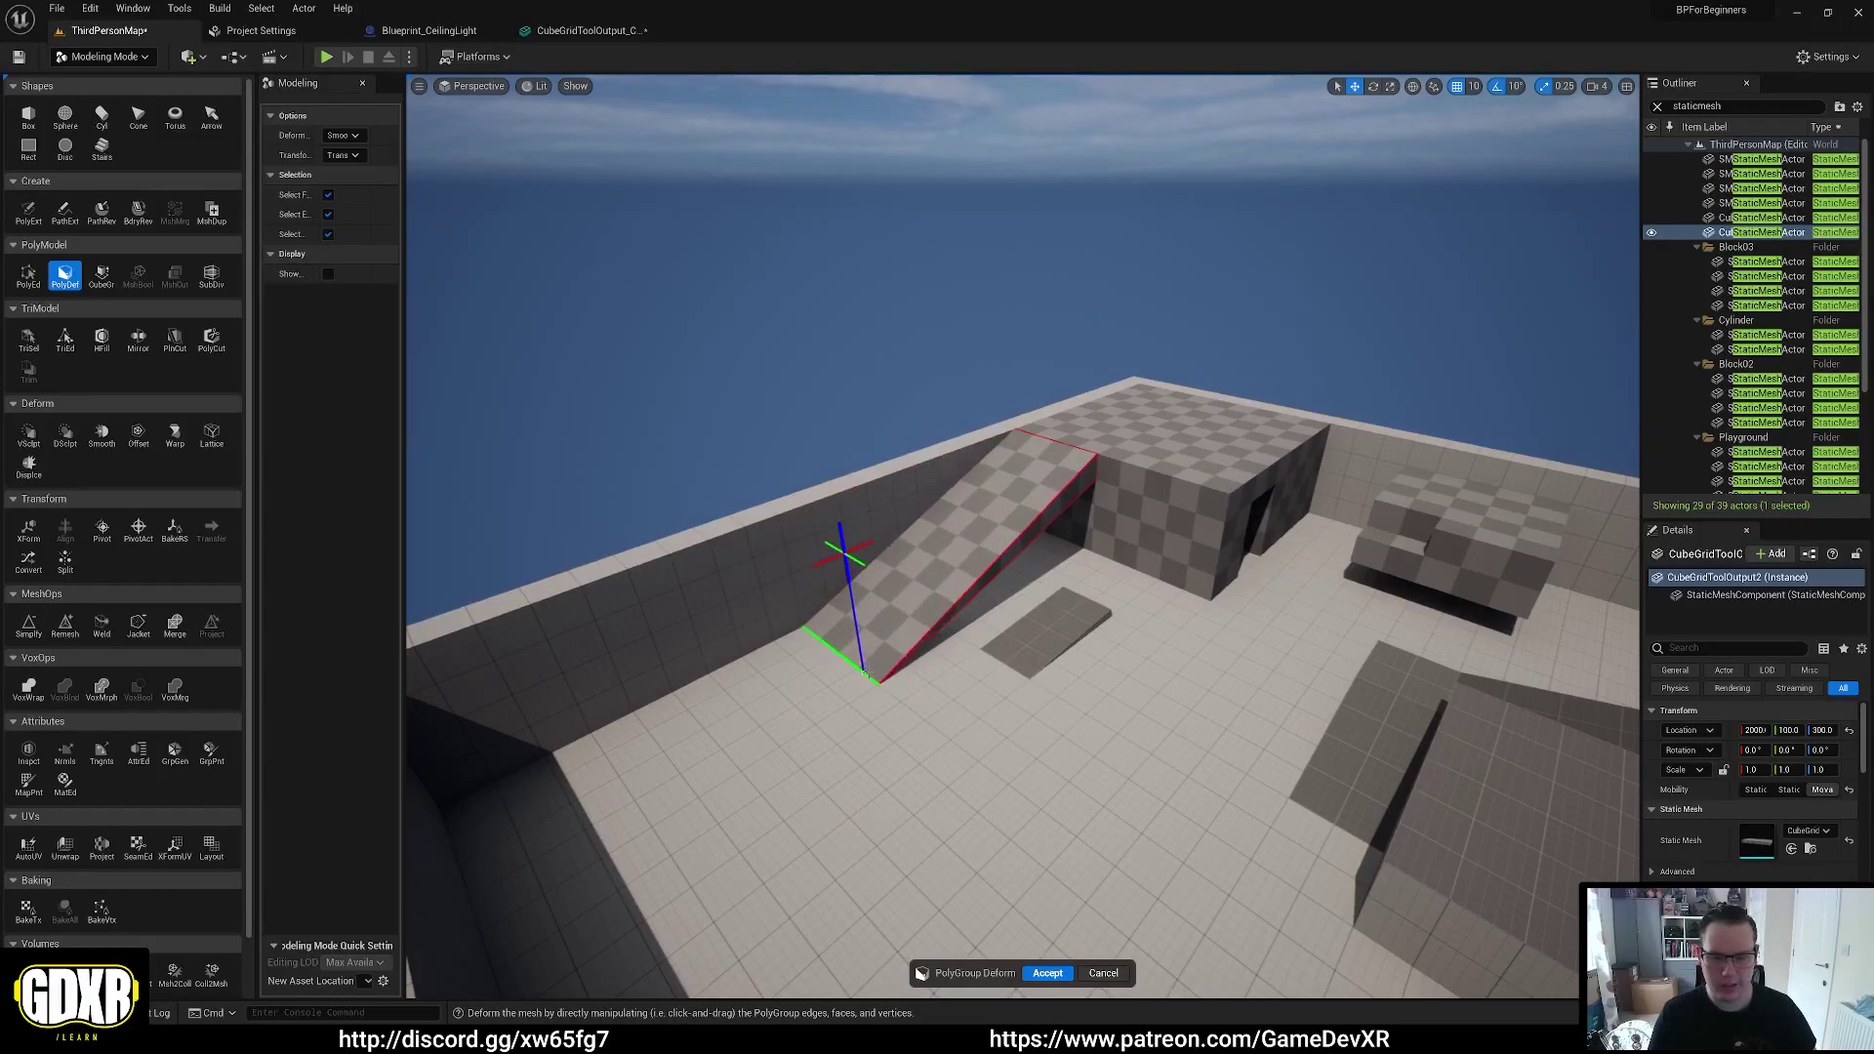
pyautogui.moveTo(959, 544); pyautogui.dragTo(959, 530, button='right')
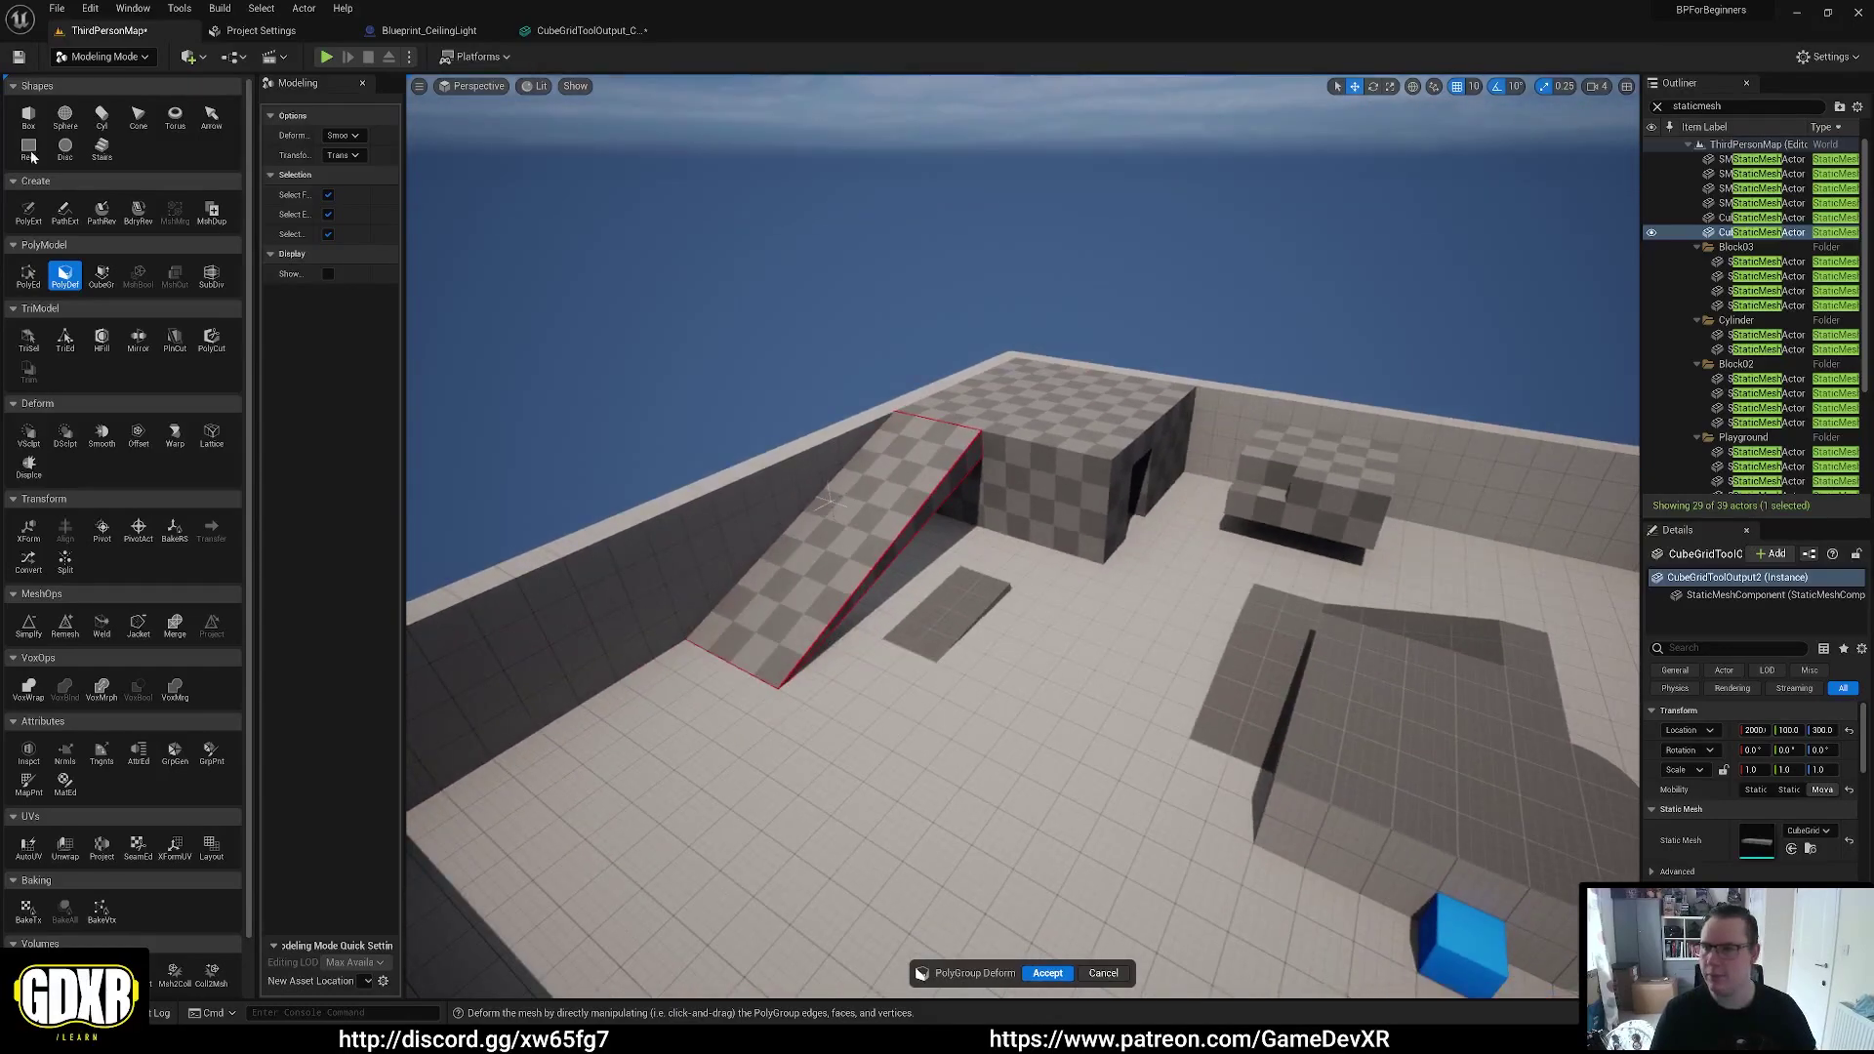
# Place a linear staircase of 14 steps, rotated -90 degrees, against the side of the raised checkered block
pyautogui.click(101, 151)
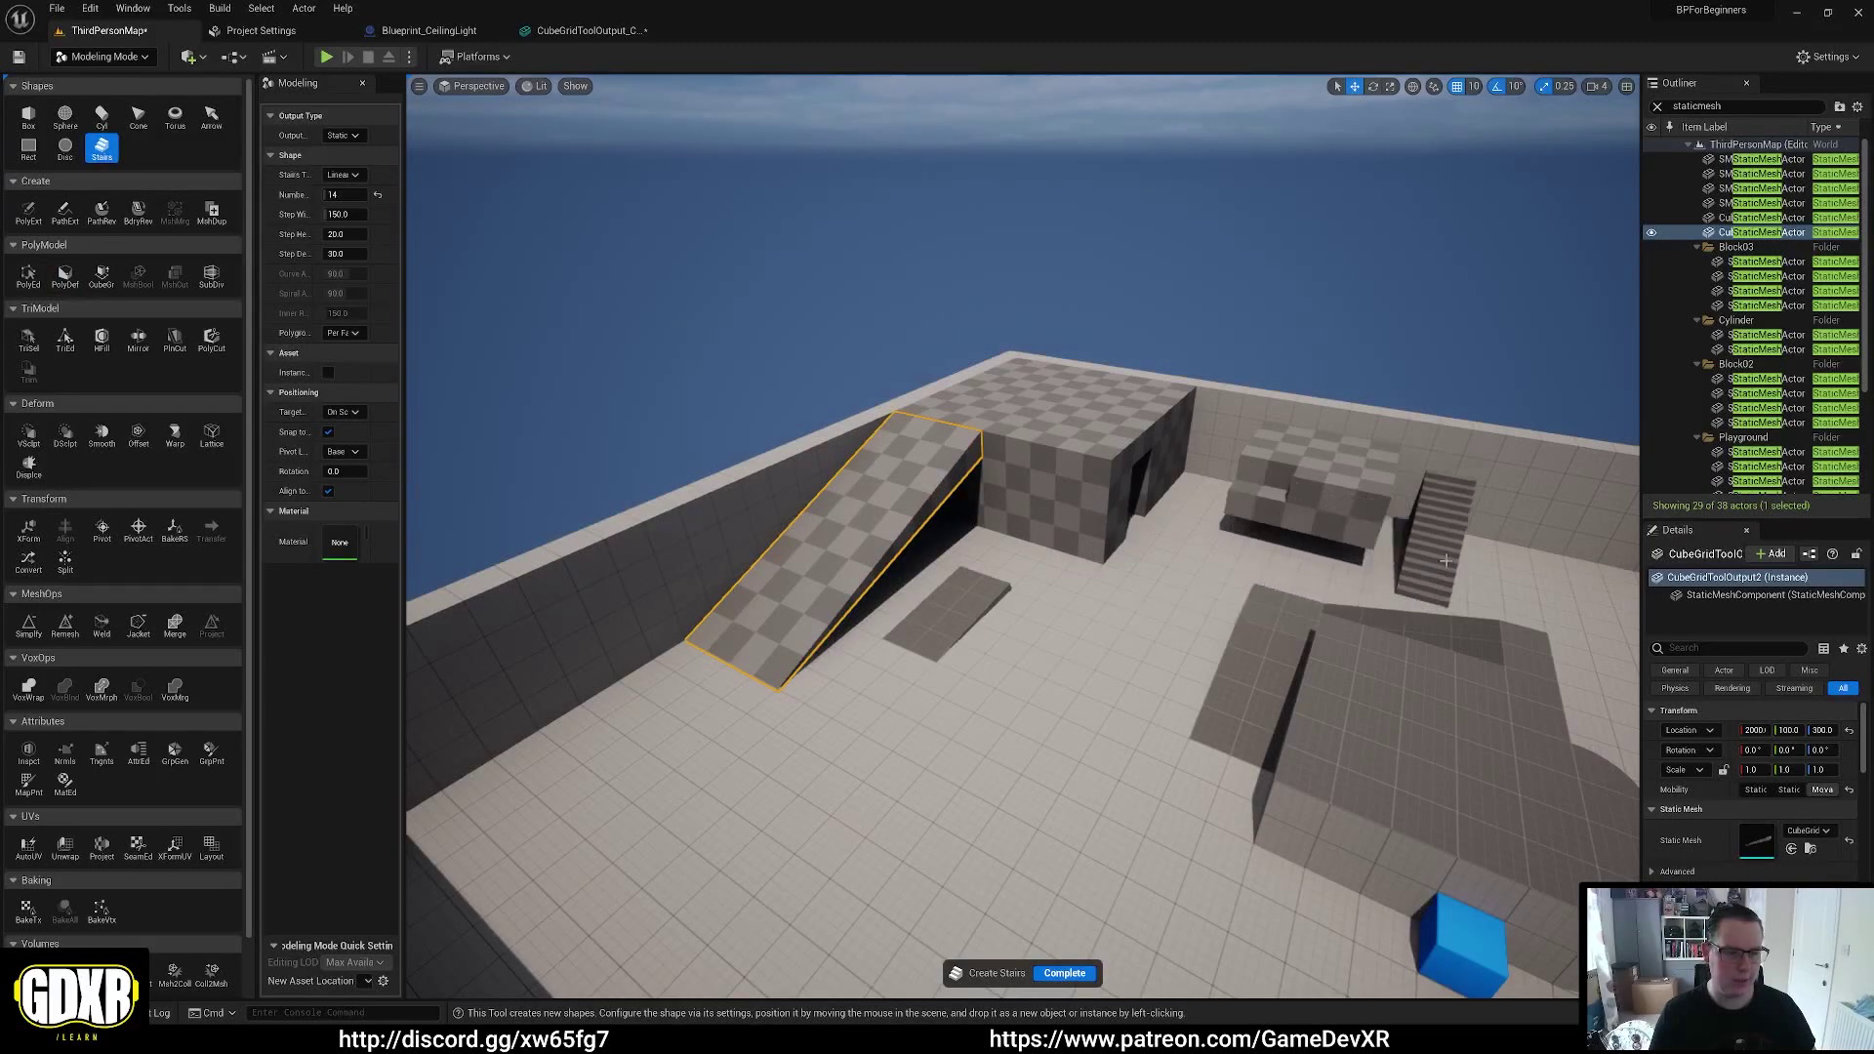
pyautogui.moveTo(1447, 560); pyautogui.dragTo(1611, 562, button='right')
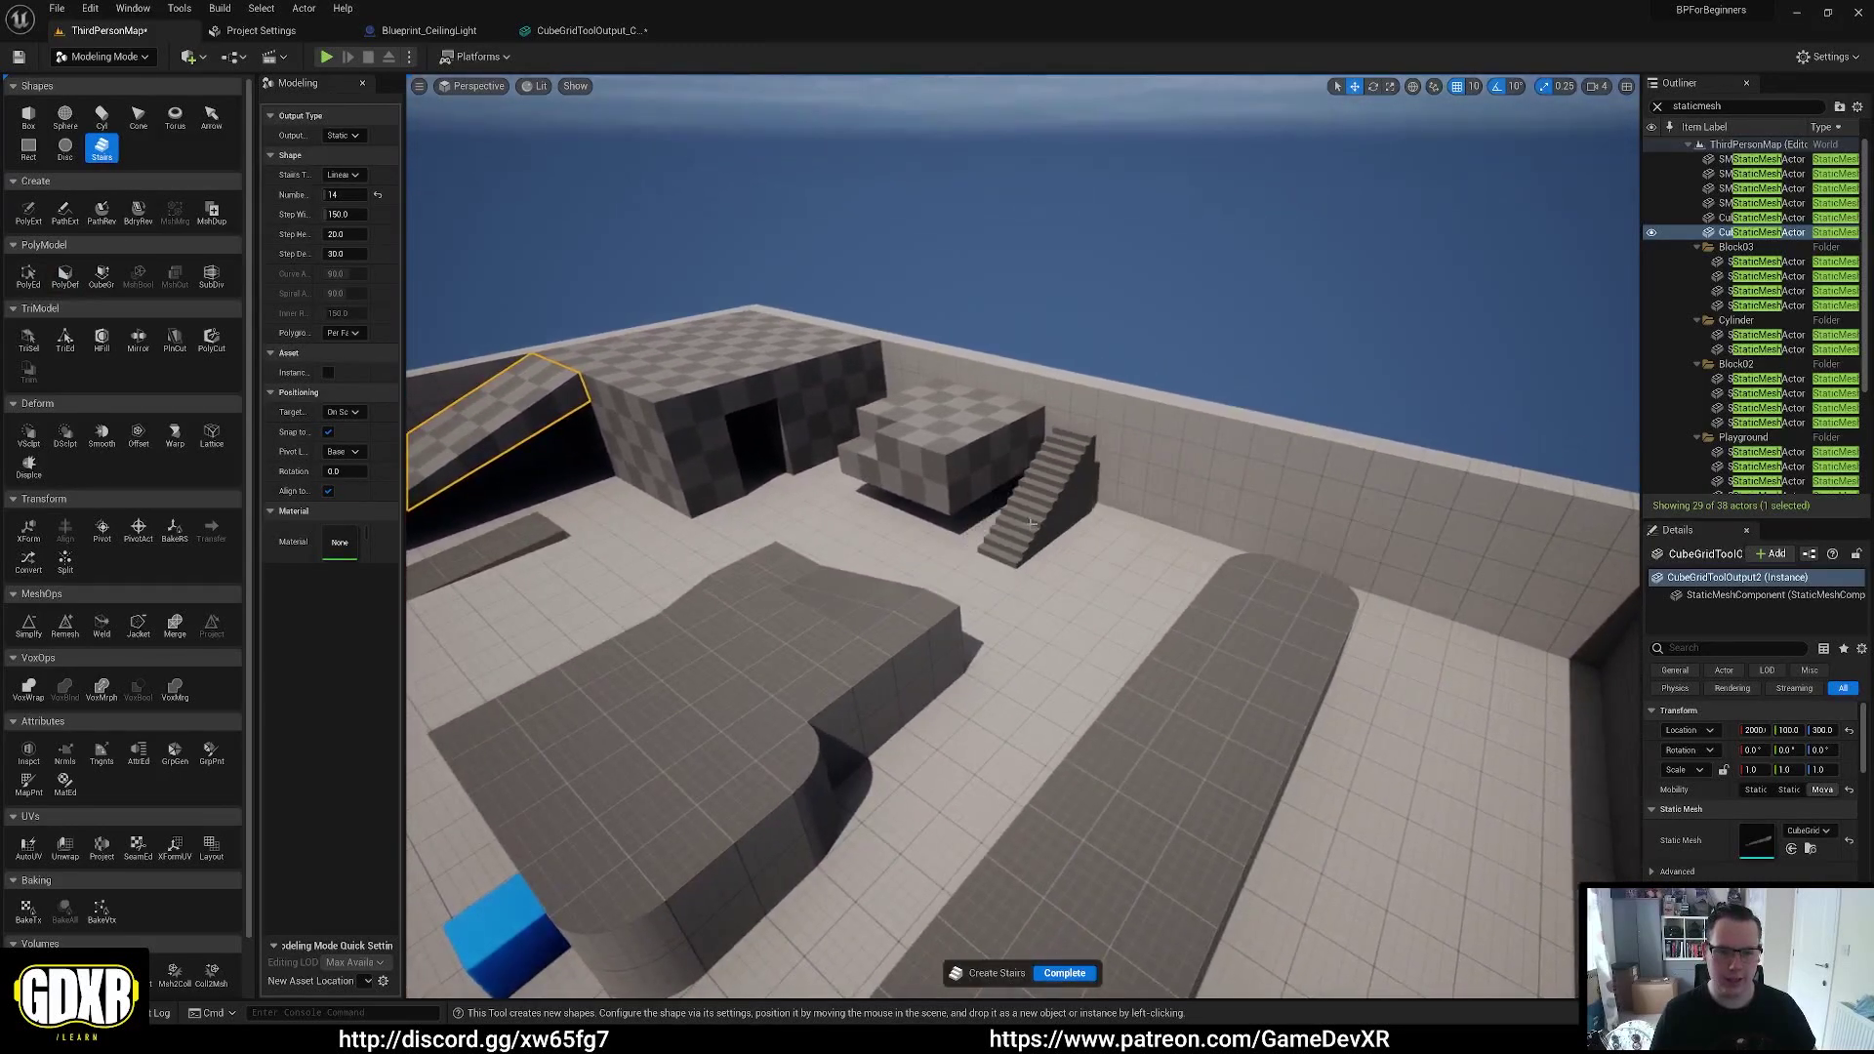
pyautogui.click(1080, 554)
pyautogui.hotkey('ctrl', 'z')
pyautogui.moveTo(1089, 541); pyautogui.dragTo(1063, 510, button='right')
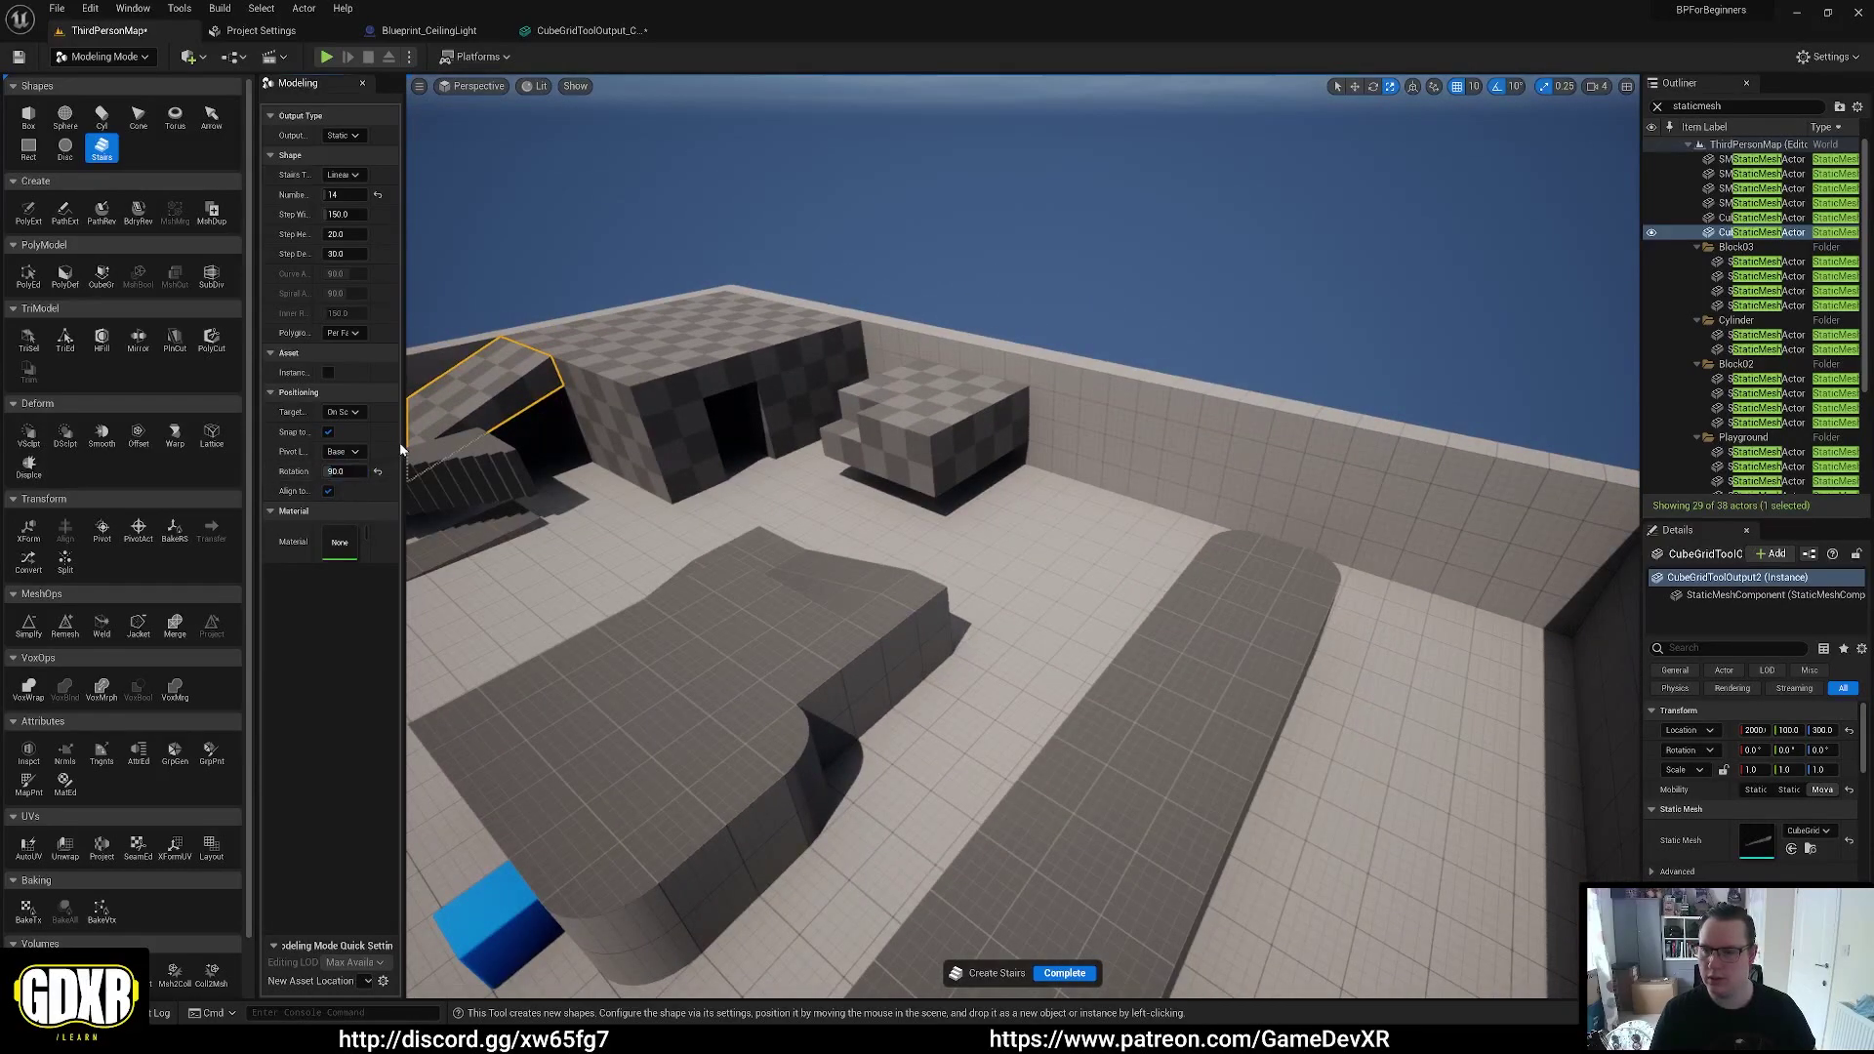
pyautogui.moveTo(400, 443); pyautogui.dragTo(512, 444)
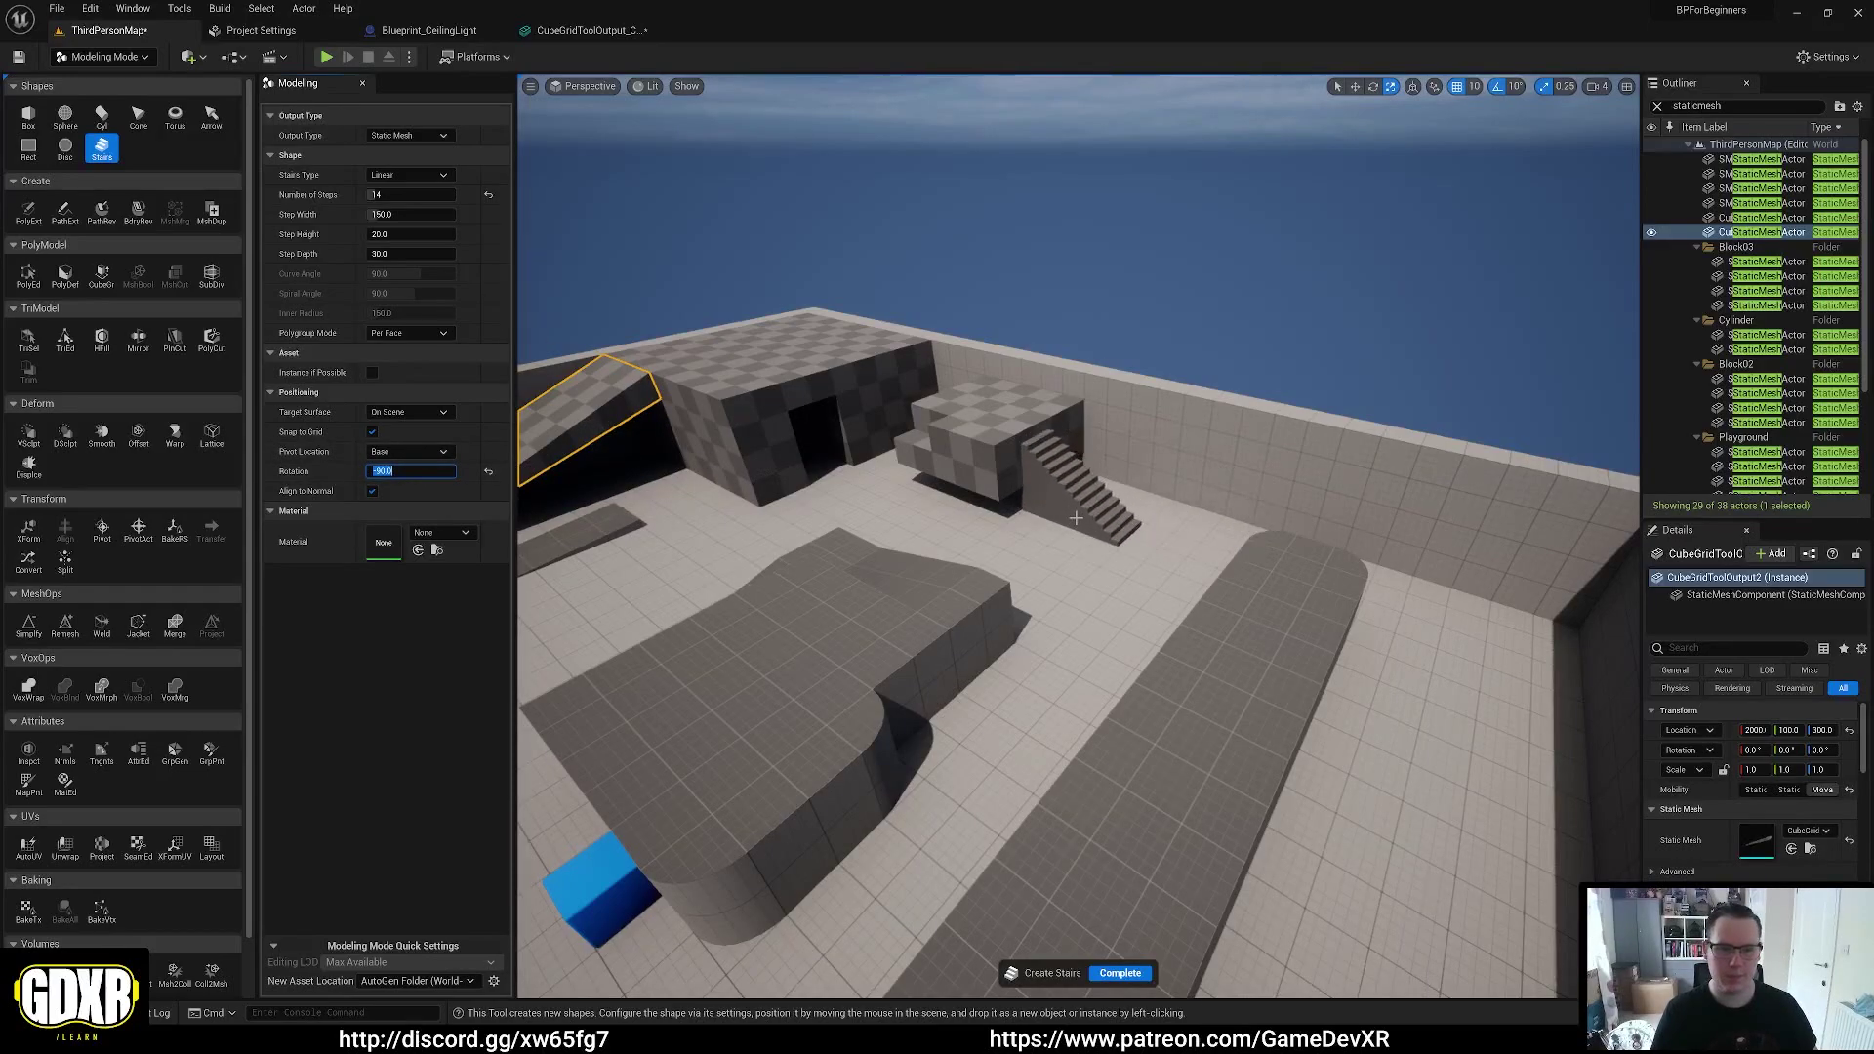
pyautogui.click(1075, 518)
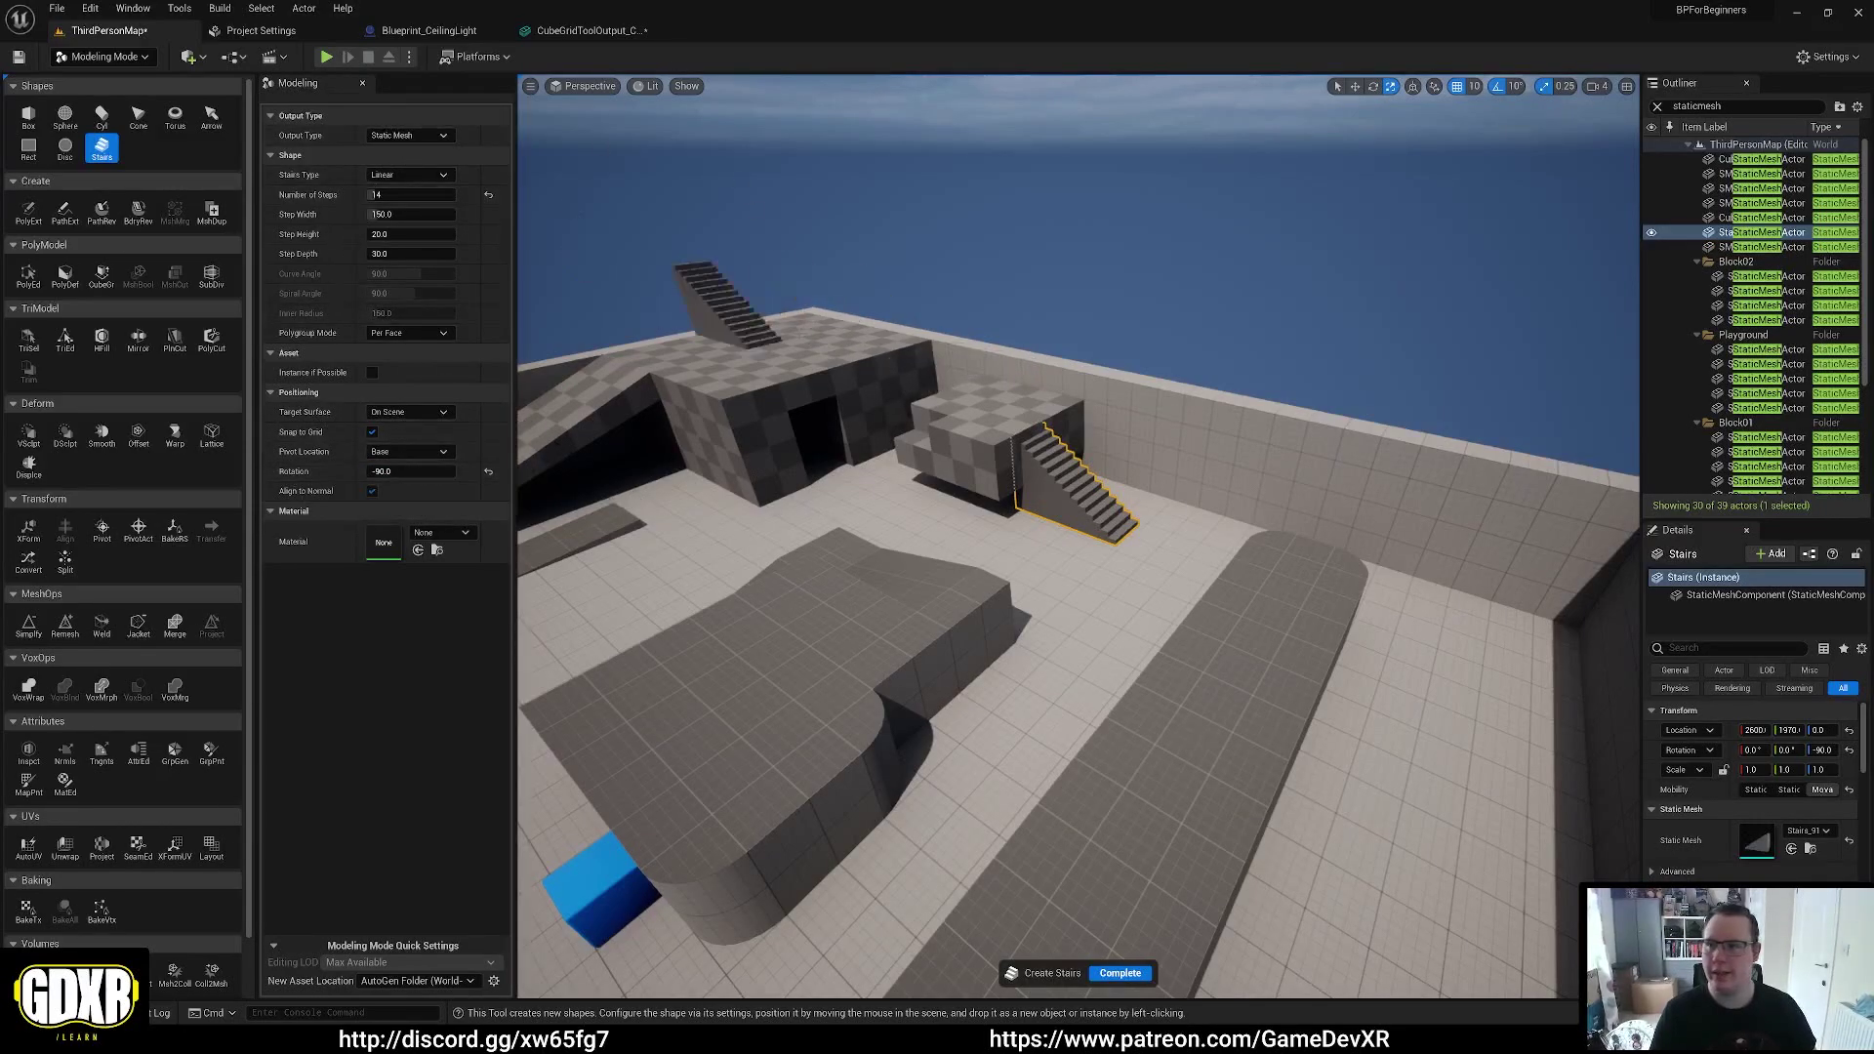
# Stack three cylinders on top of each other in front of the room's outer wall as a tall pillar
pyautogui.moveTo(732, 331); pyautogui.dragTo(850, 396, button='right')
pyautogui.click(65, 147)
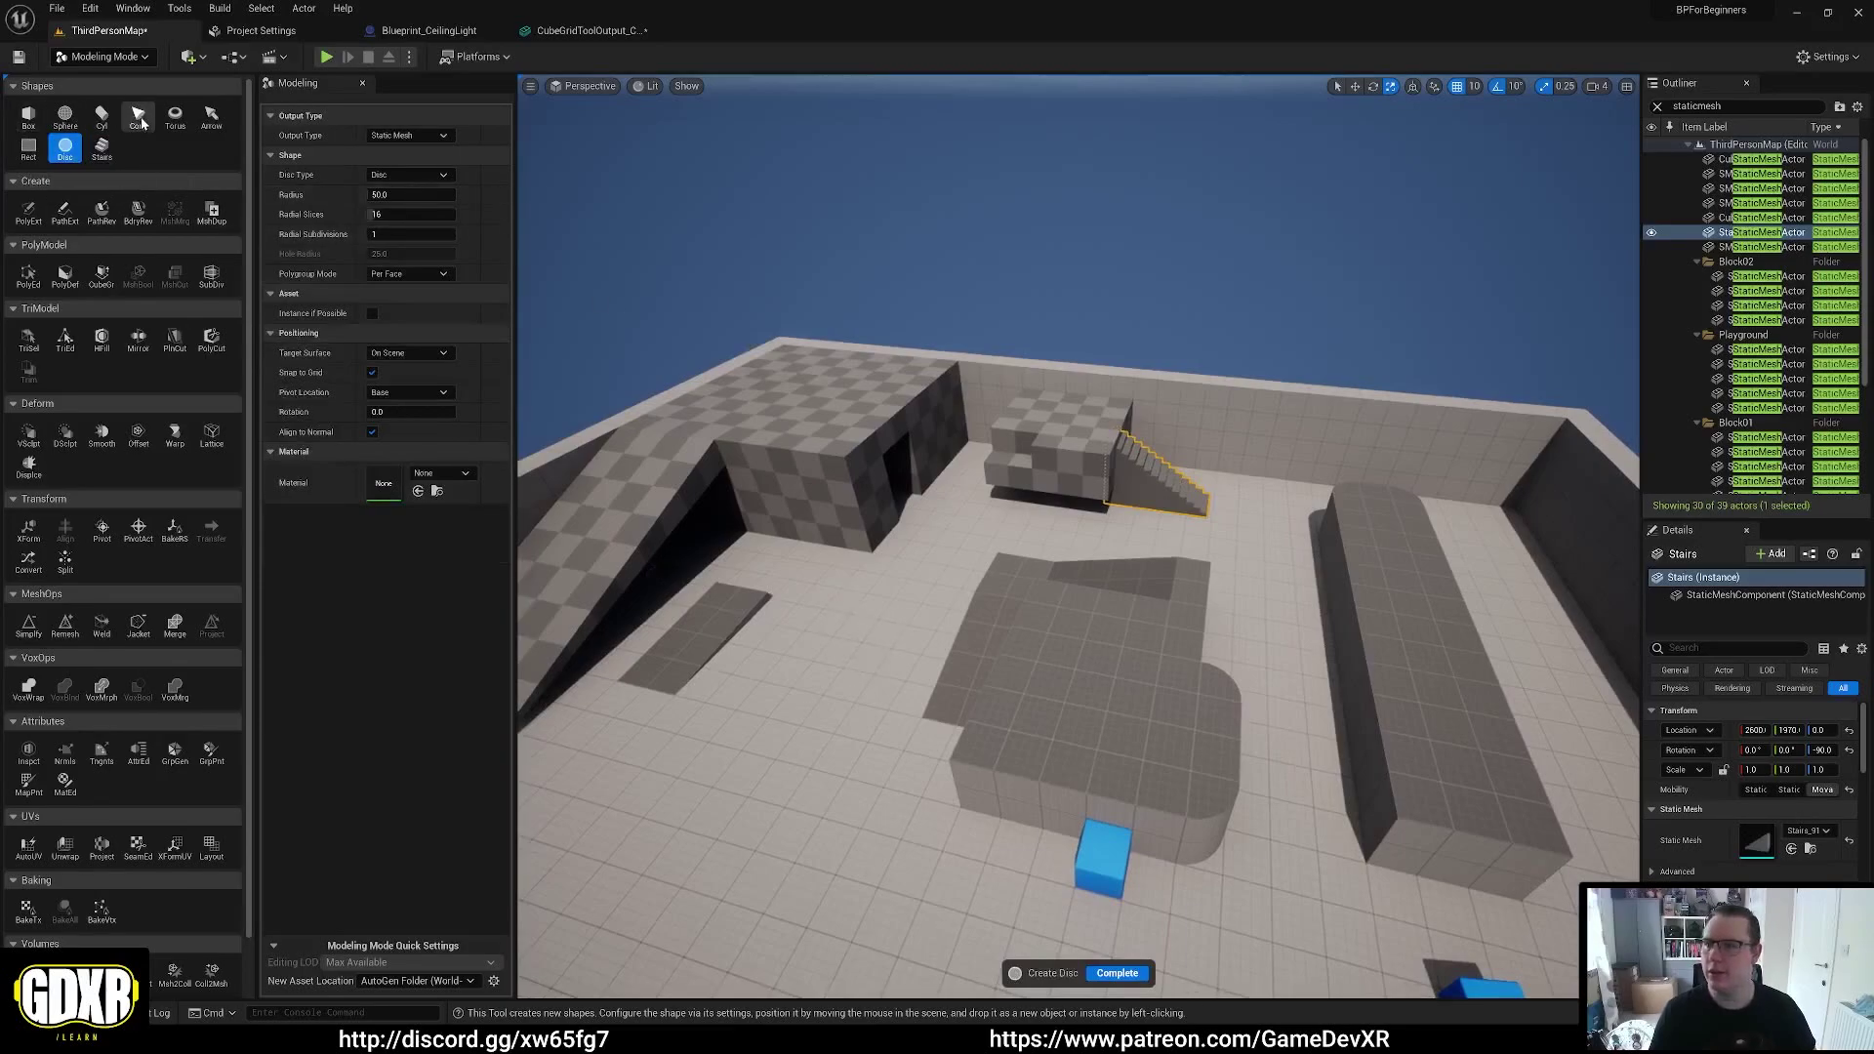
pyautogui.click(101, 116)
pyautogui.click(827, 565)
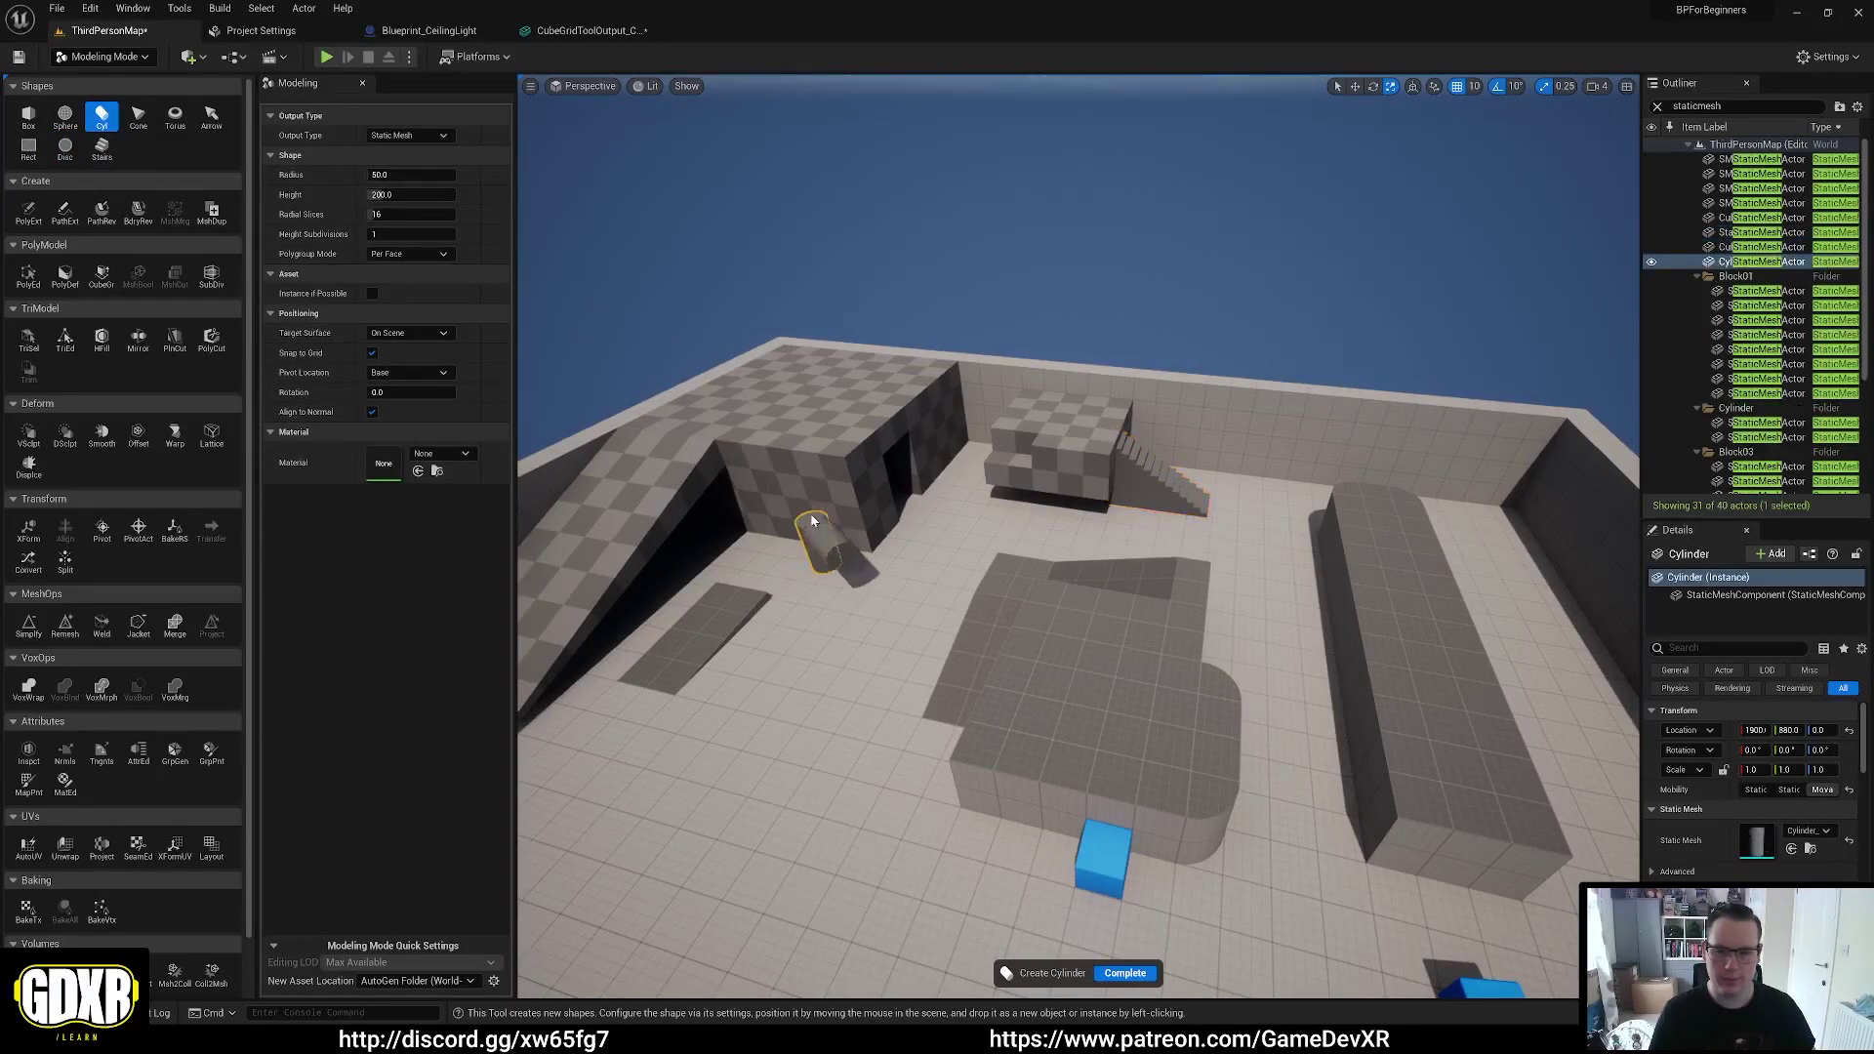
pyautogui.click(810, 519)
pyautogui.moveTo(811, 520); pyautogui.dragTo(732, 478, button='right')
pyautogui.press('w')
pyautogui.hotkey('ctrl', 'z')
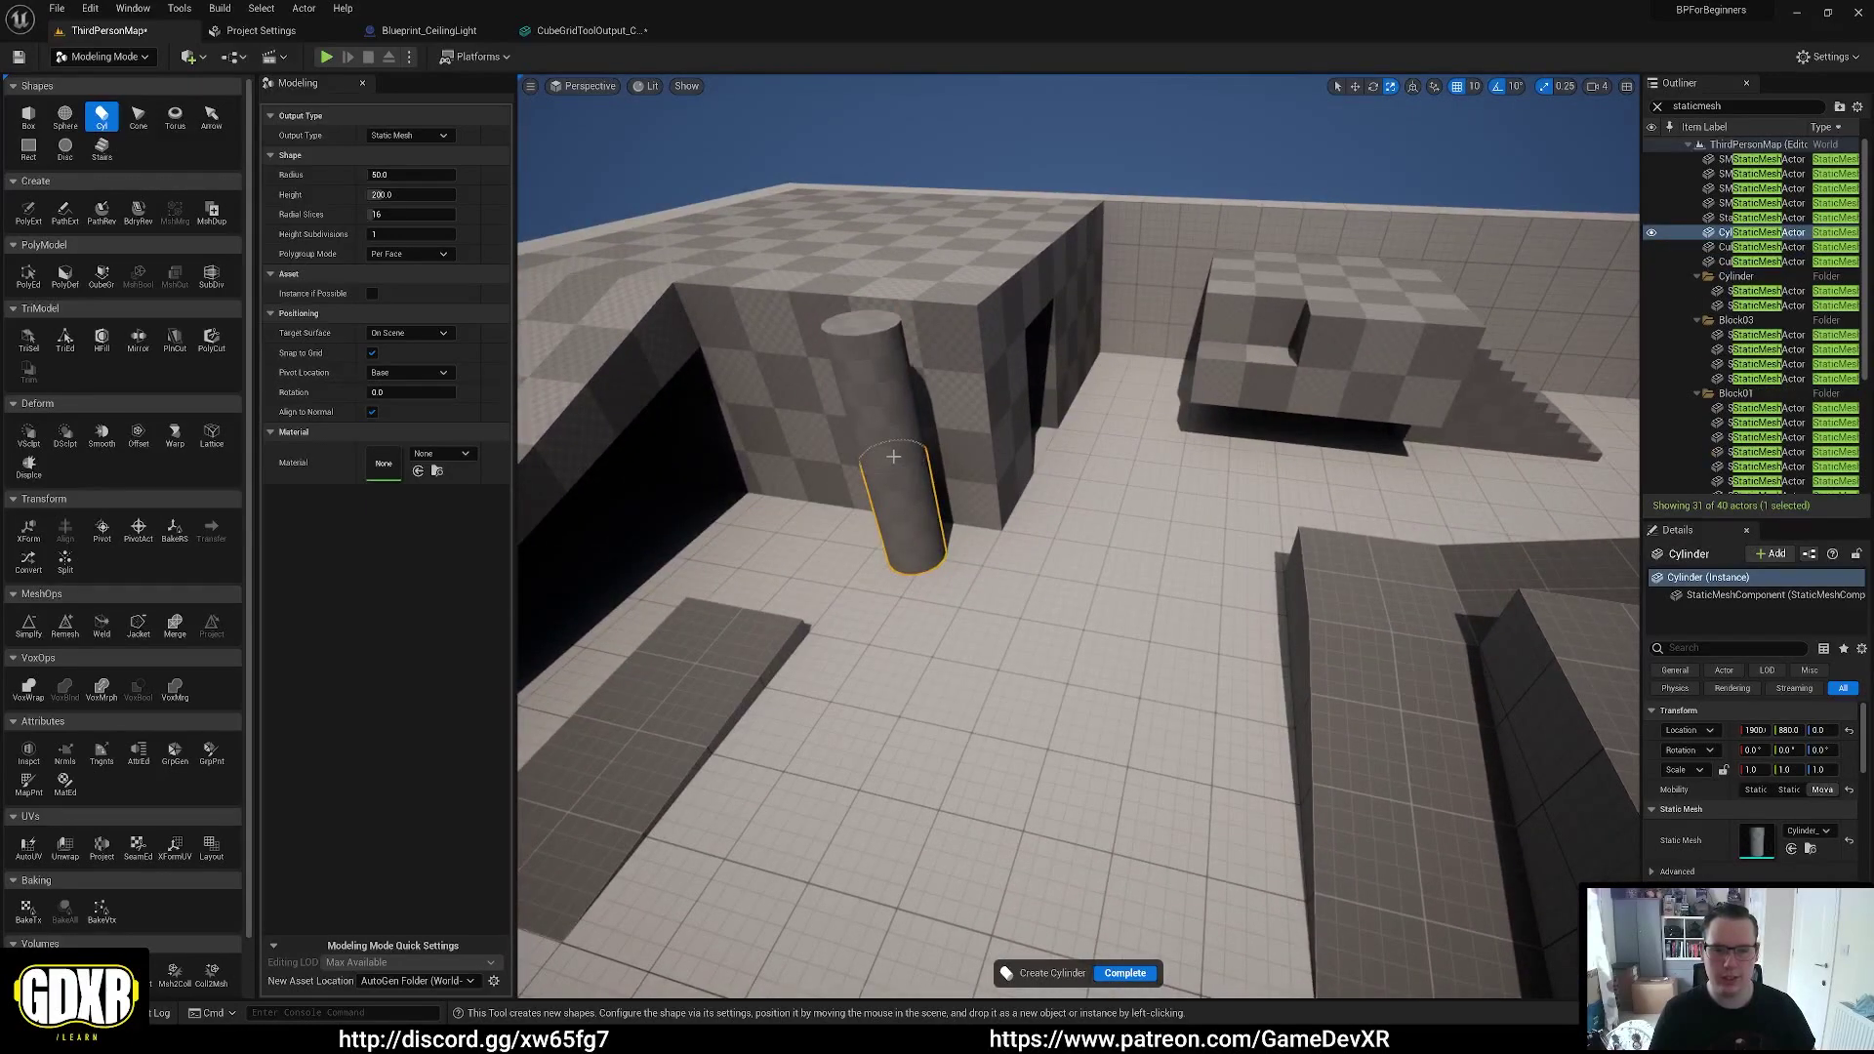
pyautogui.click(862, 331)
pyautogui.click(862, 328)
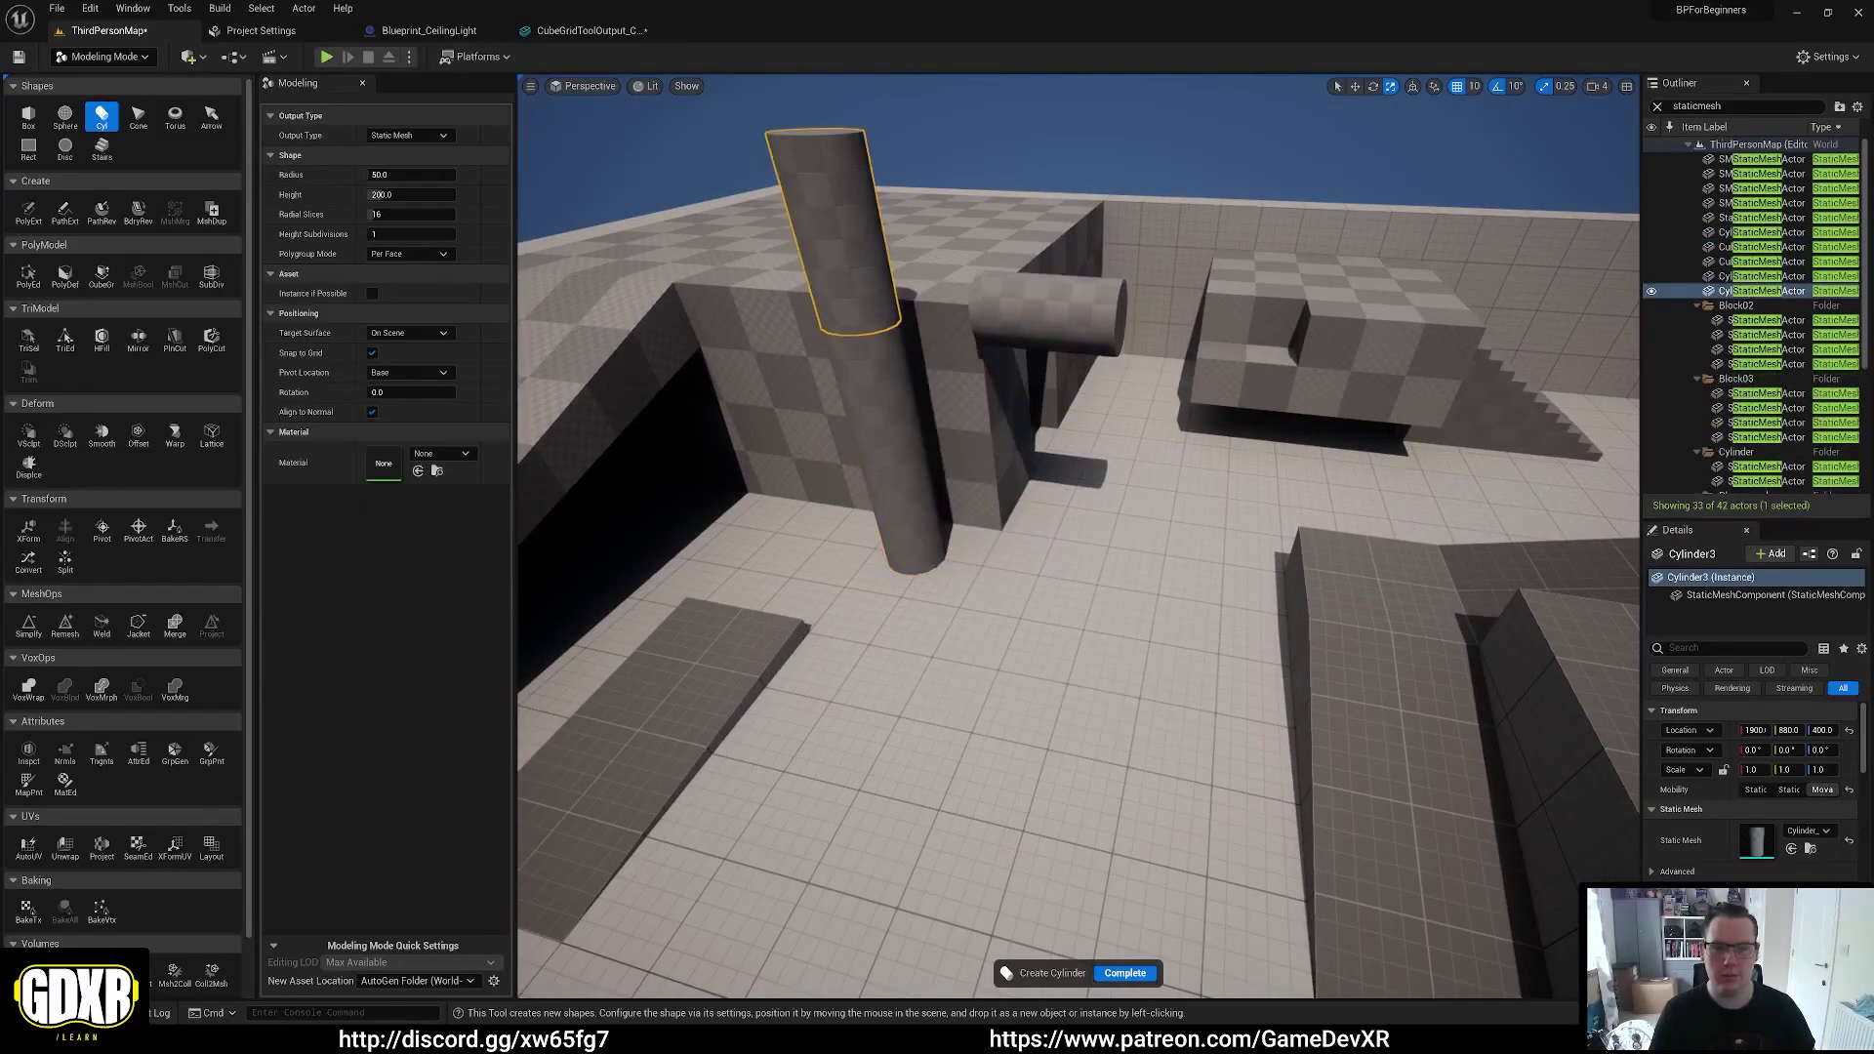
pyautogui.press('s')
pyautogui.moveTo(1005, 322)
pyautogui.mouseDown(button='right')
pyautogui.moveTo(996, 293)
pyautogui.moveTo(1005, 327)
pyautogui.mouseUp(button='right')
pyautogui.moveTo(834, 324); pyautogui.dragTo(825, 337, button='right')
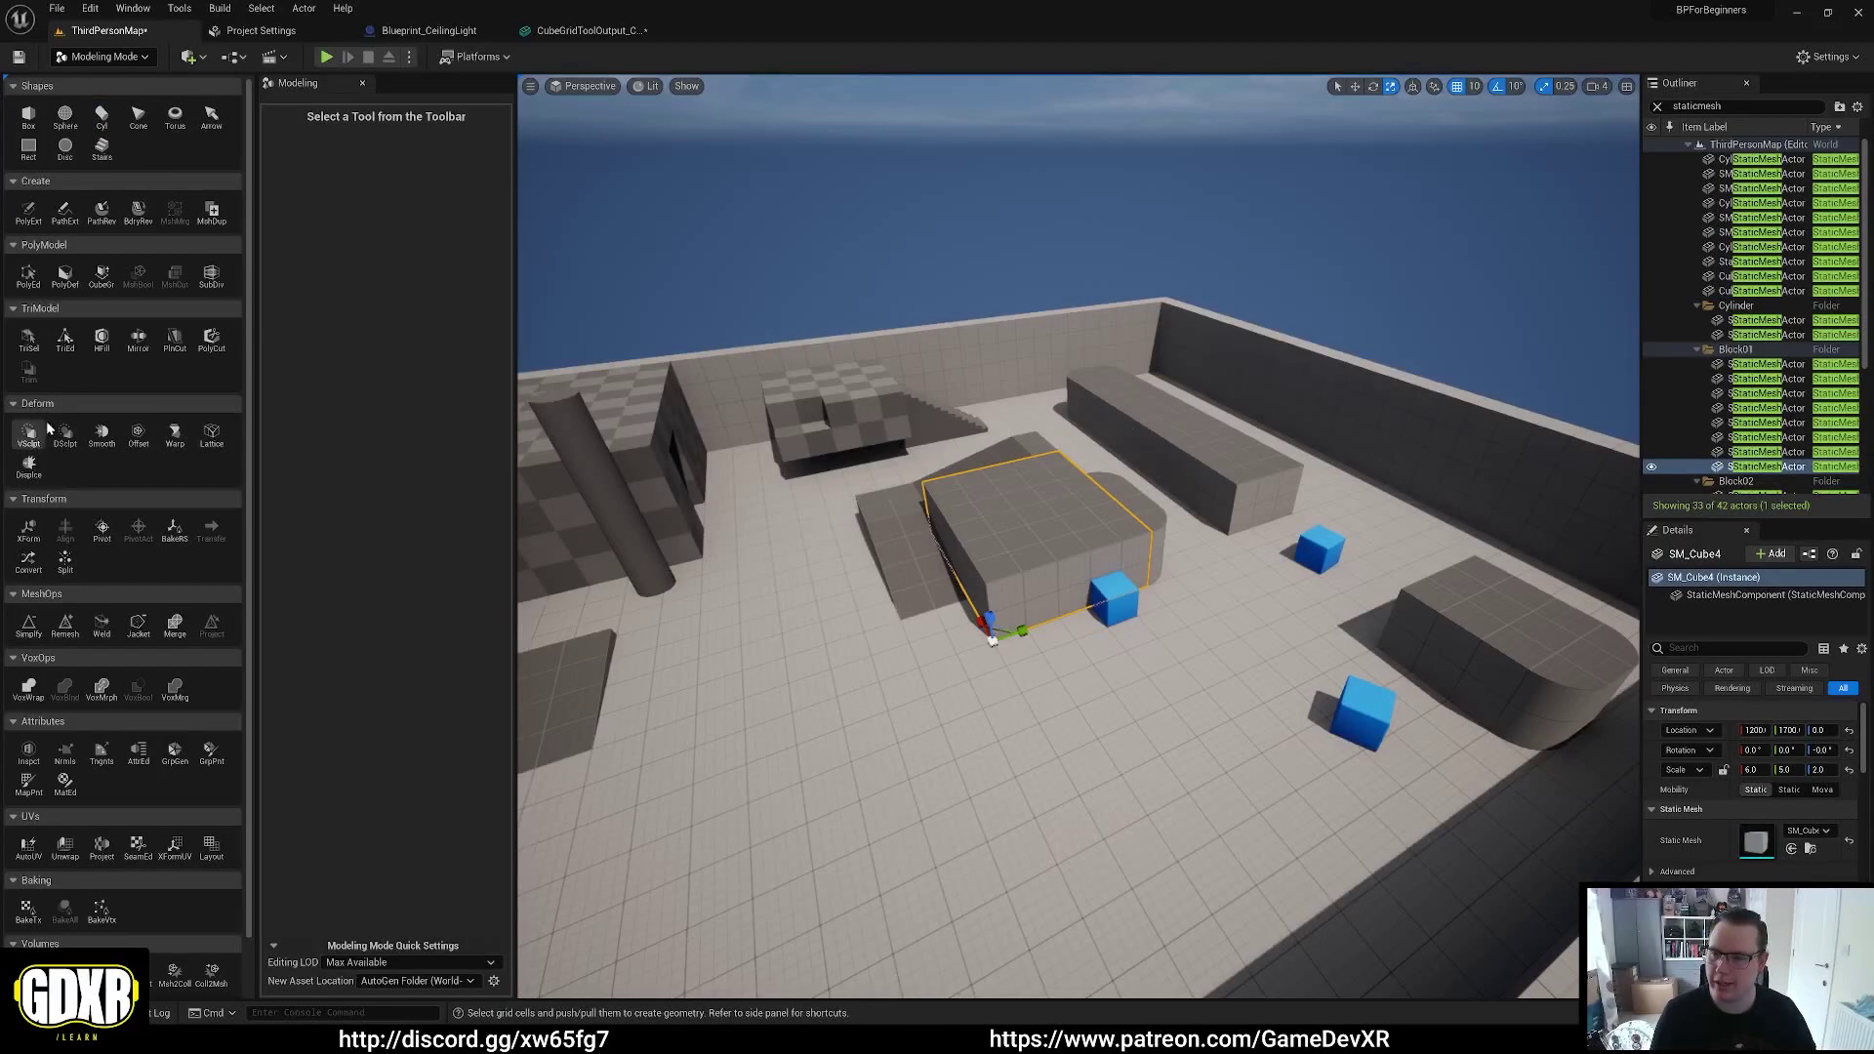
# Sculpt the sides and edges of the large central block into an uneven rock shape with DynaSculpt's Move brush
pyautogui.press('a')
pyautogui.moveTo(1018, 531); pyautogui.dragTo(1126, 544, button='right')
pyautogui.press('w')
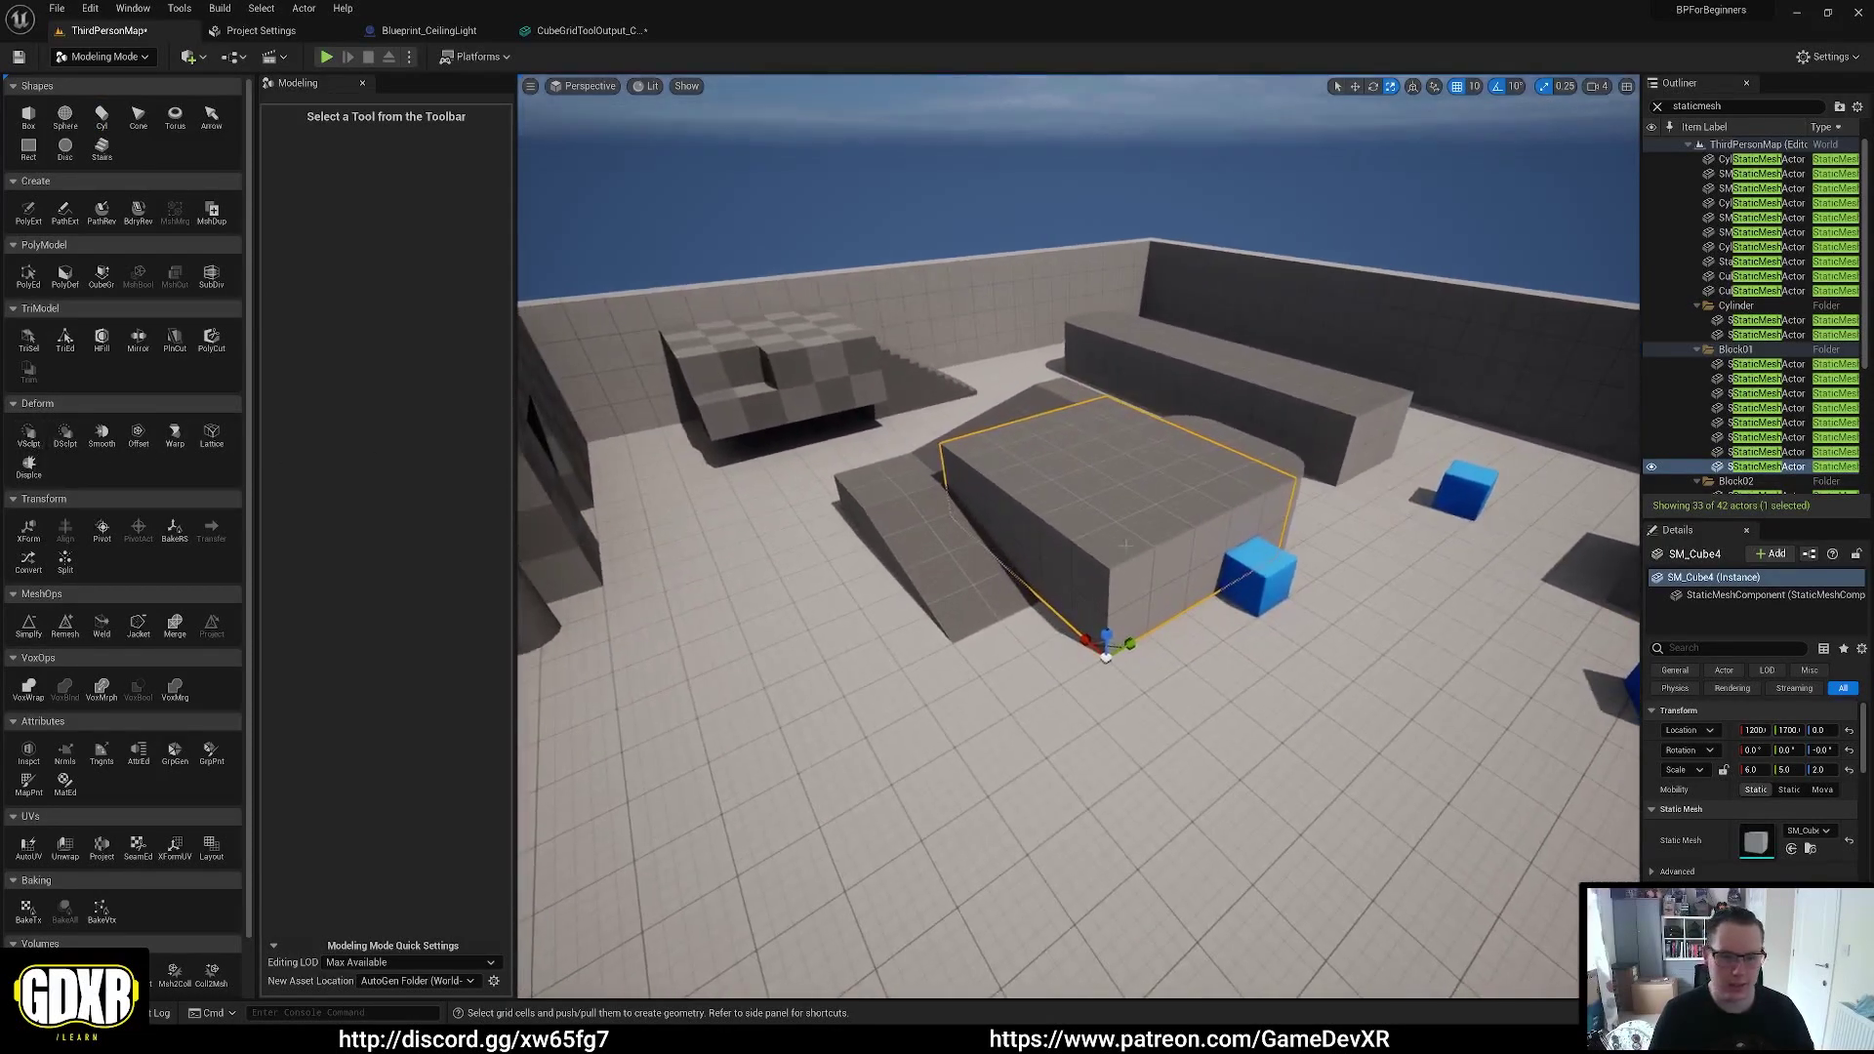
pyautogui.click(64, 436)
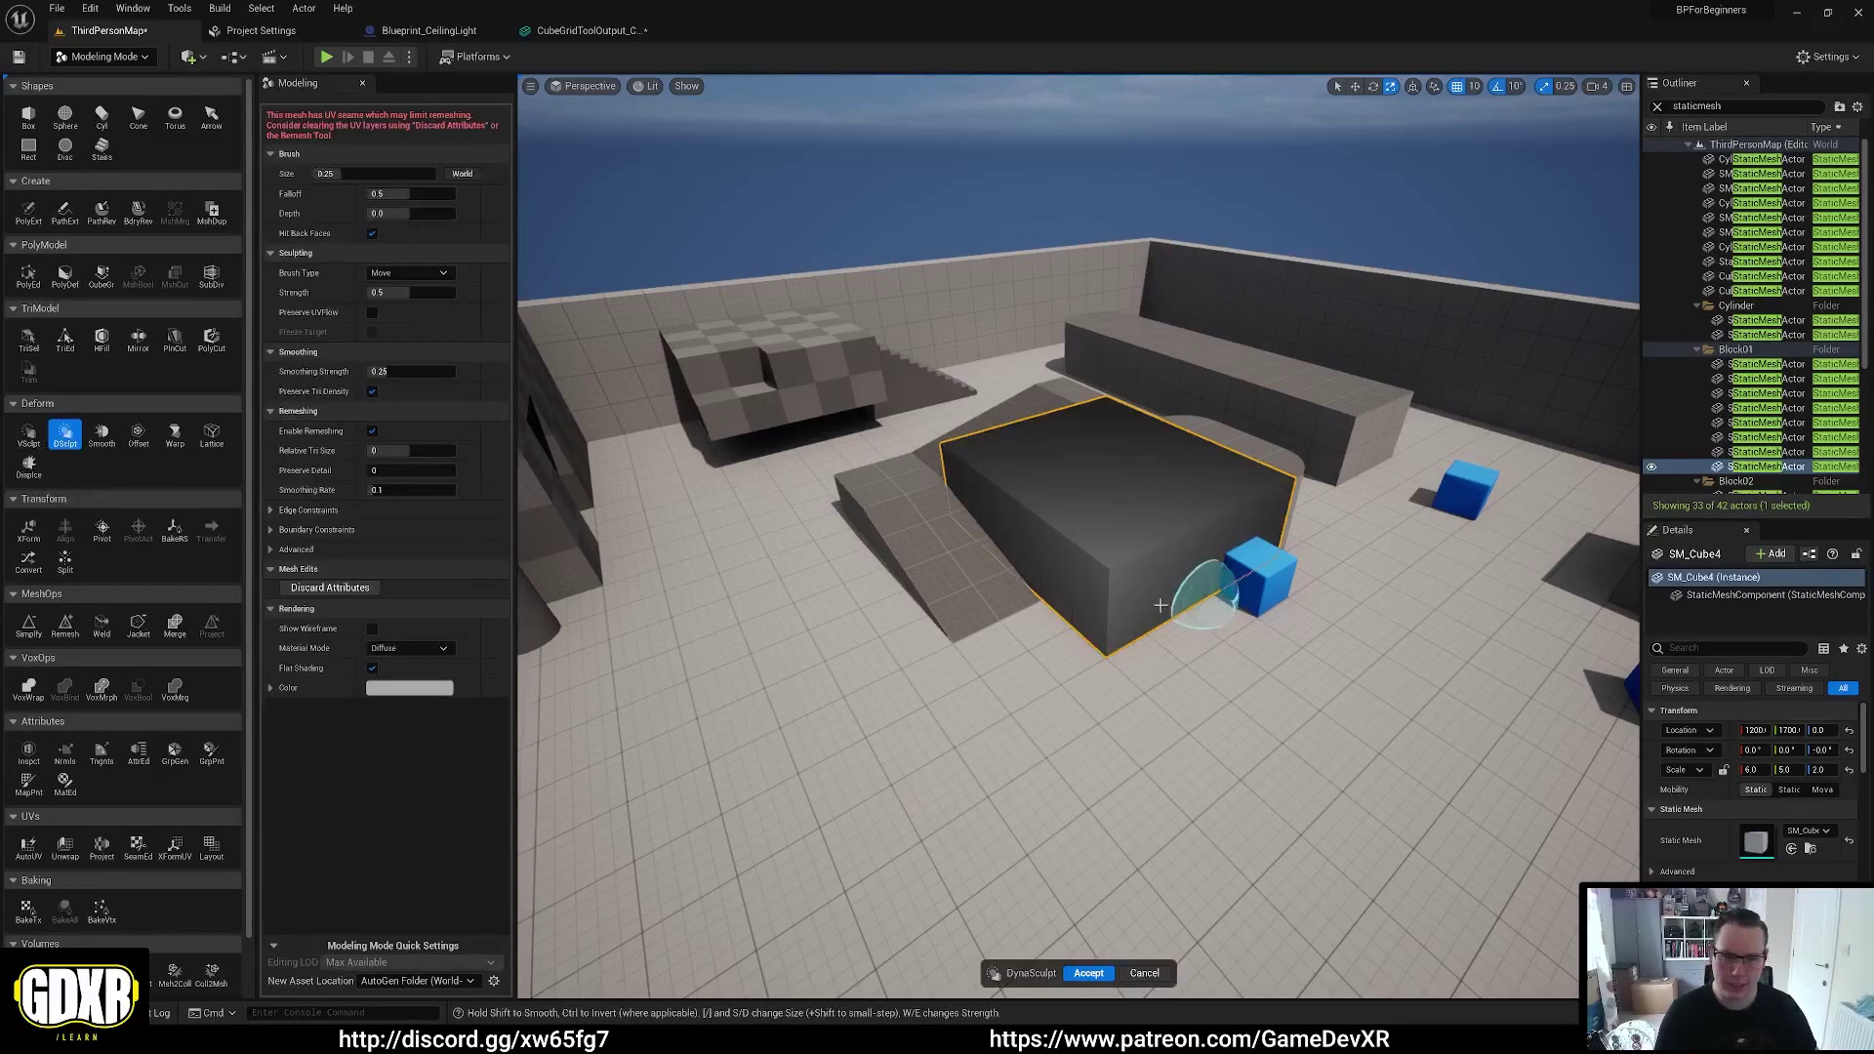
pyautogui.moveTo(1123, 569); pyautogui.dragTo(1151, 568)
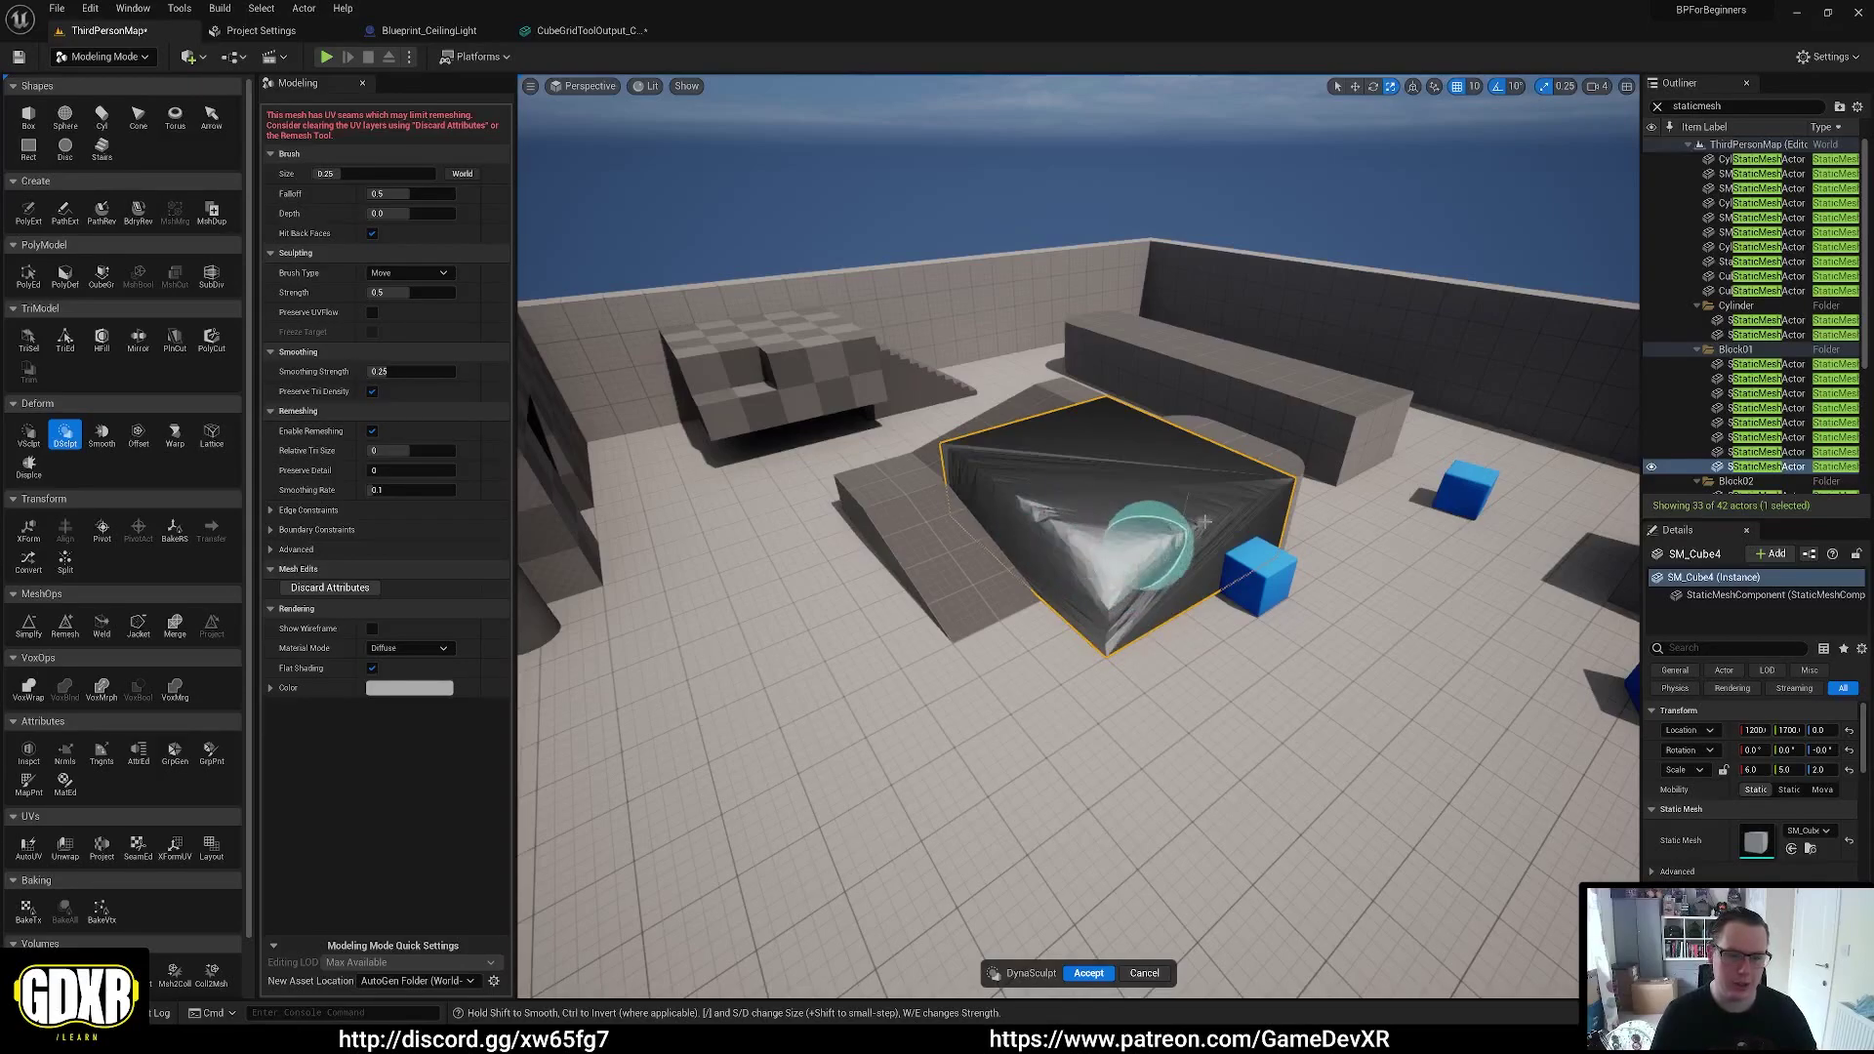
pyautogui.moveTo(1199, 524)
pyautogui.mouseDown()
pyautogui.moveTo(1242, 501)
pyautogui.moveTo(1206, 561)
pyautogui.mouseUp()
pyautogui.moveTo(1205, 554)
pyautogui.mouseDown(button='right')
pyautogui.moveTo(976, 527)
pyautogui.moveTo(1270, 518)
pyautogui.mouseUp(button='right')
pyautogui.moveTo(923, 434)
pyautogui.mouseDown(button='right')
pyautogui.moveTo(619, 448)
pyautogui.moveTo(1129, 544)
pyautogui.mouseUp(button='right')
pyautogui.moveTo(1026, 473); pyautogui.dragTo(952, 483)
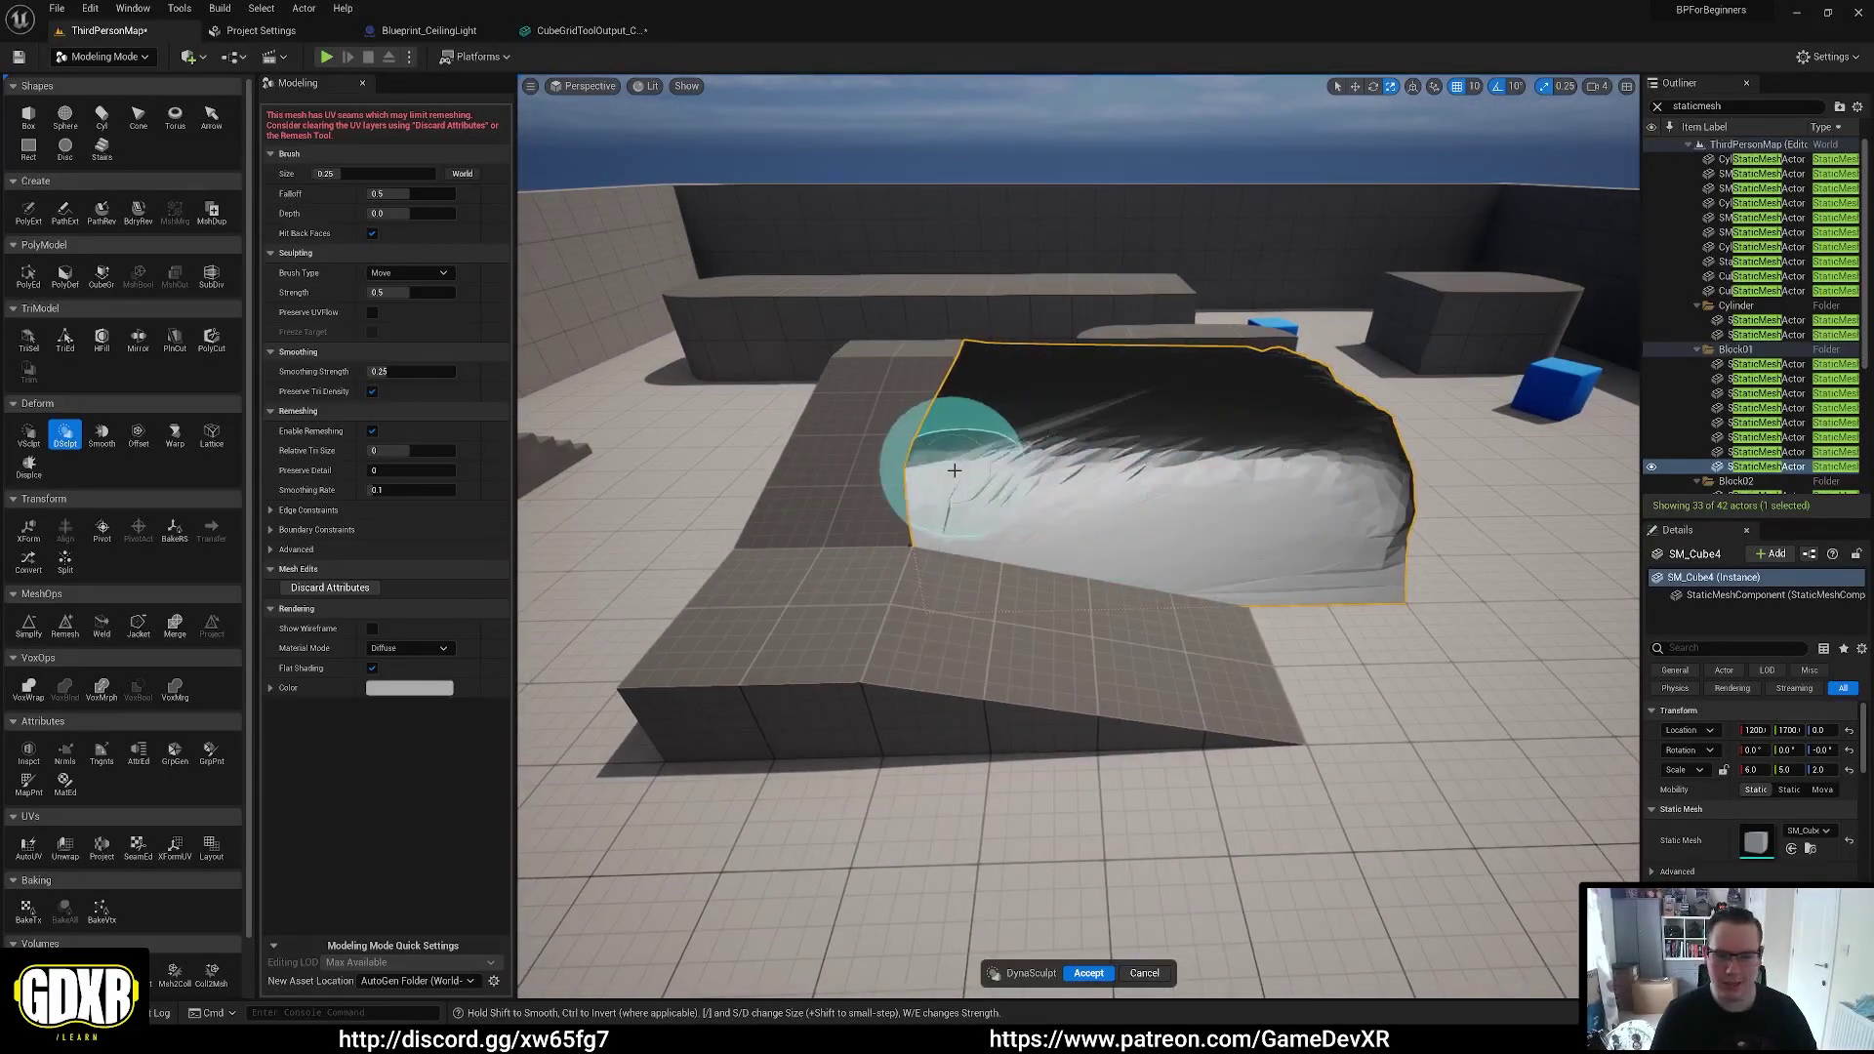
pyautogui.moveTo(1004, 492); pyautogui.dragTo(1186, 552, button='right')
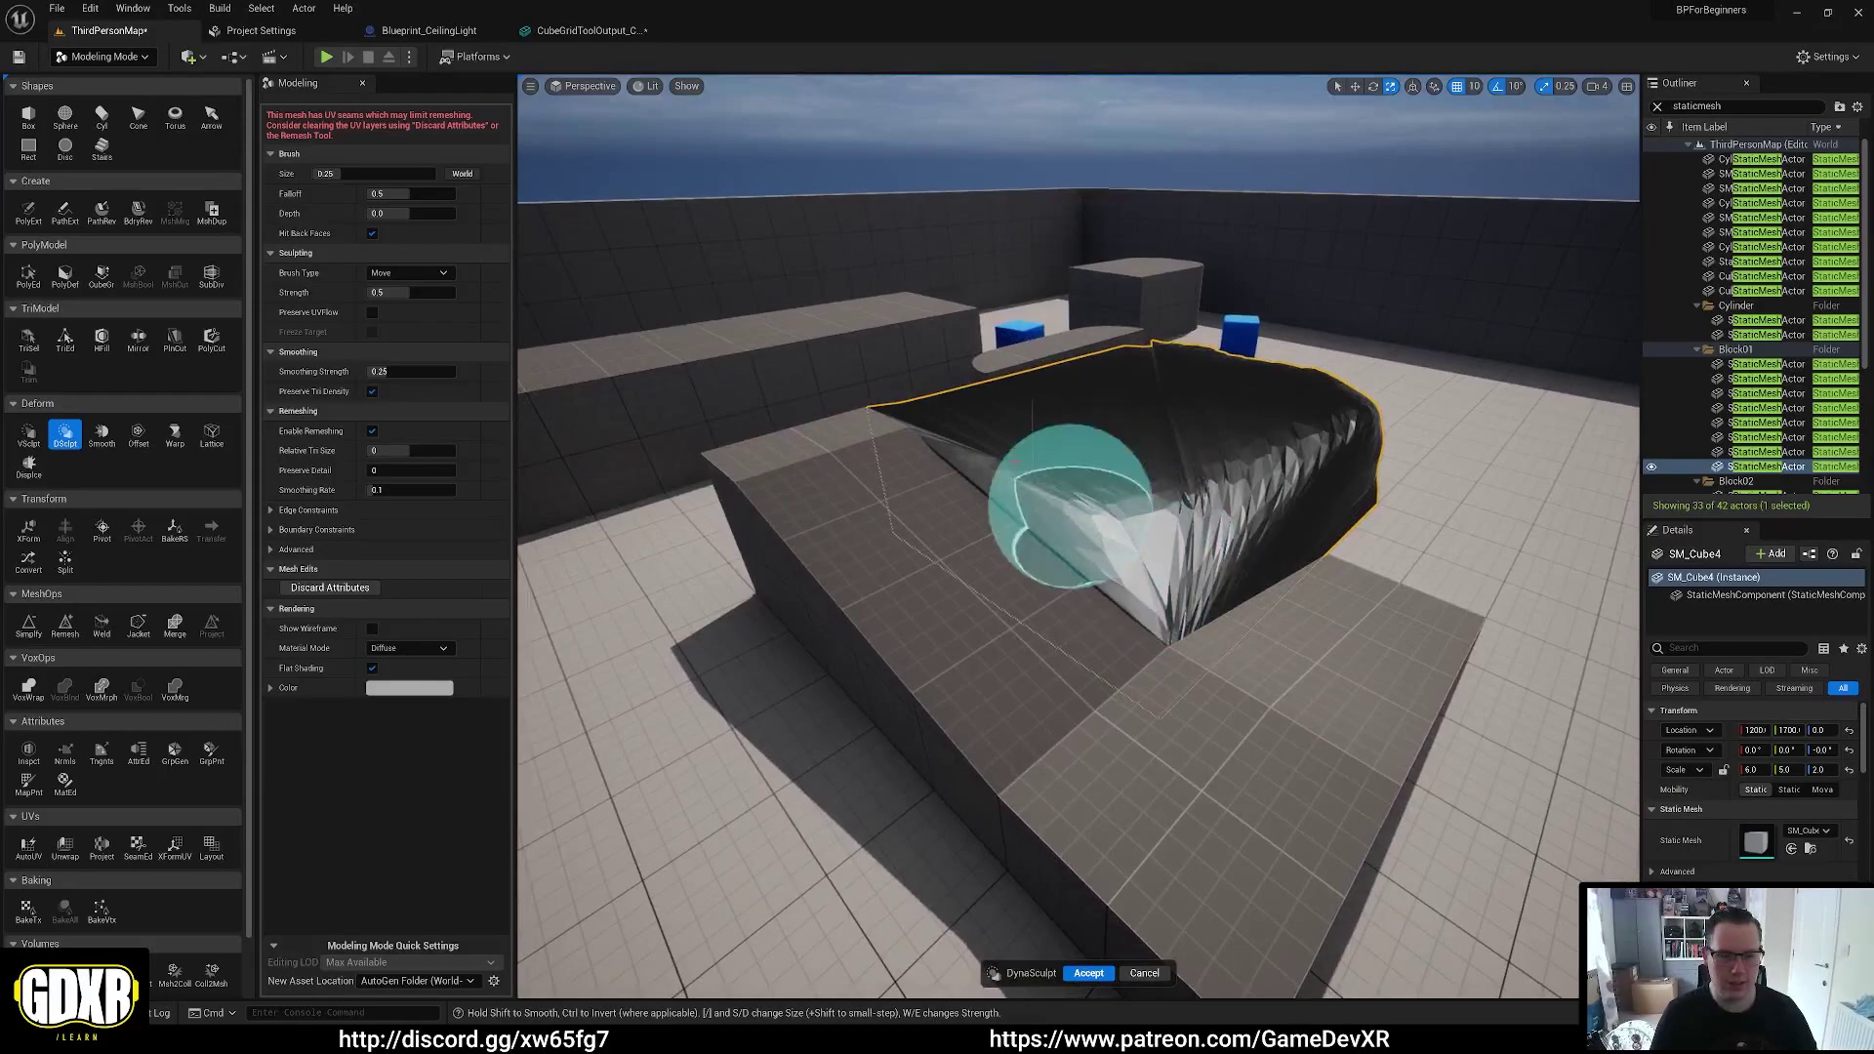
# Play the level and run and jump the character over the ramp and the sculpted blocks to test them
pyautogui.click(327, 56)
pyautogui.press('w')
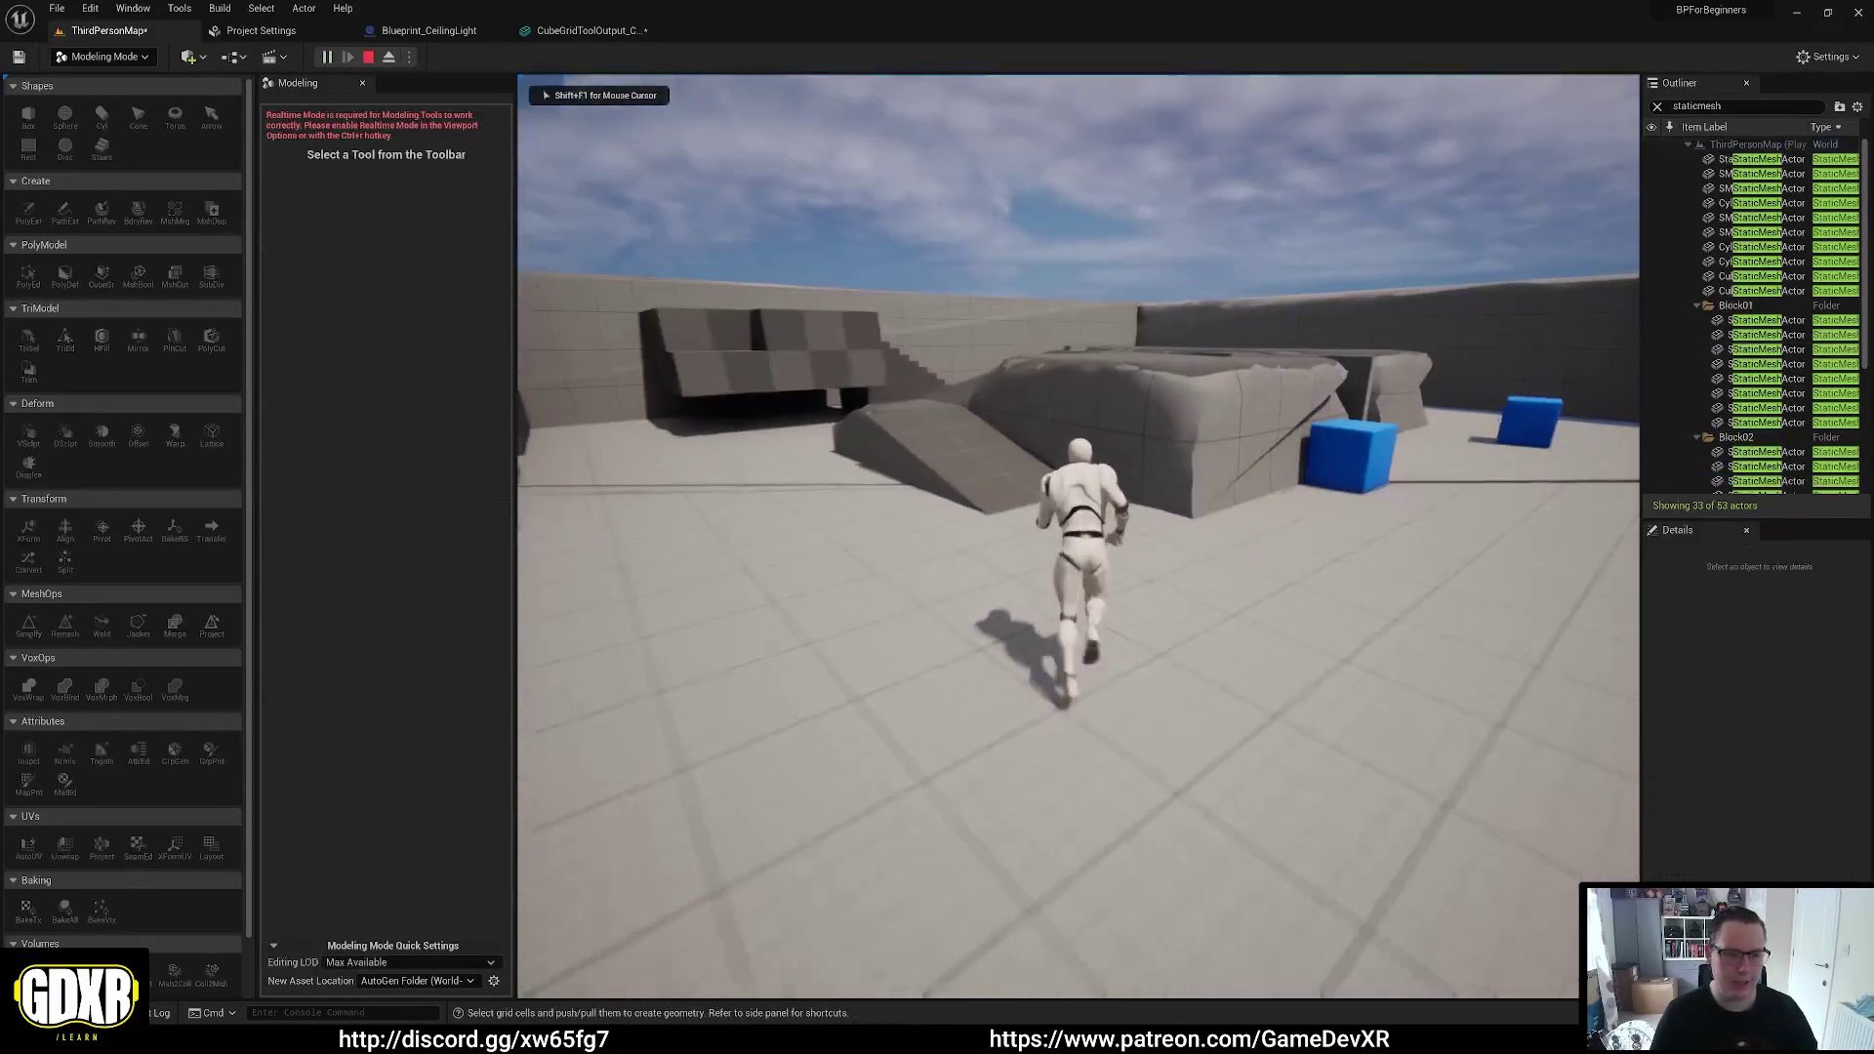
pyautogui.press('a')
pyautogui.press('w')
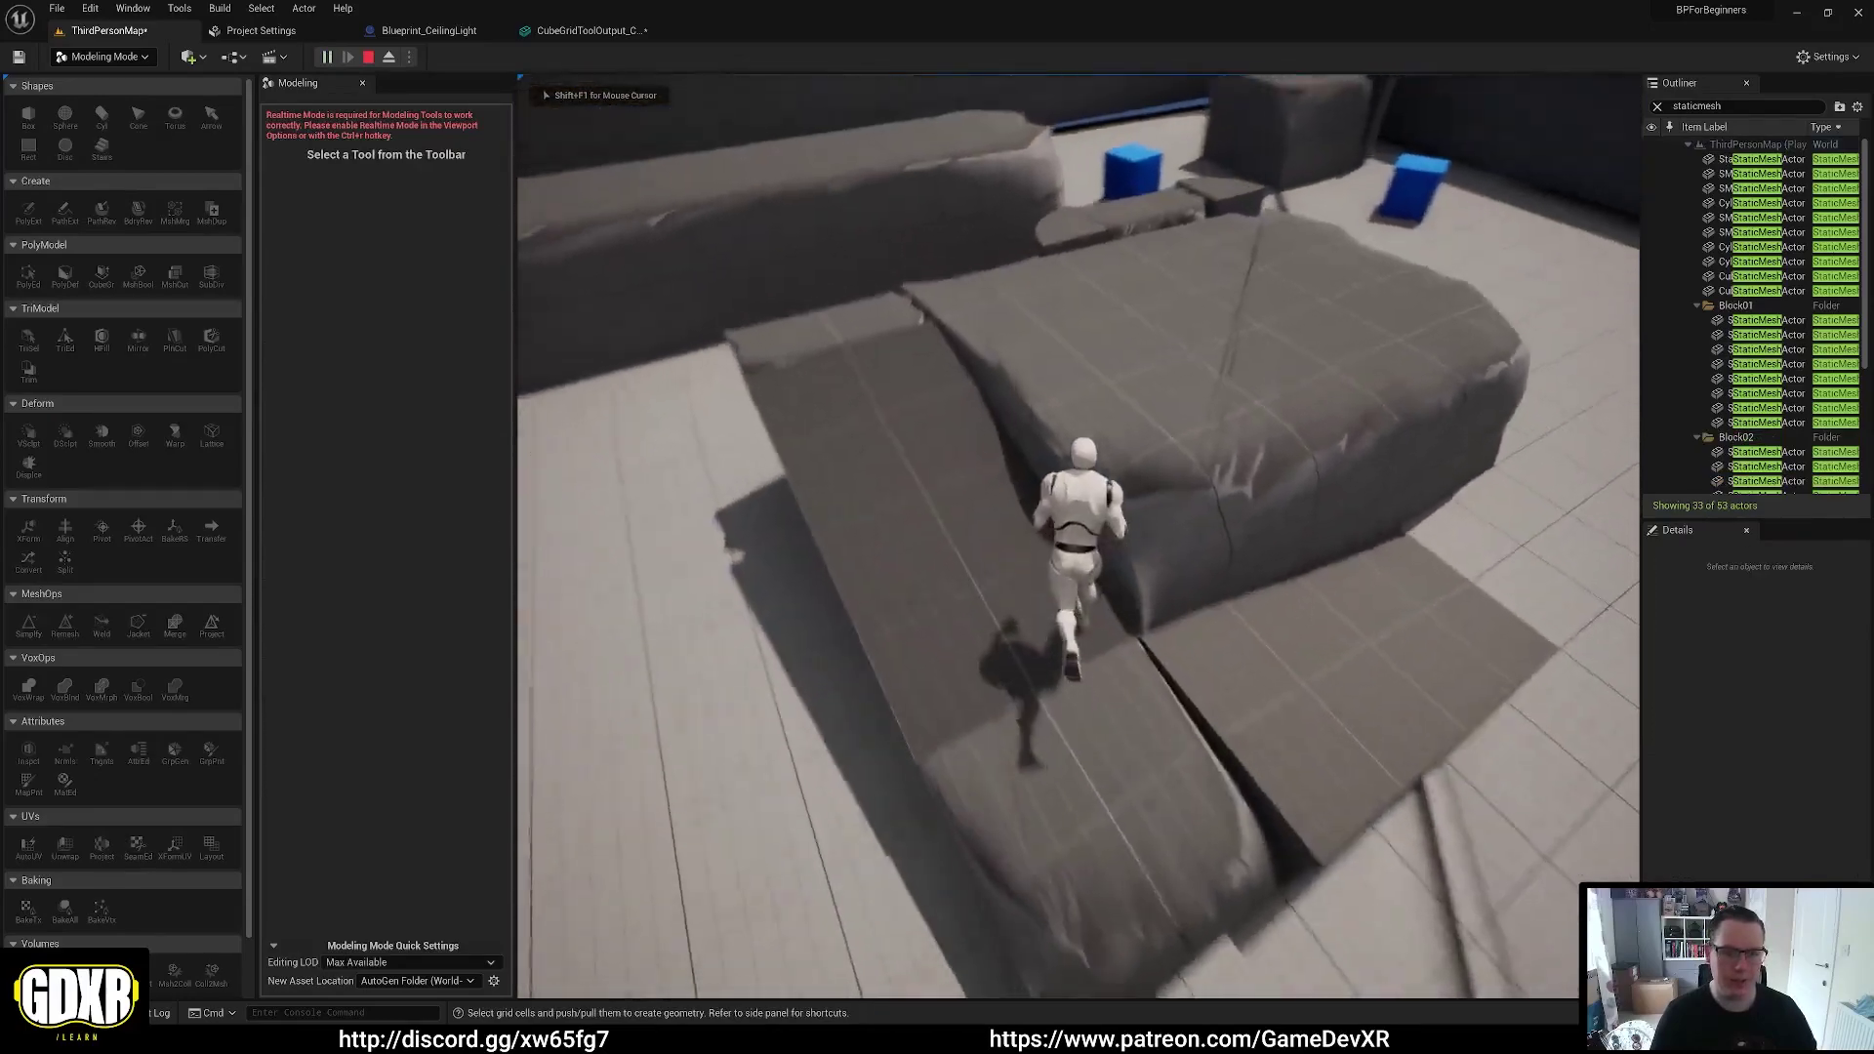
pyautogui.press('w')
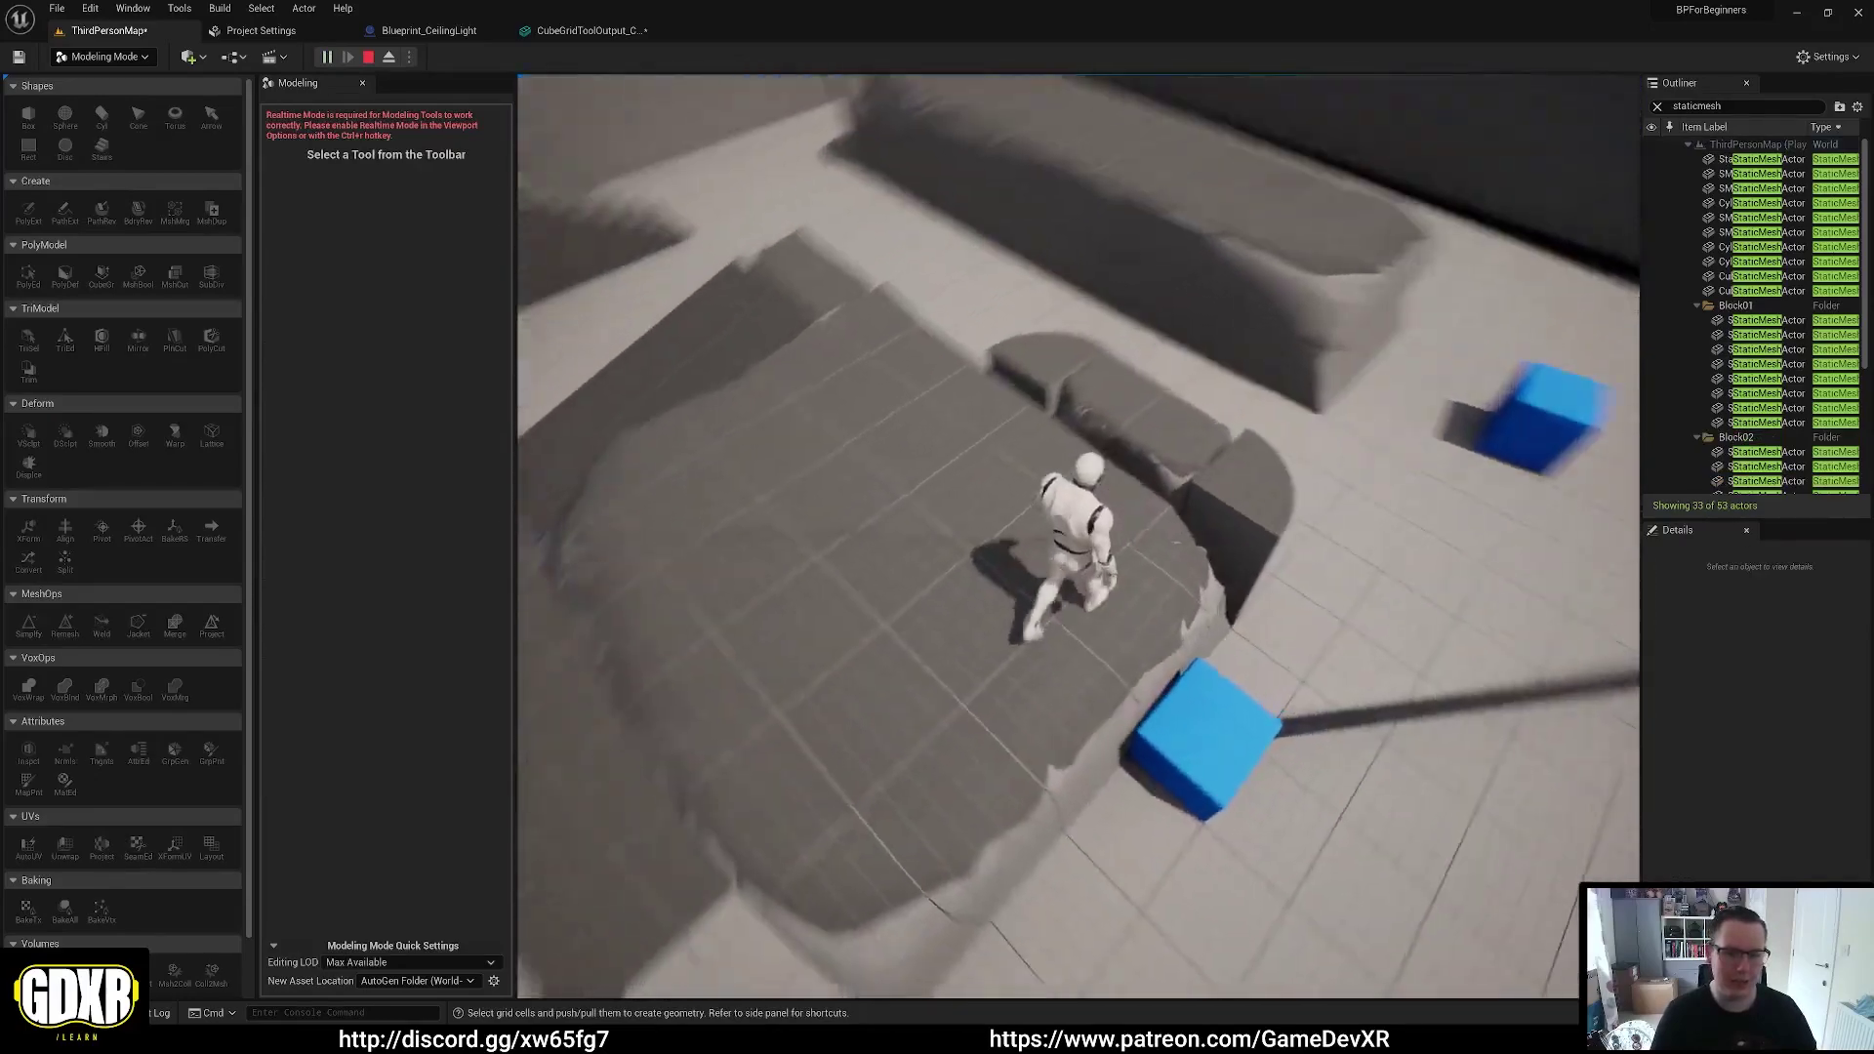
pyautogui.press('w')
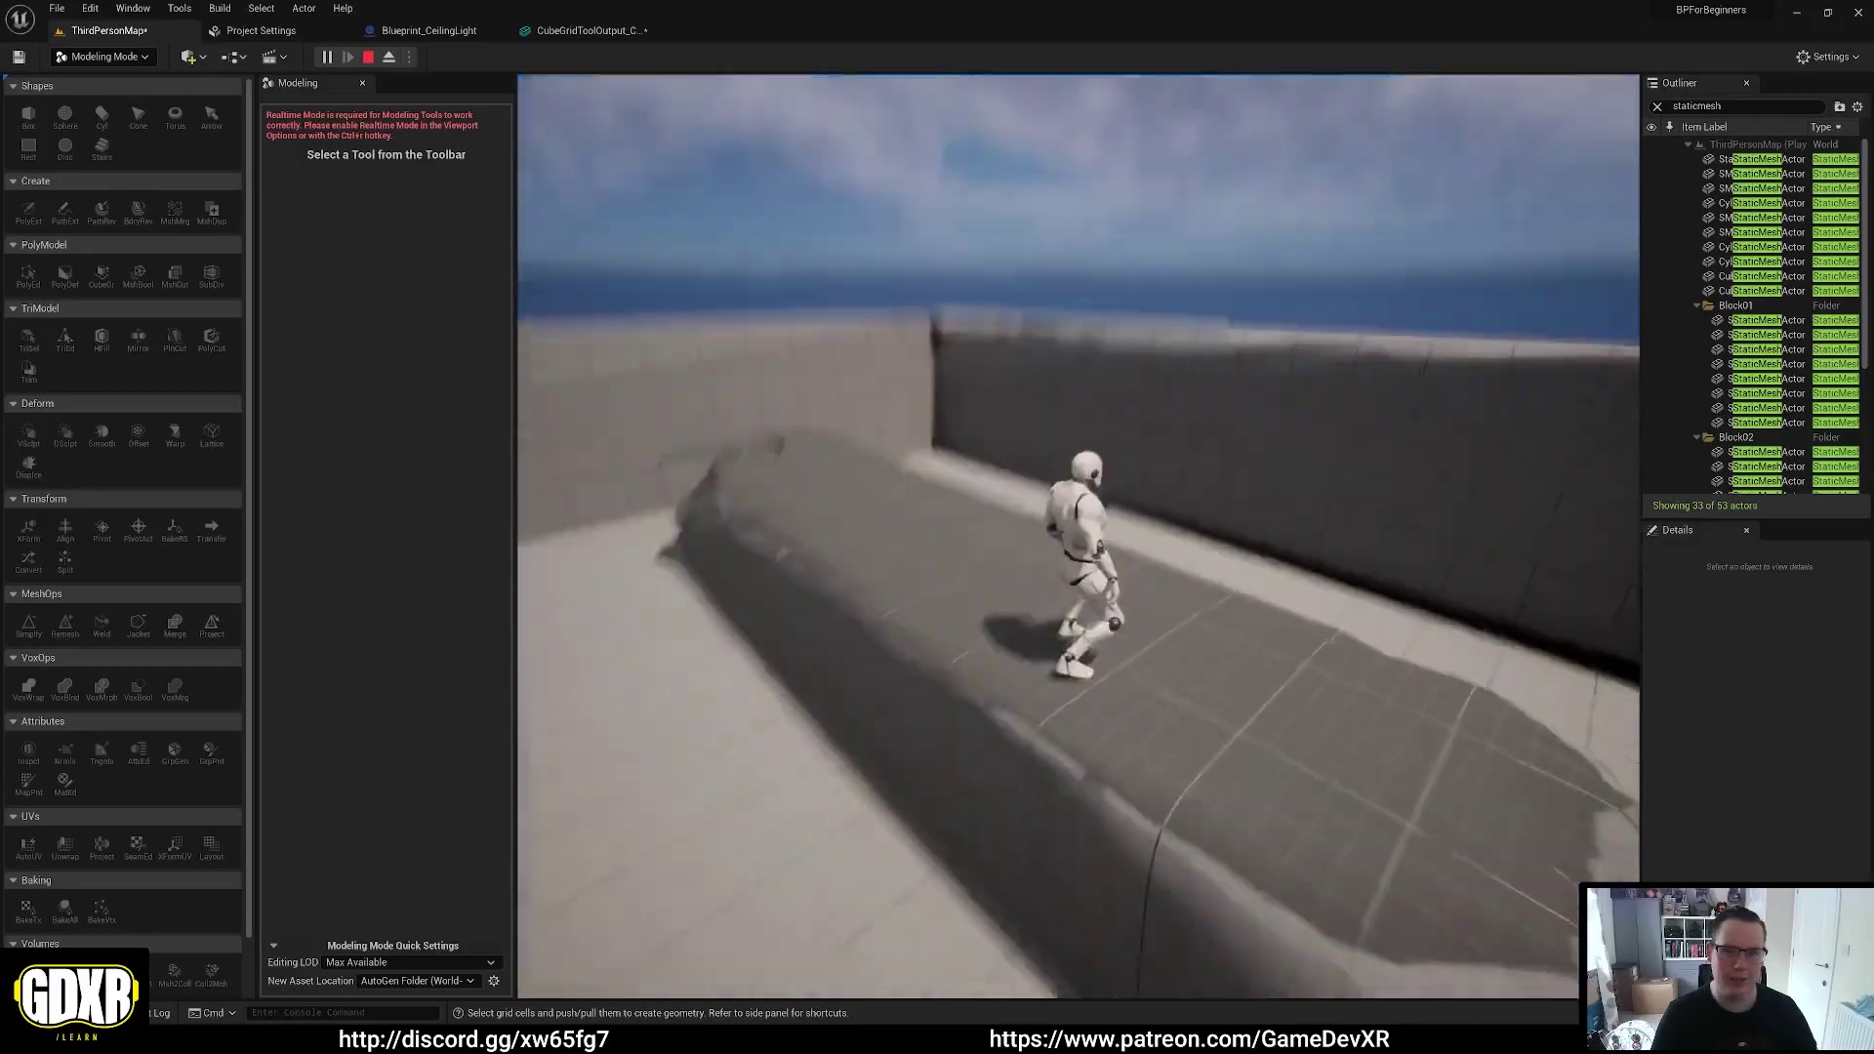
pyautogui.press('w')
pyautogui.press('space')
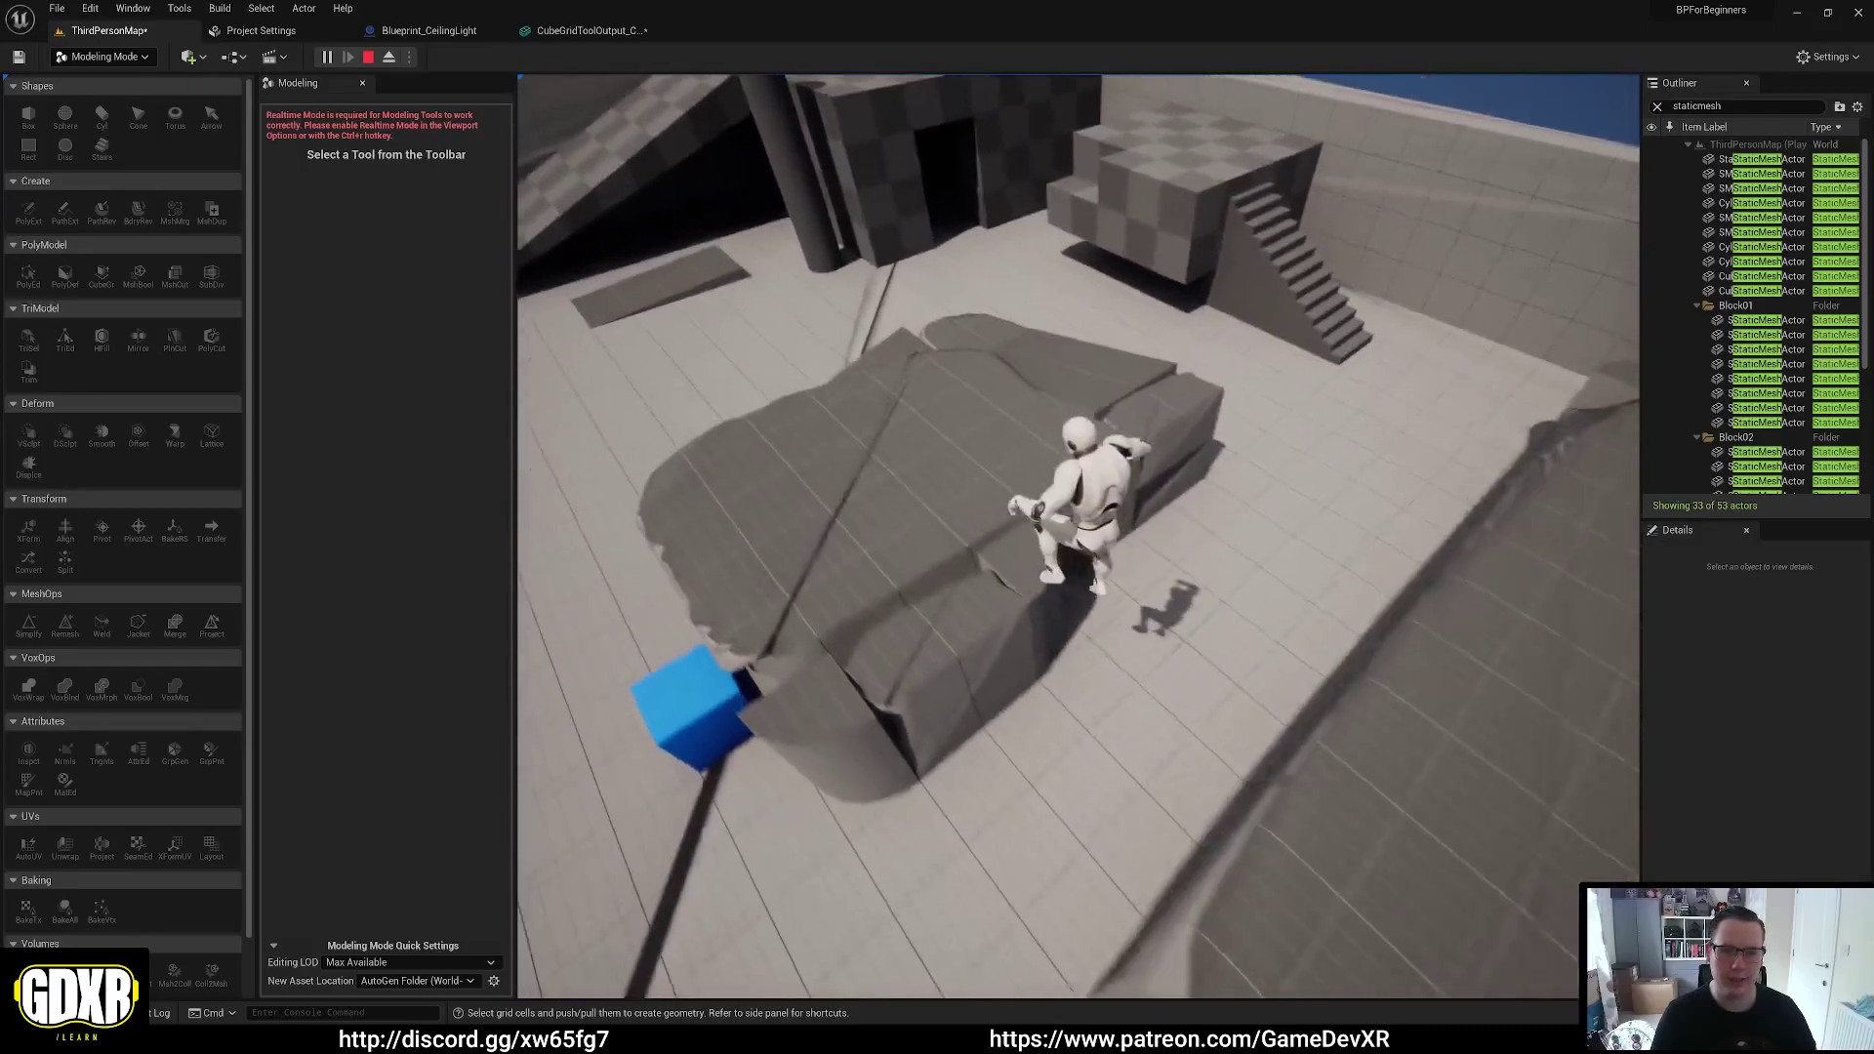
pyautogui.press('w')
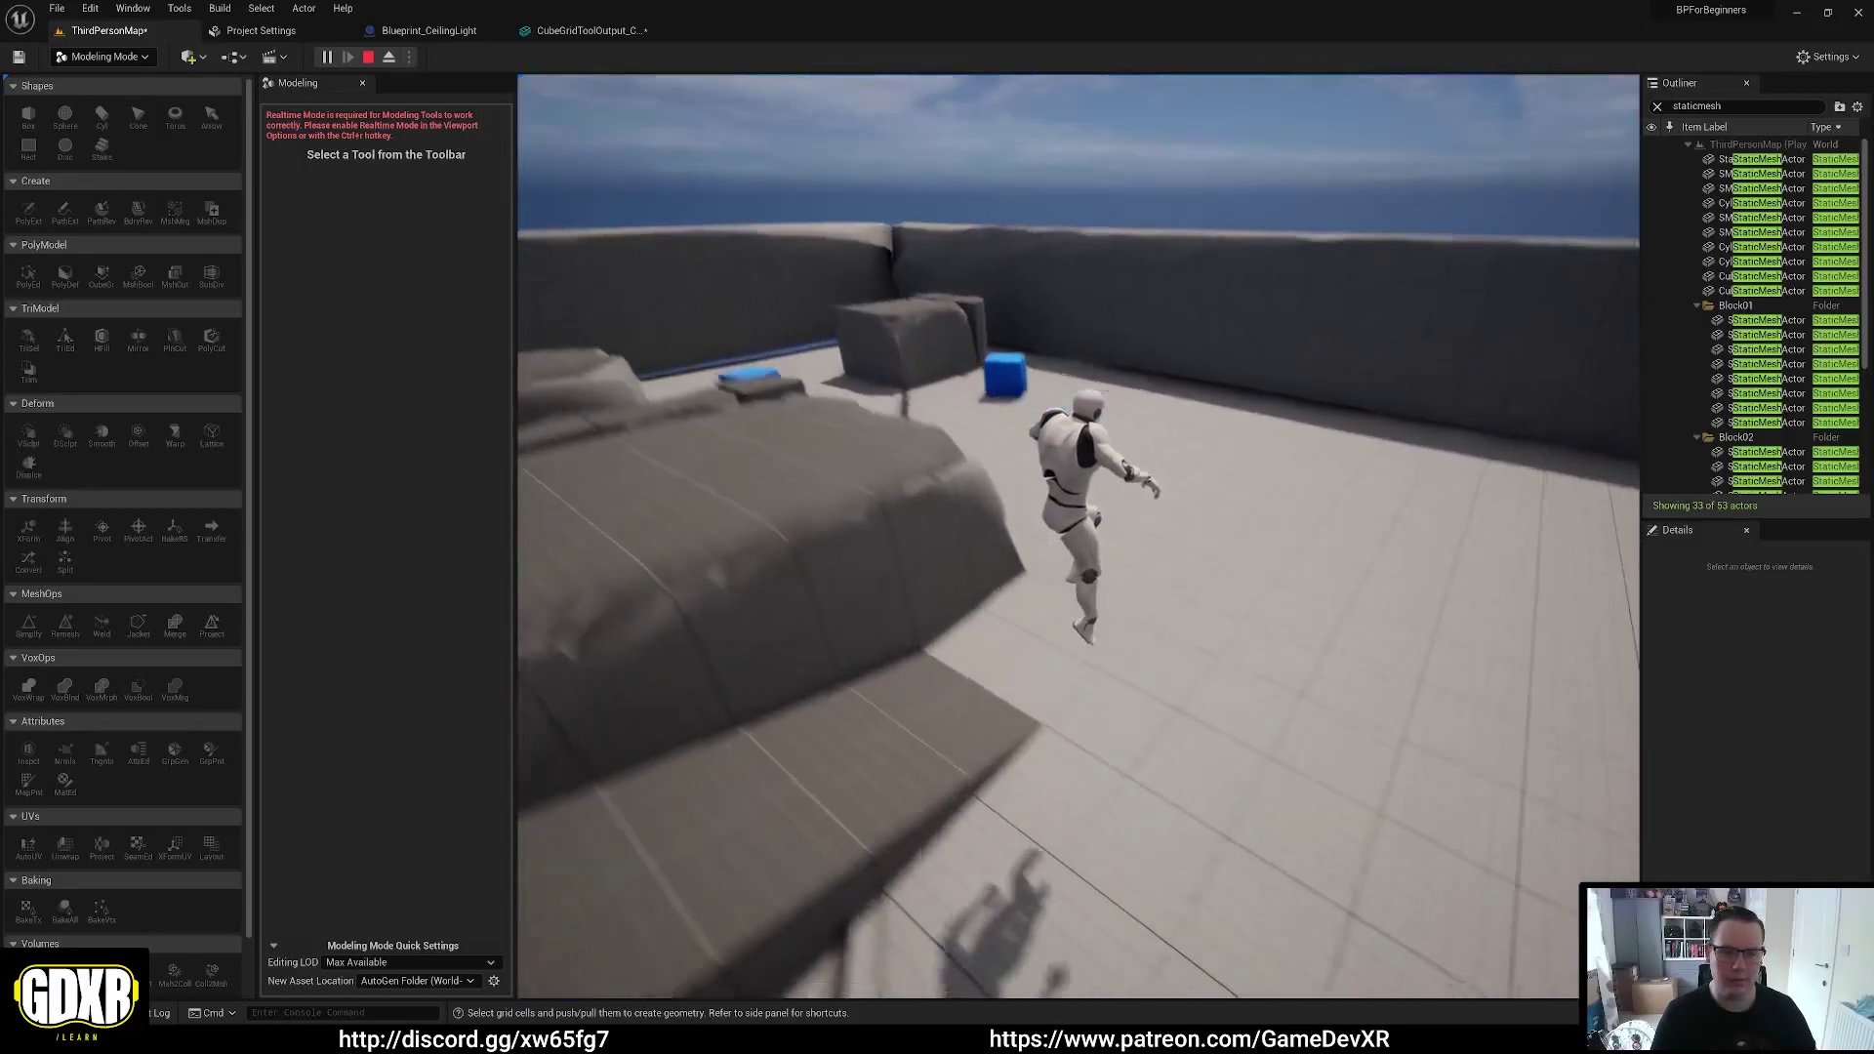
pyautogui.press('Escape')
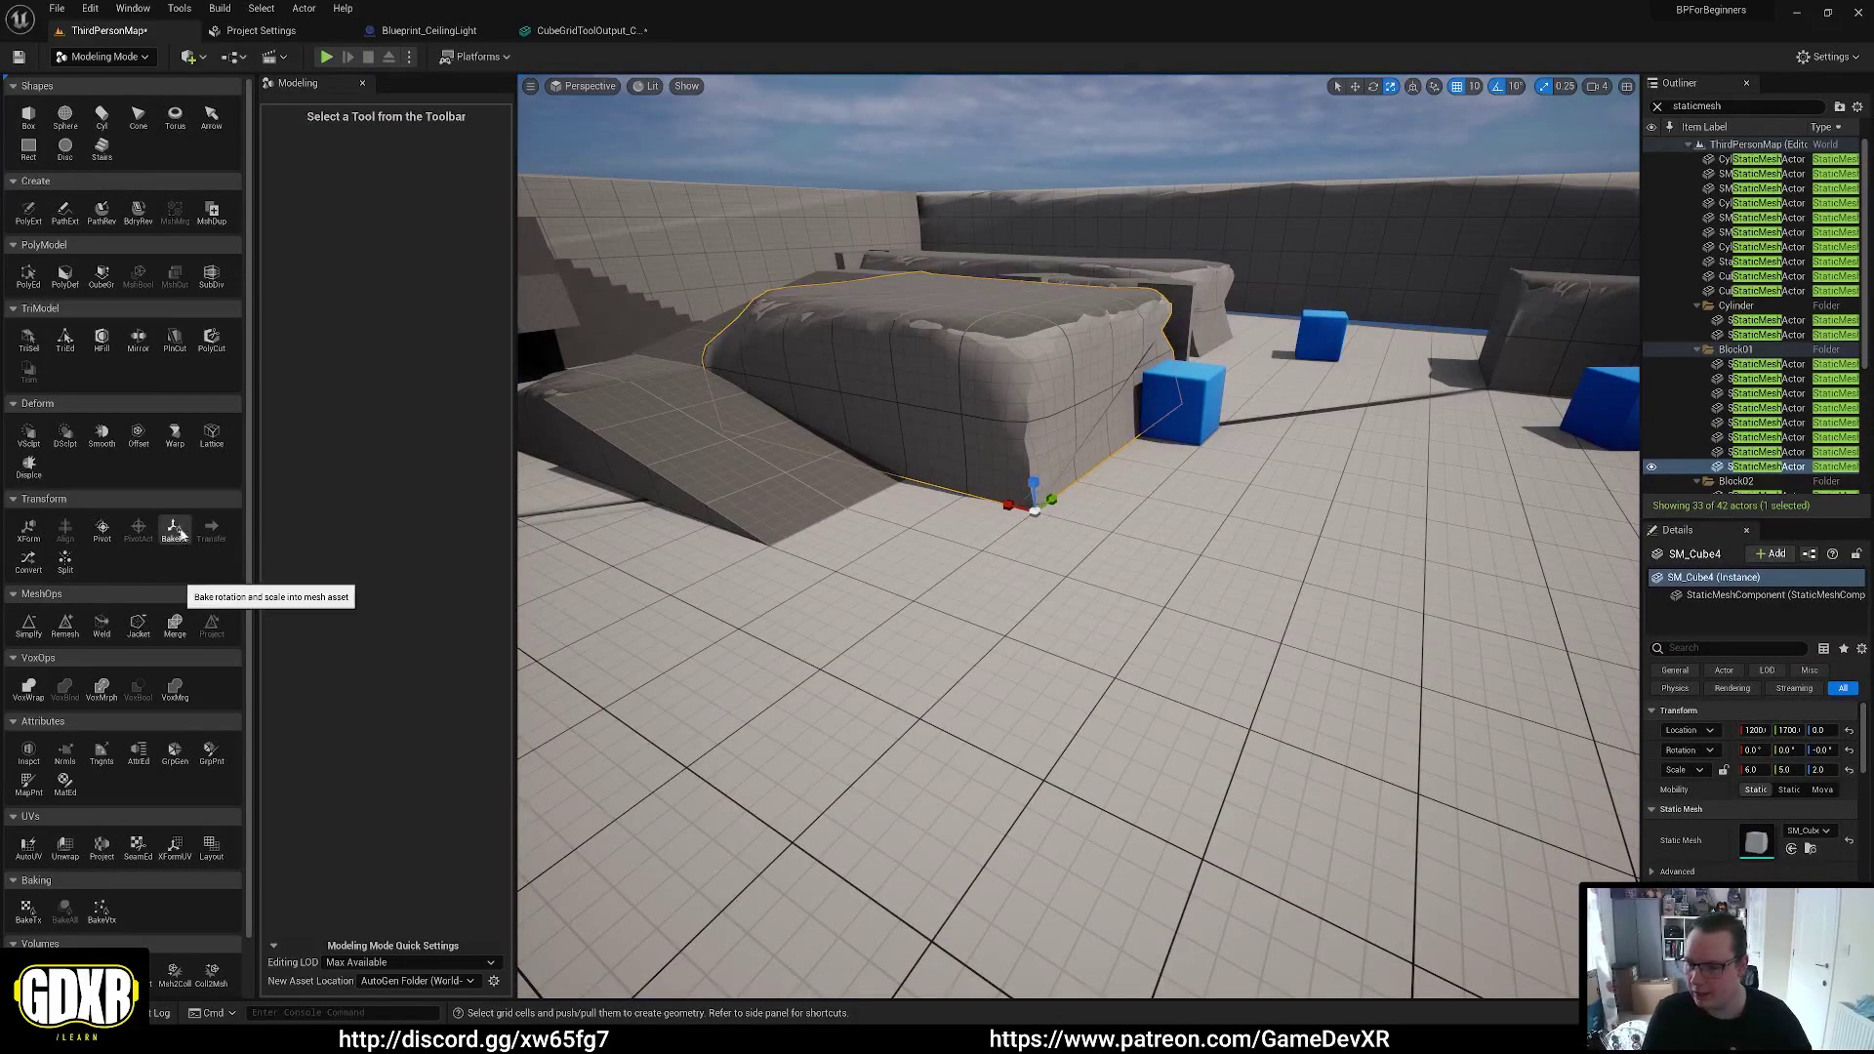
pyautogui.click(31, 689)
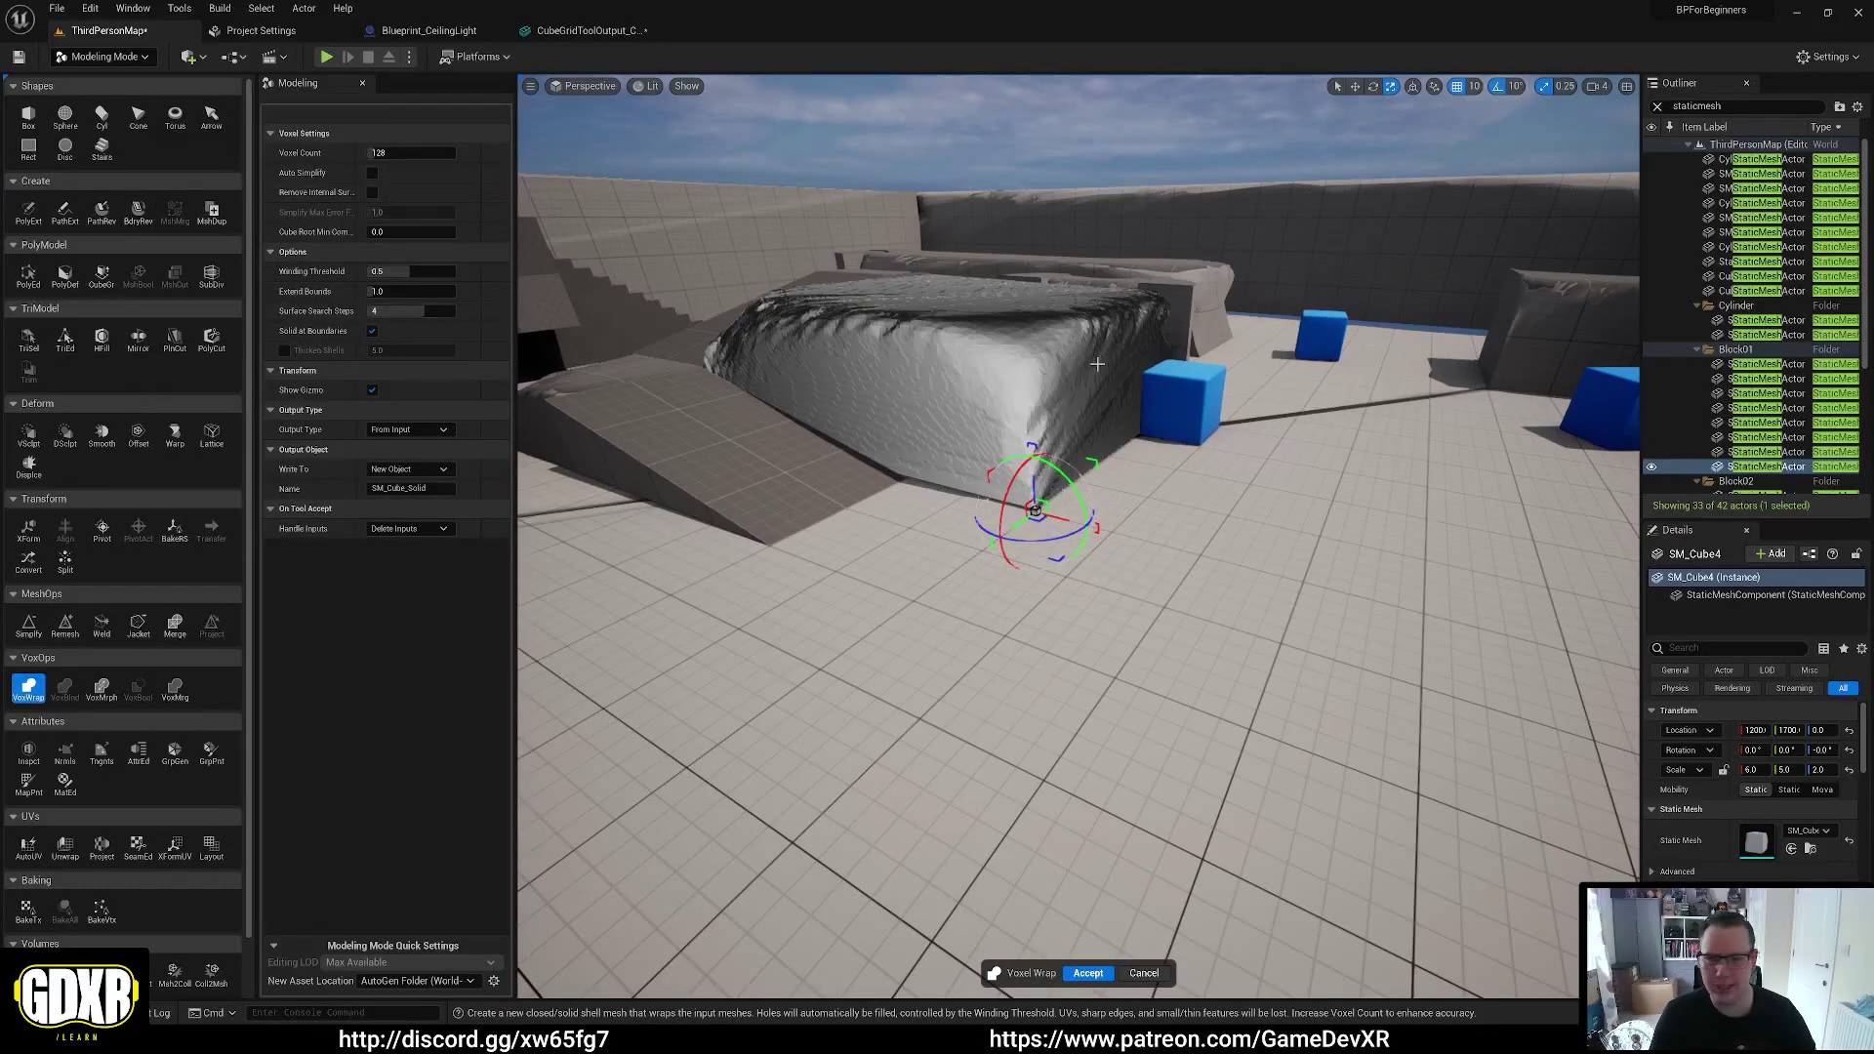
pyautogui.moveTo(1186, 333)
pyautogui.mouseDown(button='right')
pyautogui.moveTo(1186, 410)
pyautogui.moveTo(1113, 371)
pyautogui.moveTo(1186, 333)
pyautogui.mouseUp(button='right')
pyautogui.press('Escape')
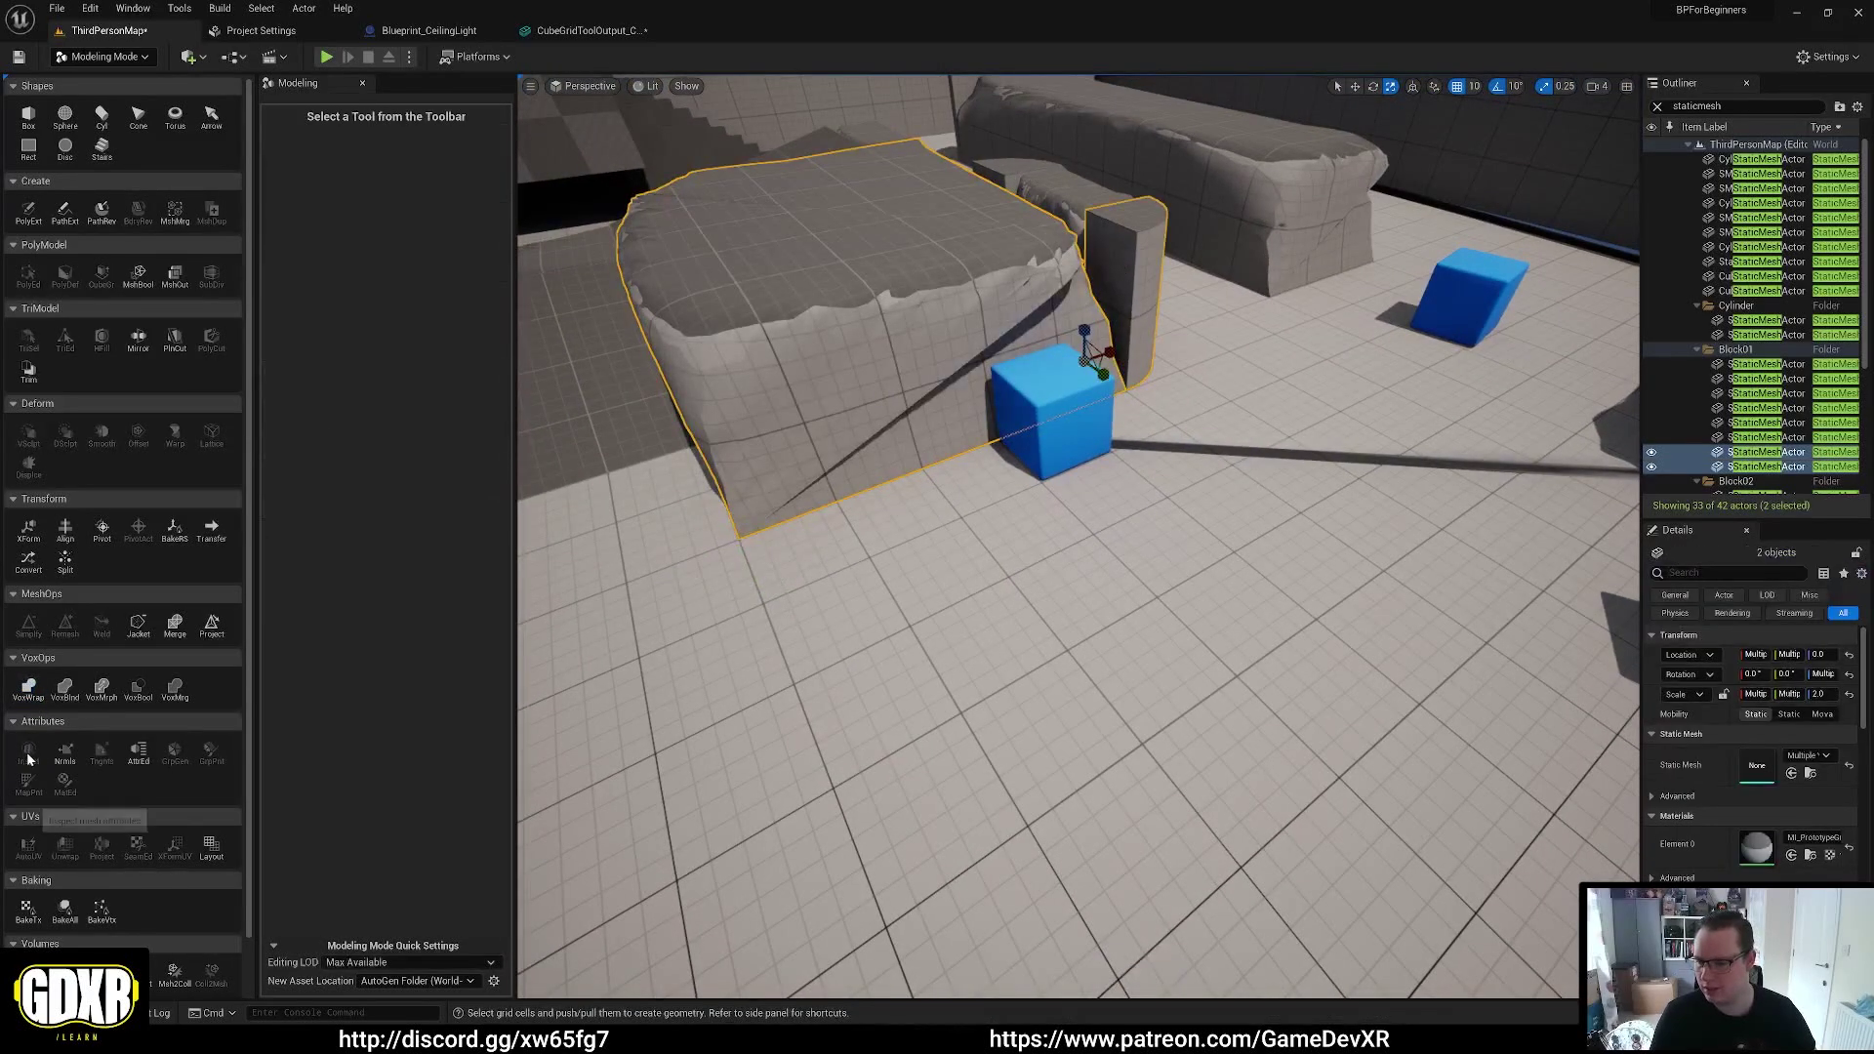
# Voxel-wrap the sculpted block and its neighbouring rounded corner piece into one new solid object
pyautogui.click(29, 688)
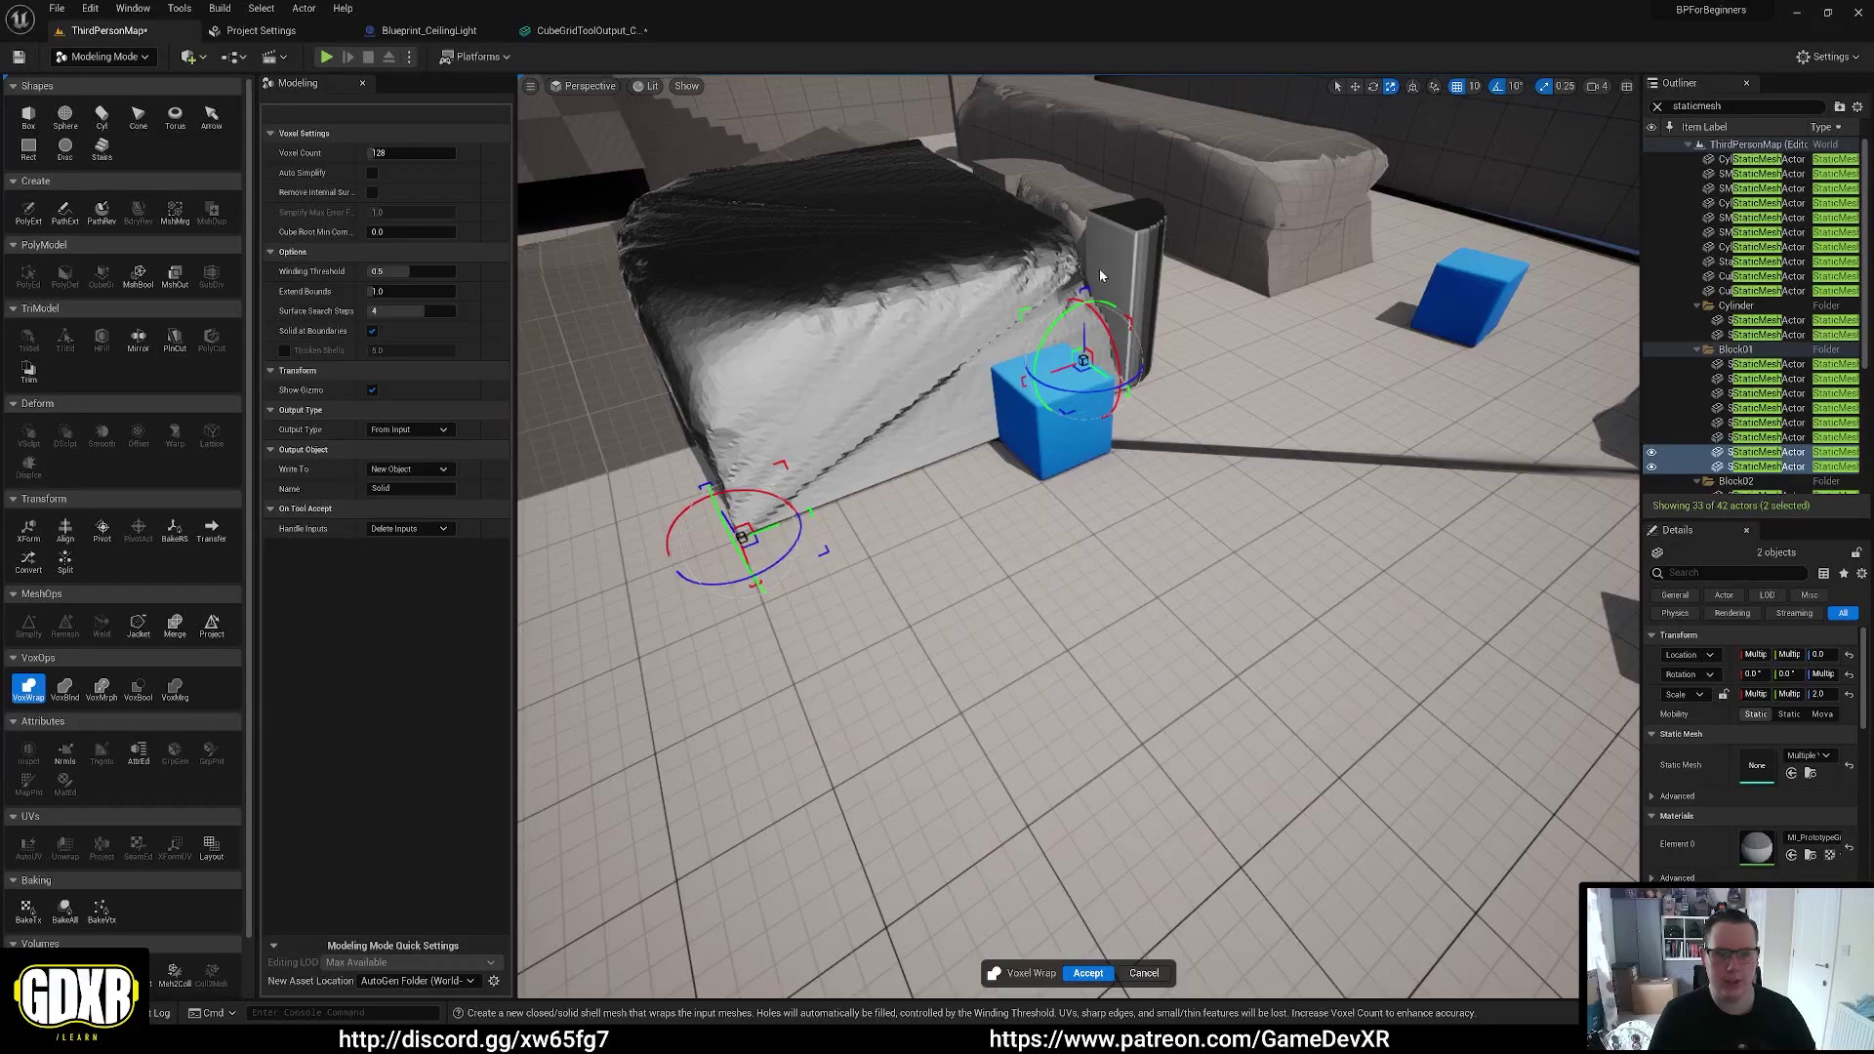
pyautogui.moveTo(1101, 276); pyautogui.dragTo(1102, 277, button='right')
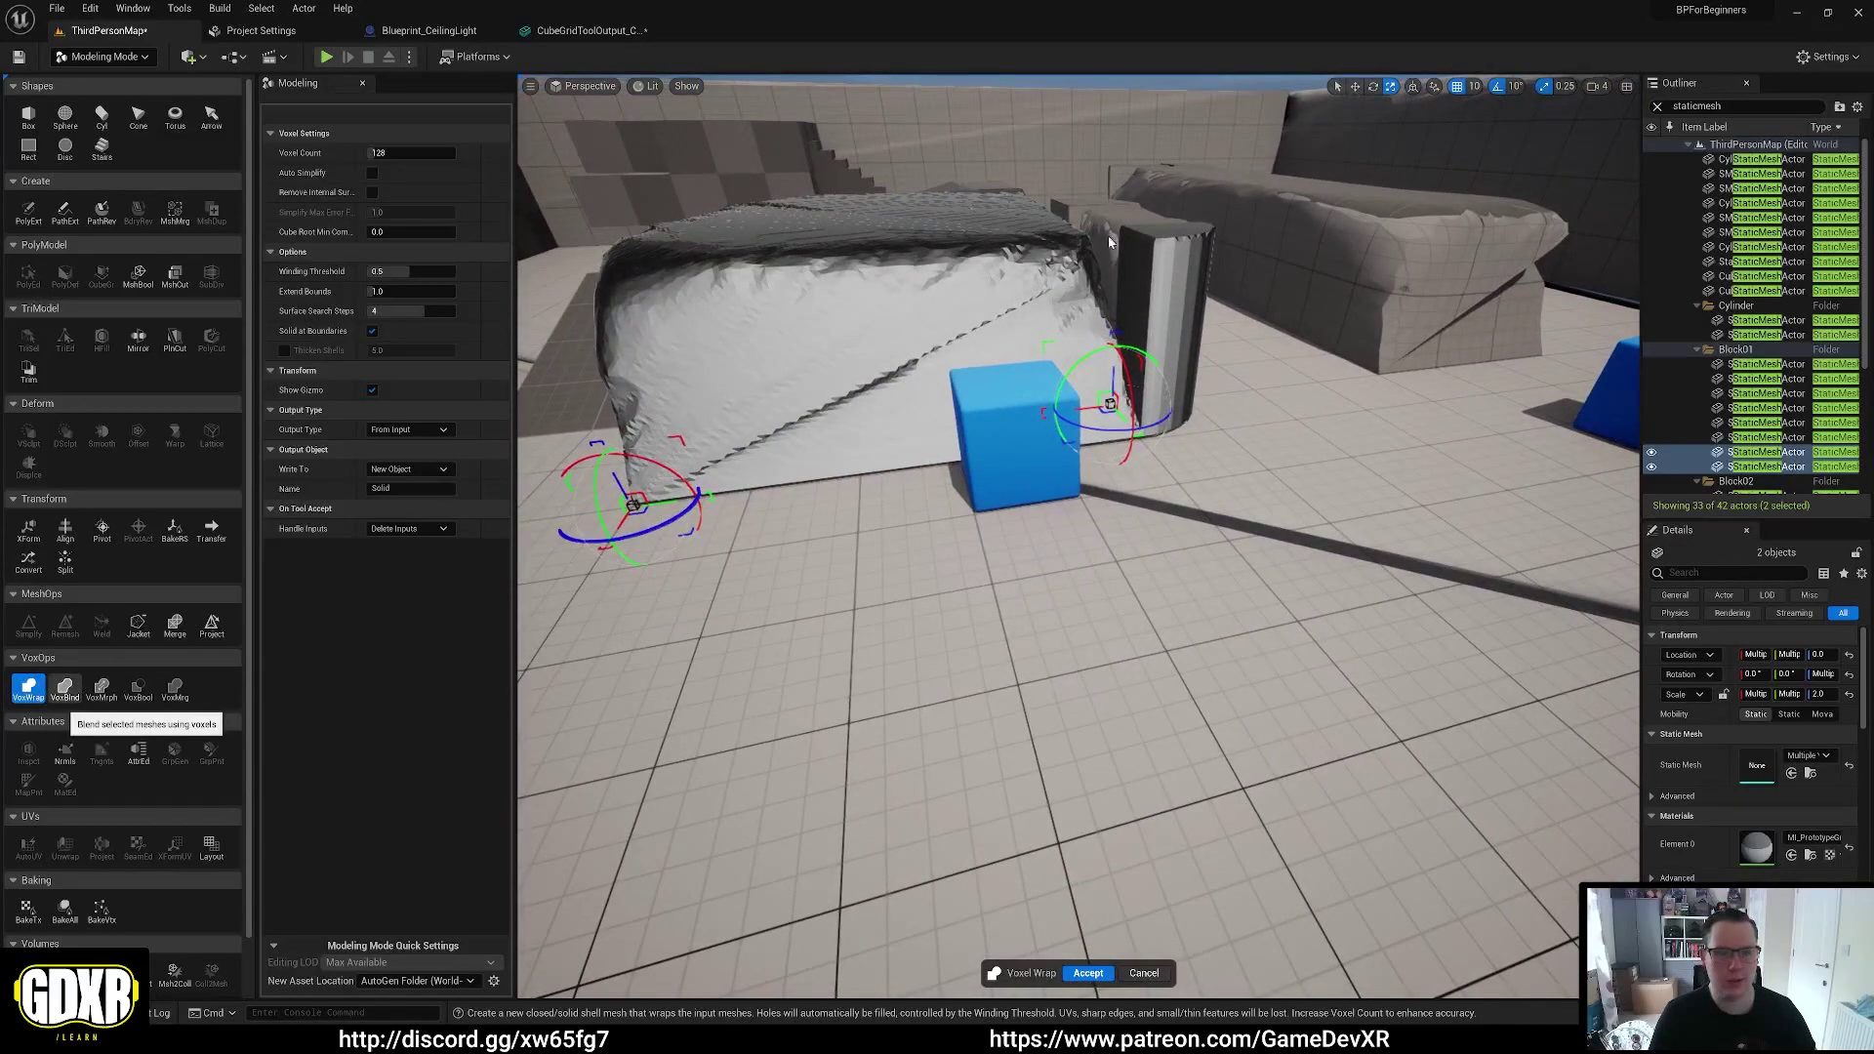
pyautogui.press('Return')
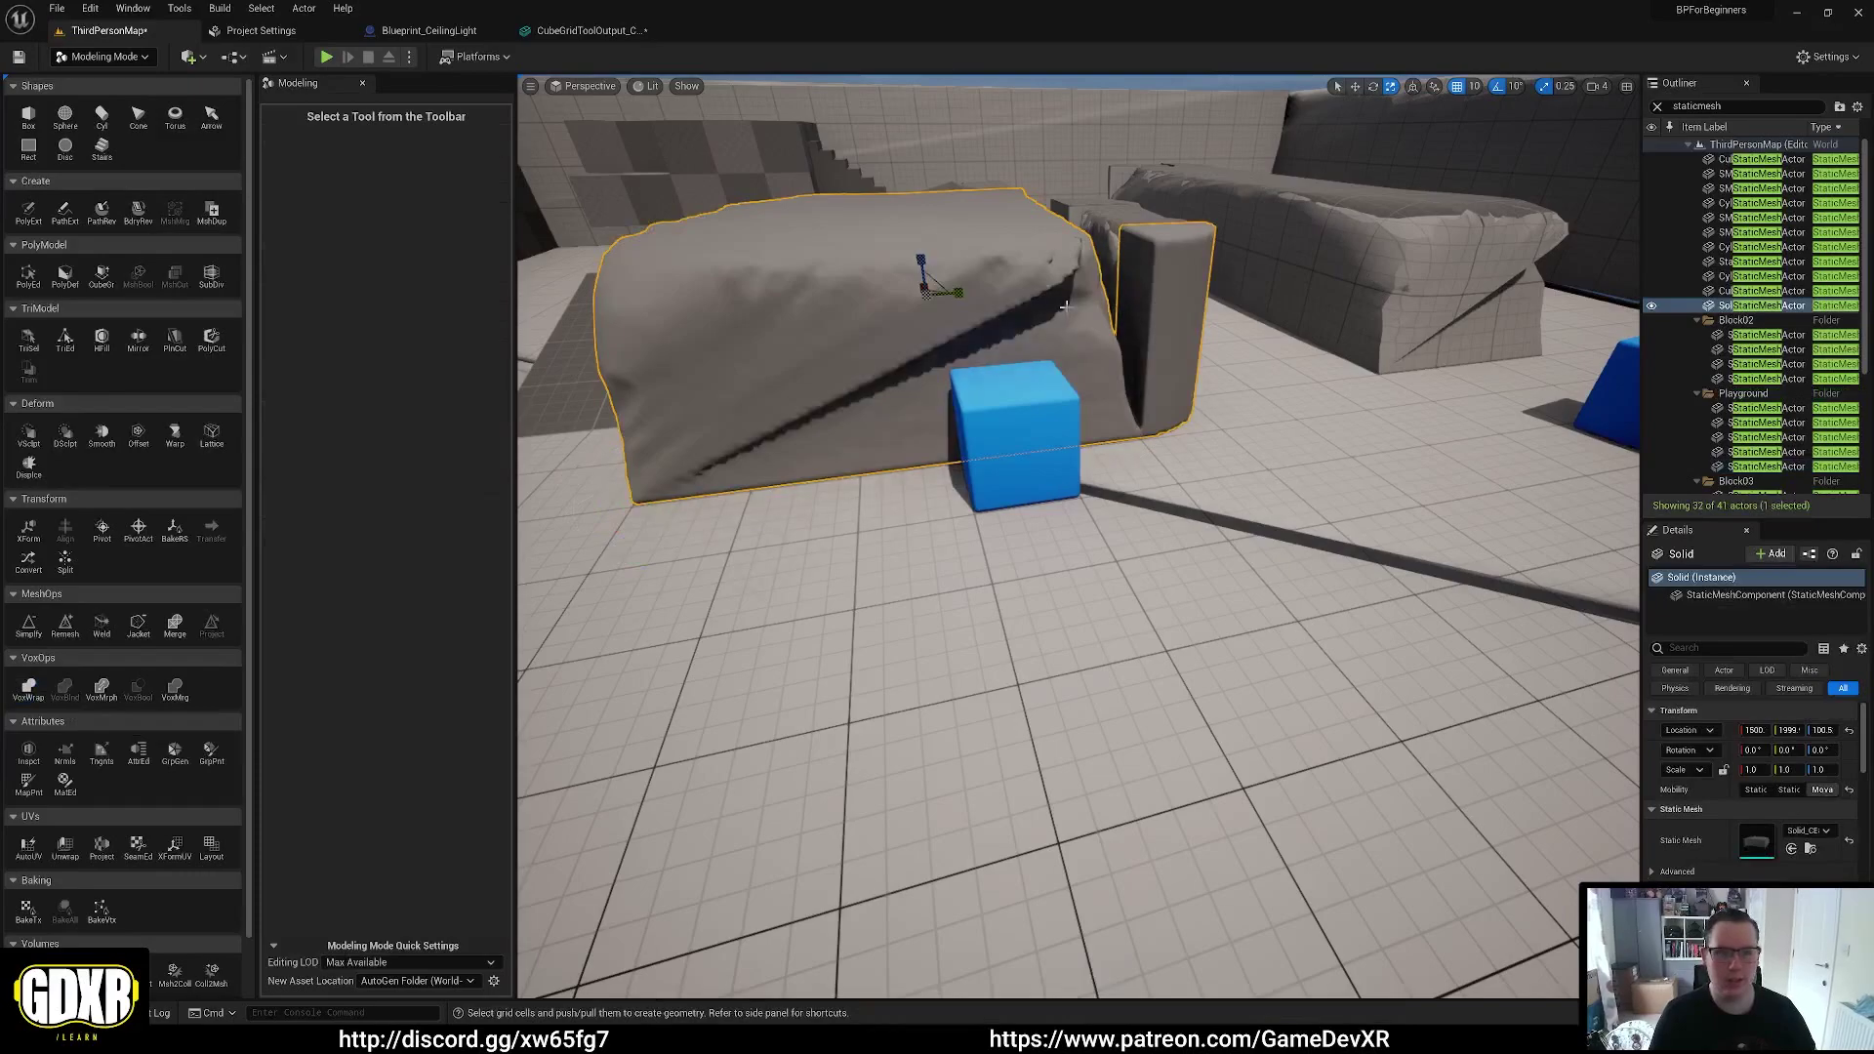
pyautogui.hotkey('ctrl', 'z')
pyautogui.hotkey('ctrl', 'y')
# Try to move the small block SM_Cube7 behind the merged solid
pyautogui.moveTo(1155, 291); pyautogui.dragTo(1221, 430, button='right')
pyautogui.click(1132, 228)
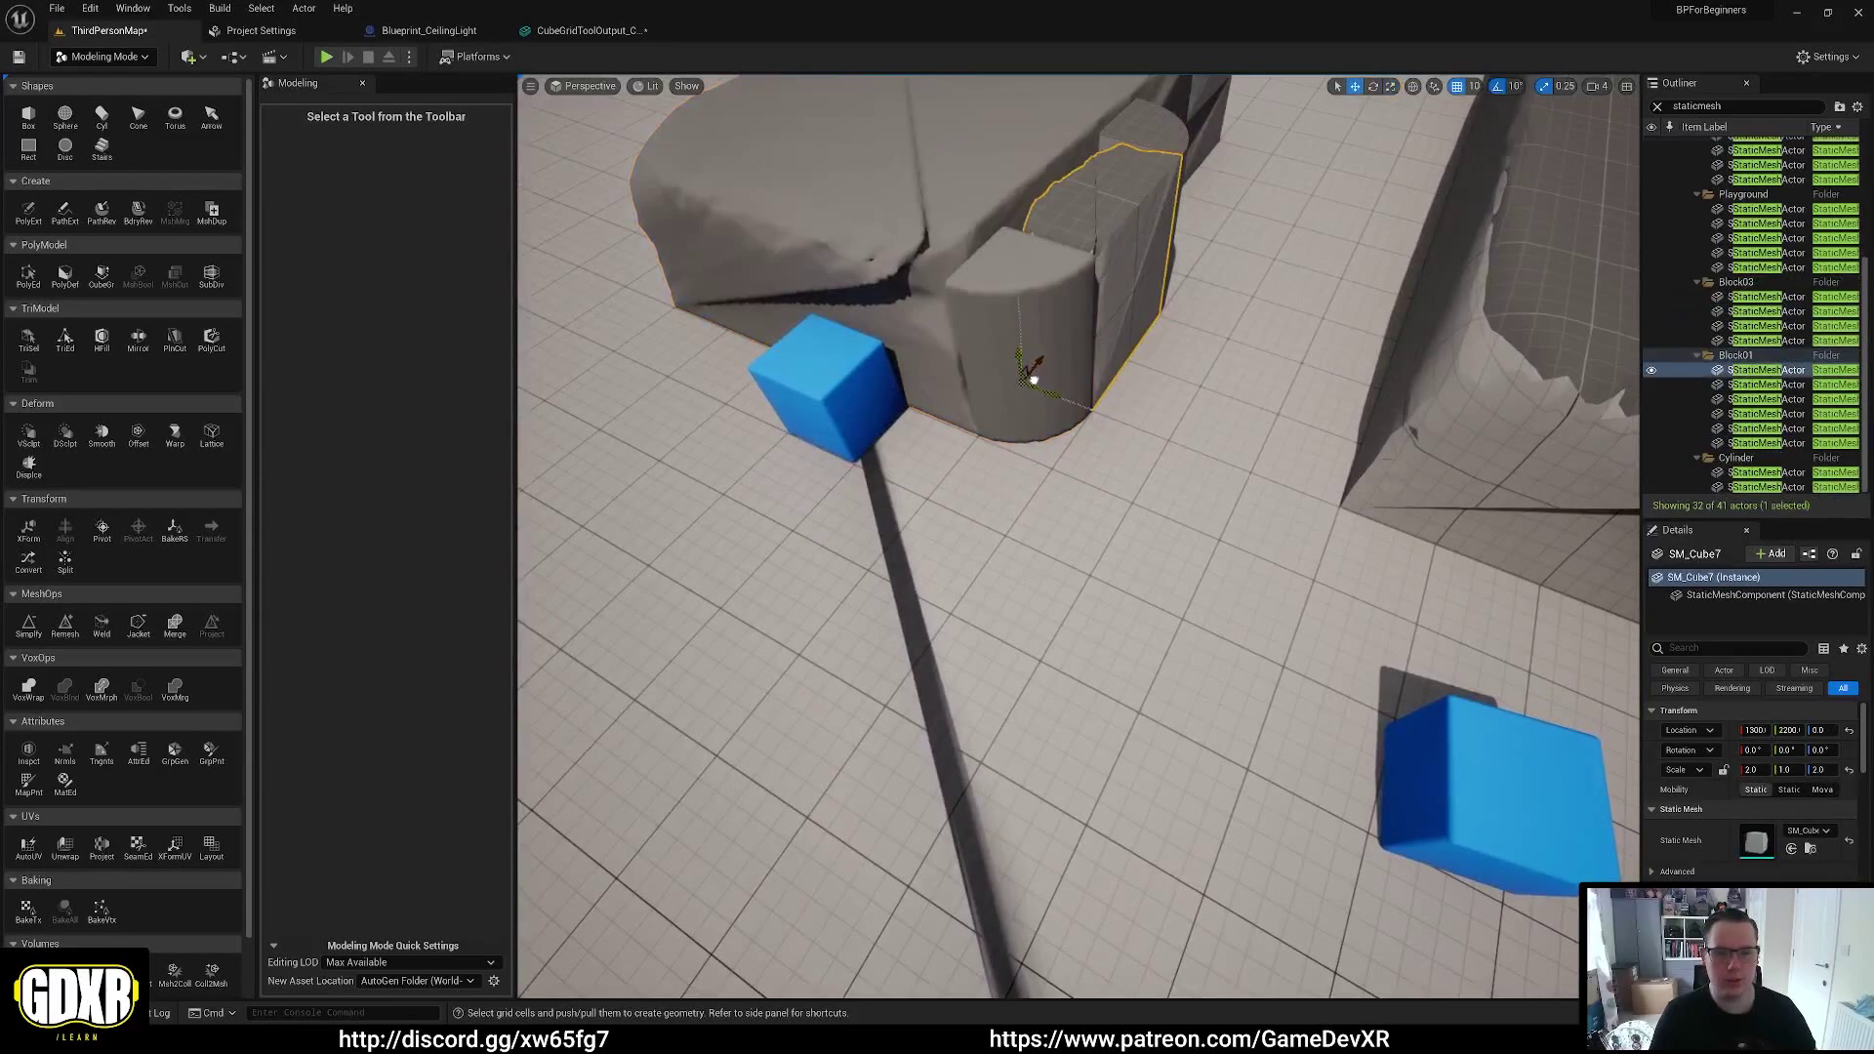
pyautogui.moveTo(1032, 379)
pyautogui.mouseDown()
pyautogui.moveTo(975, 361)
pyautogui.moveTo(1034, 371)
pyautogui.mouseUp()
pyautogui.hotkey('ctrl', 'z')
# Generate new UVs for the merged solid with AutoUV, using the Patch Builder method
pyautogui.moveTo(1034, 371)
pyautogui.mouseDown(button='right')
pyautogui.moveTo(976, 293)
pyautogui.moveTo(1034, 380)
pyautogui.mouseUp(button='right')
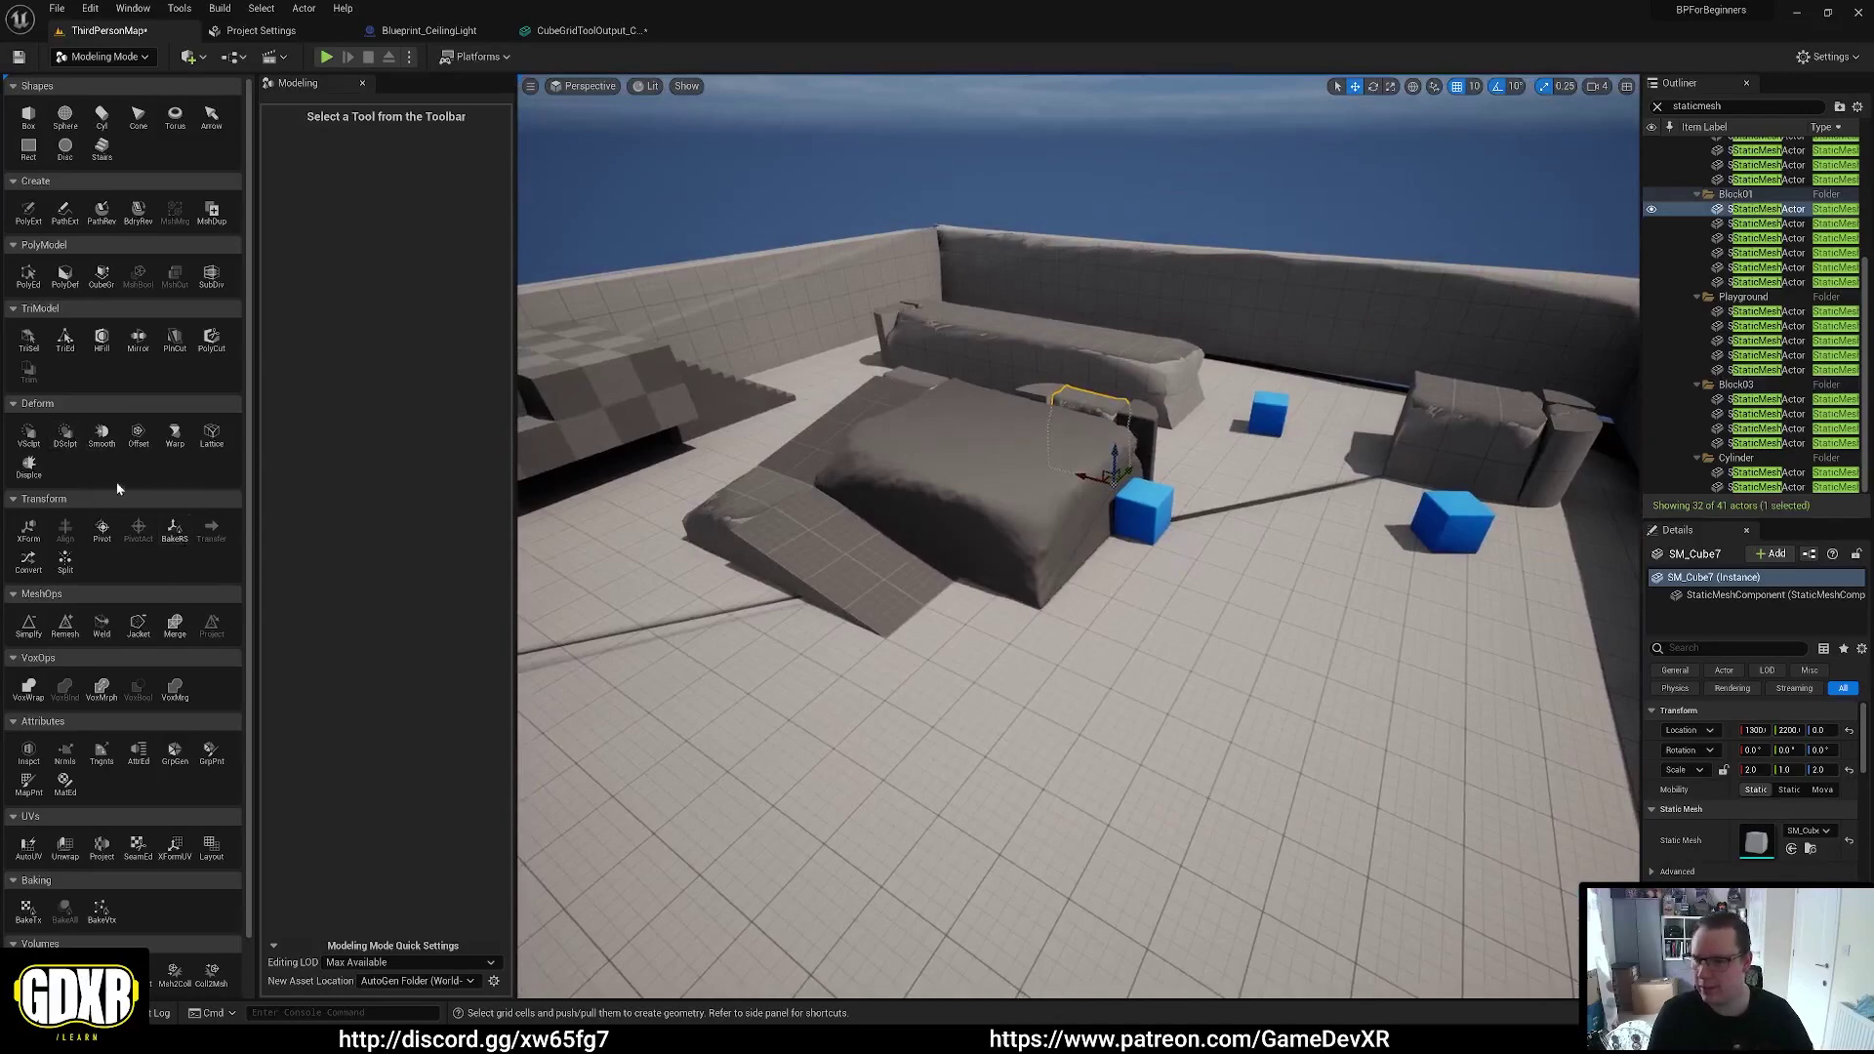
pyautogui.scroll(-2, 156, 708)
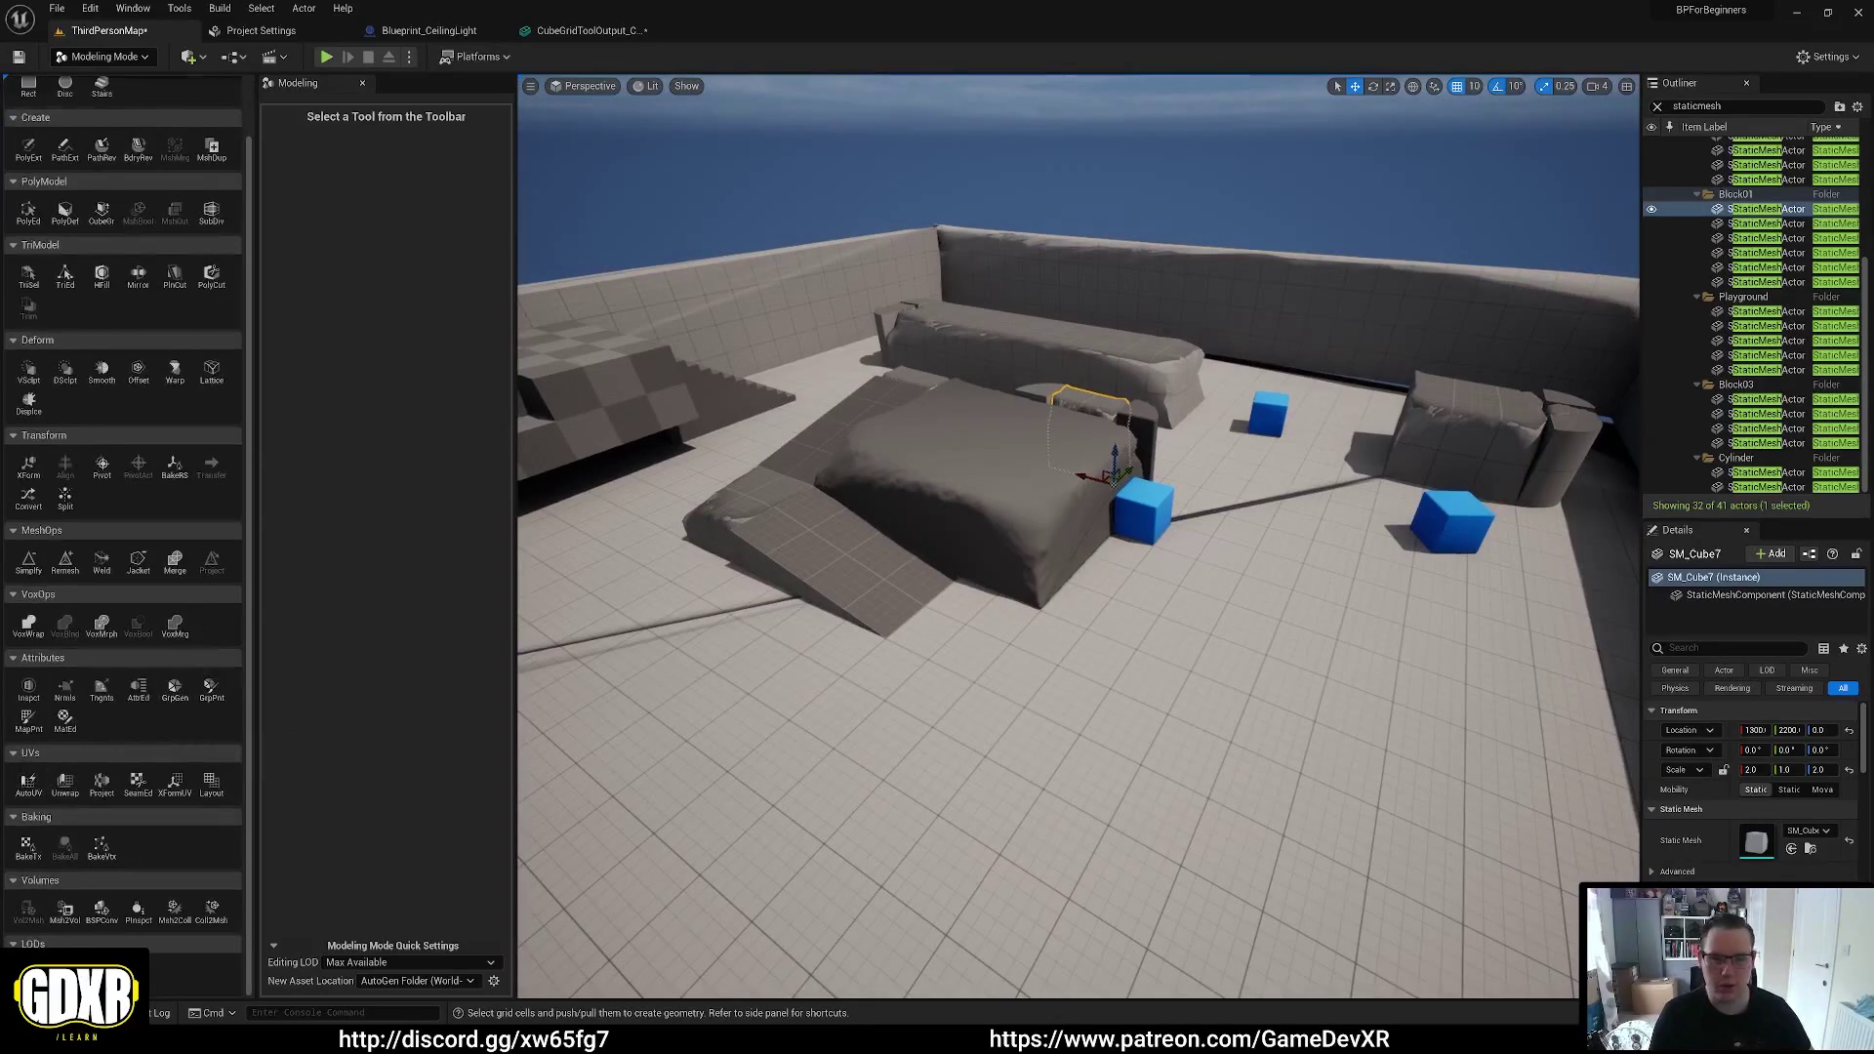
pyautogui.click(966, 482)
pyautogui.click(27, 783)
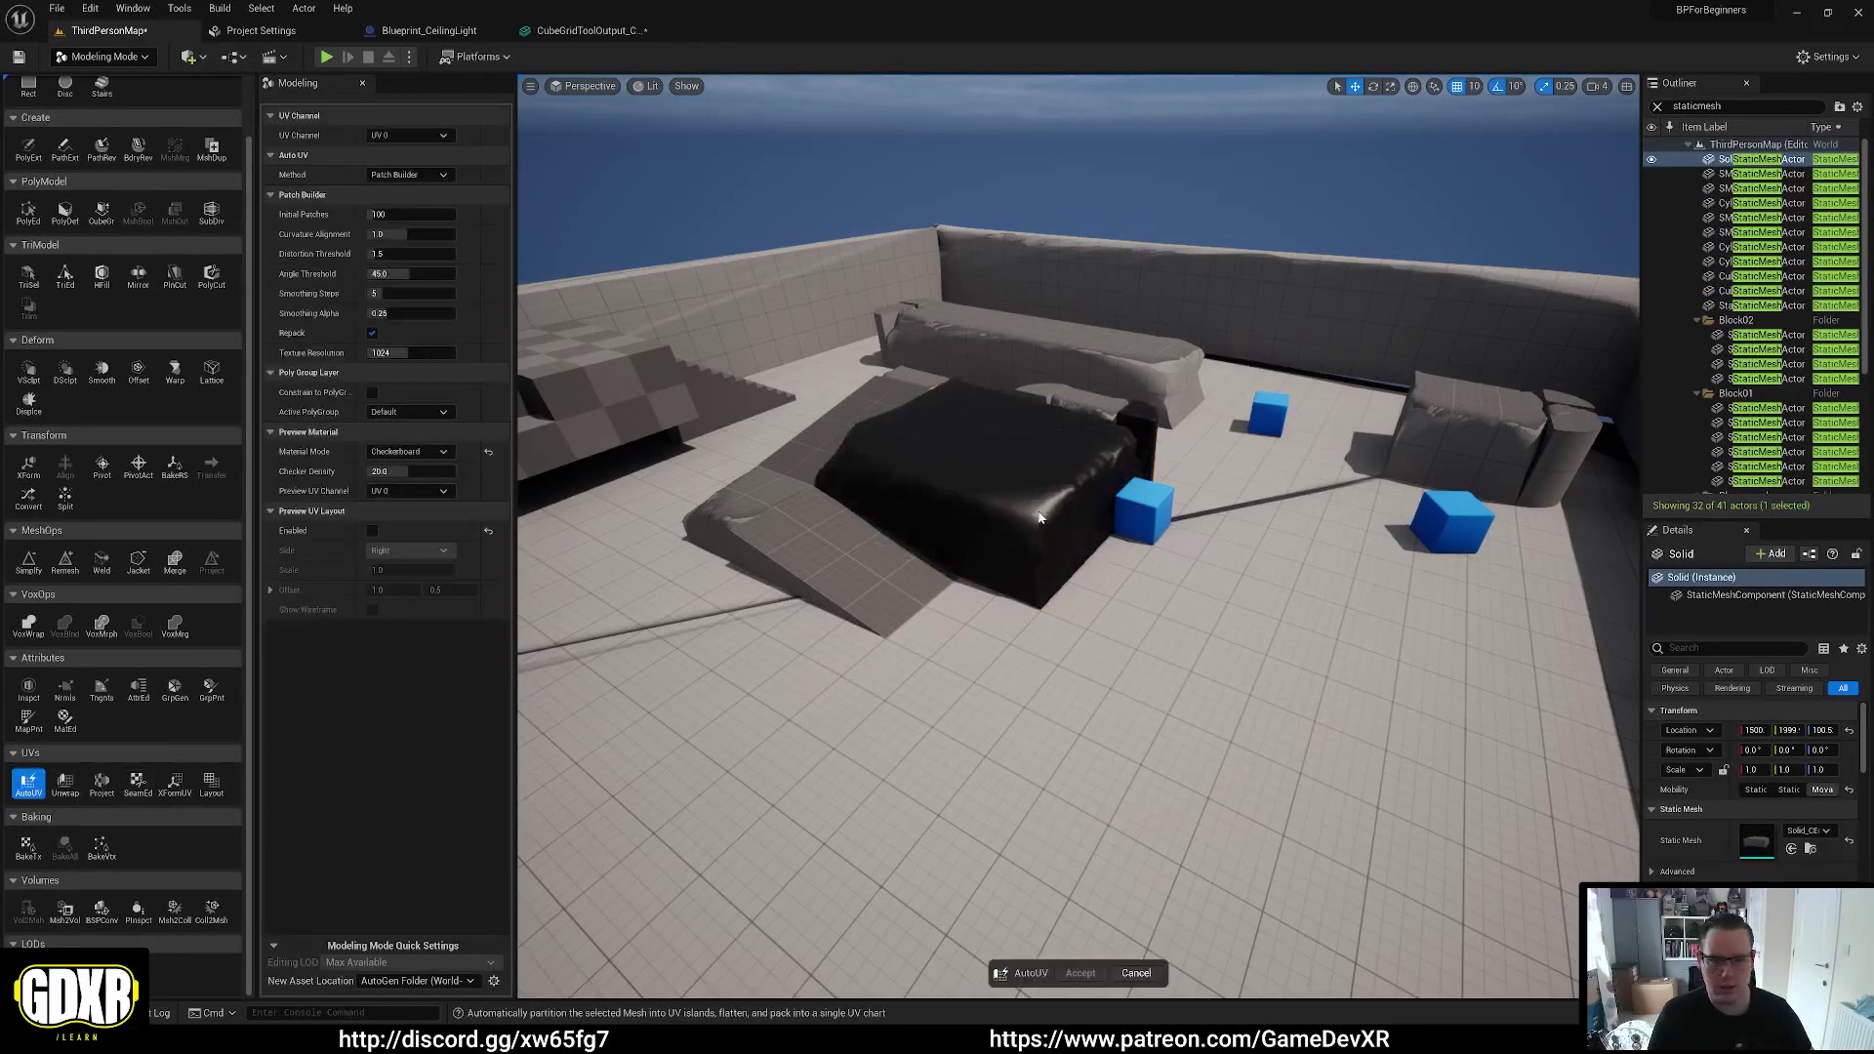
pyautogui.moveTo(1042, 514); pyautogui.dragTo(840, 507, button='right')
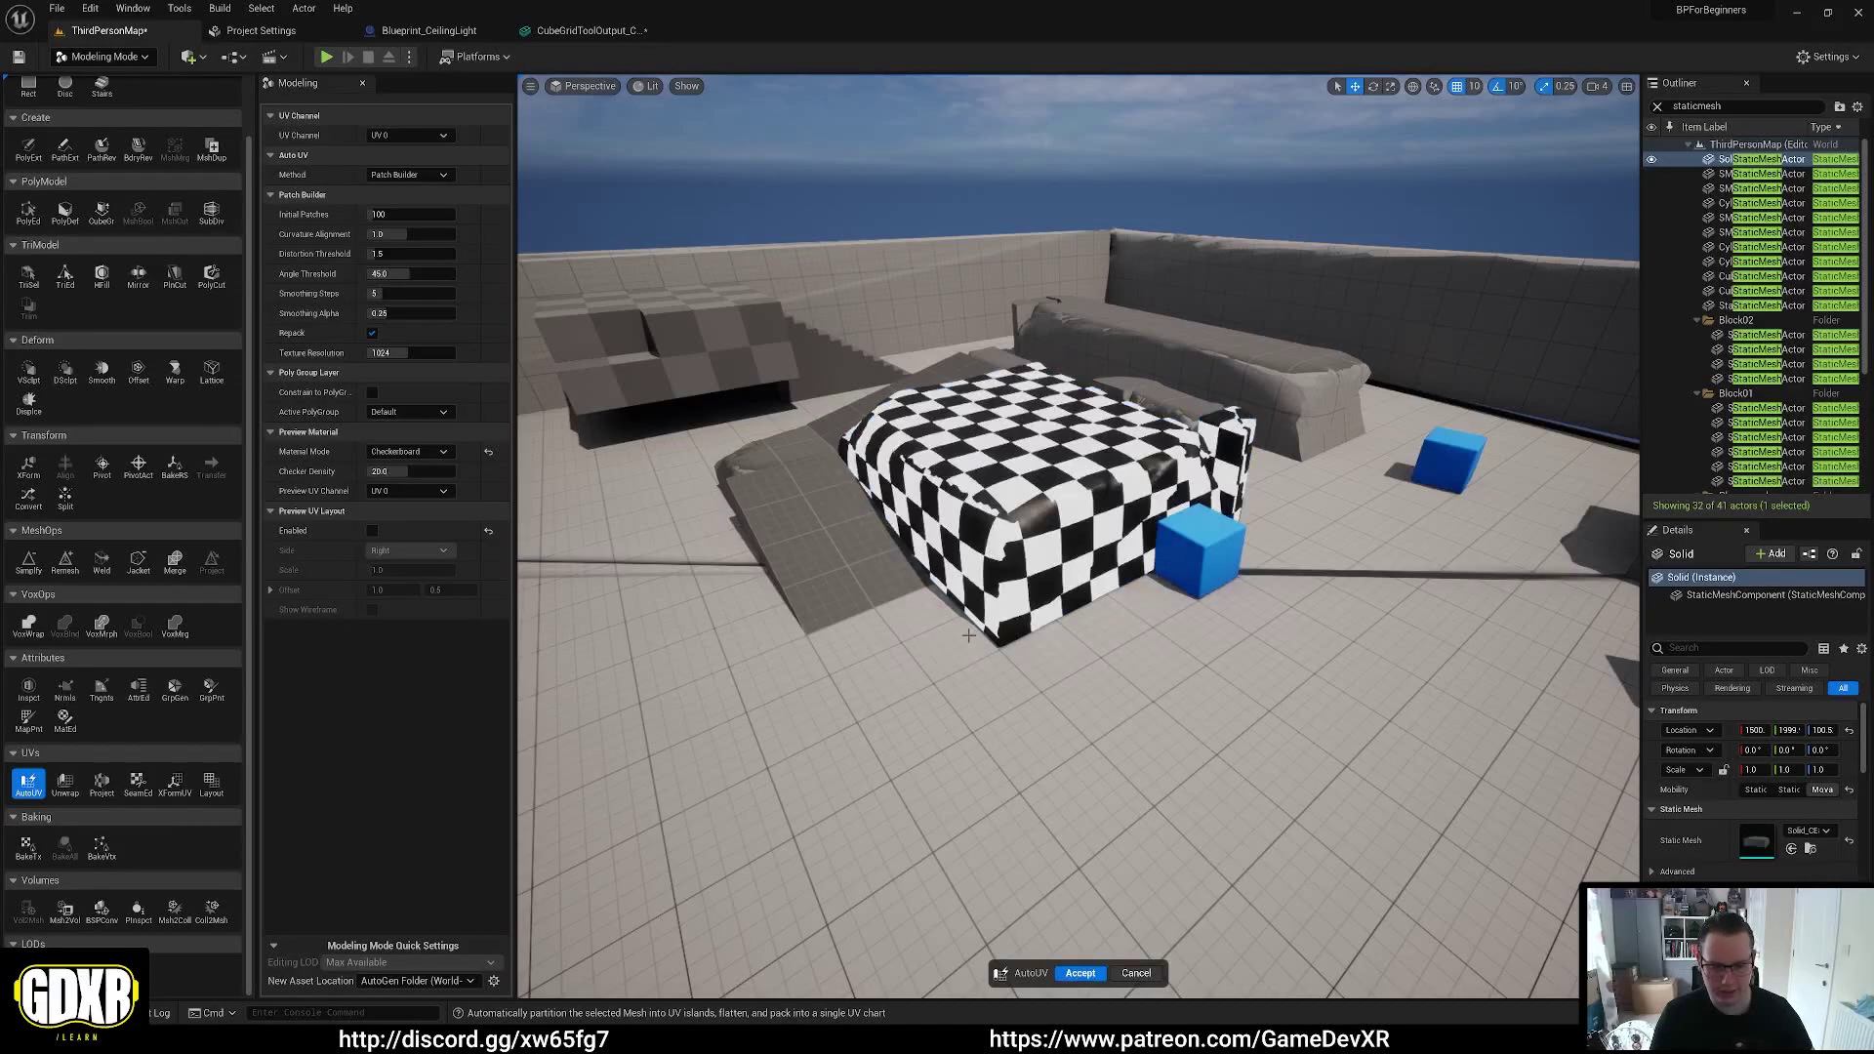
pyautogui.click(1088, 973)
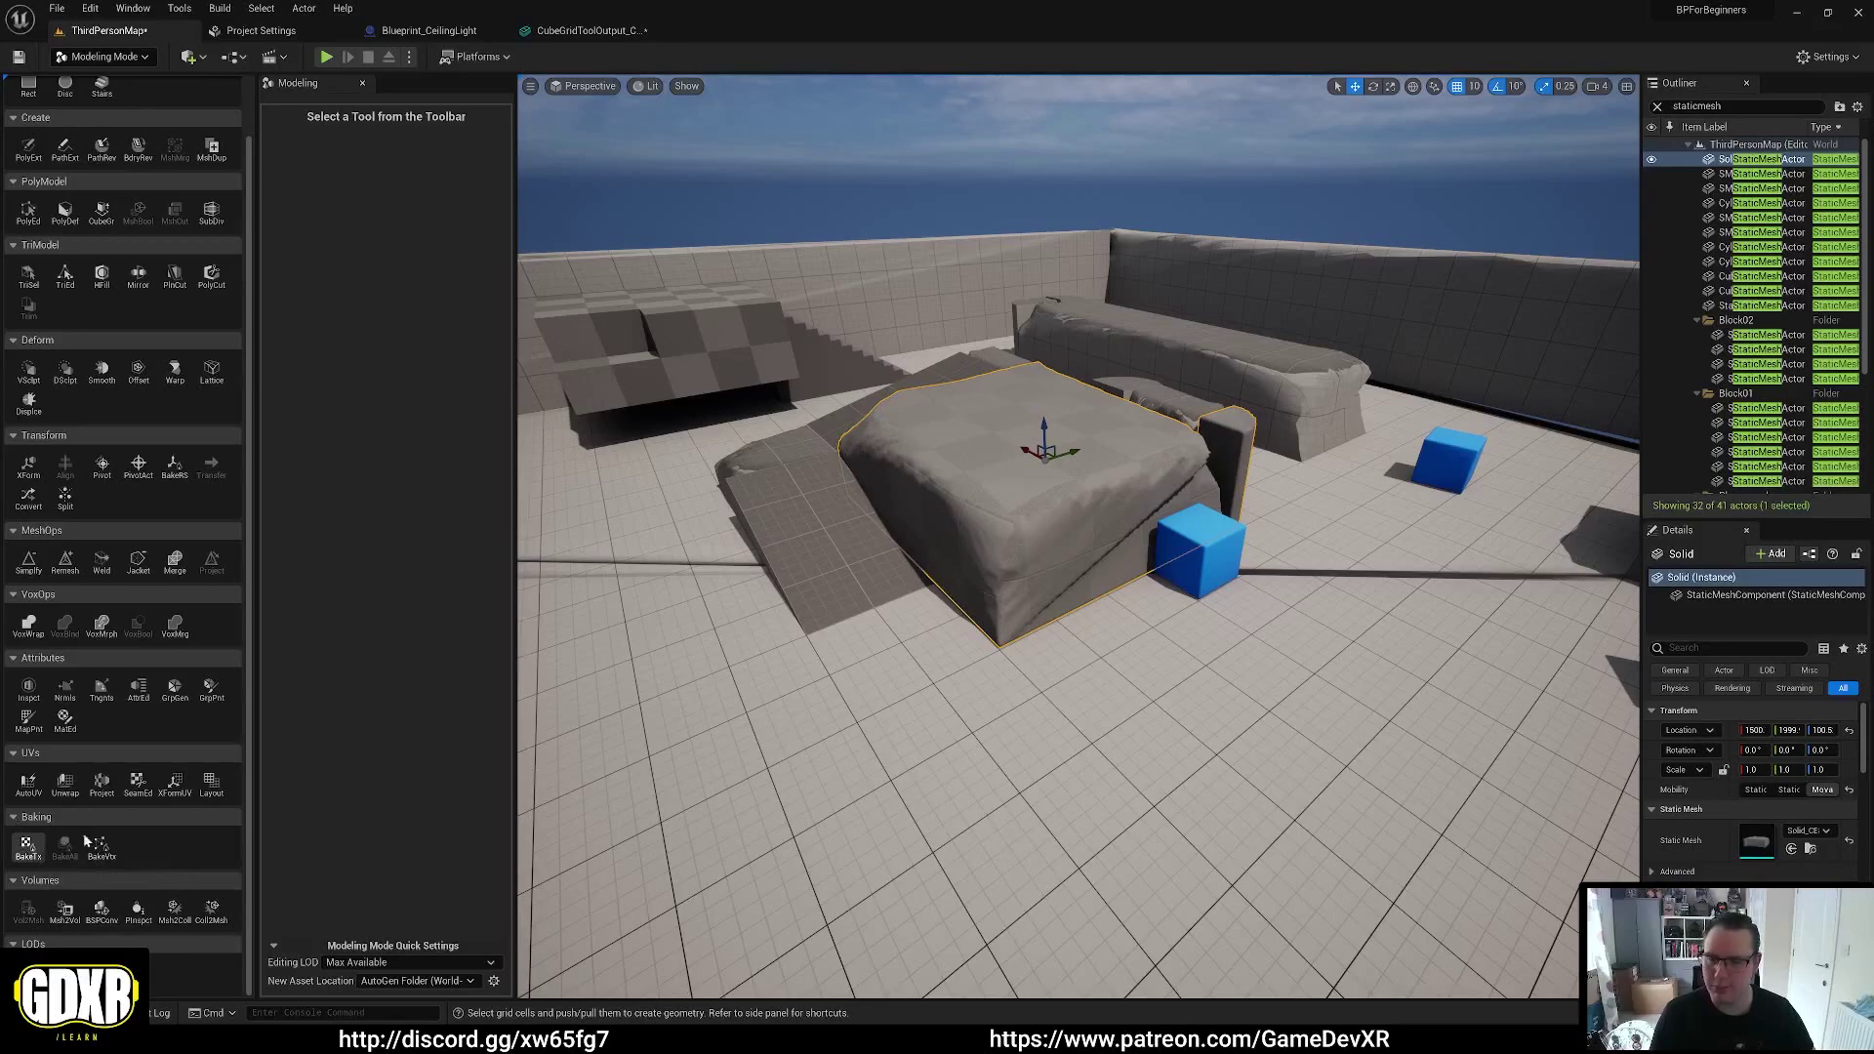
# Place a sphere with radius 50 and 16 box subdivisions on the open floor between the pillar and the merged solid
pyautogui.moveTo(900, 520); pyautogui.dragTo(971, 480, button='right')
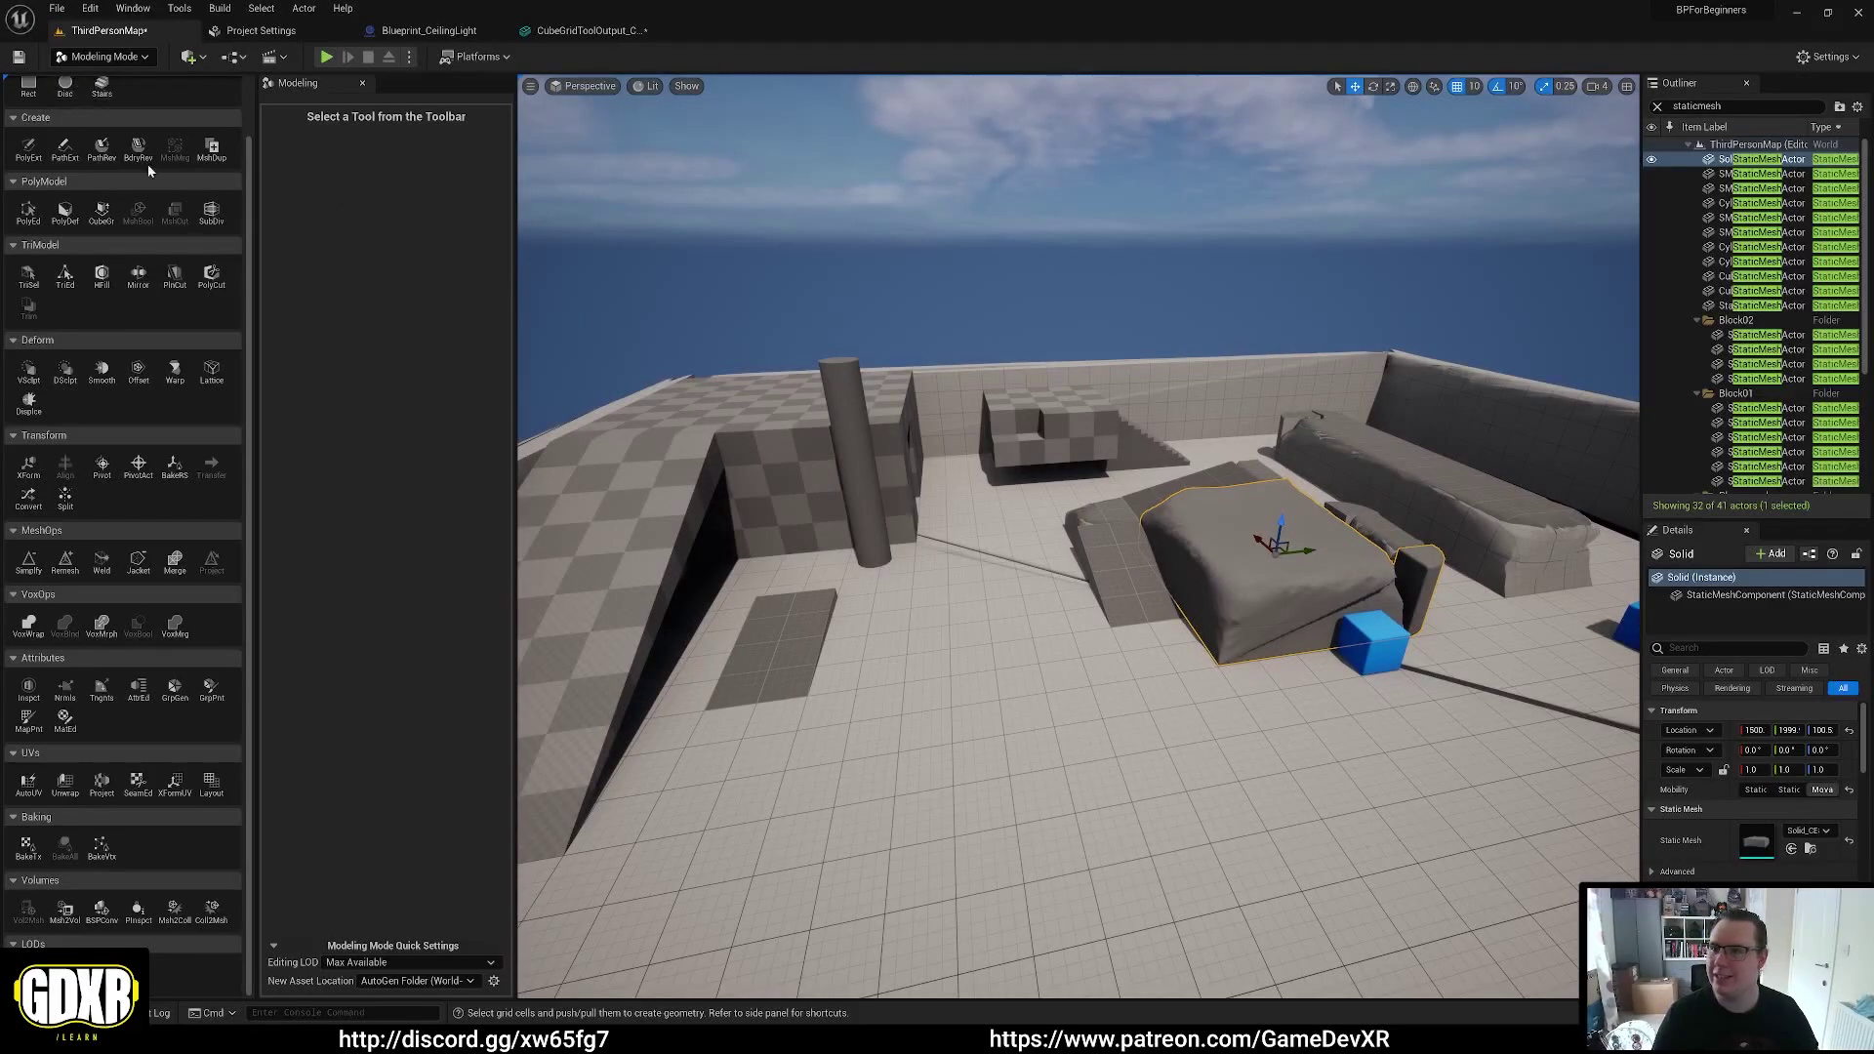
pyautogui.scroll(3, 148, 172)
pyautogui.click(69, 117)
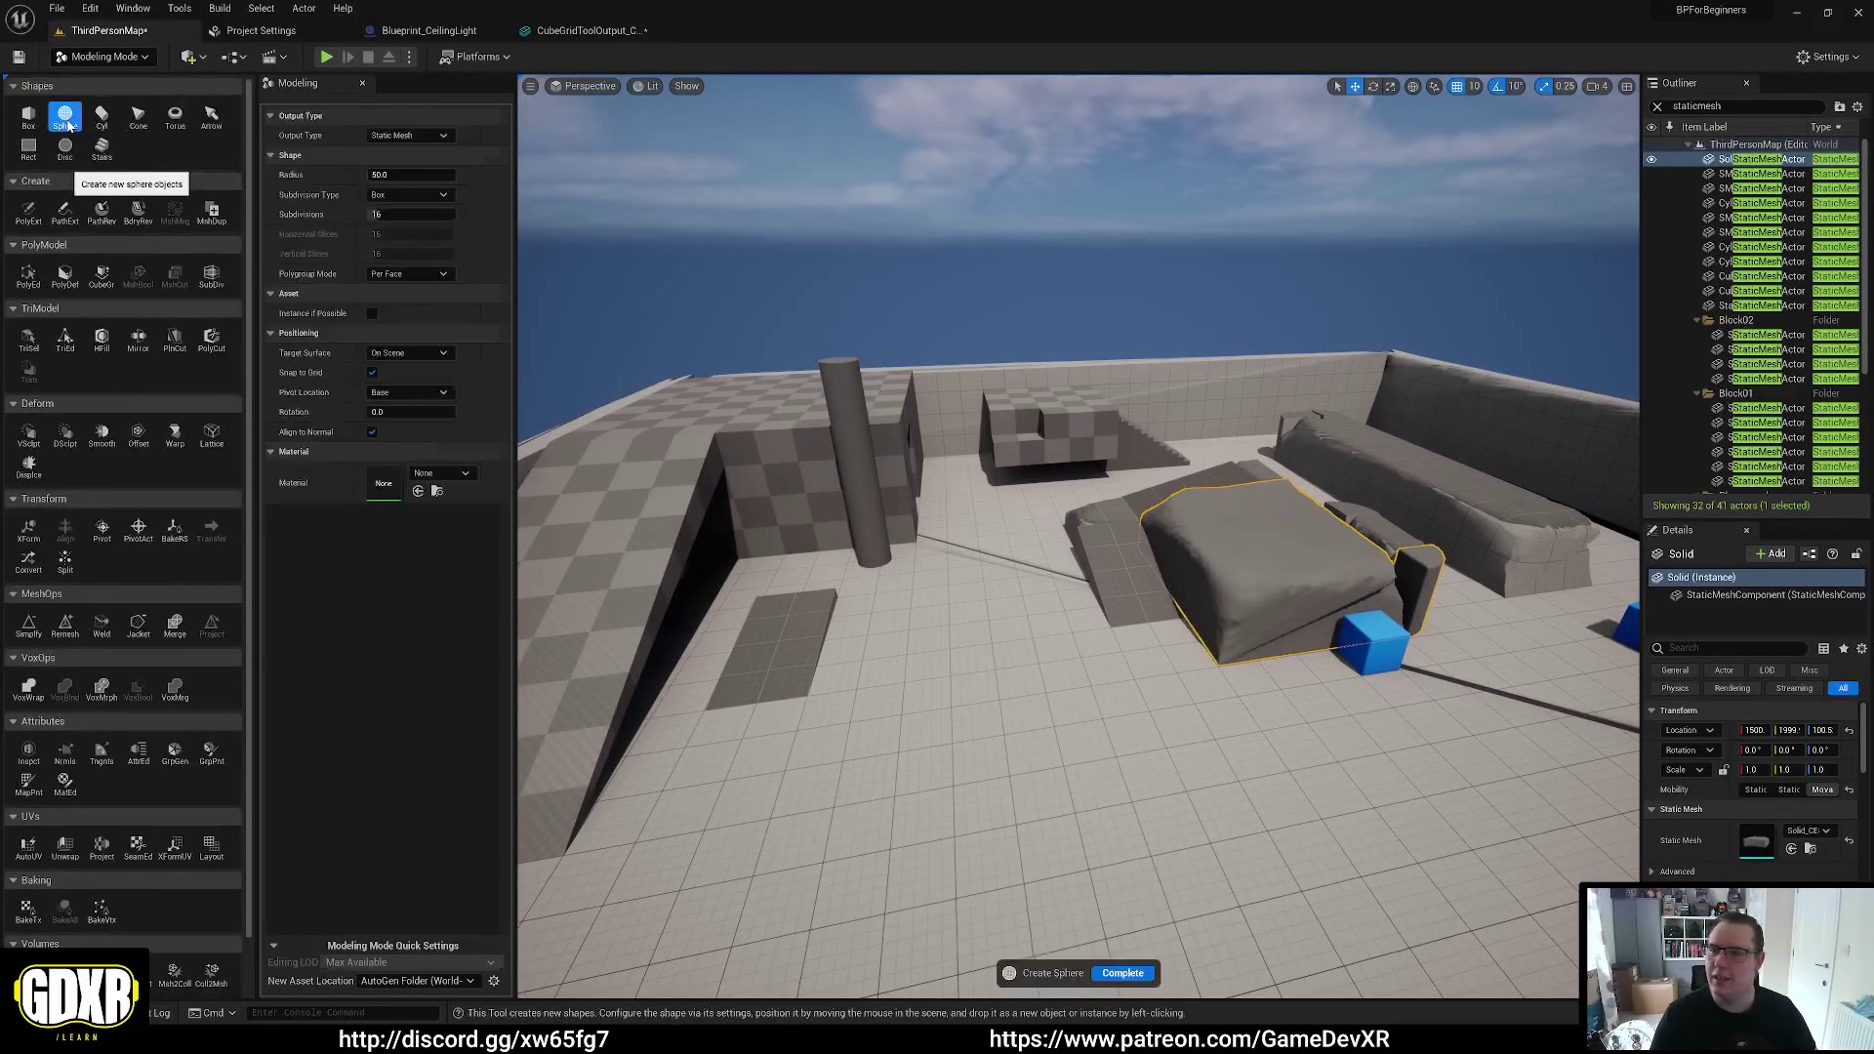
pyautogui.click(1006, 634)
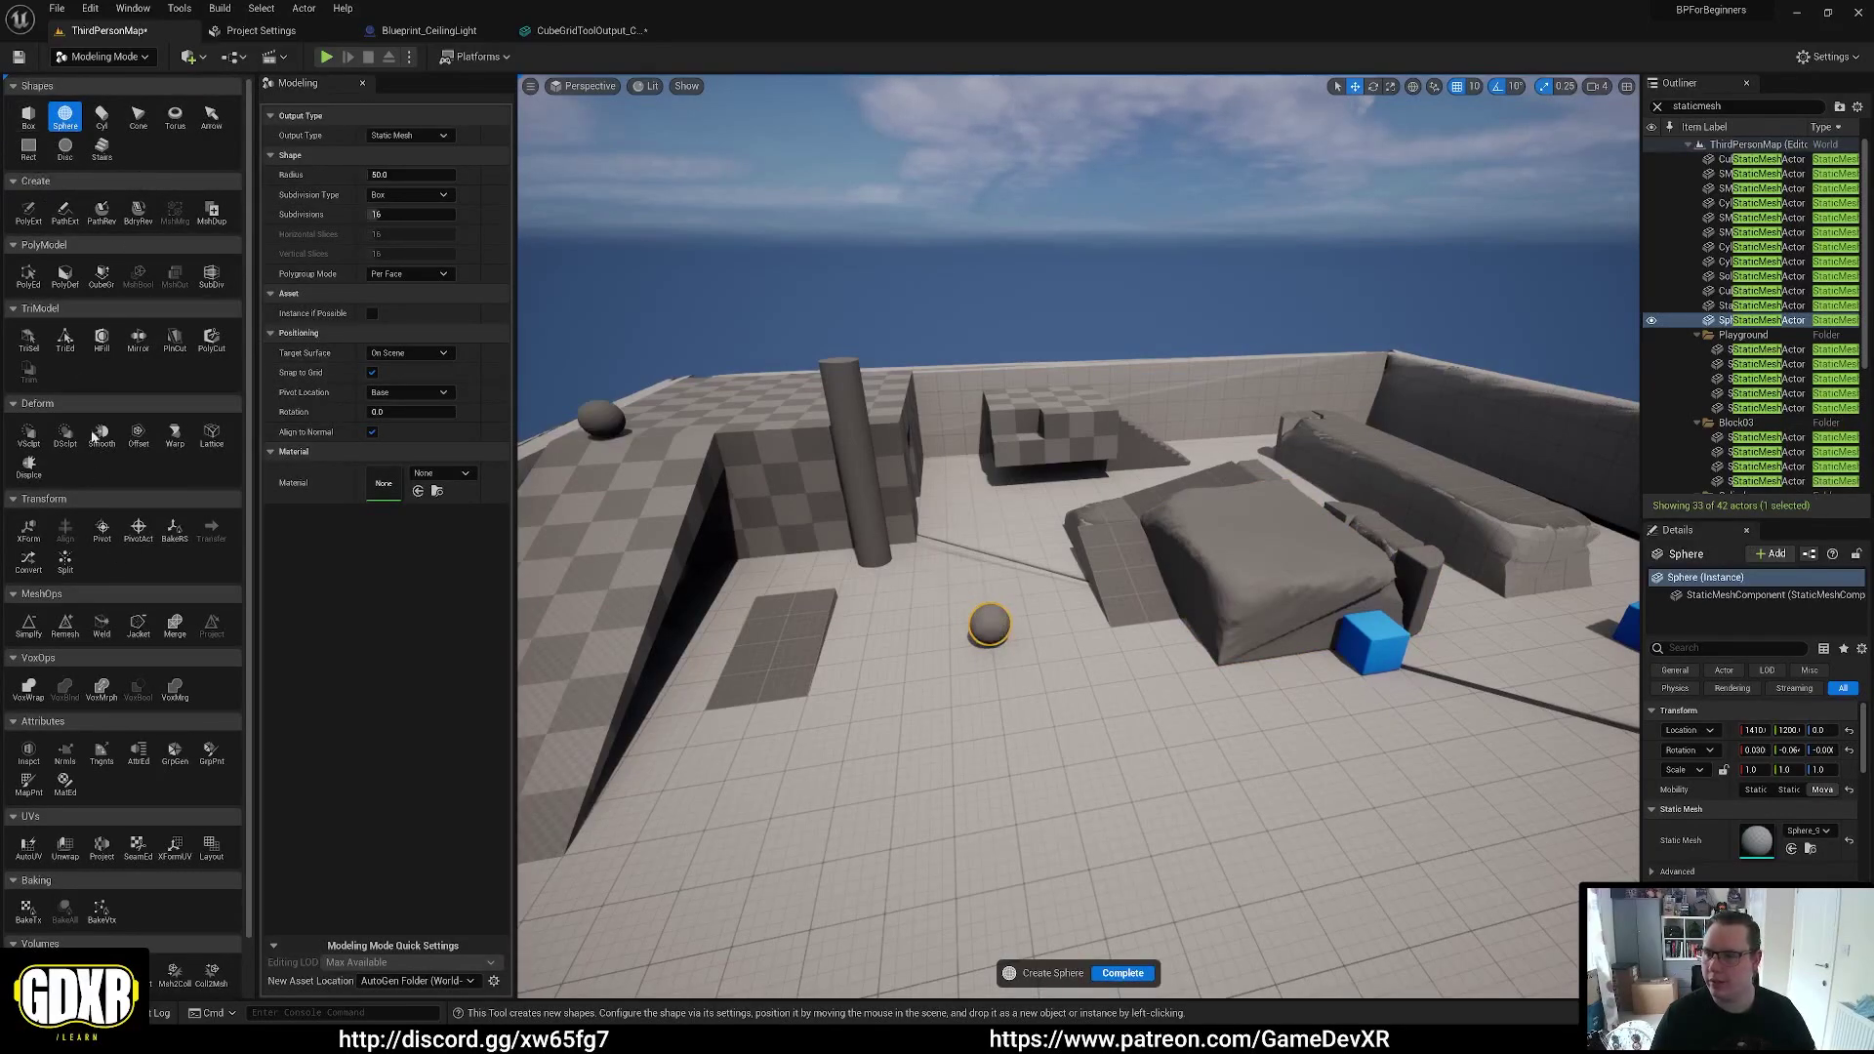
# Set the sphere subdivisions to 29 and place a second sphere on the open floor away from the first
pyautogui.press('f')
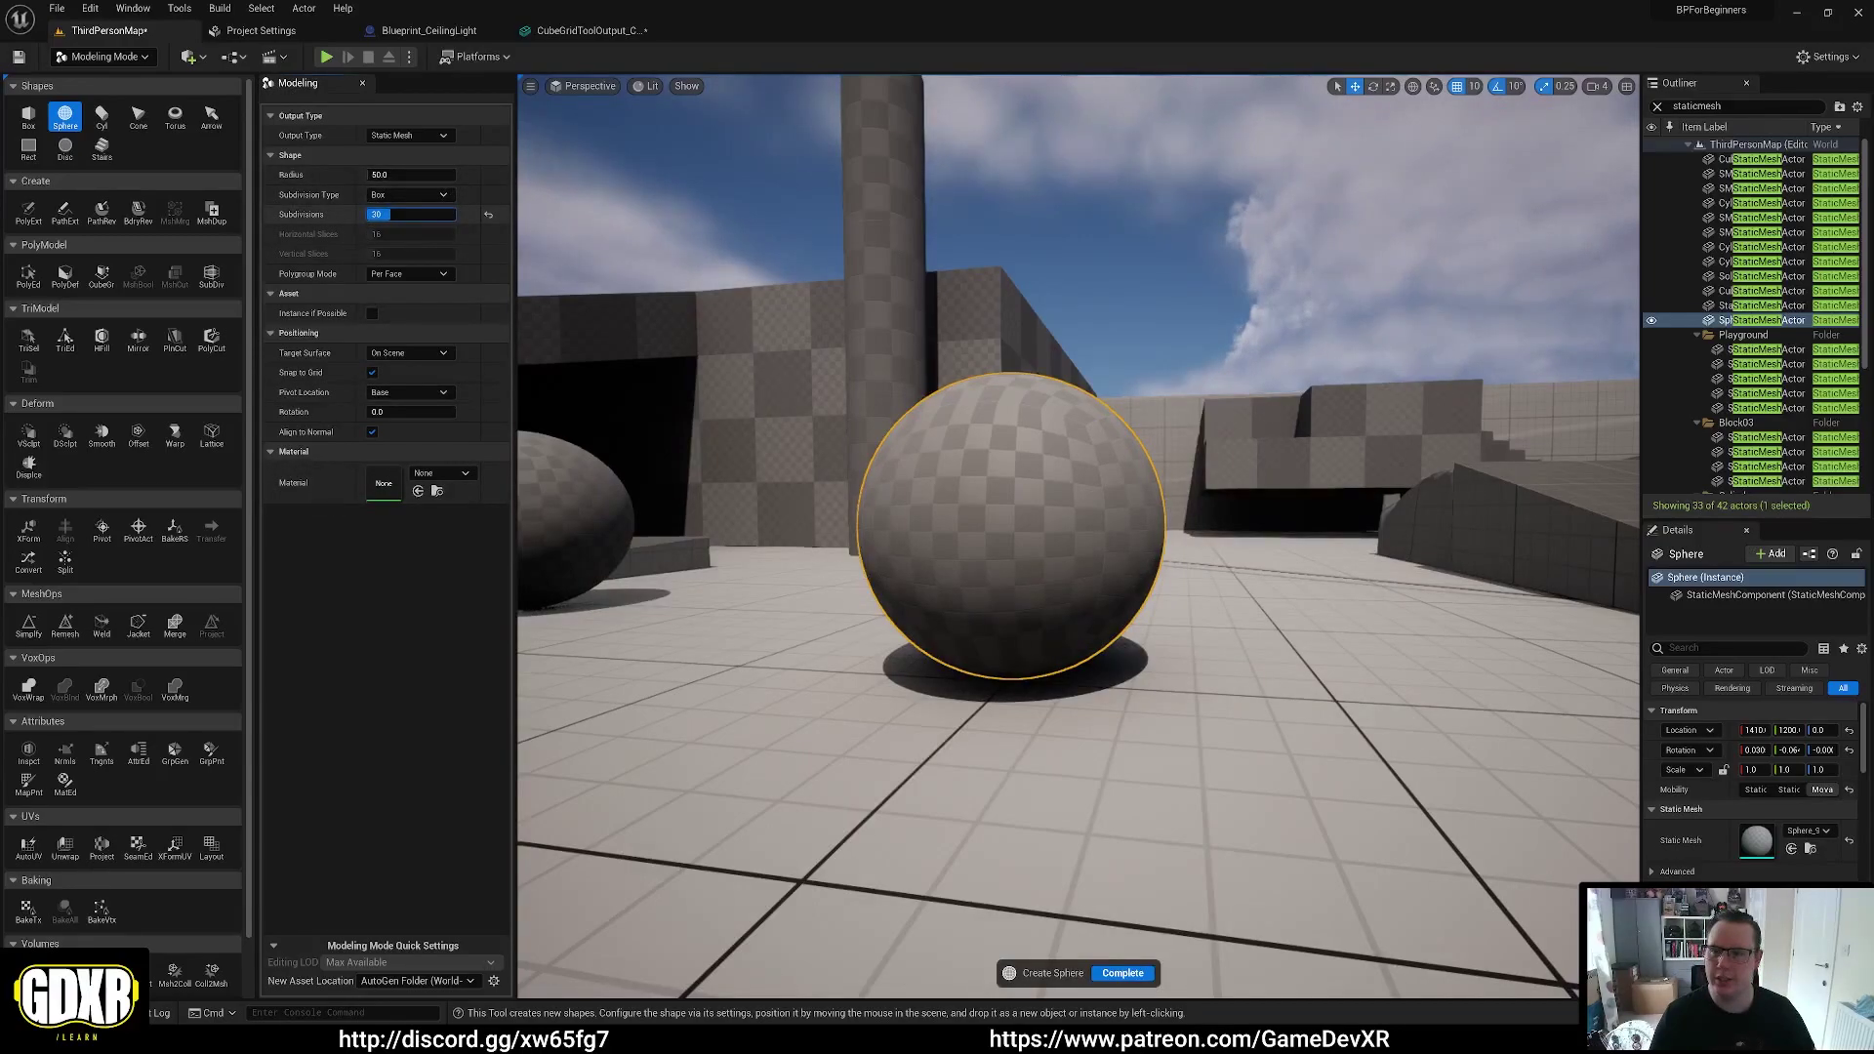
pyautogui.press('s')
pyautogui.moveTo(797, 310); pyautogui.dragTo(937, 490, button='right')
pyautogui.click(1127, 591)
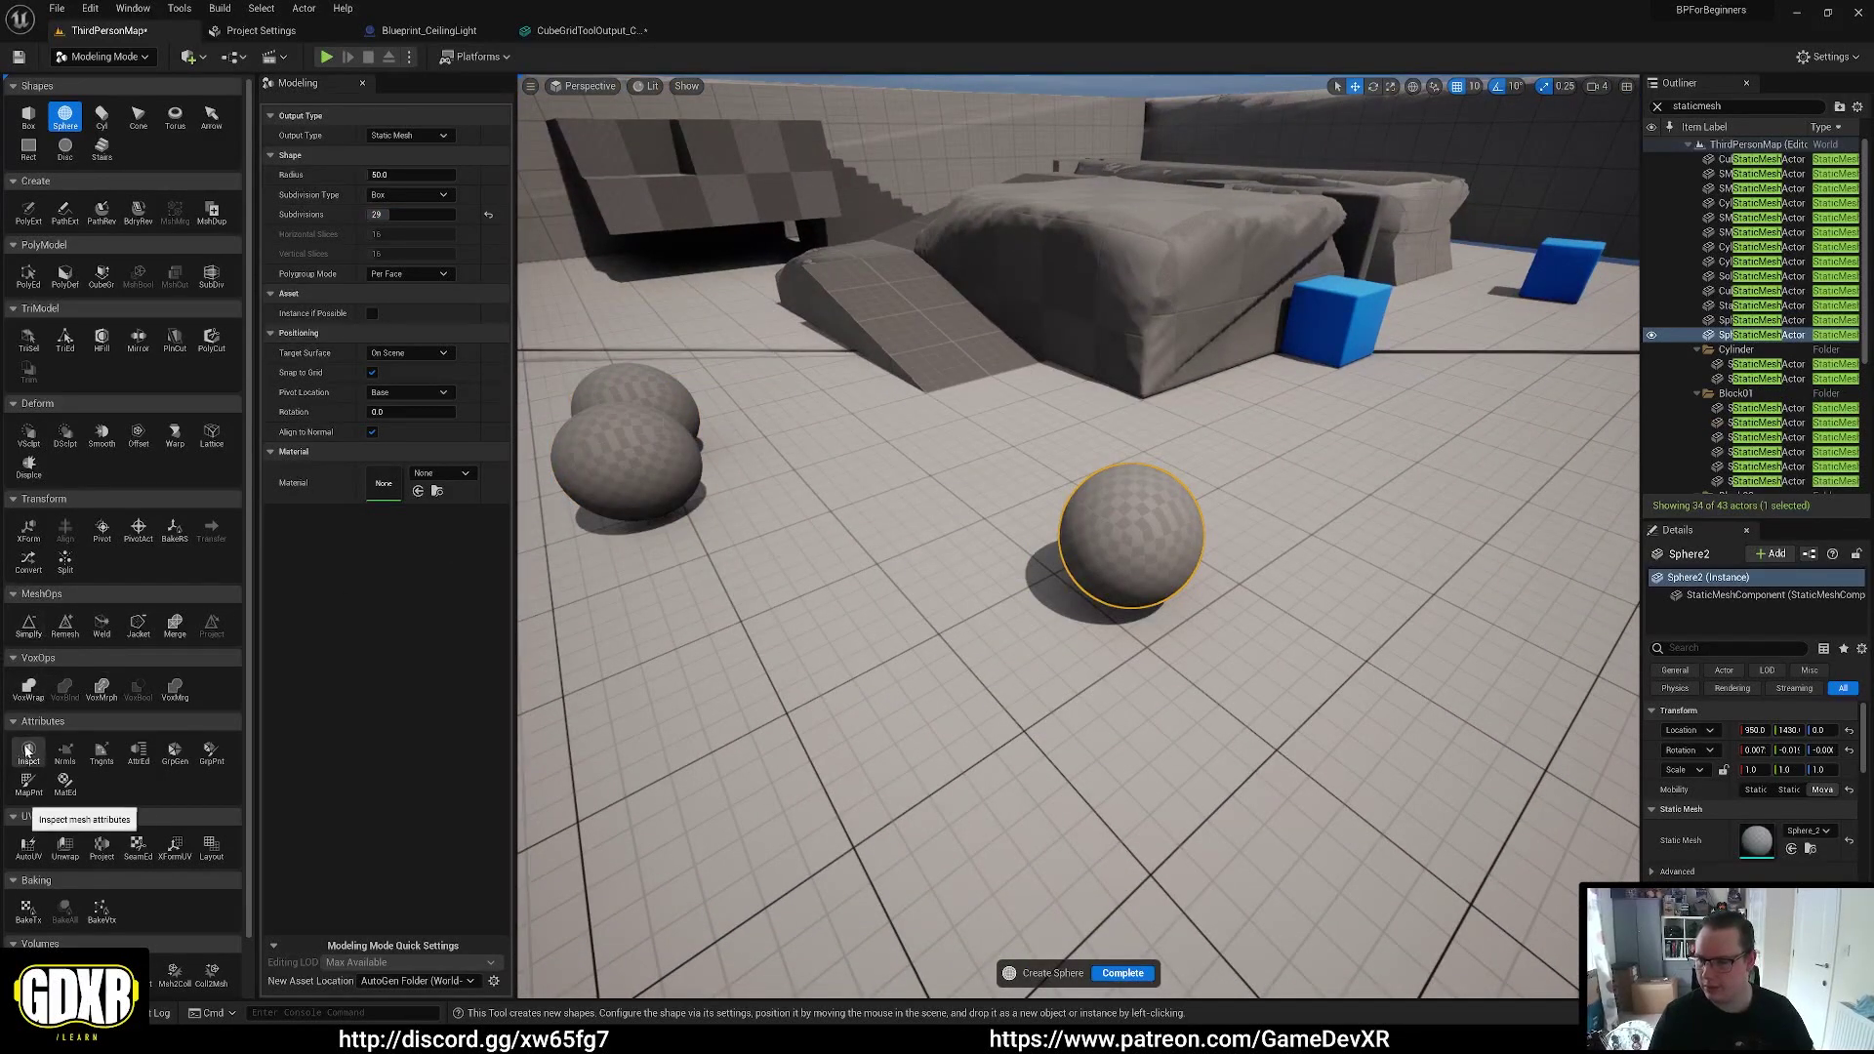
# Start dynamic sculpting the second sphere with the Move brush at size 0.1 and falloff about 0.3, and undo the trial stroke
pyautogui.click(27, 436)
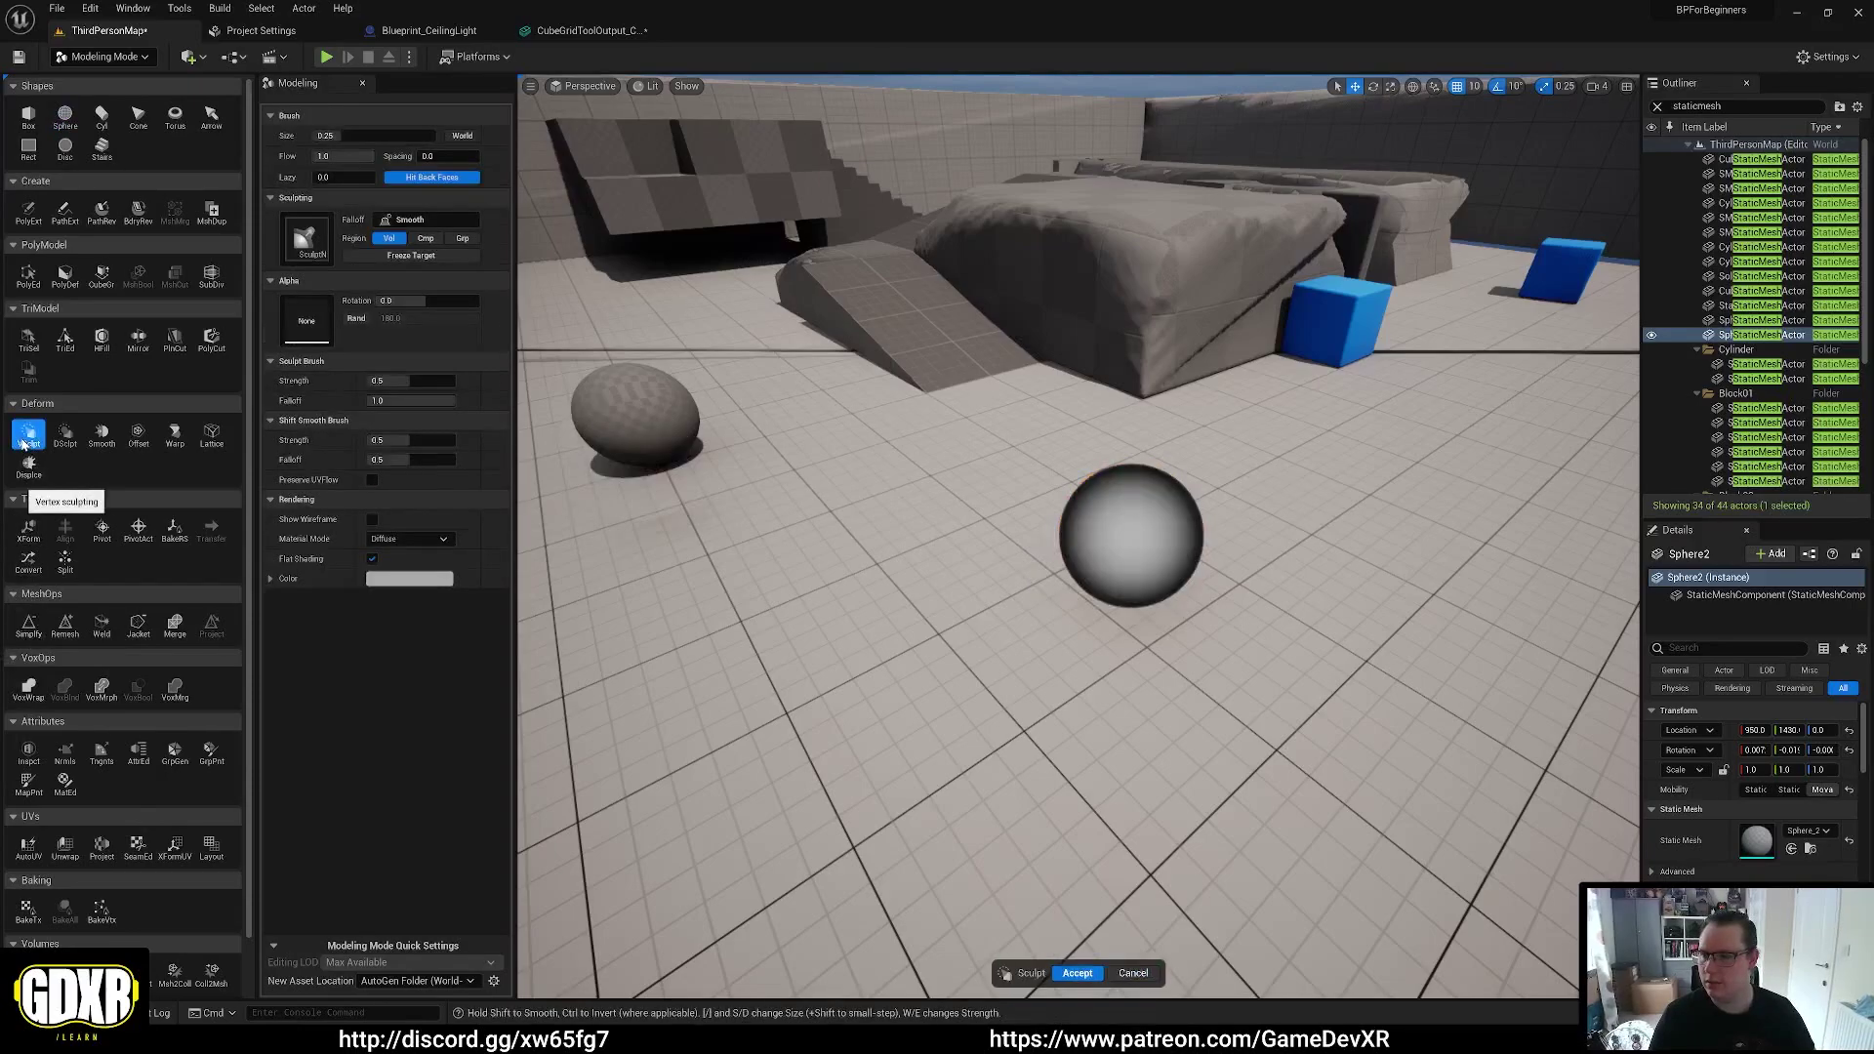
pyautogui.click(65, 434)
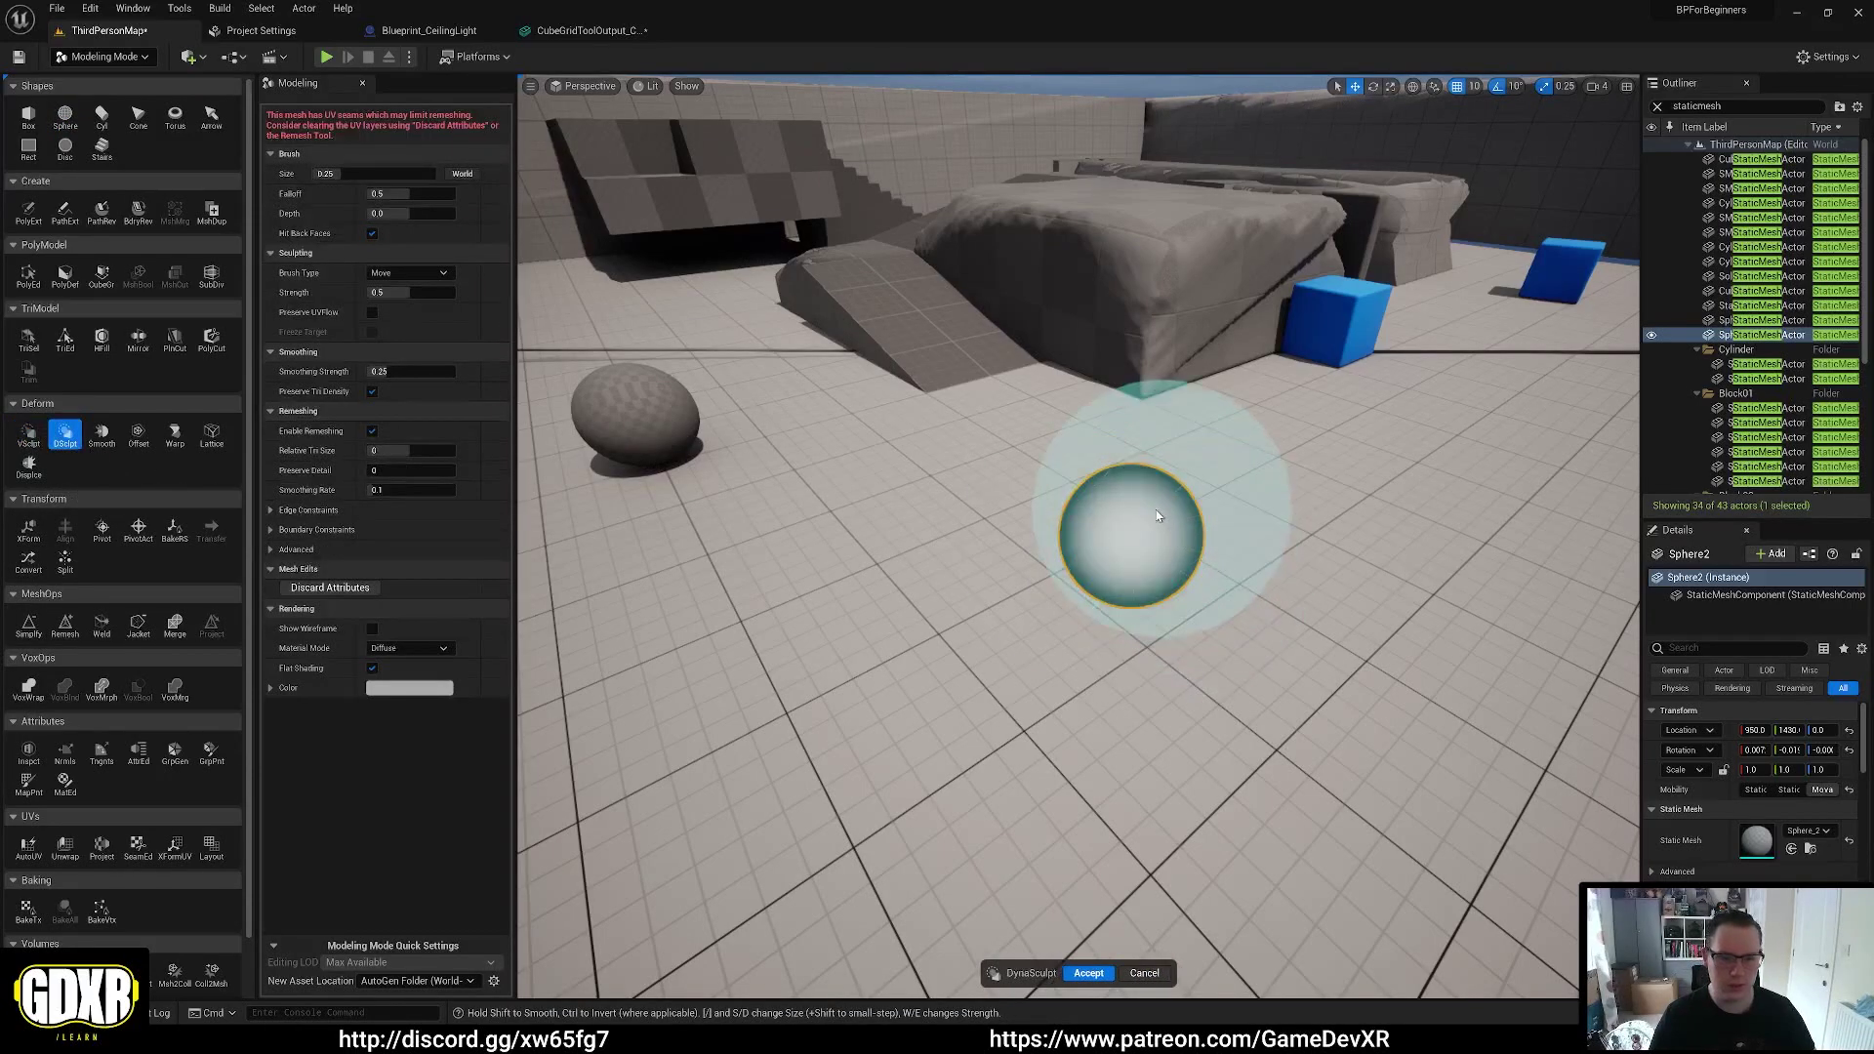
pyautogui.moveTo(400, 193); pyautogui.dragTo(322, 174)
pyautogui.moveTo(1144, 474)
pyautogui.mouseDown(button='right')
pyautogui.moveTo(1144, 576)
pyautogui.moveTo(1145, 440)
pyautogui.mouseUp(button='right')
pyautogui.press('w')
pyautogui.moveTo(1137, 532)
pyautogui.mouseDown(button='right')
pyautogui.moveTo(1093, 547)
pyautogui.moveTo(1138, 562)
pyautogui.mouseUp(button='right')
pyautogui.press('s')
pyautogui.moveTo(1052, 571)
pyautogui.mouseDown()
pyautogui.moveTo(1030, 607)
pyautogui.moveTo(928, 615)
pyautogui.mouseUp()
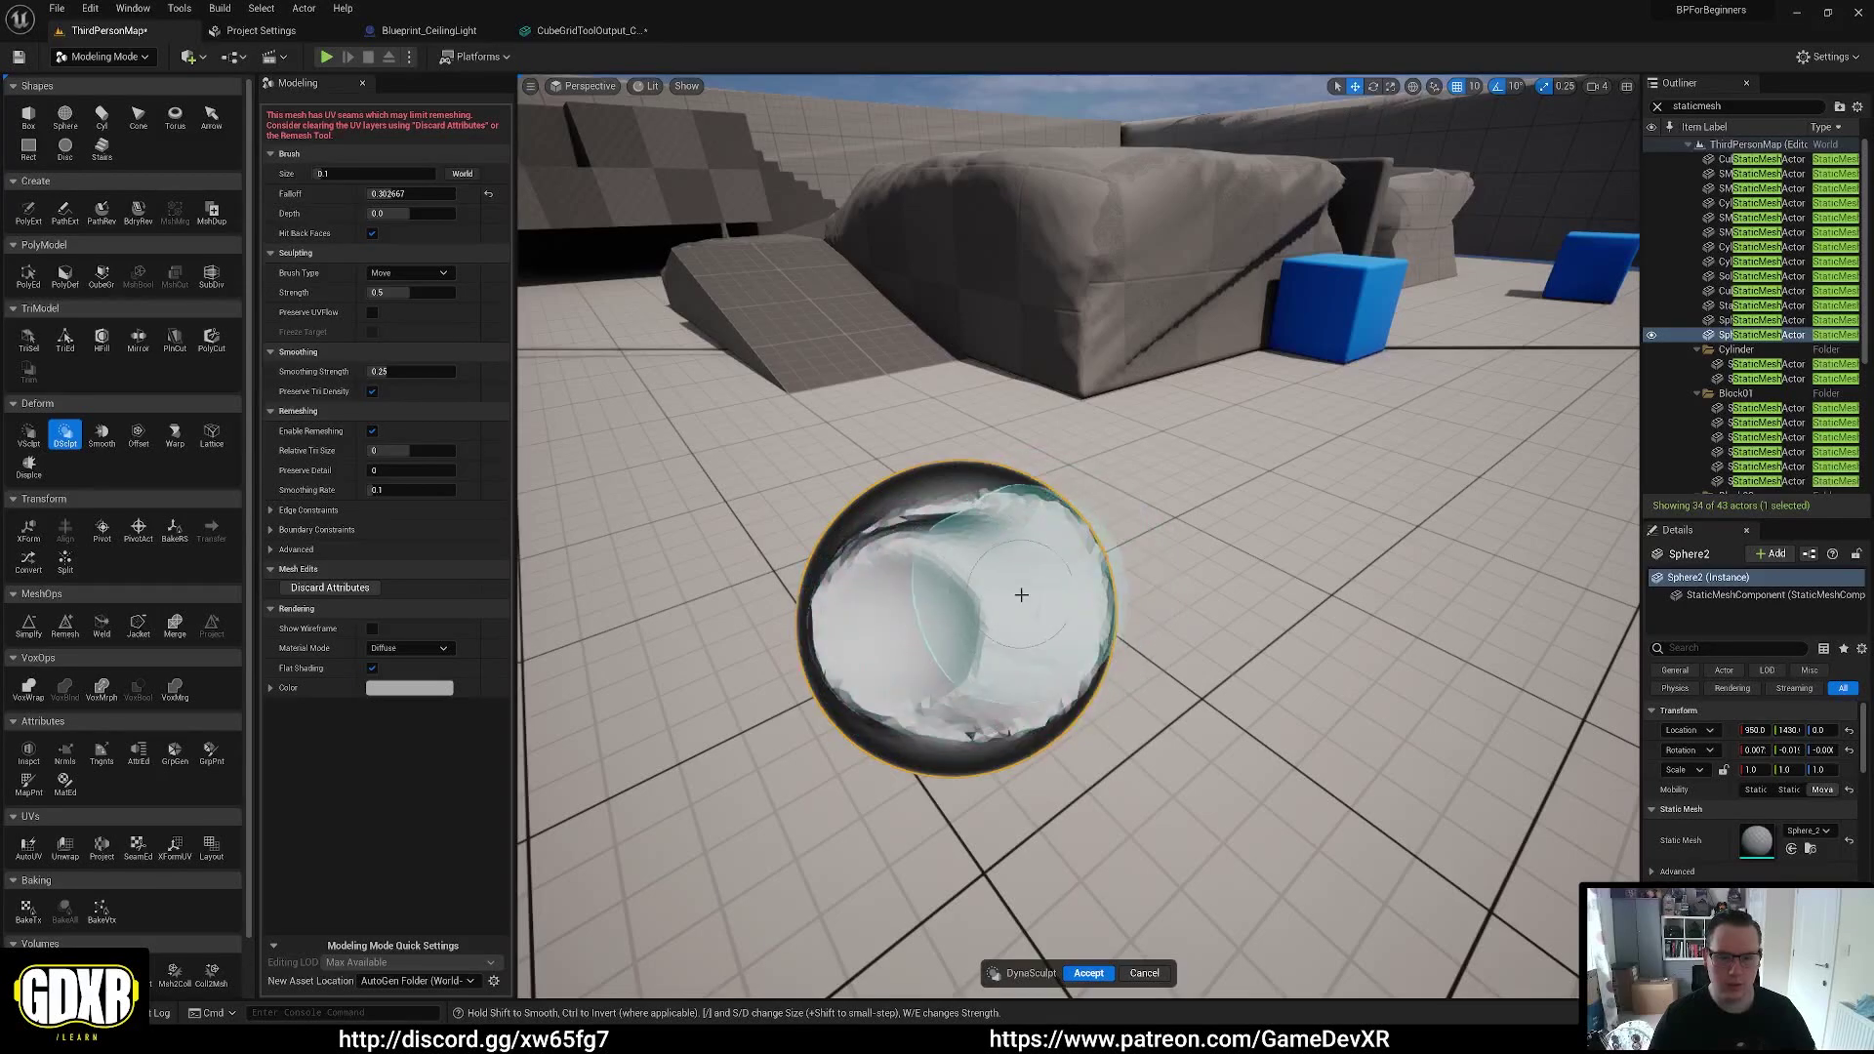
pyautogui.hotkey('ctrl', 'z')
# Pull several arms outward from different sides of the second sphere with the Move brush
pyautogui.moveTo(1064, 567); pyautogui.dragTo(1207, 530)
pyautogui.press('a')
pyautogui.moveTo(1267, 537); pyautogui.dragTo(1367, 498, button='right')
pyautogui.moveTo(1285, 522); pyautogui.dragTo(1109, 418)
pyautogui.press('d')
pyautogui.moveTo(1403, 469); pyautogui.dragTo(1152, 513, button='right')
pyautogui.moveTo(1228, 436); pyautogui.dragTo(1543, 363)
pyautogui.moveTo(1410, 388); pyautogui.dragTo(1523, 391, button='right')
pyautogui.press('a')
pyautogui.press('s')
pyautogui.press('d')
pyautogui.moveTo(1342, 429)
pyautogui.mouseDown(button='right')
pyautogui.moveTo(1226, 527)
pyautogui.moveTo(1189, 507)
pyautogui.mouseUp(button='right')
# Lengthen the sphere's arms and bend them down toward the floor like legs
pyautogui.moveTo(1079, 488)
pyautogui.mouseDown()
pyautogui.moveTo(951, 471)
pyautogui.moveTo(763, 573)
pyautogui.moveTo(734, 566)
pyautogui.mouseUp()
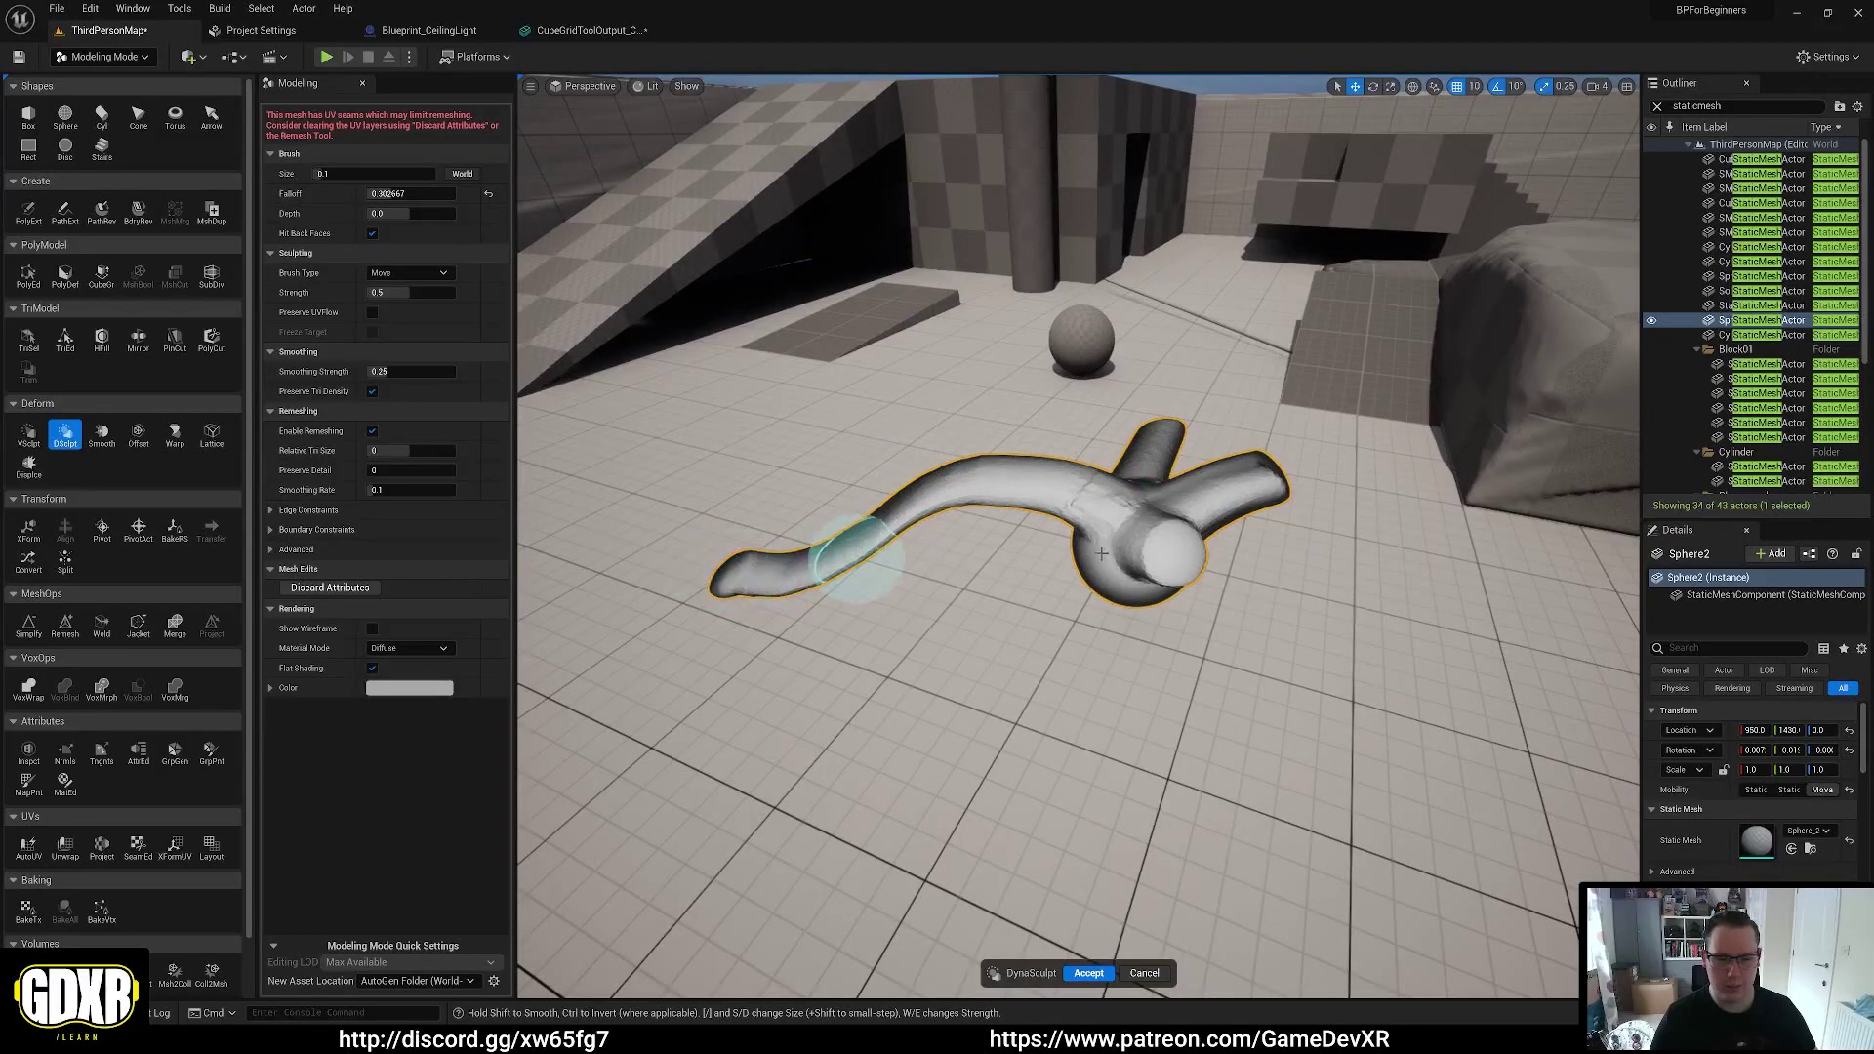
pyautogui.moveTo(1274, 469)
pyautogui.mouseDown()
pyautogui.moveTo(1339, 540)
pyautogui.moveTo(1435, 548)
pyautogui.mouseUp()
pyautogui.moveTo(1444, 553)
pyautogui.mouseDown(button='right')
pyautogui.moveTo(1174, 468)
pyautogui.moveTo(1159, 551)
pyautogui.mouseUp(button='right')
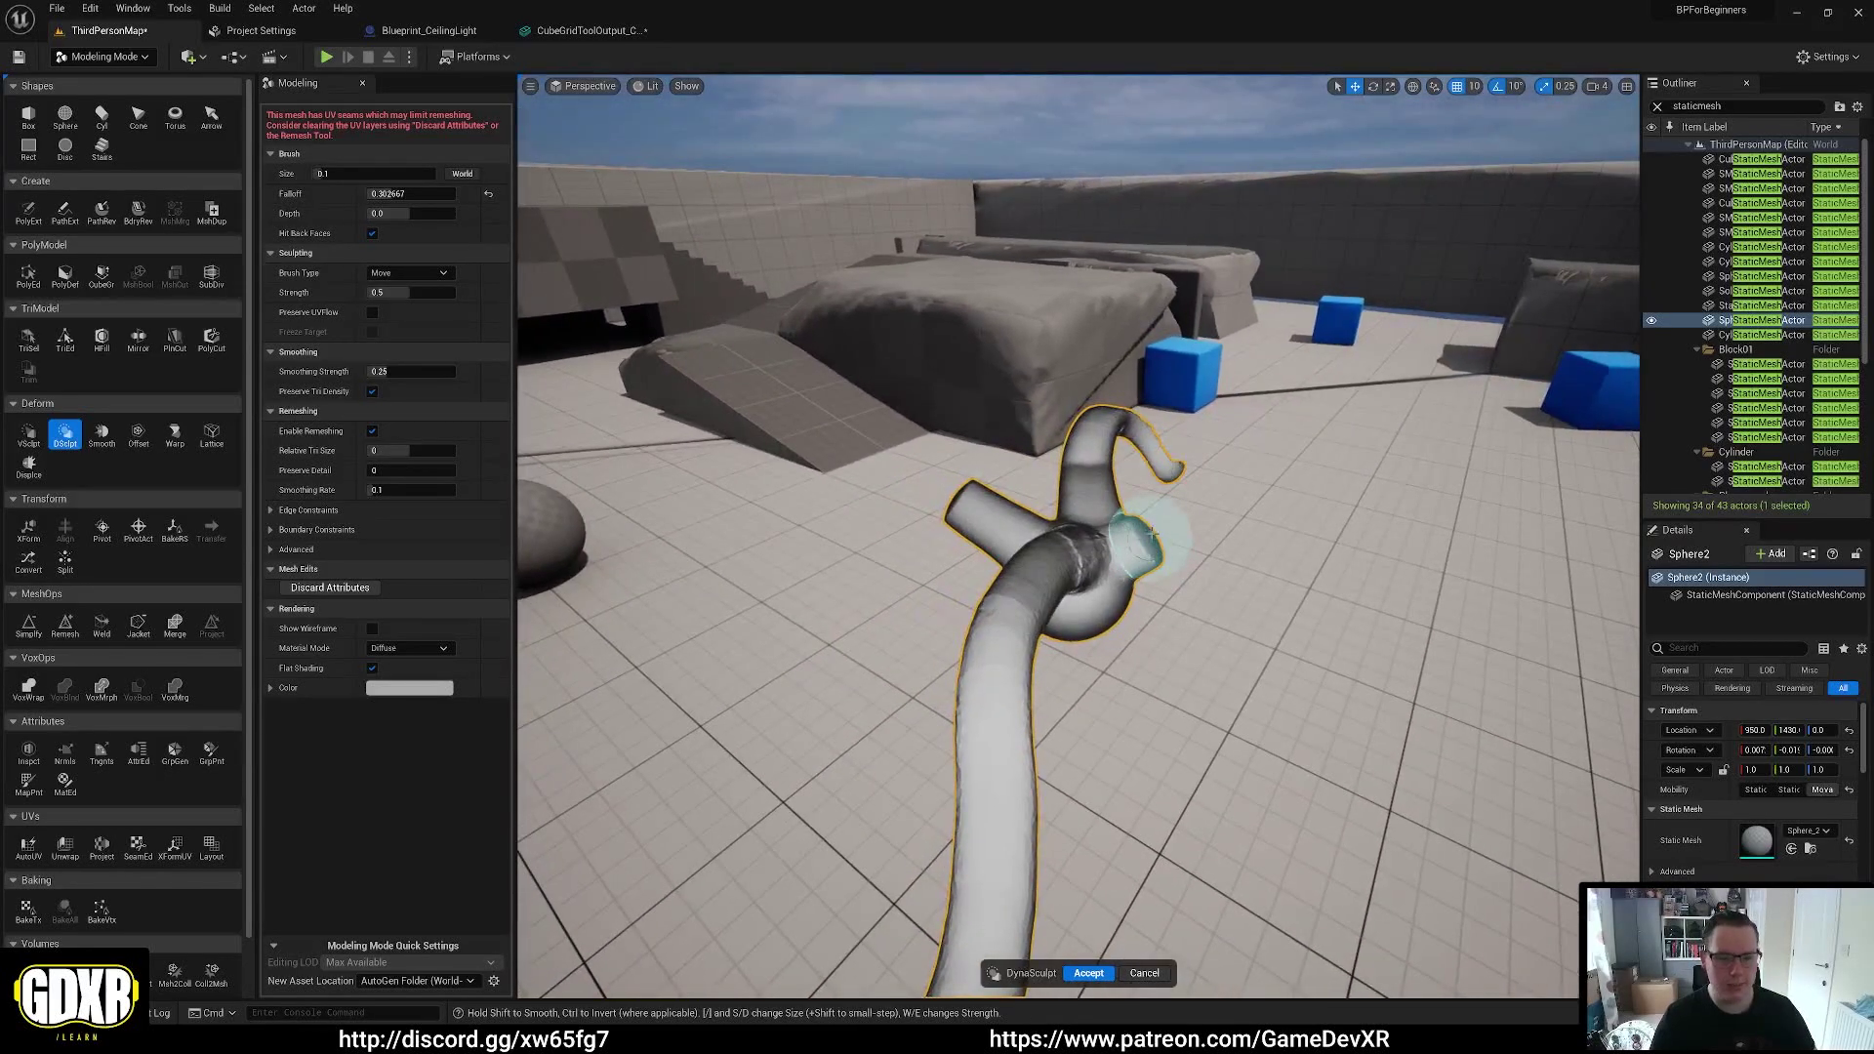
pyautogui.moveTo(1155, 527)
pyautogui.mouseDown()
pyautogui.moveTo(1330, 544)
pyautogui.moveTo(1348, 657)
pyautogui.mouseUp()
pyautogui.moveTo(1004, 557)
pyautogui.mouseDown(button='right')
pyautogui.moveTo(1187, 532)
pyautogui.moveTo(912, 502)
pyautogui.mouseUp(button='right')
pyautogui.moveTo(873, 499)
pyautogui.mouseDown()
pyautogui.moveTo(790, 636)
pyautogui.moveTo(795, 674)
pyautogui.mouseUp()
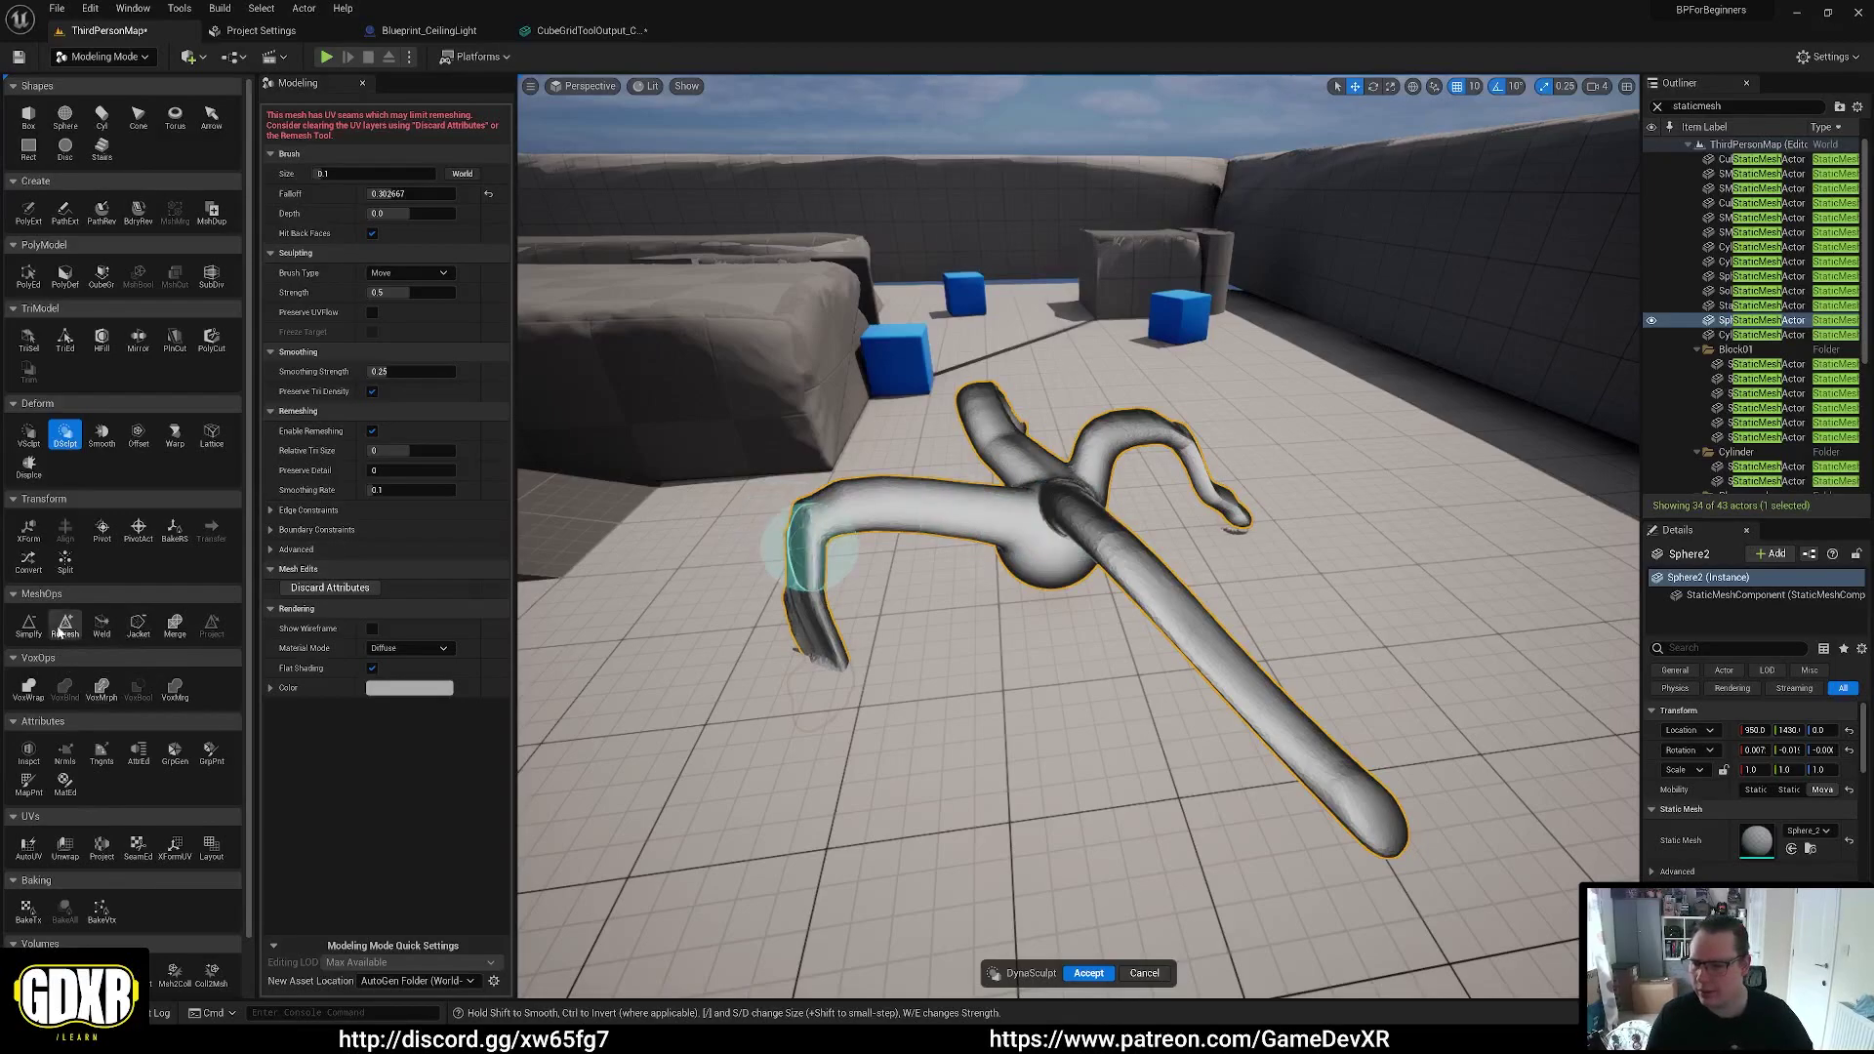
# Finish the sculpt and open the legged shape in the Remesh tool to inspect its triangle mesh
pyautogui.click(105, 609)
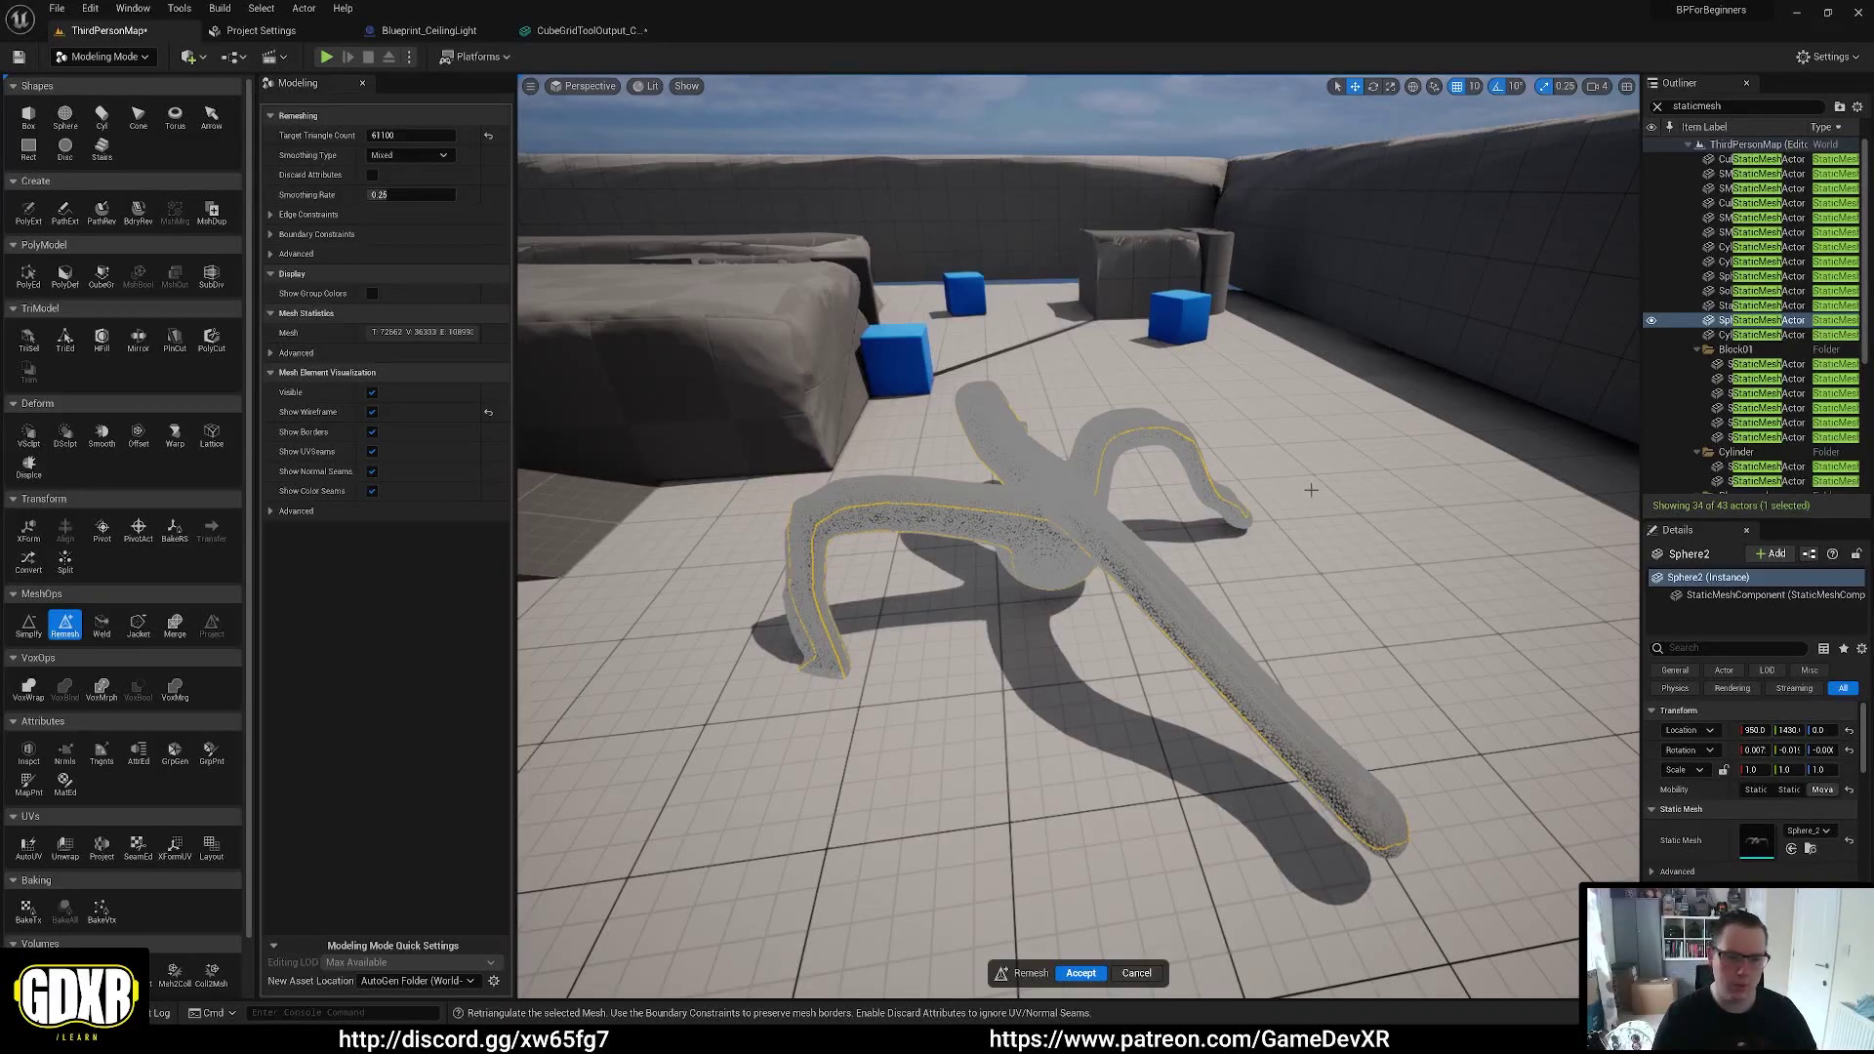
pyautogui.moveTo(1314, 490); pyautogui.dragTo(1201, 596, button='right')
pyautogui.press('w')
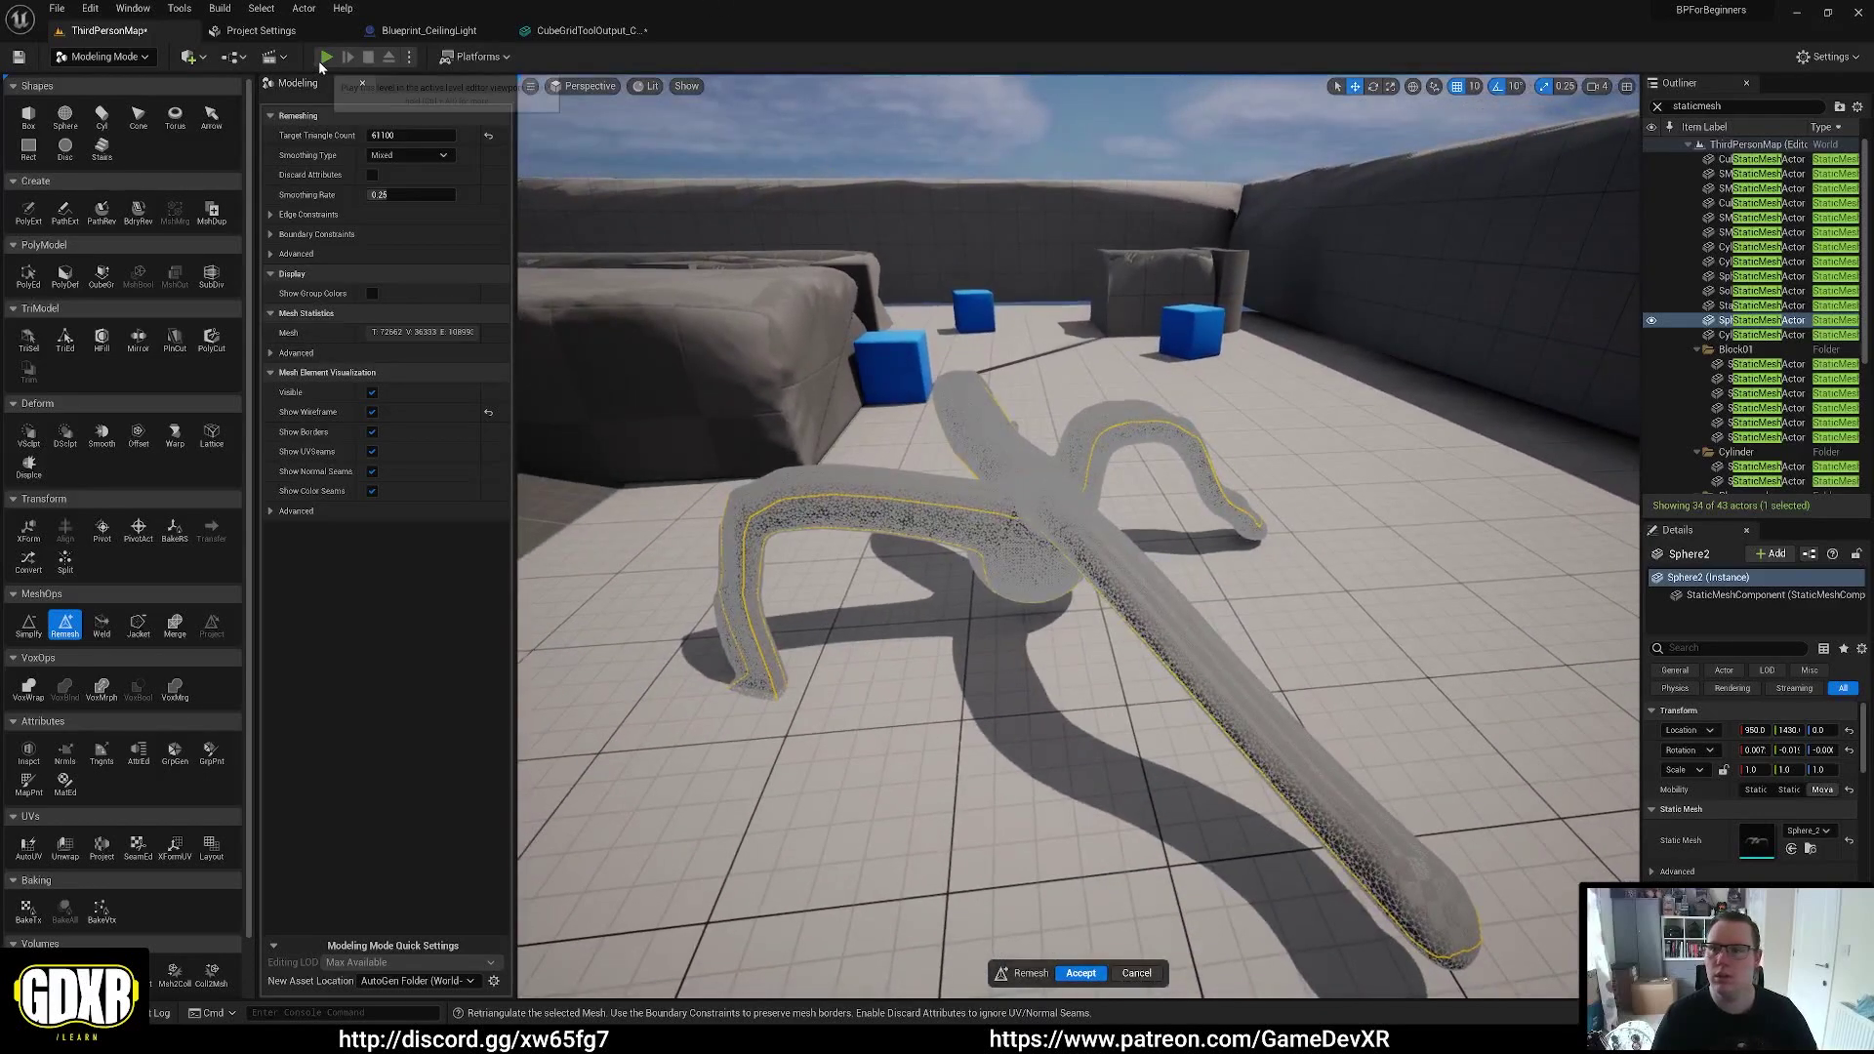
# Play the level and run and jump the character over the sculpted legged shape to test it
pyautogui.click(326, 56)
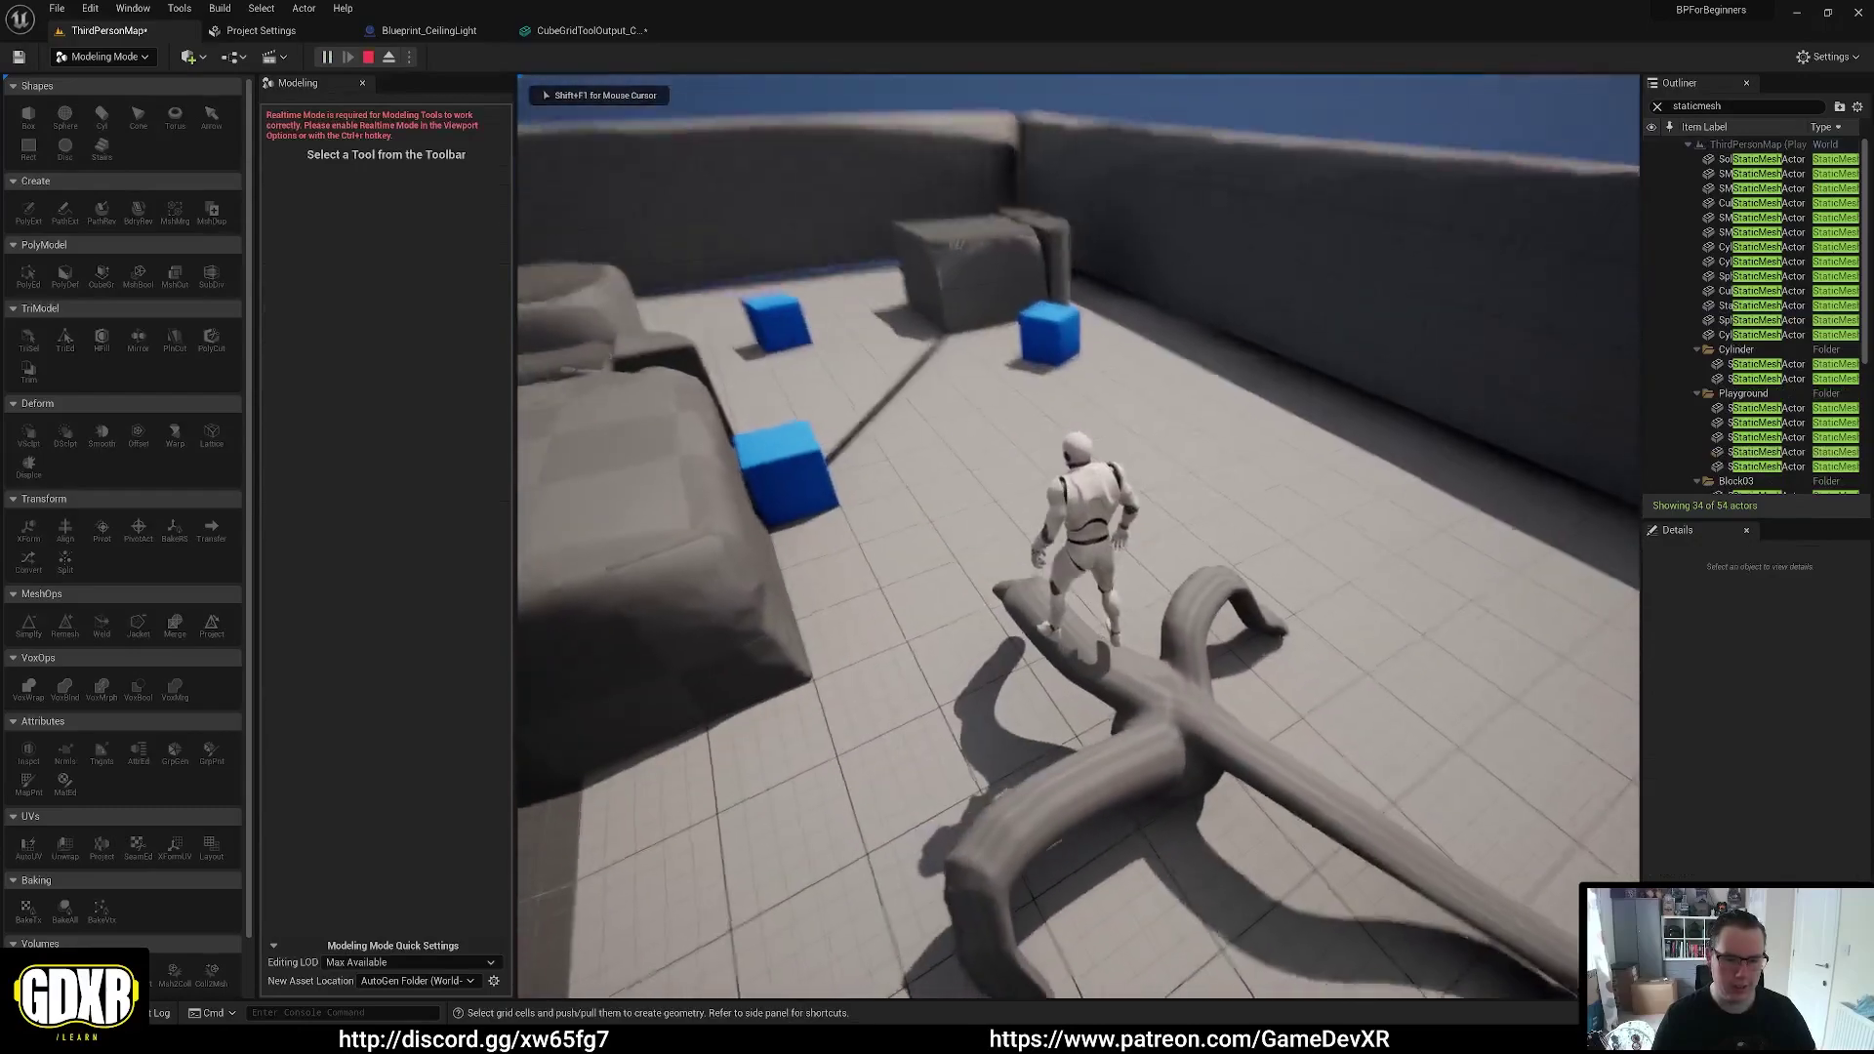
pyautogui.press('s')
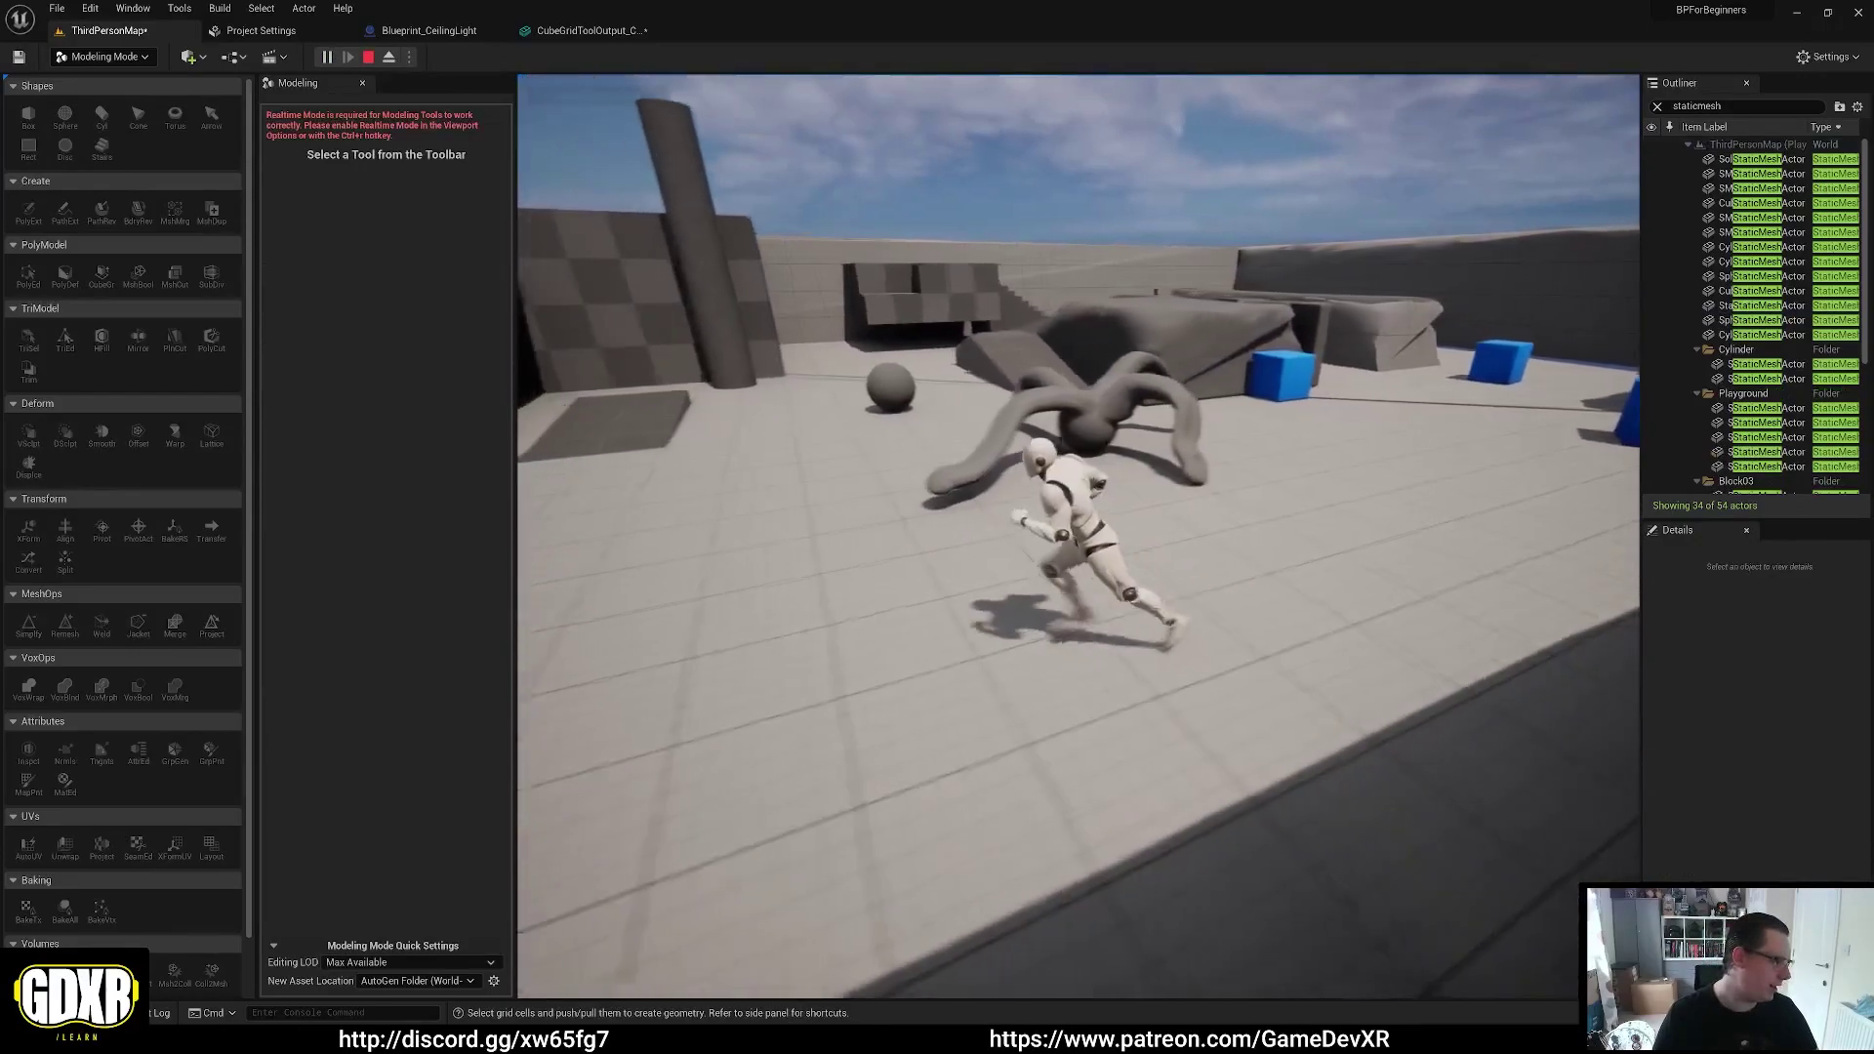
pyautogui.press('w')
pyautogui.press('space')
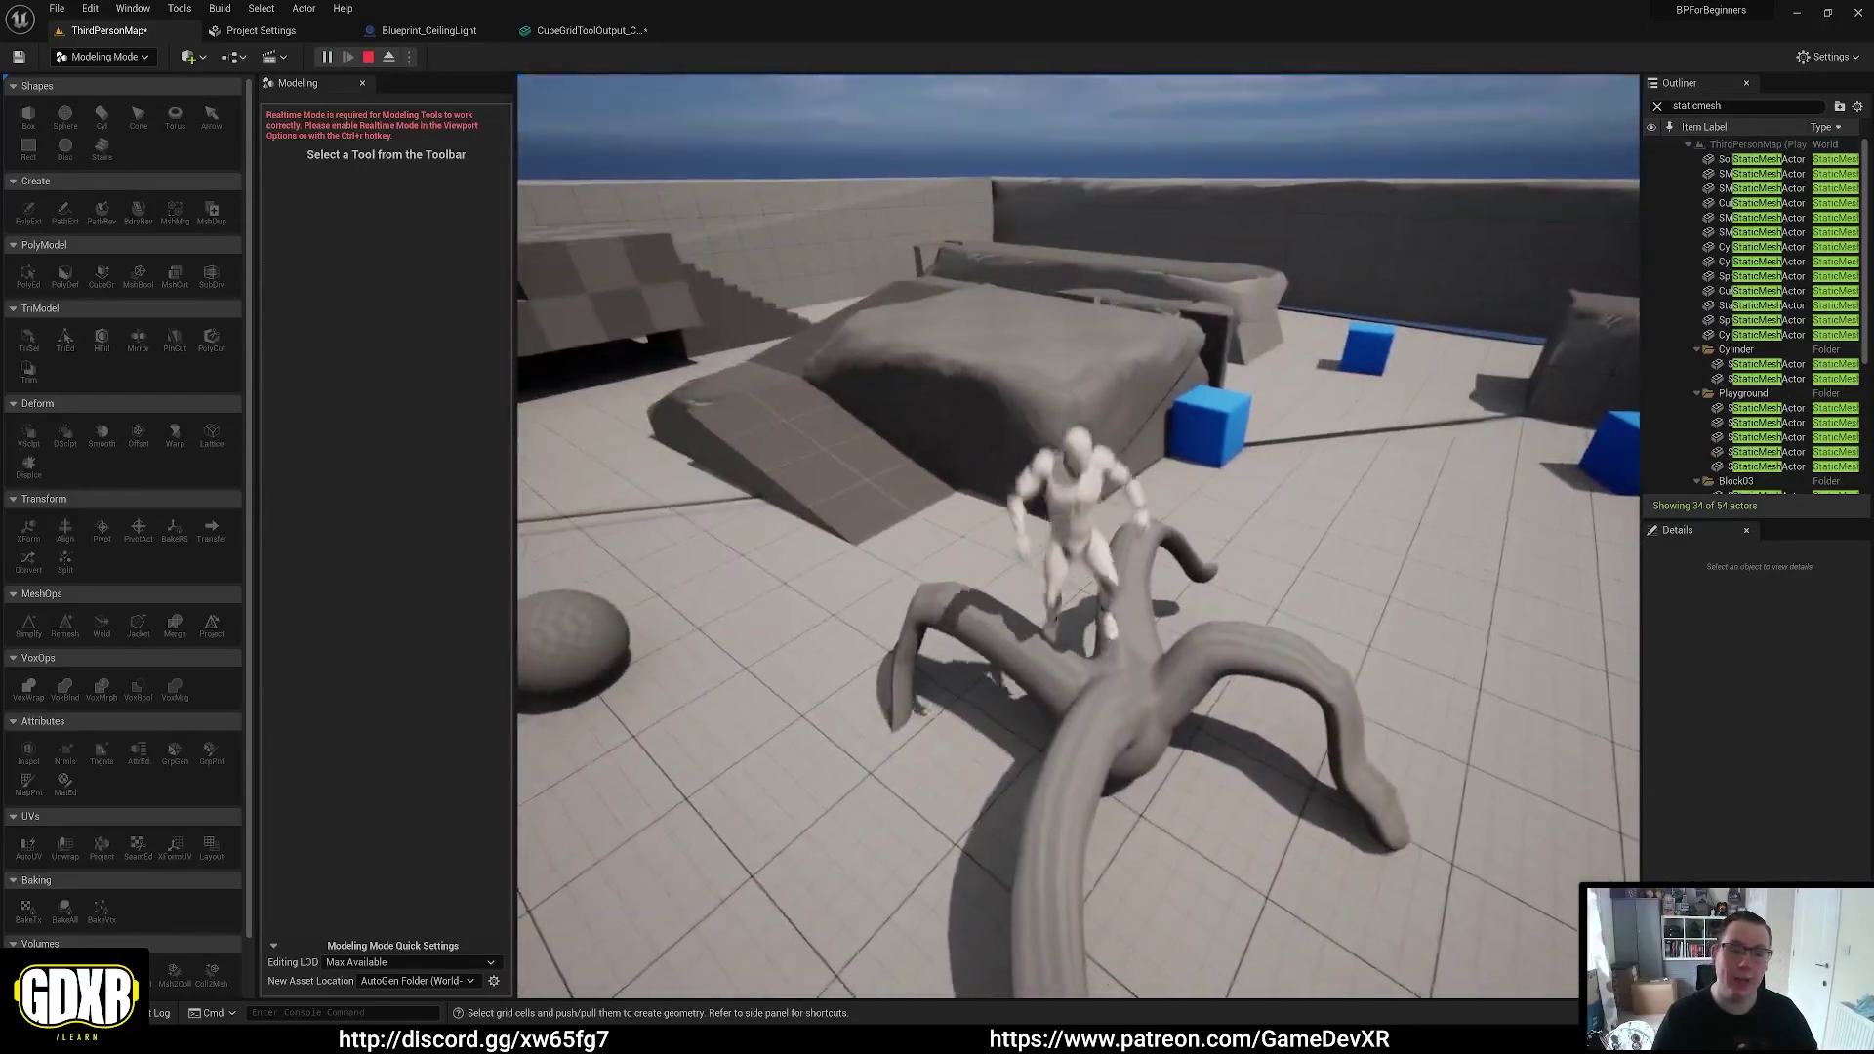
pyautogui.press('s')
pyautogui.press('w')
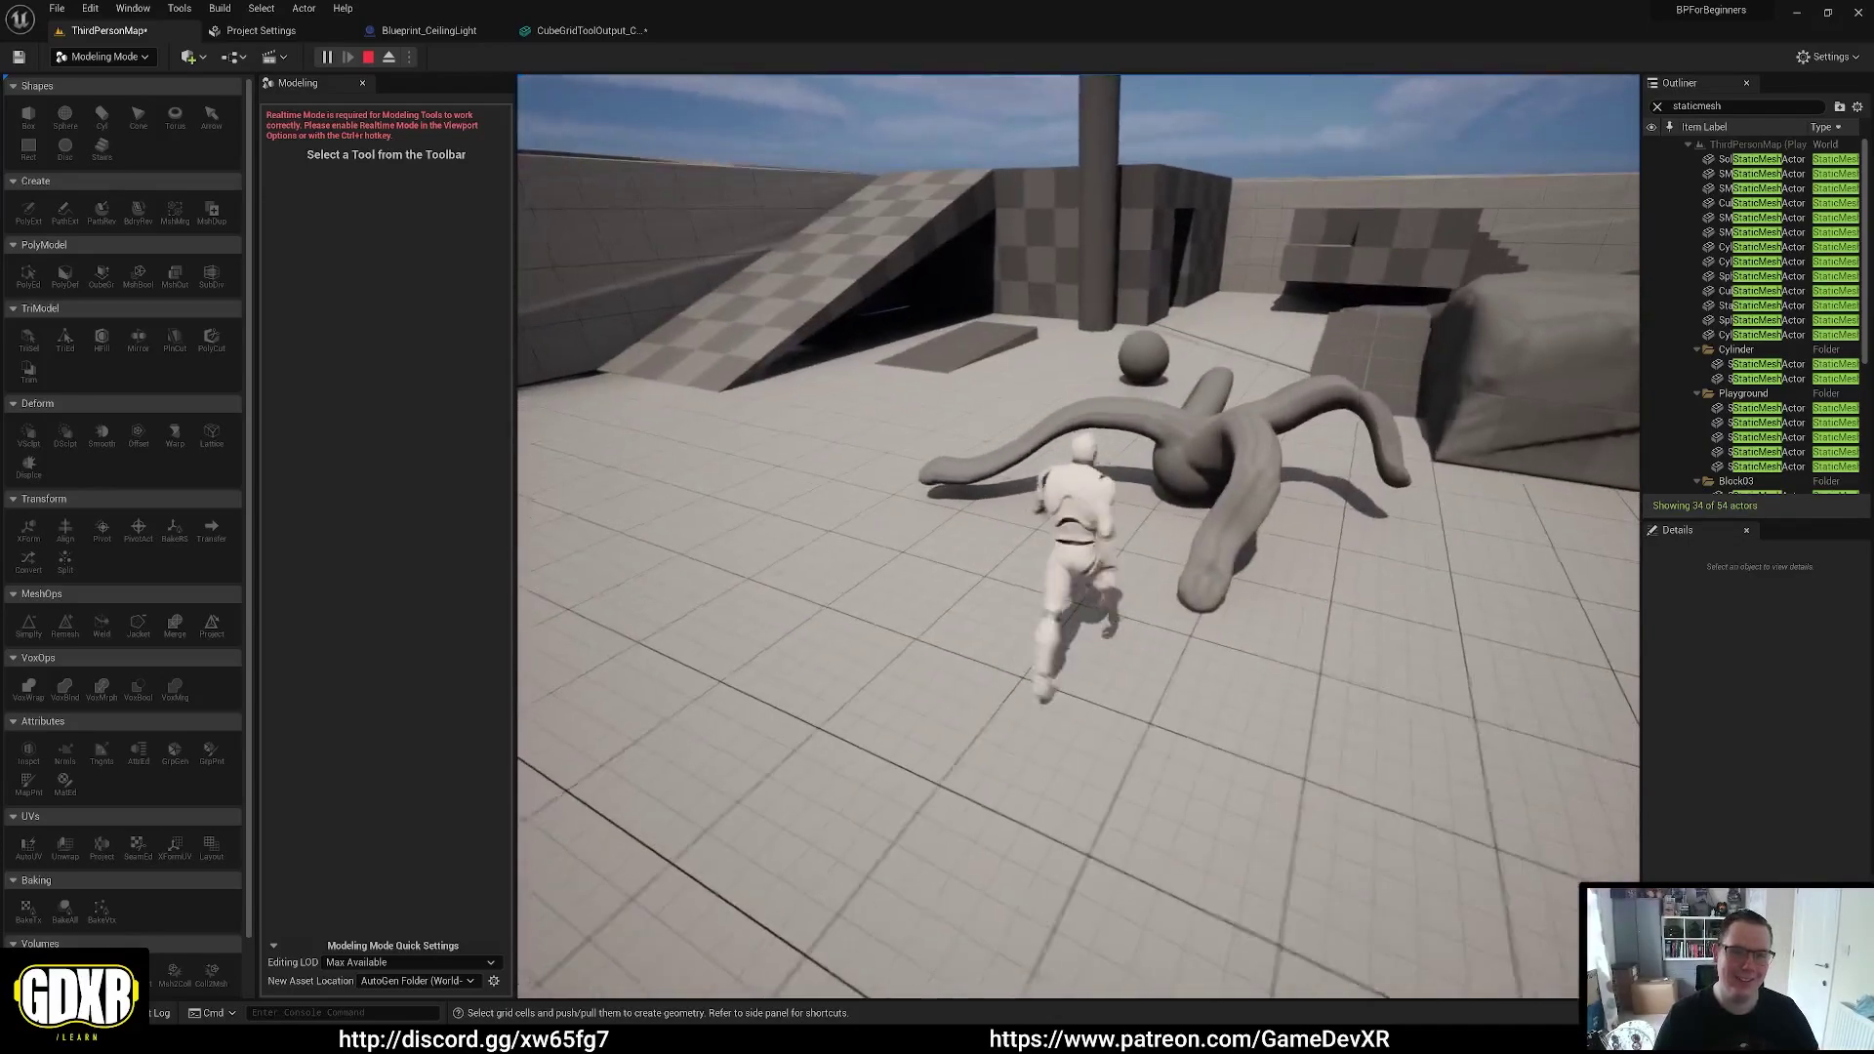
# Run the character up the checkered ramp, over the platform and down to the plain sphere, ending the play test
pyautogui.press('a')
pyautogui.press('w')
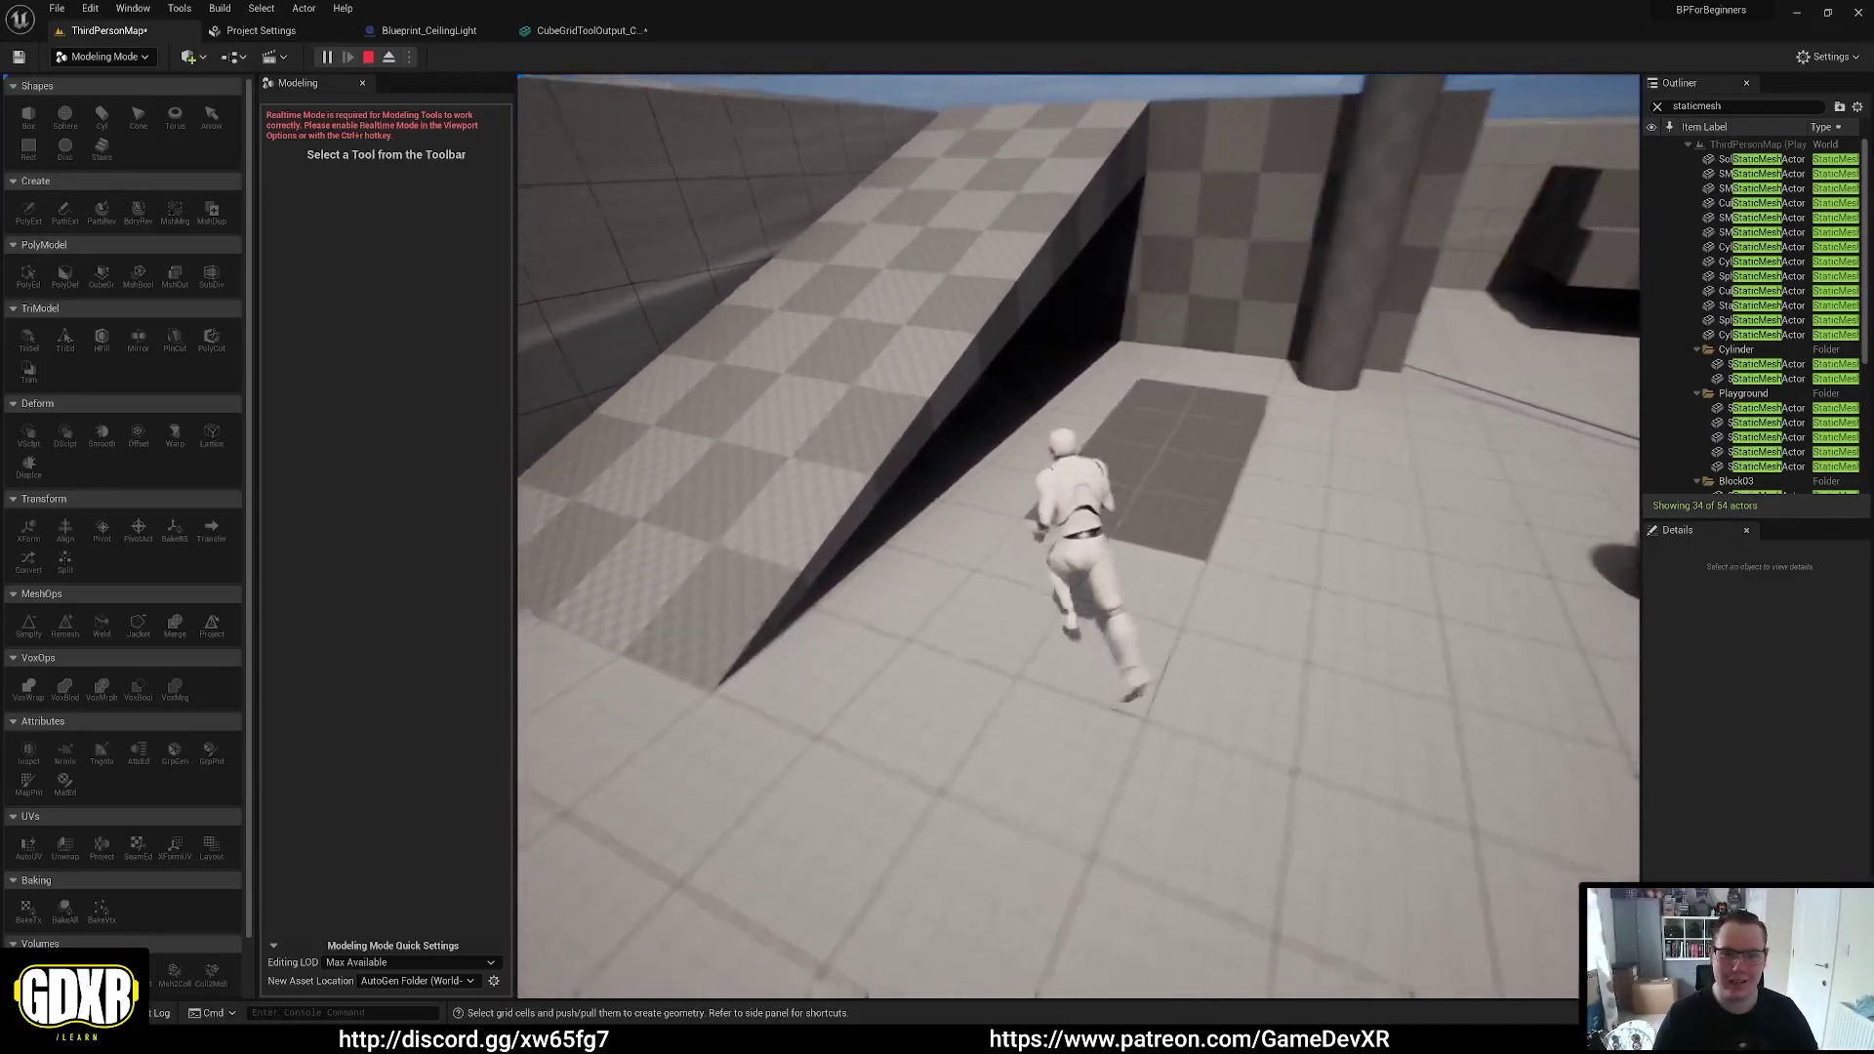
pyautogui.press('w')
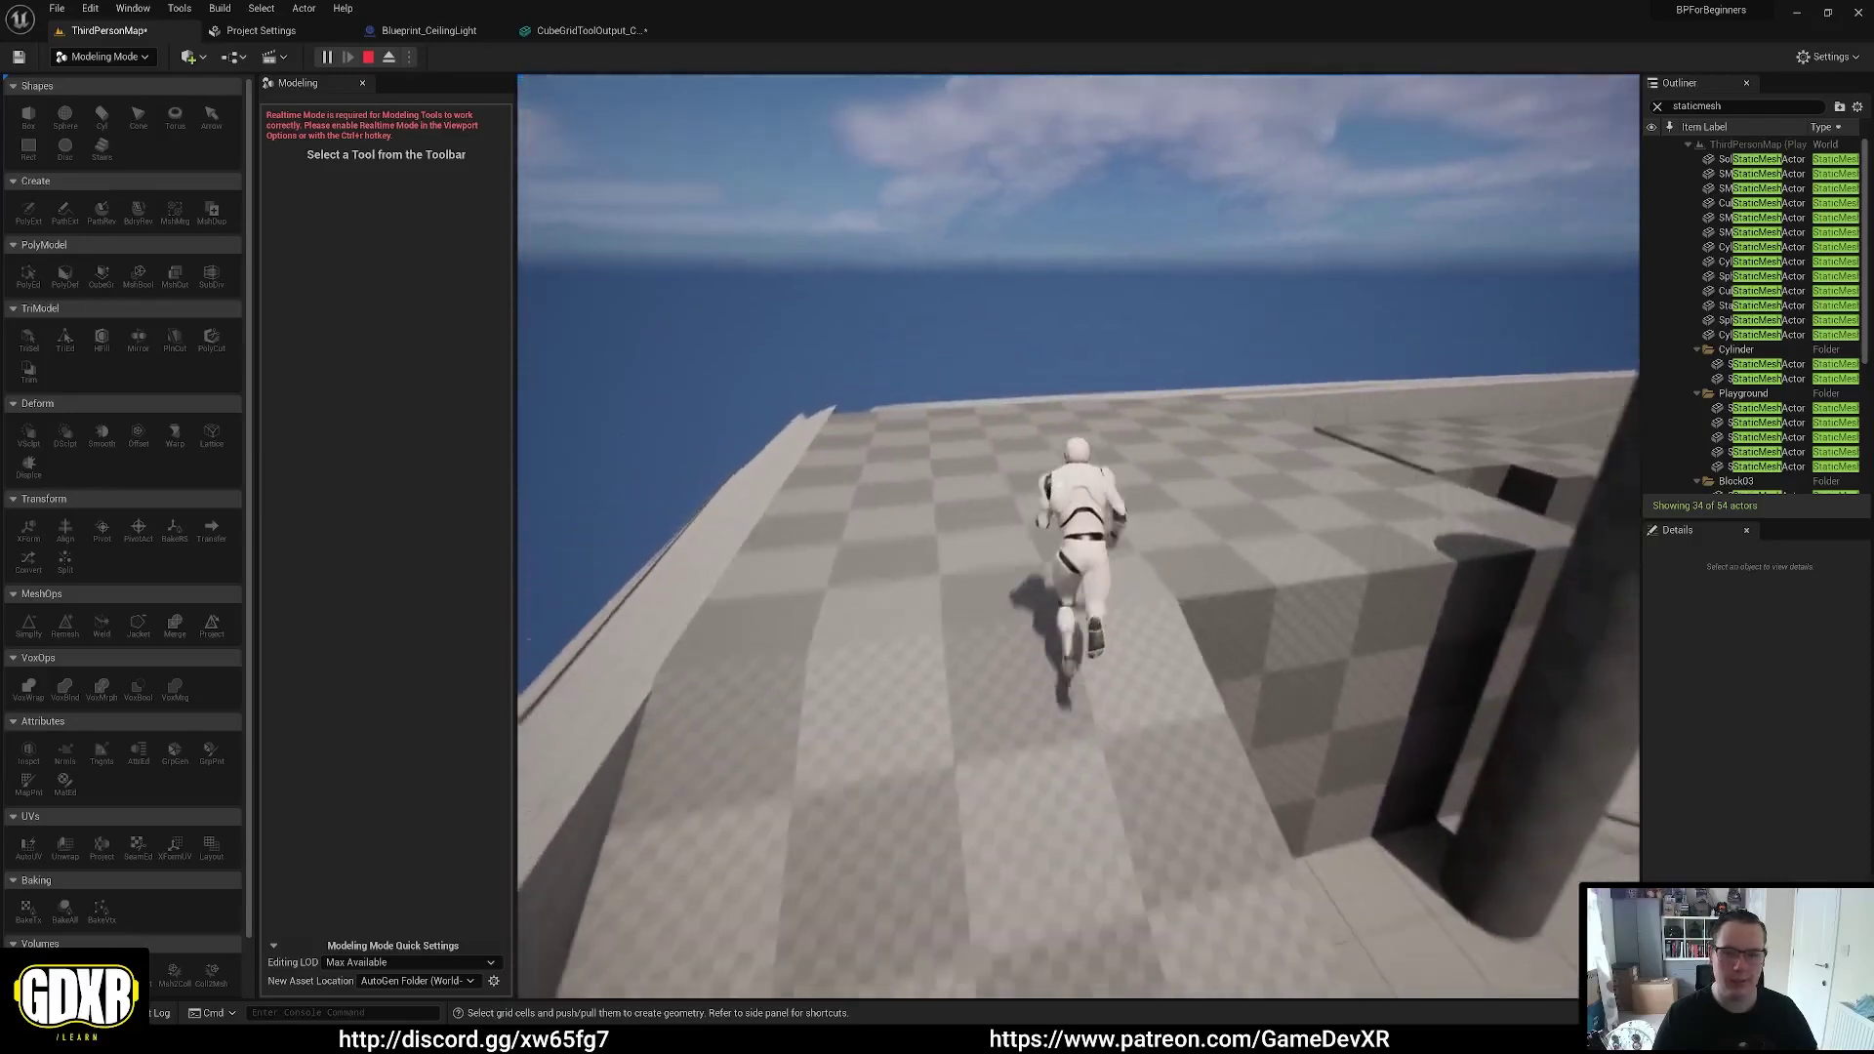
pyautogui.press('d')
pyautogui.press('w')
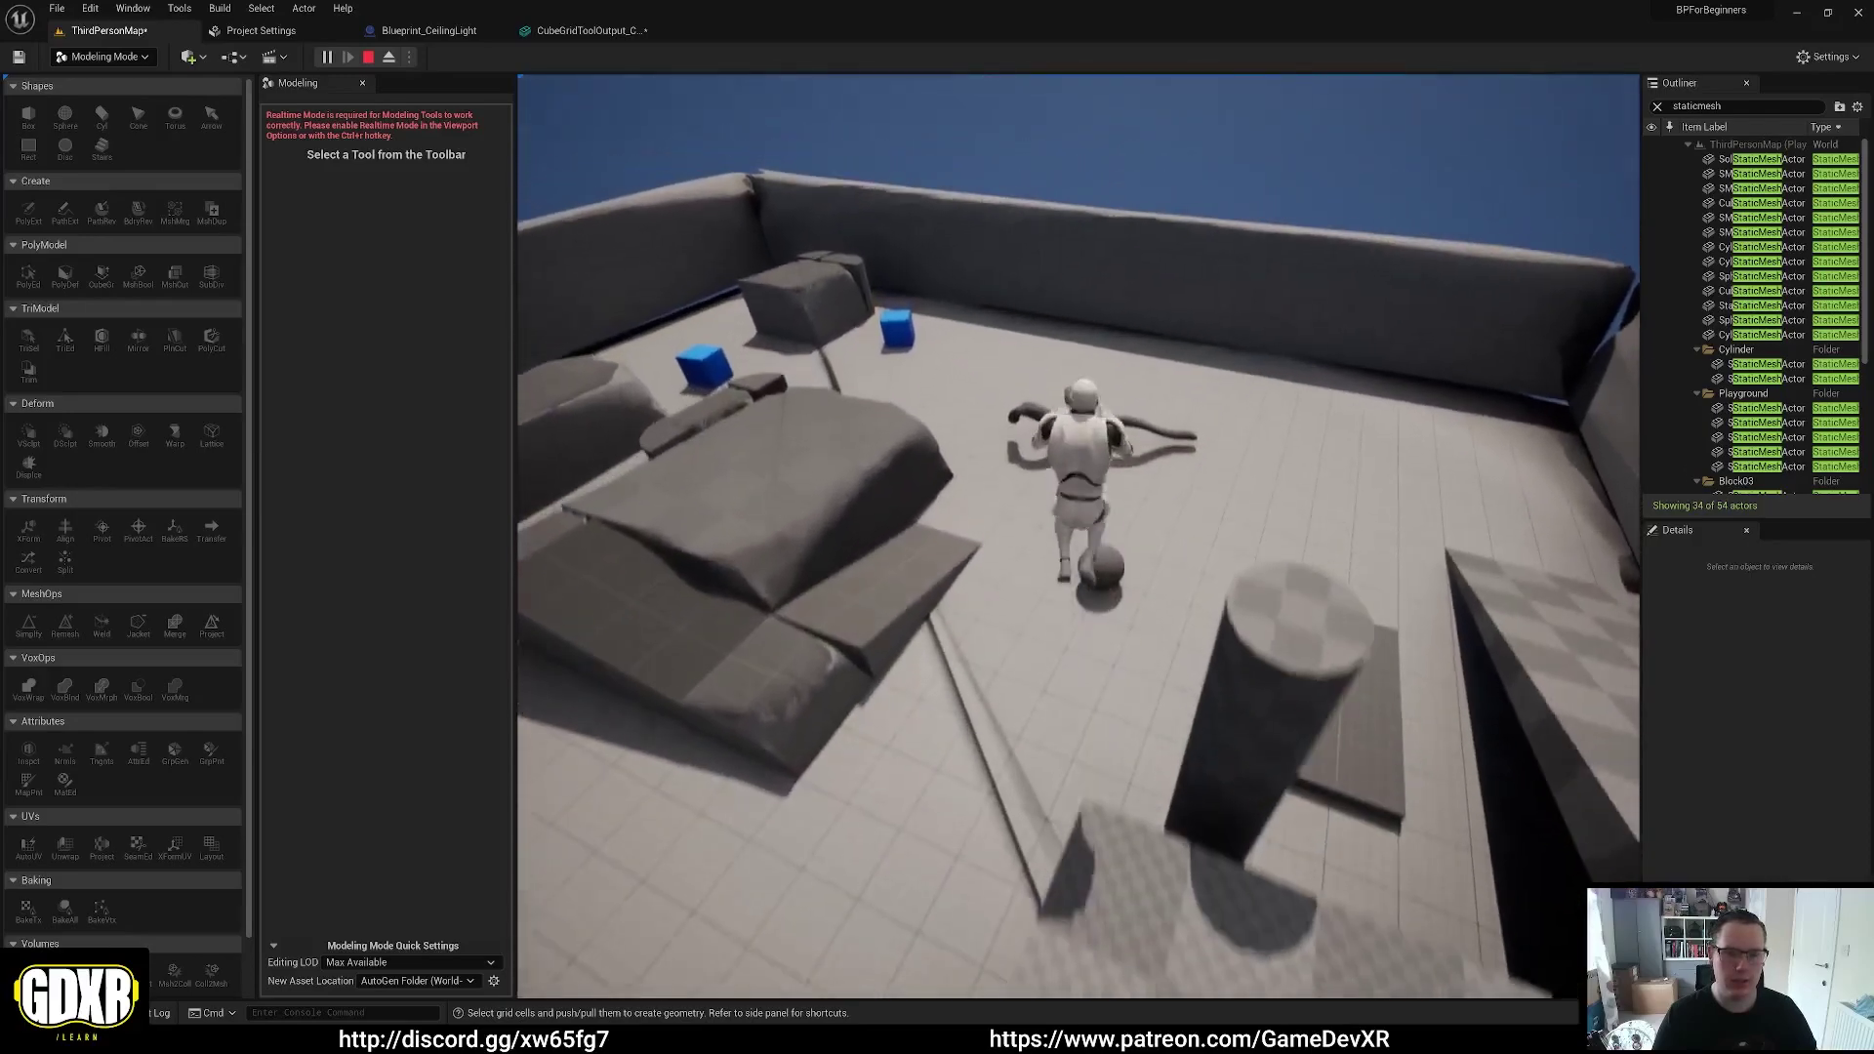
pyautogui.press('w')
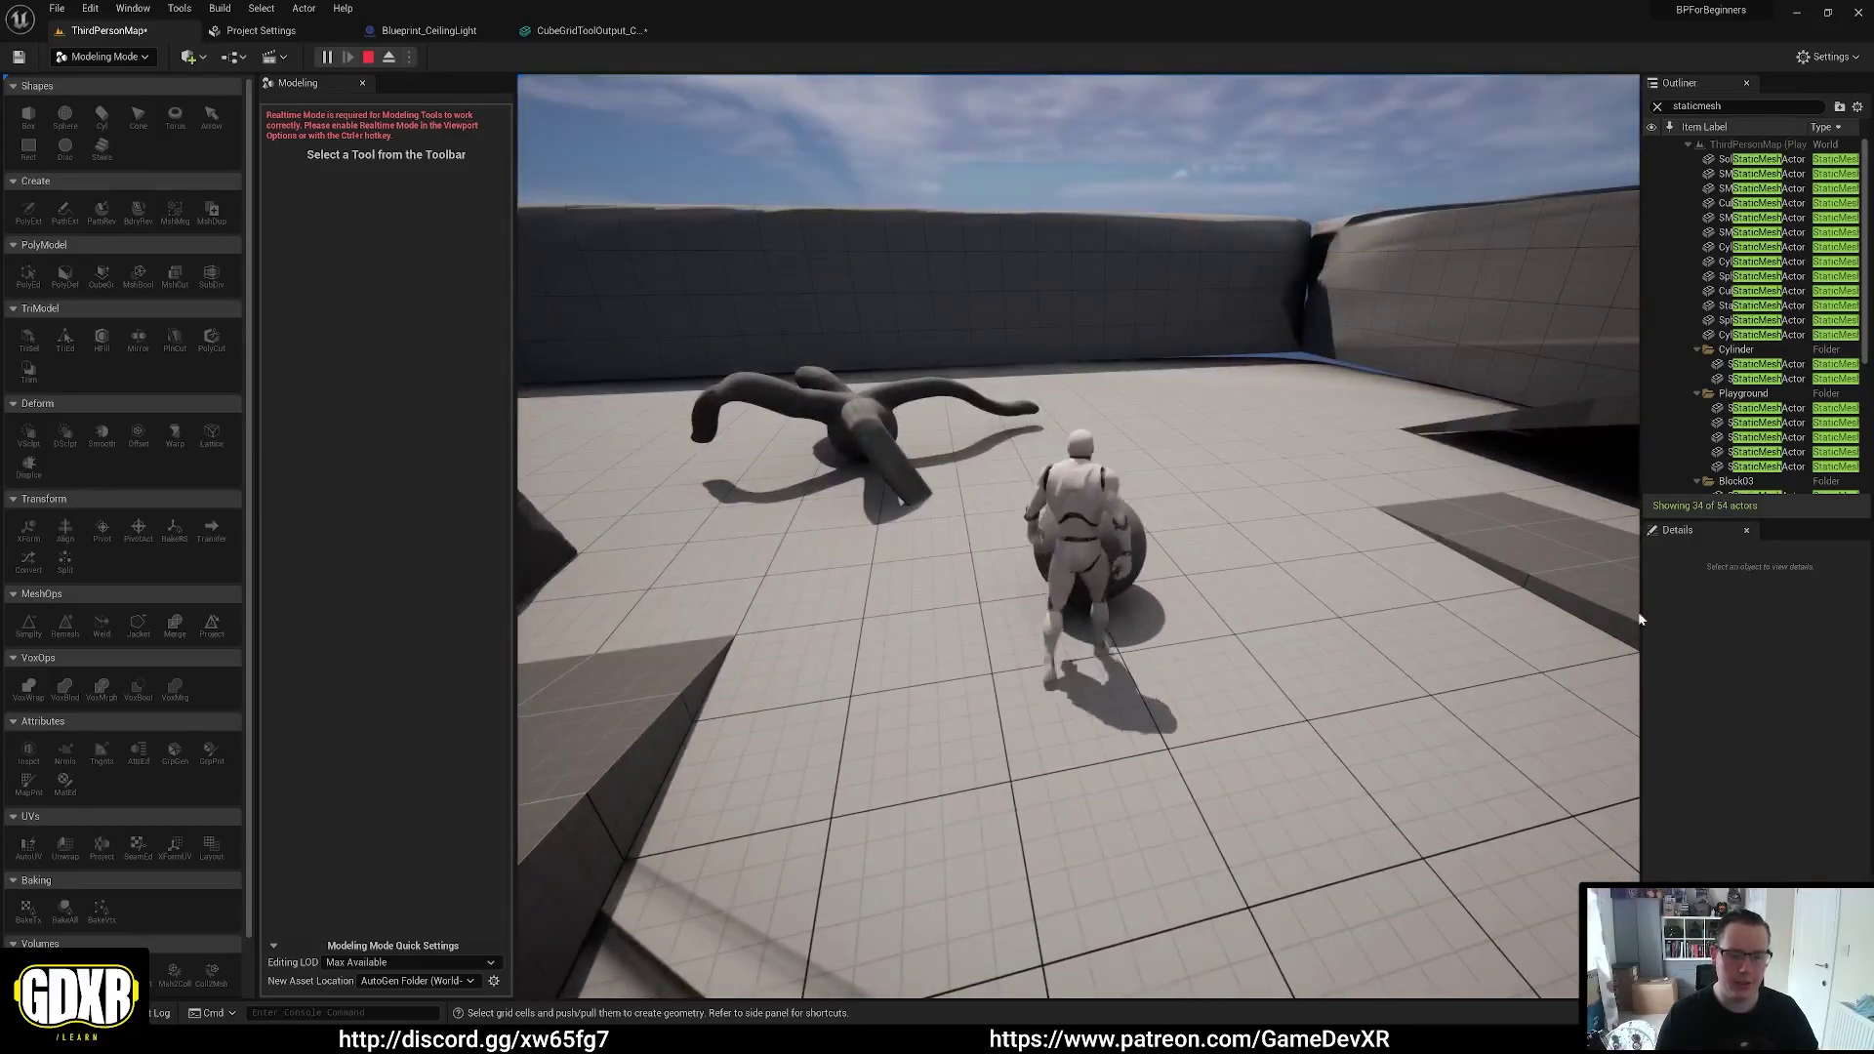
pyautogui.press('Escape')
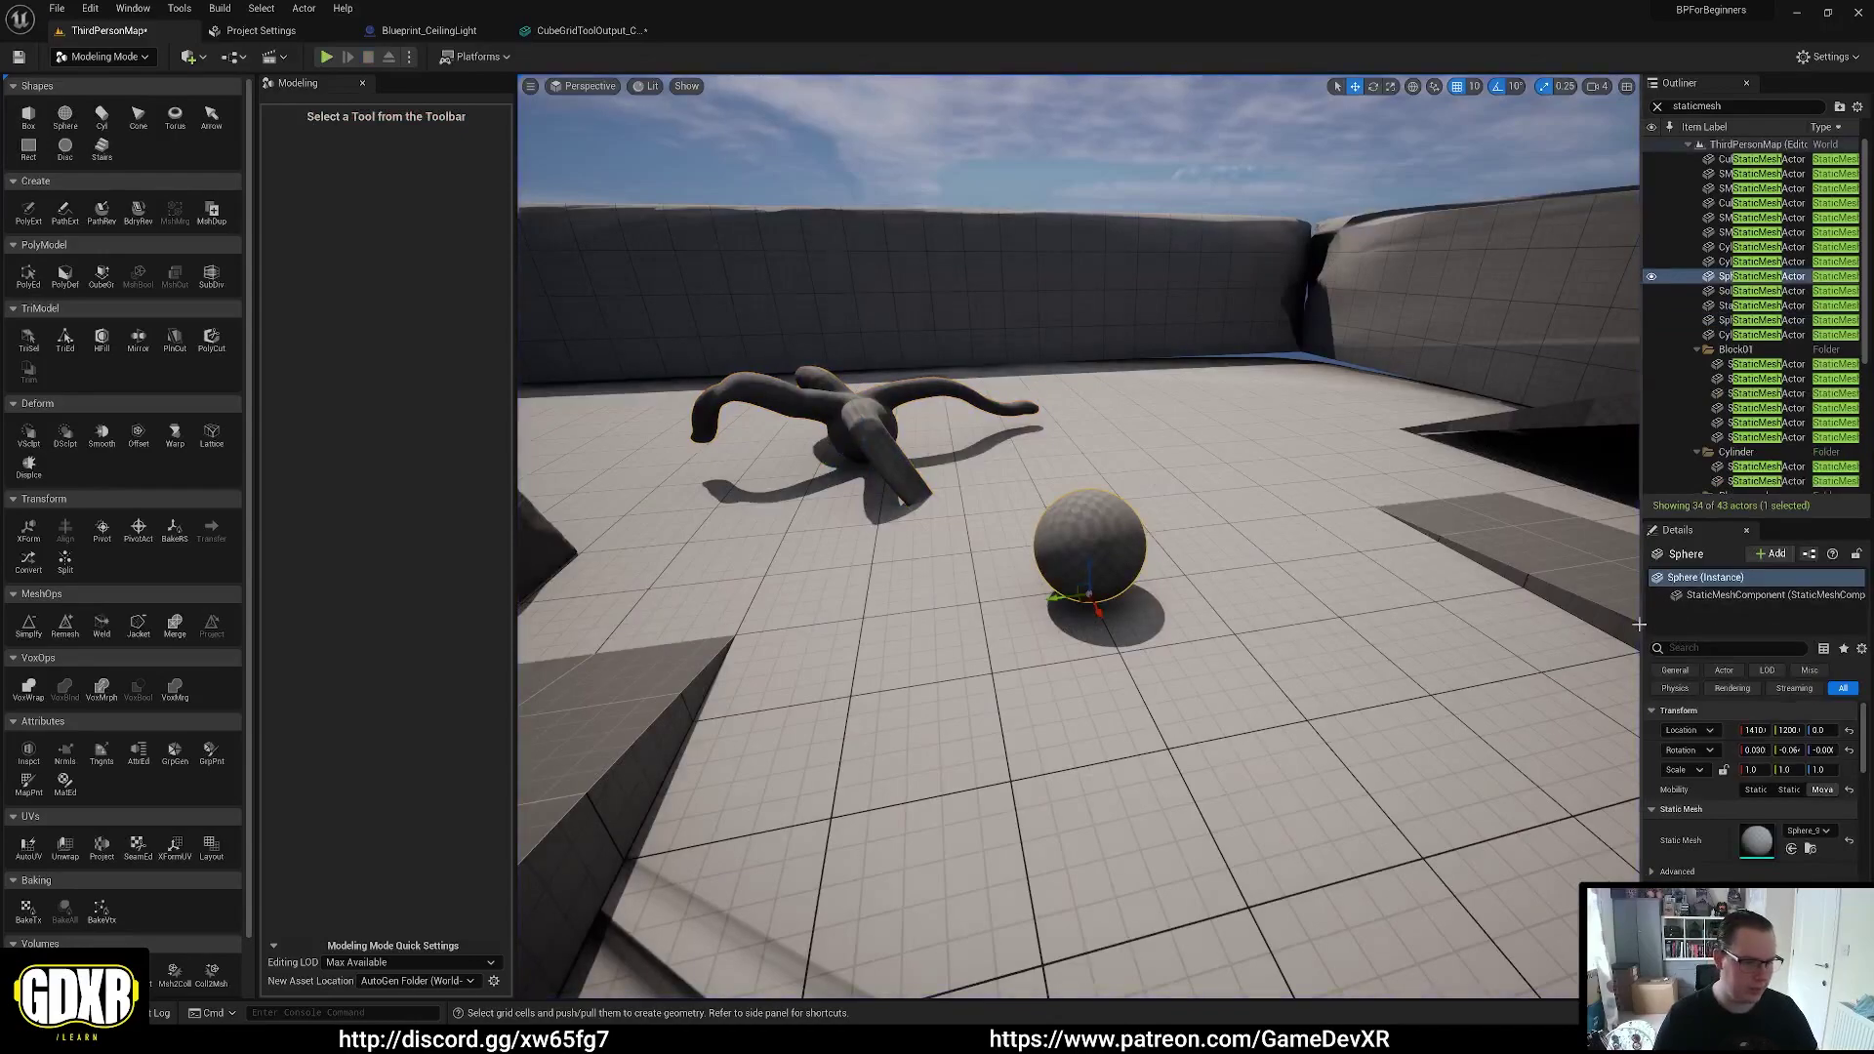
# Enlarge the property area and review the plain sphere's mobility, physics and collision settings
pyautogui.scroll(-3, 1725, 774)
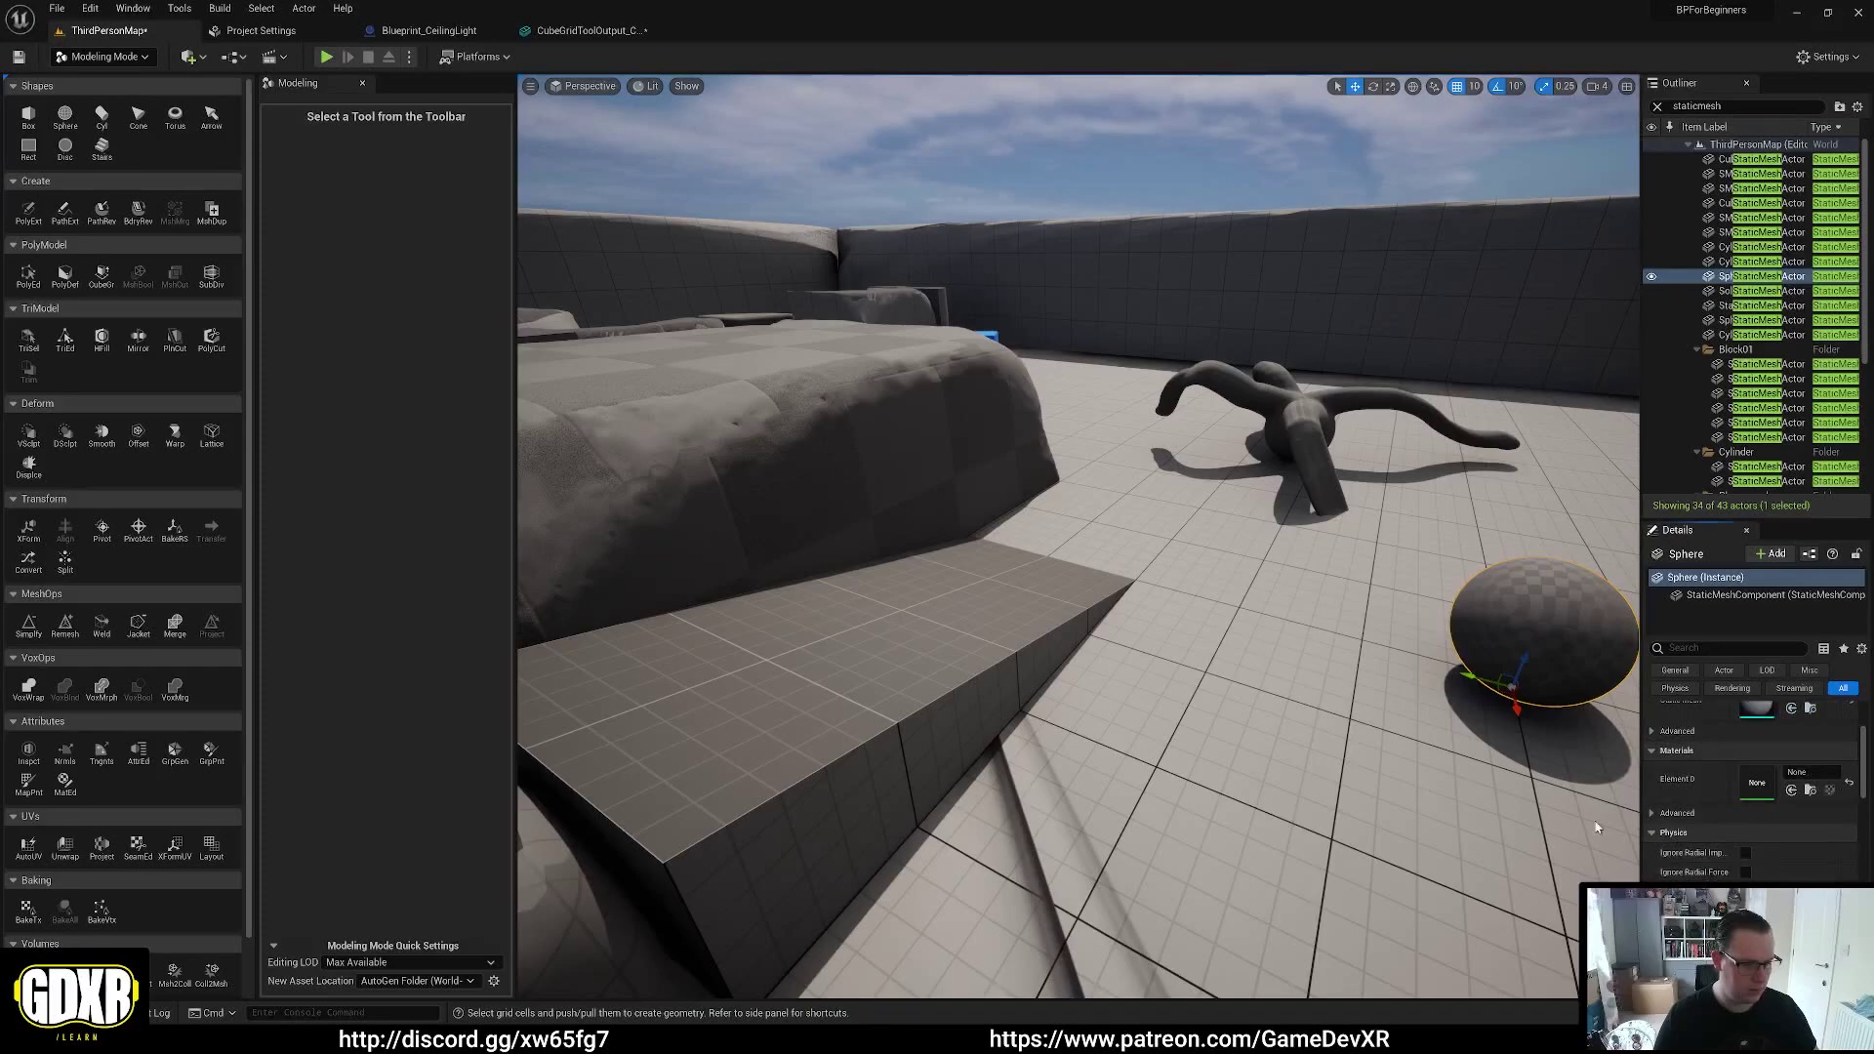
pyautogui.moveTo(1642, 802); pyautogui.dragTo(1355, 795)
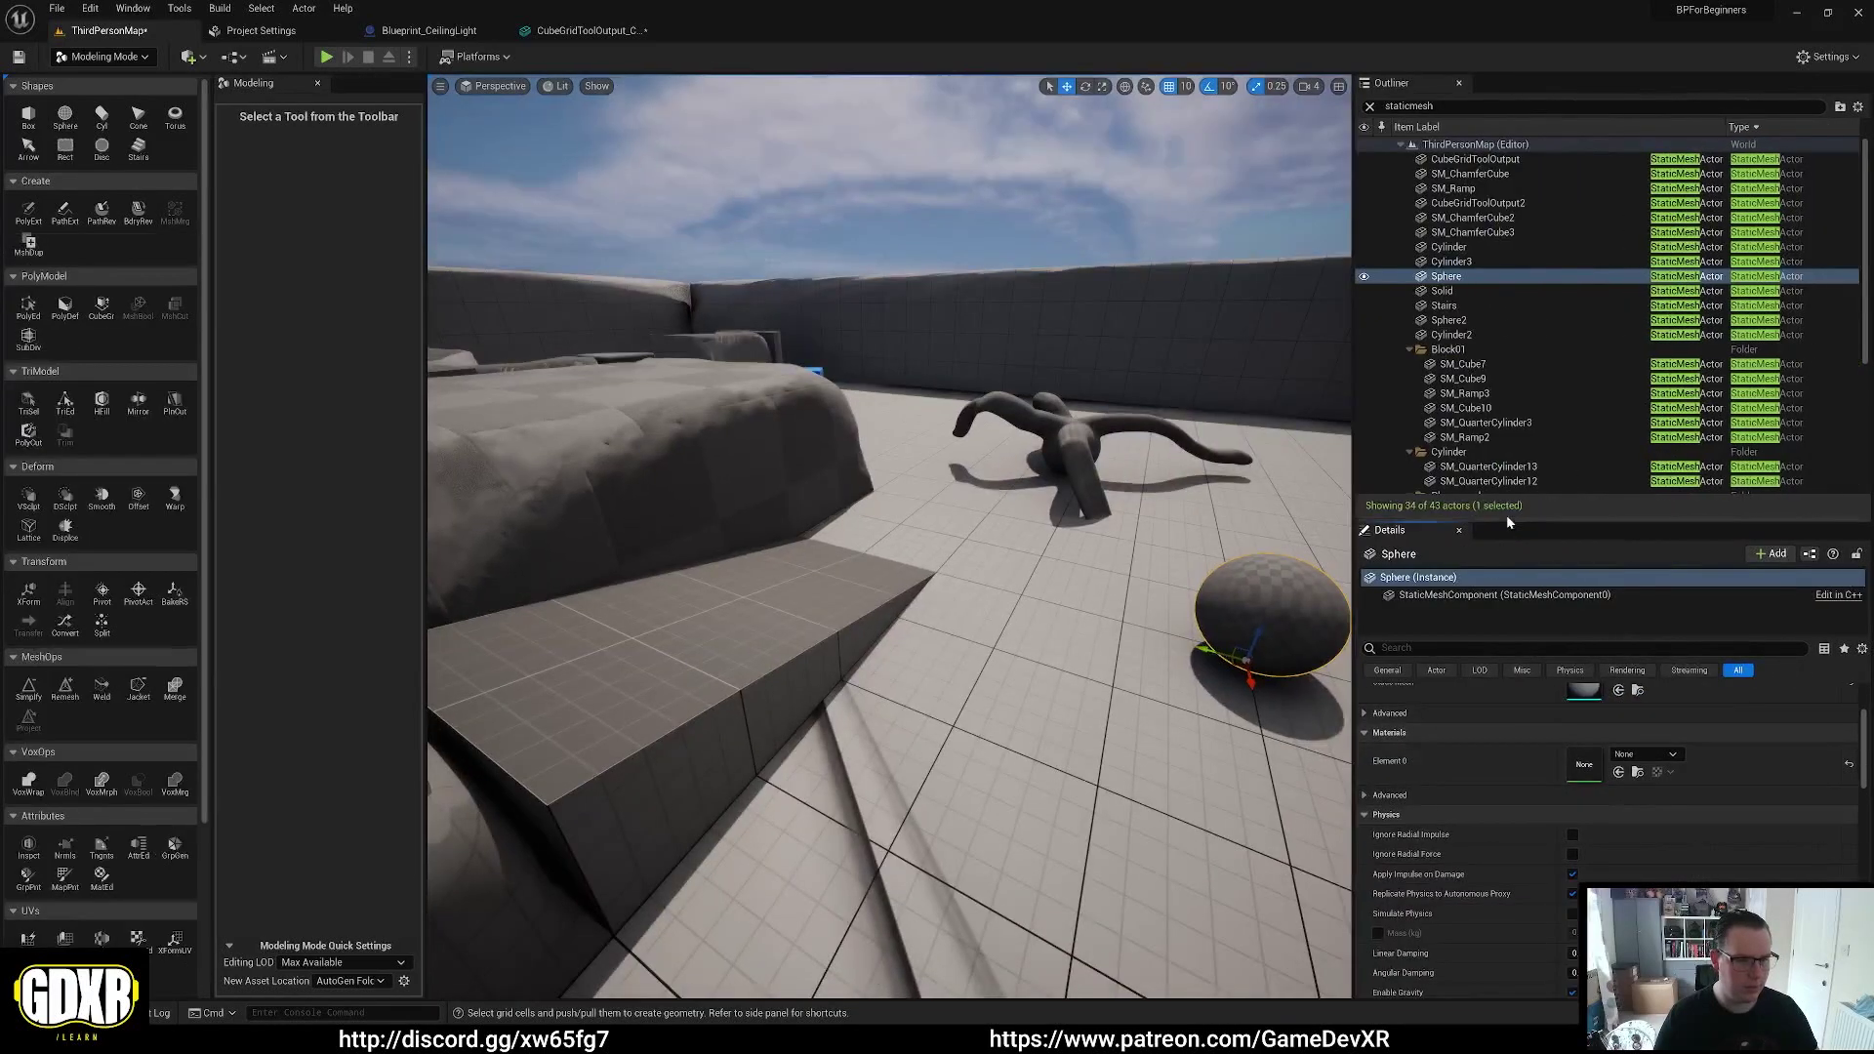
pyautogui.moveTo(1507, 518); pyautogui.dragTo(1511, 411)
pyautogui.scroll(-3, 1529, 726)
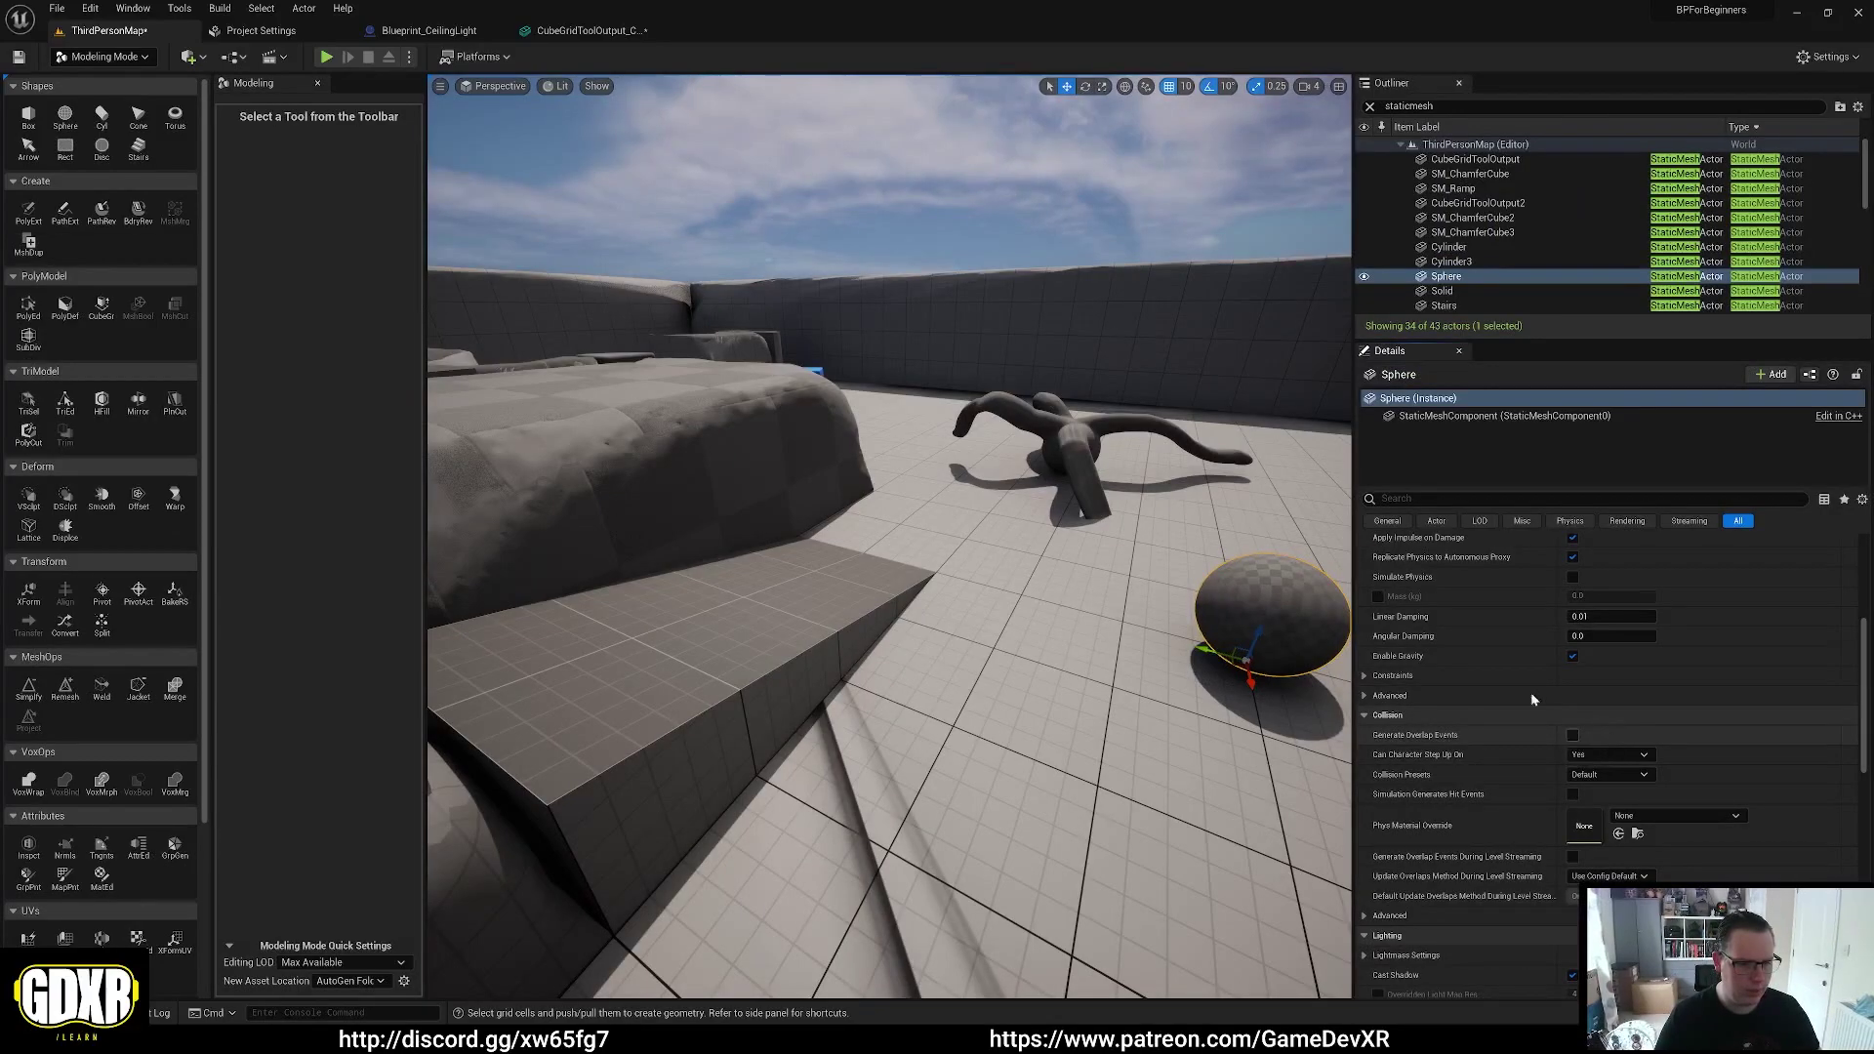
pyautogui.scroll(3, 1531, 683)
pyautogui.scroll(5, 1521, 624)
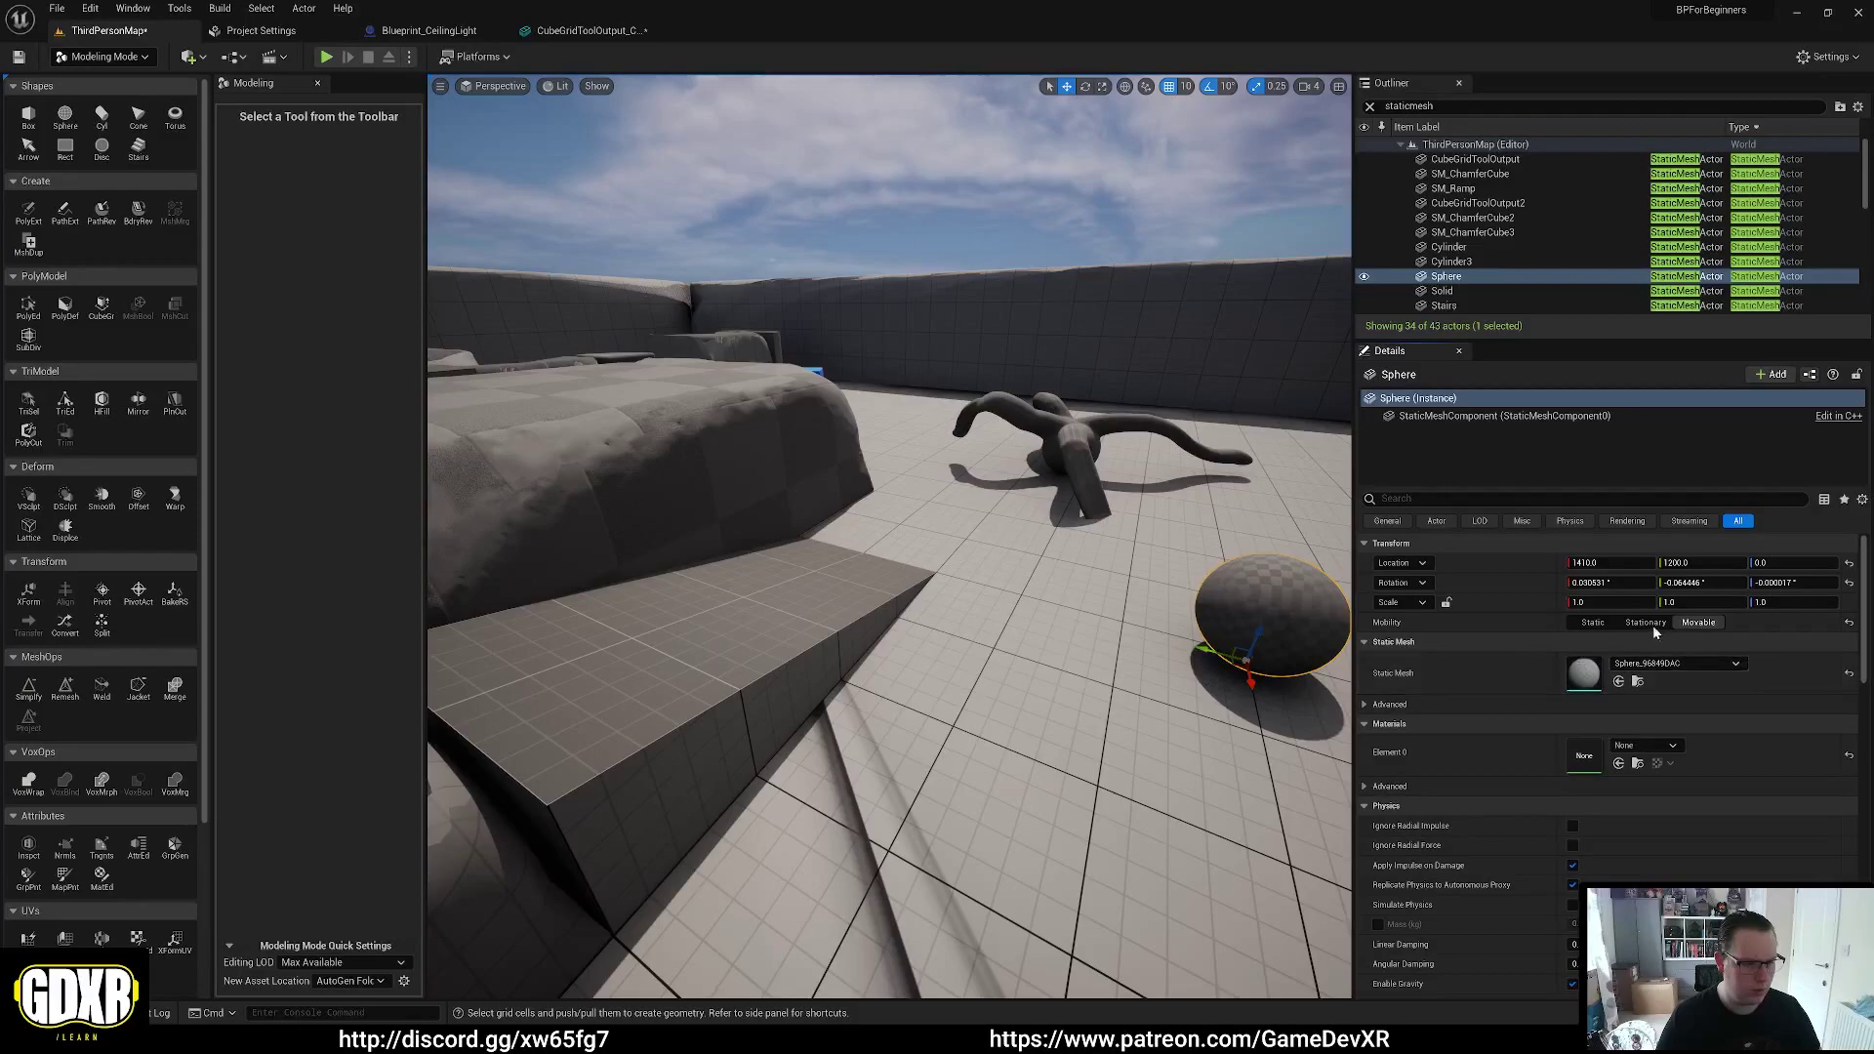
pyautogui.scroll(-3, 1745, 735)
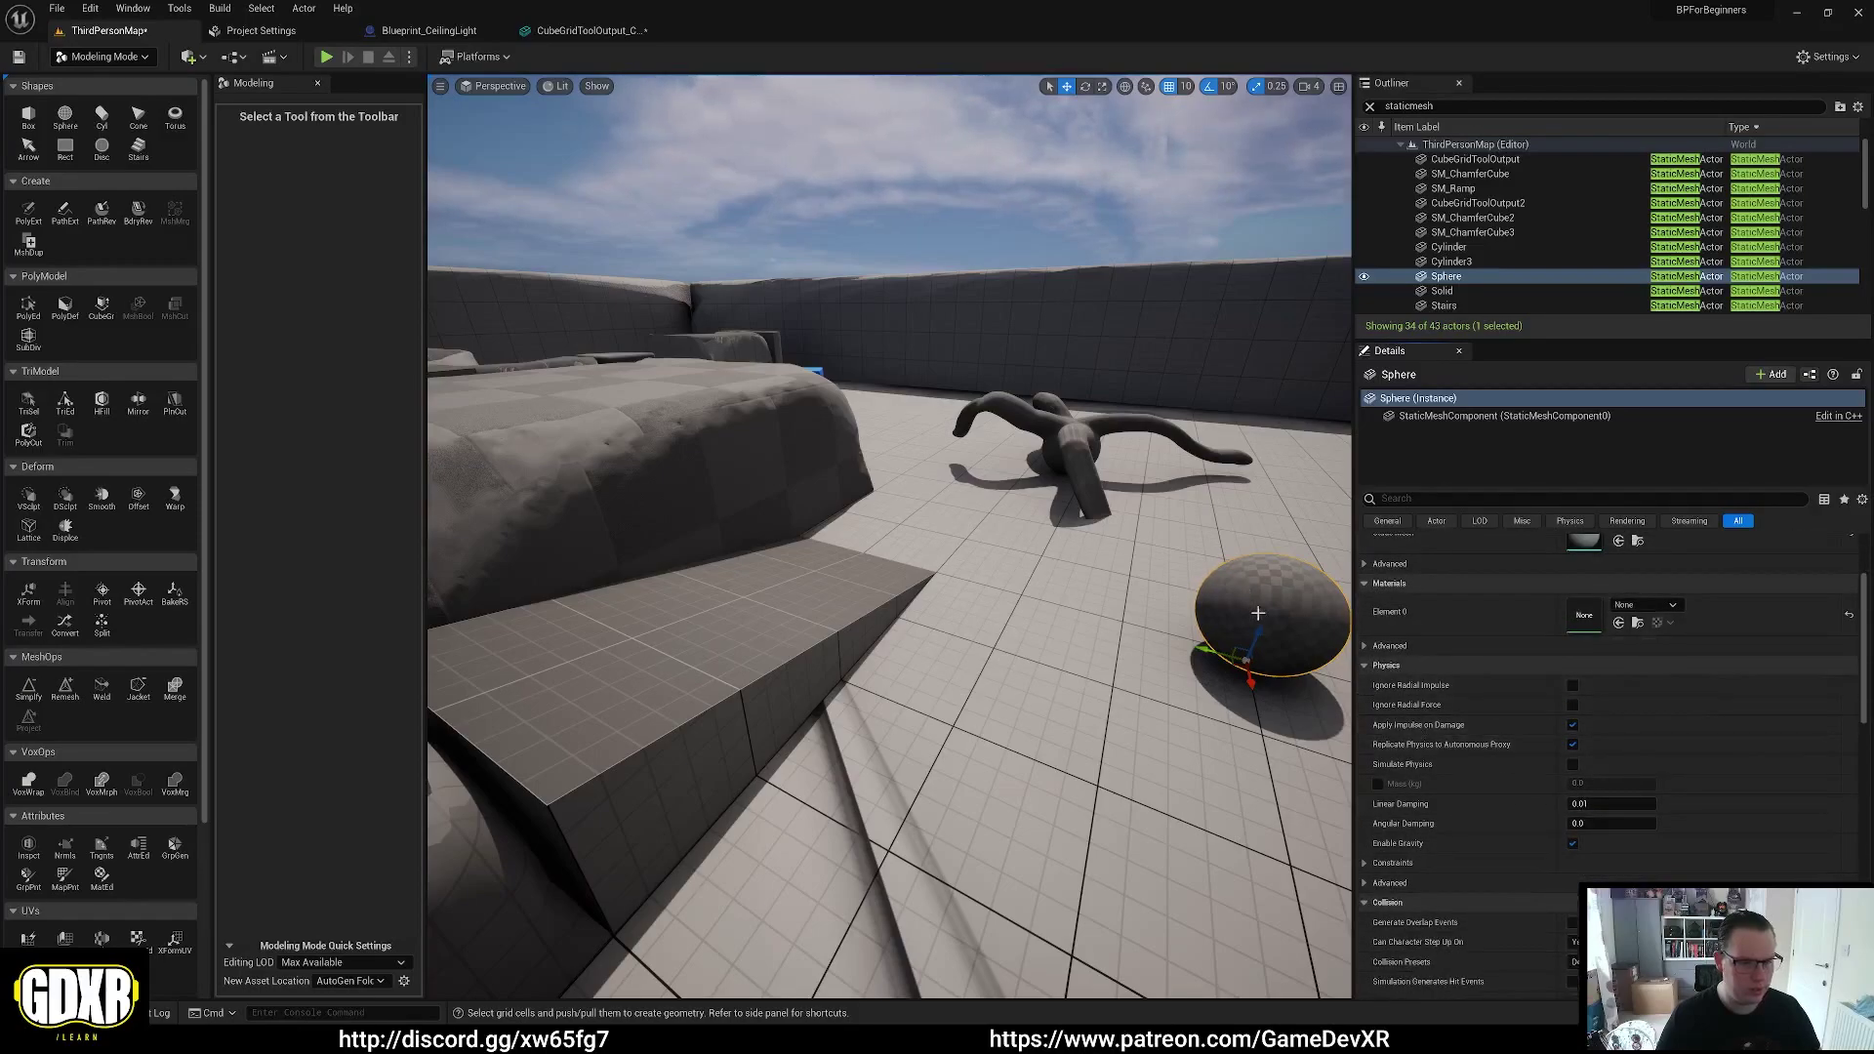
# Raise the plain sphere above the floor, look through its remaining properties, and test it in a brief play session
pyautogui.moveTo(1261, 619); pyautogui.dragTo(1316, 495)
pyautogui.moveTo(1580, 661); pyautogui.dragTo(1584, 535, button='right')
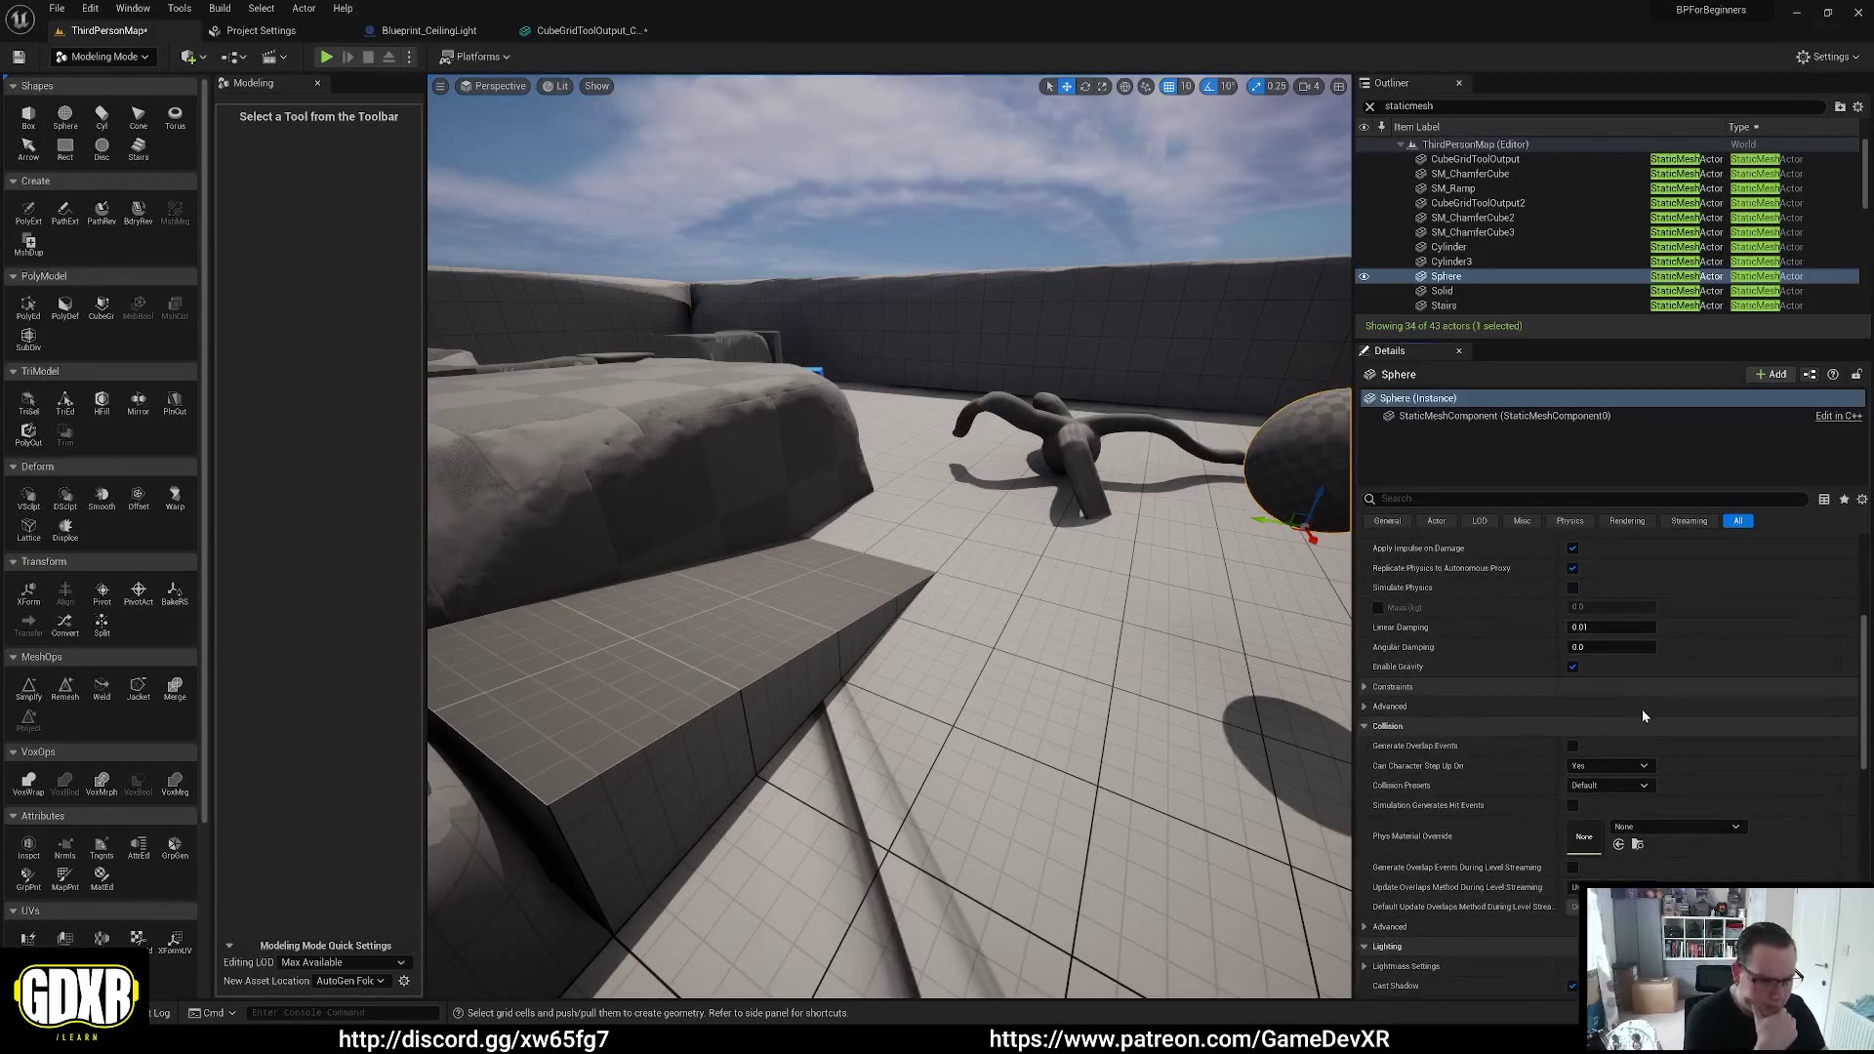
pyautogui.scroll(-6, 1644, 723)
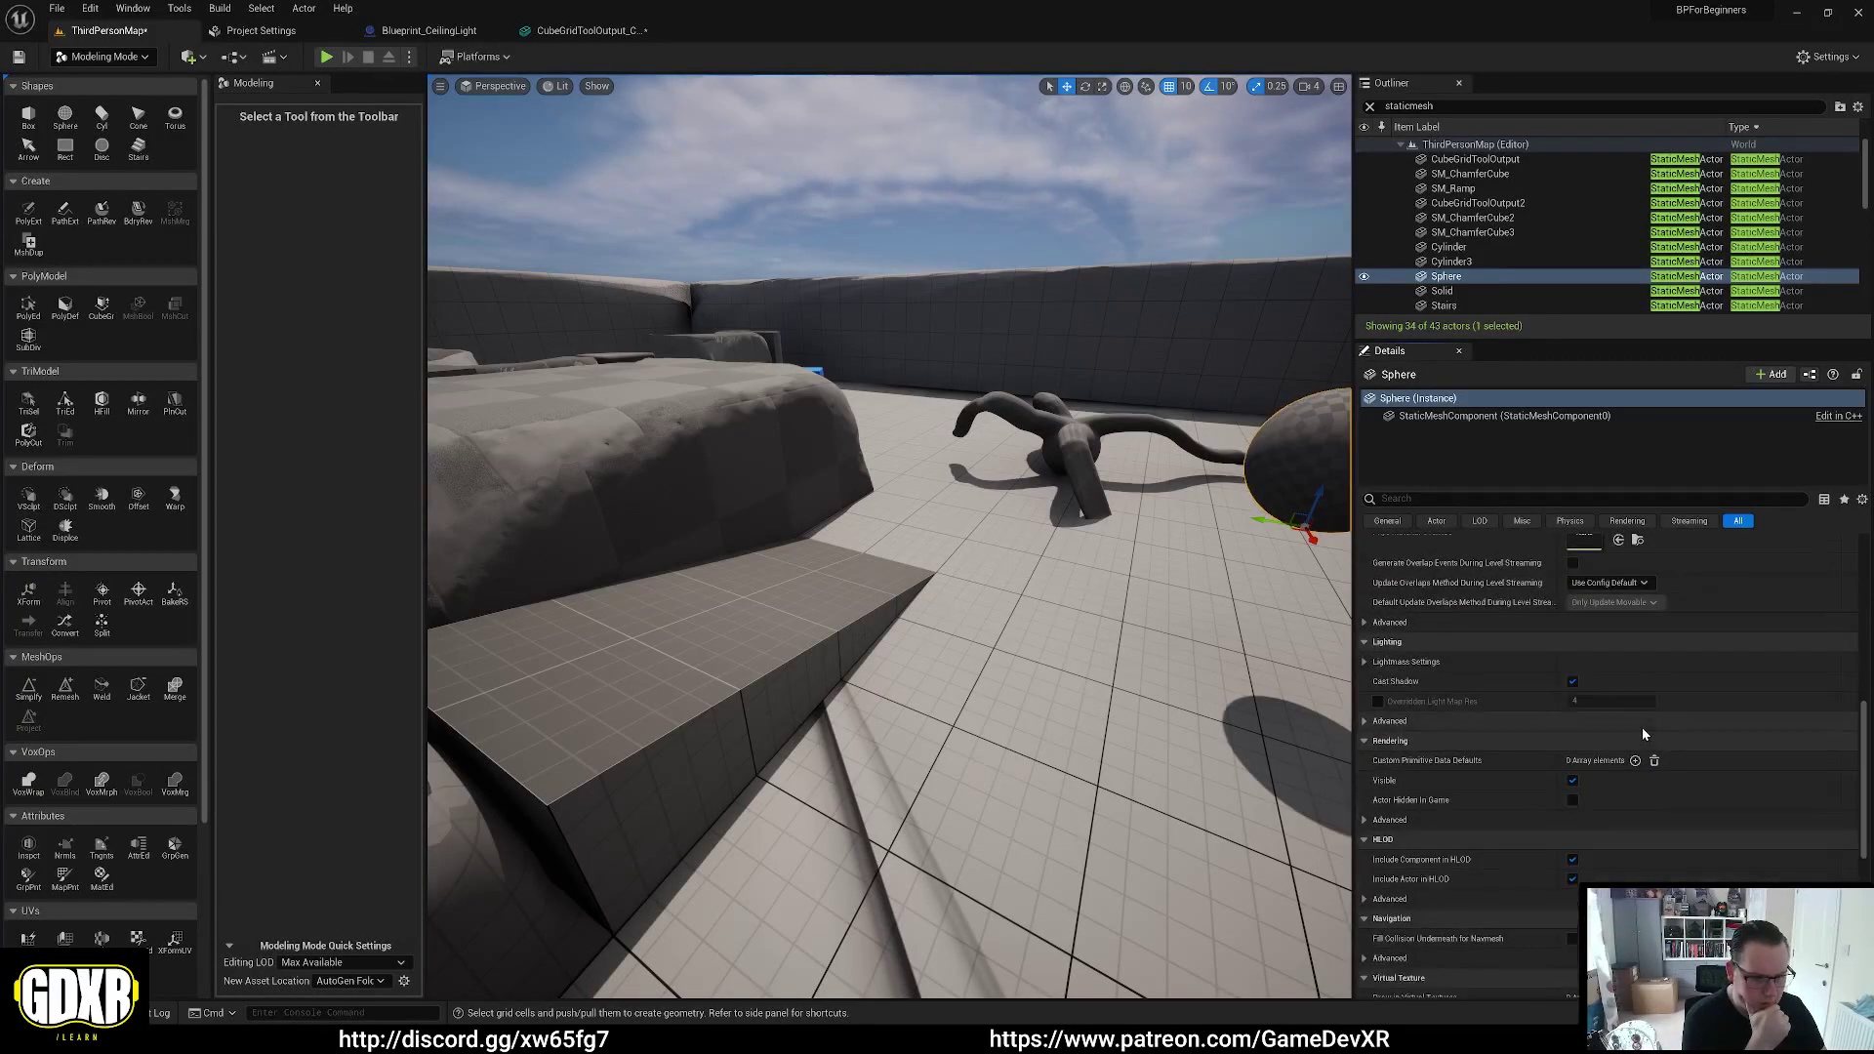
pyautogui.scroll(-6, 1642, 728)
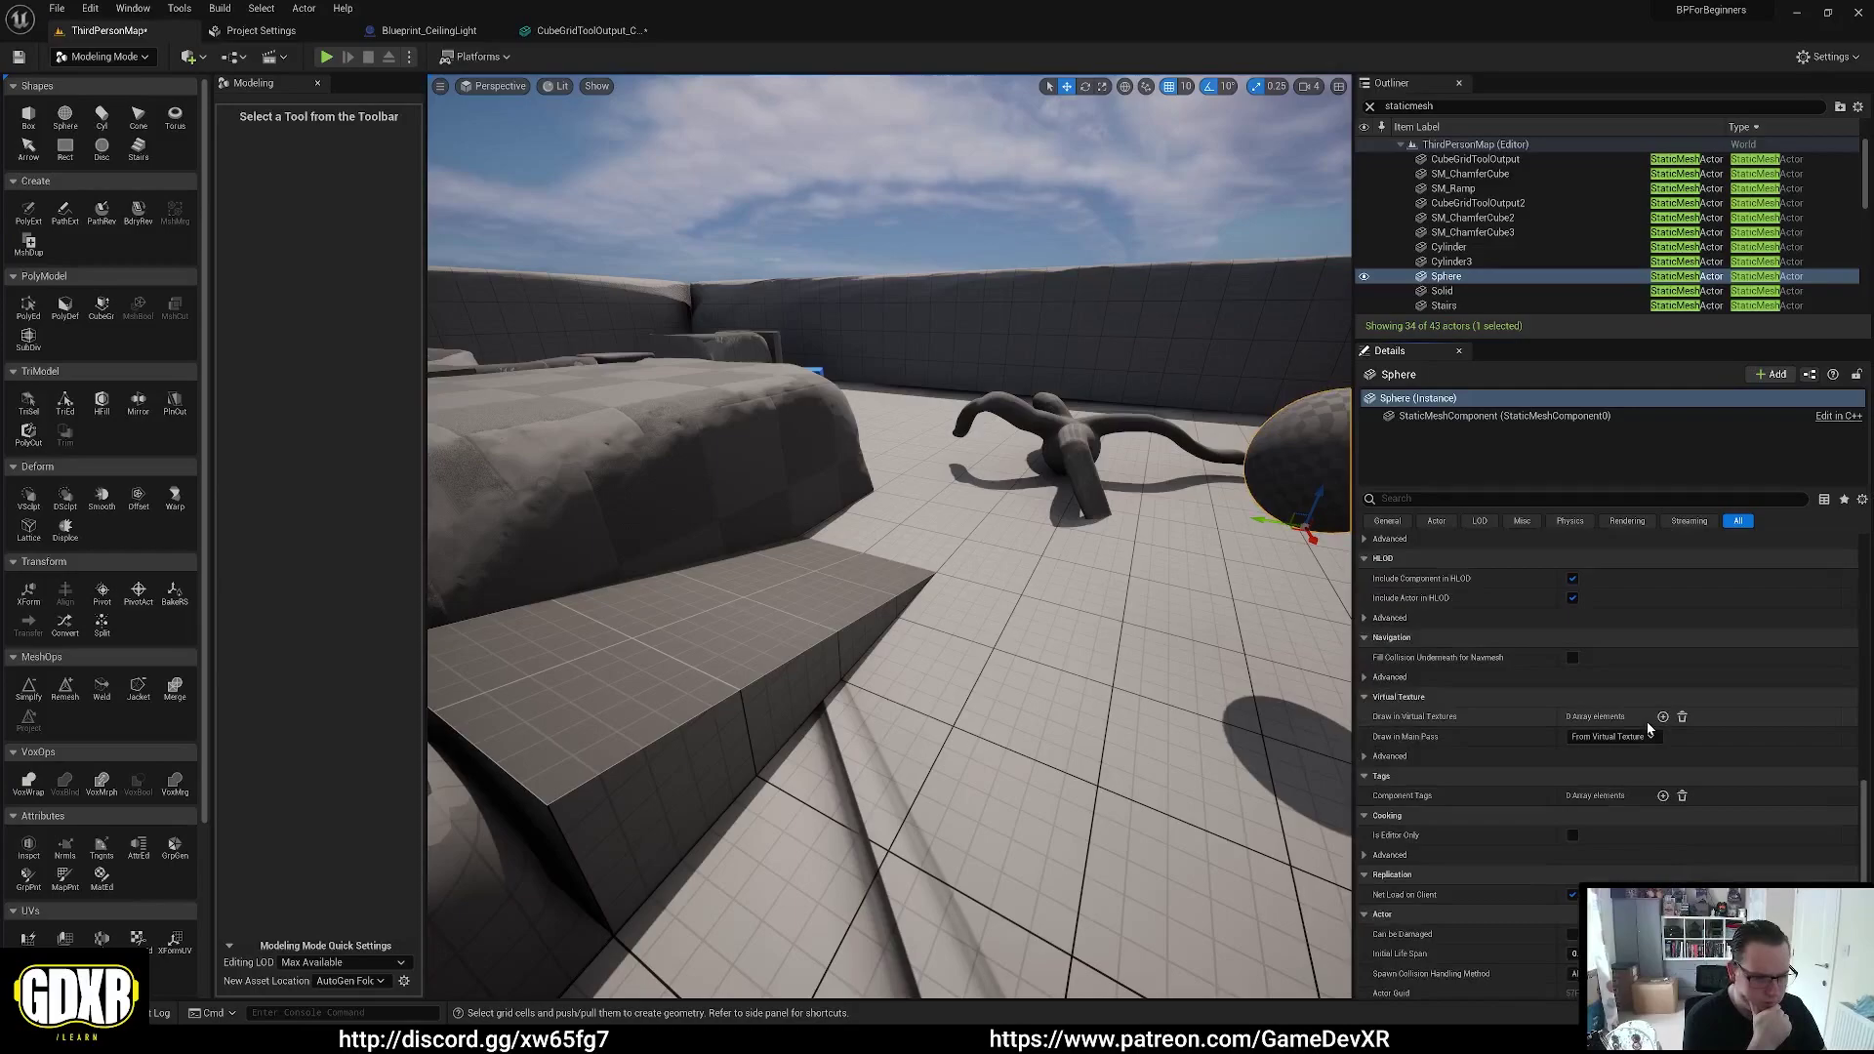
pyautogui.scroll(-4, 1648, 724)
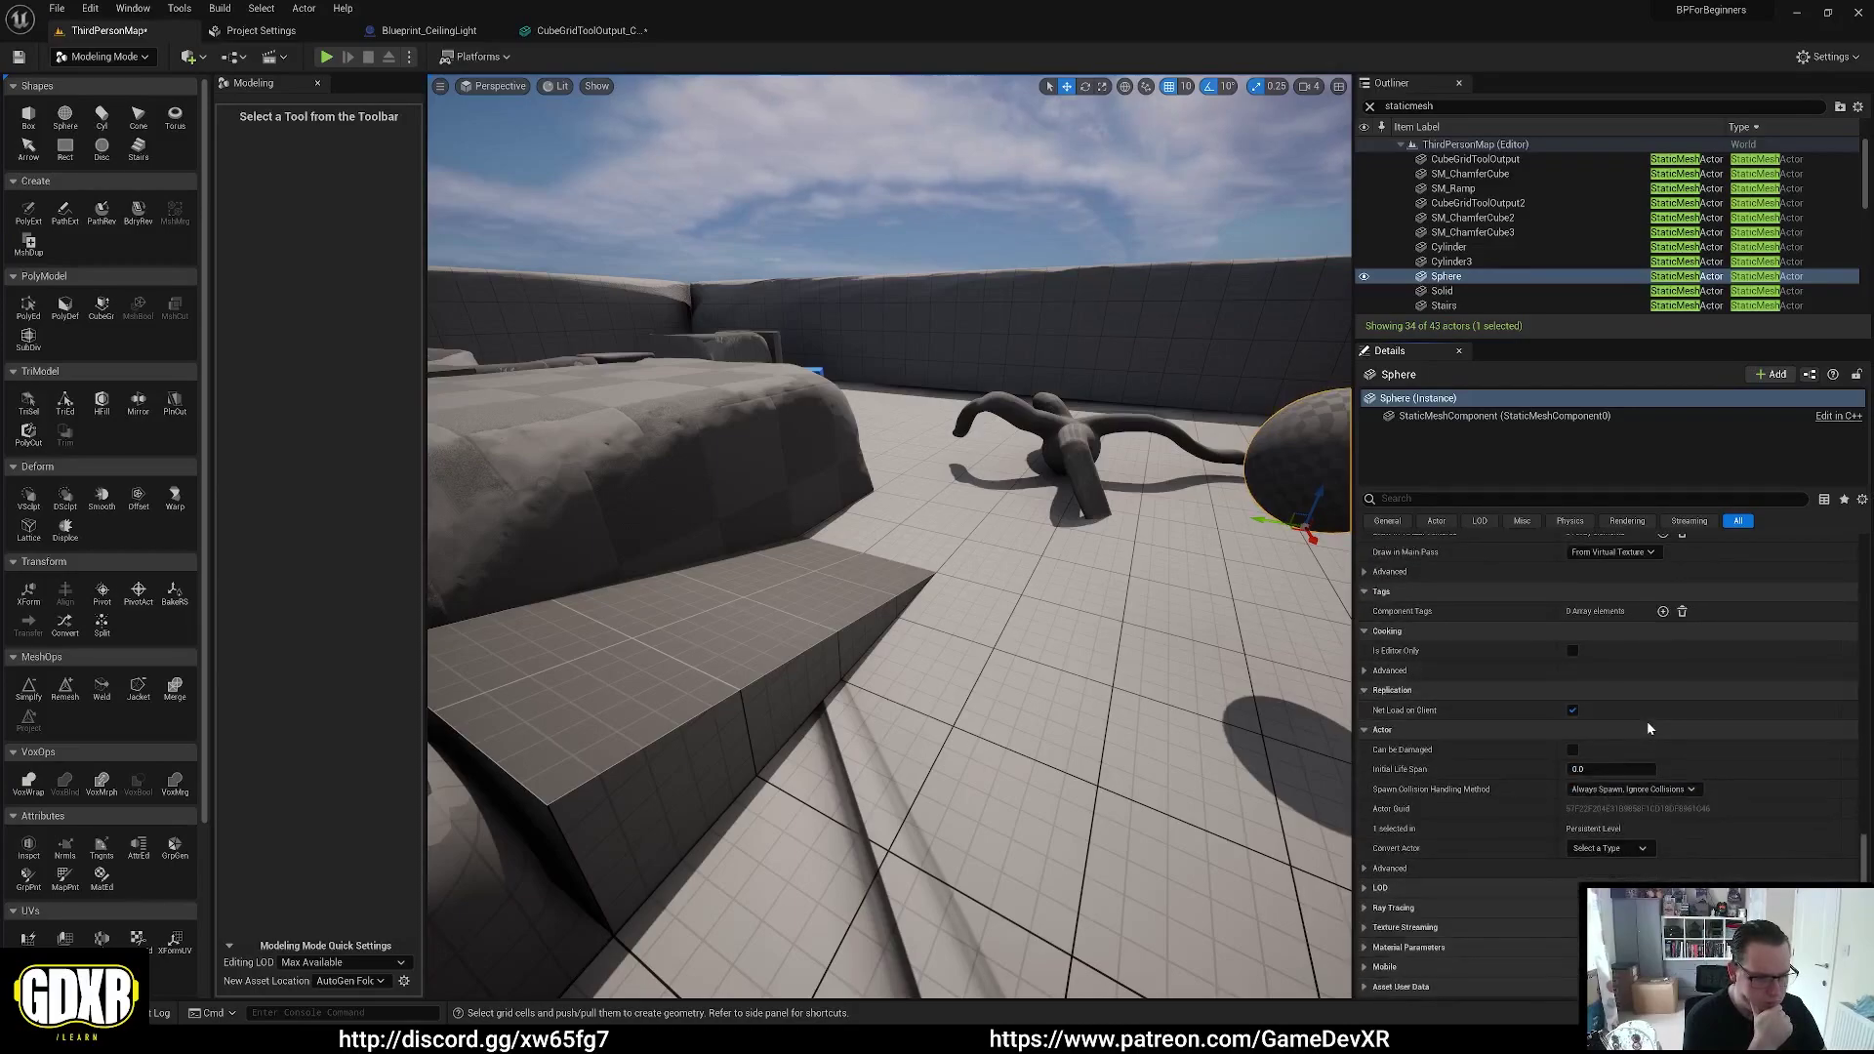
pyautogui.click(327, 57)
pyautogui.press('Escape')
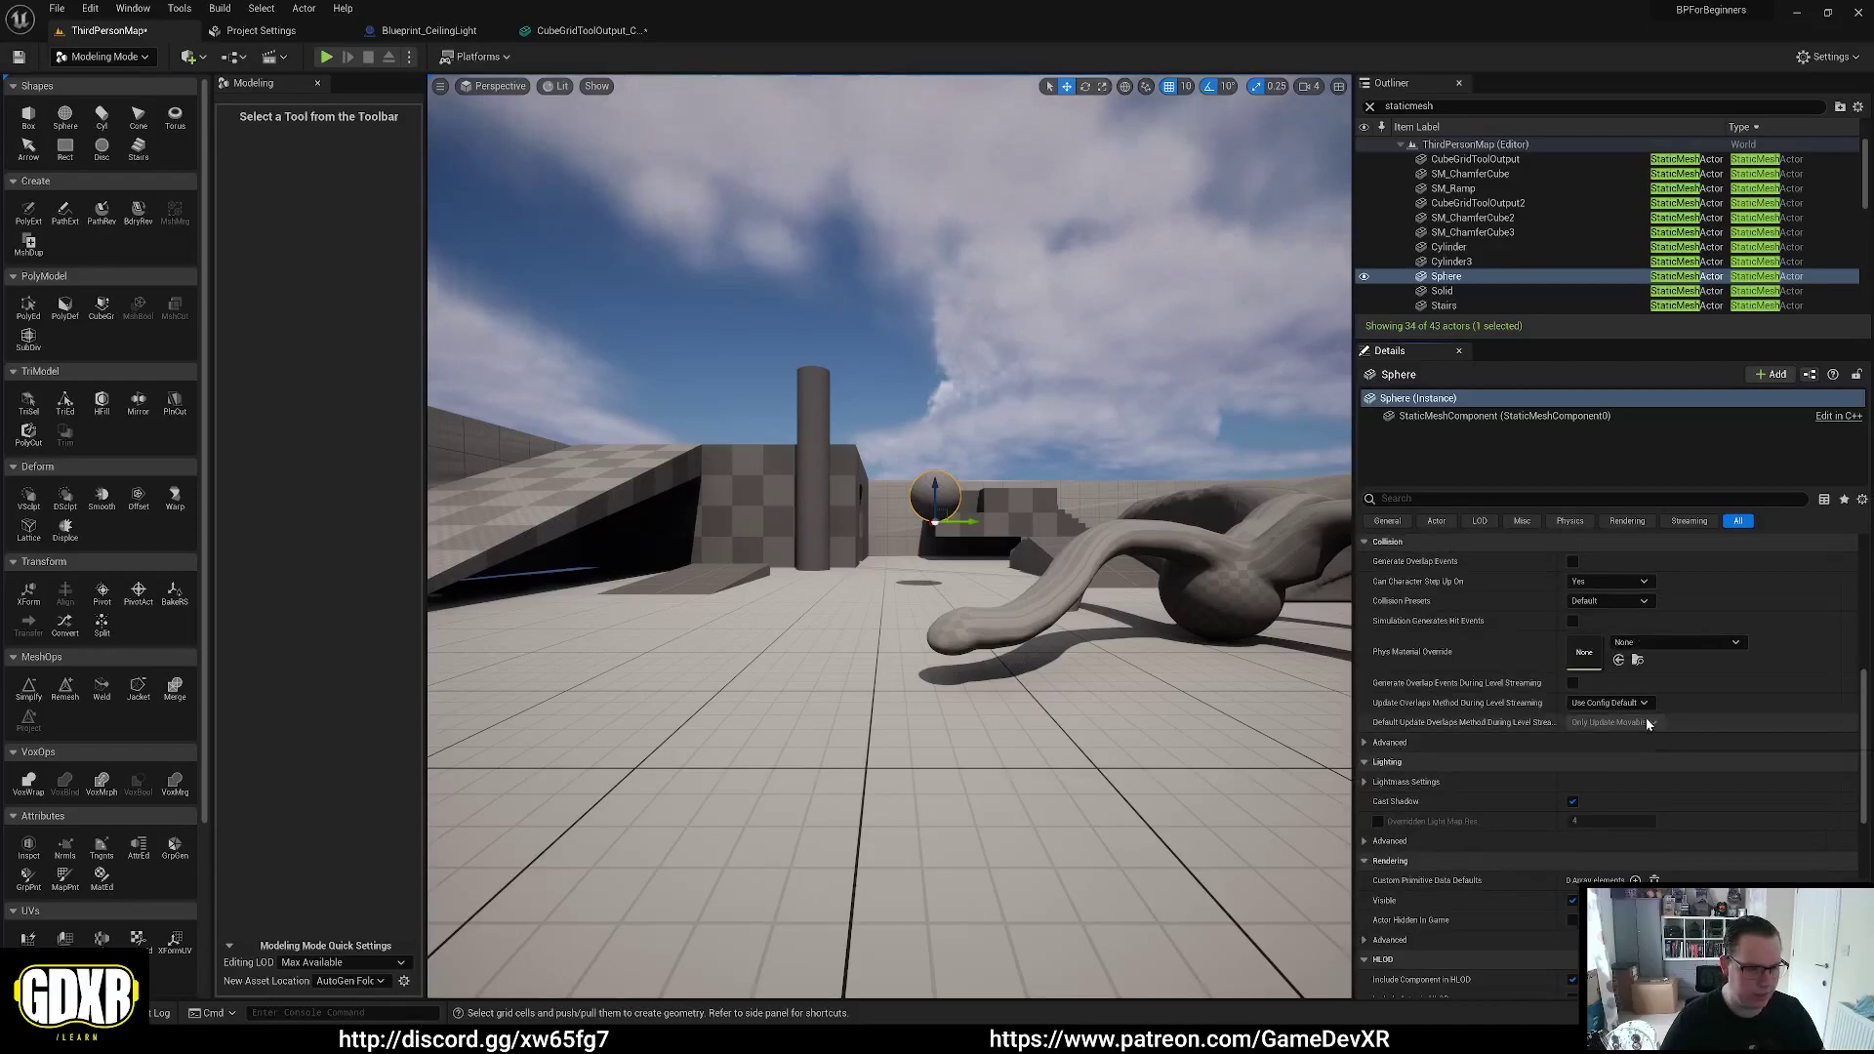
# Enable Simulate Physics for the raised sphere
pyautogui.scroll(4, 1646, 717)
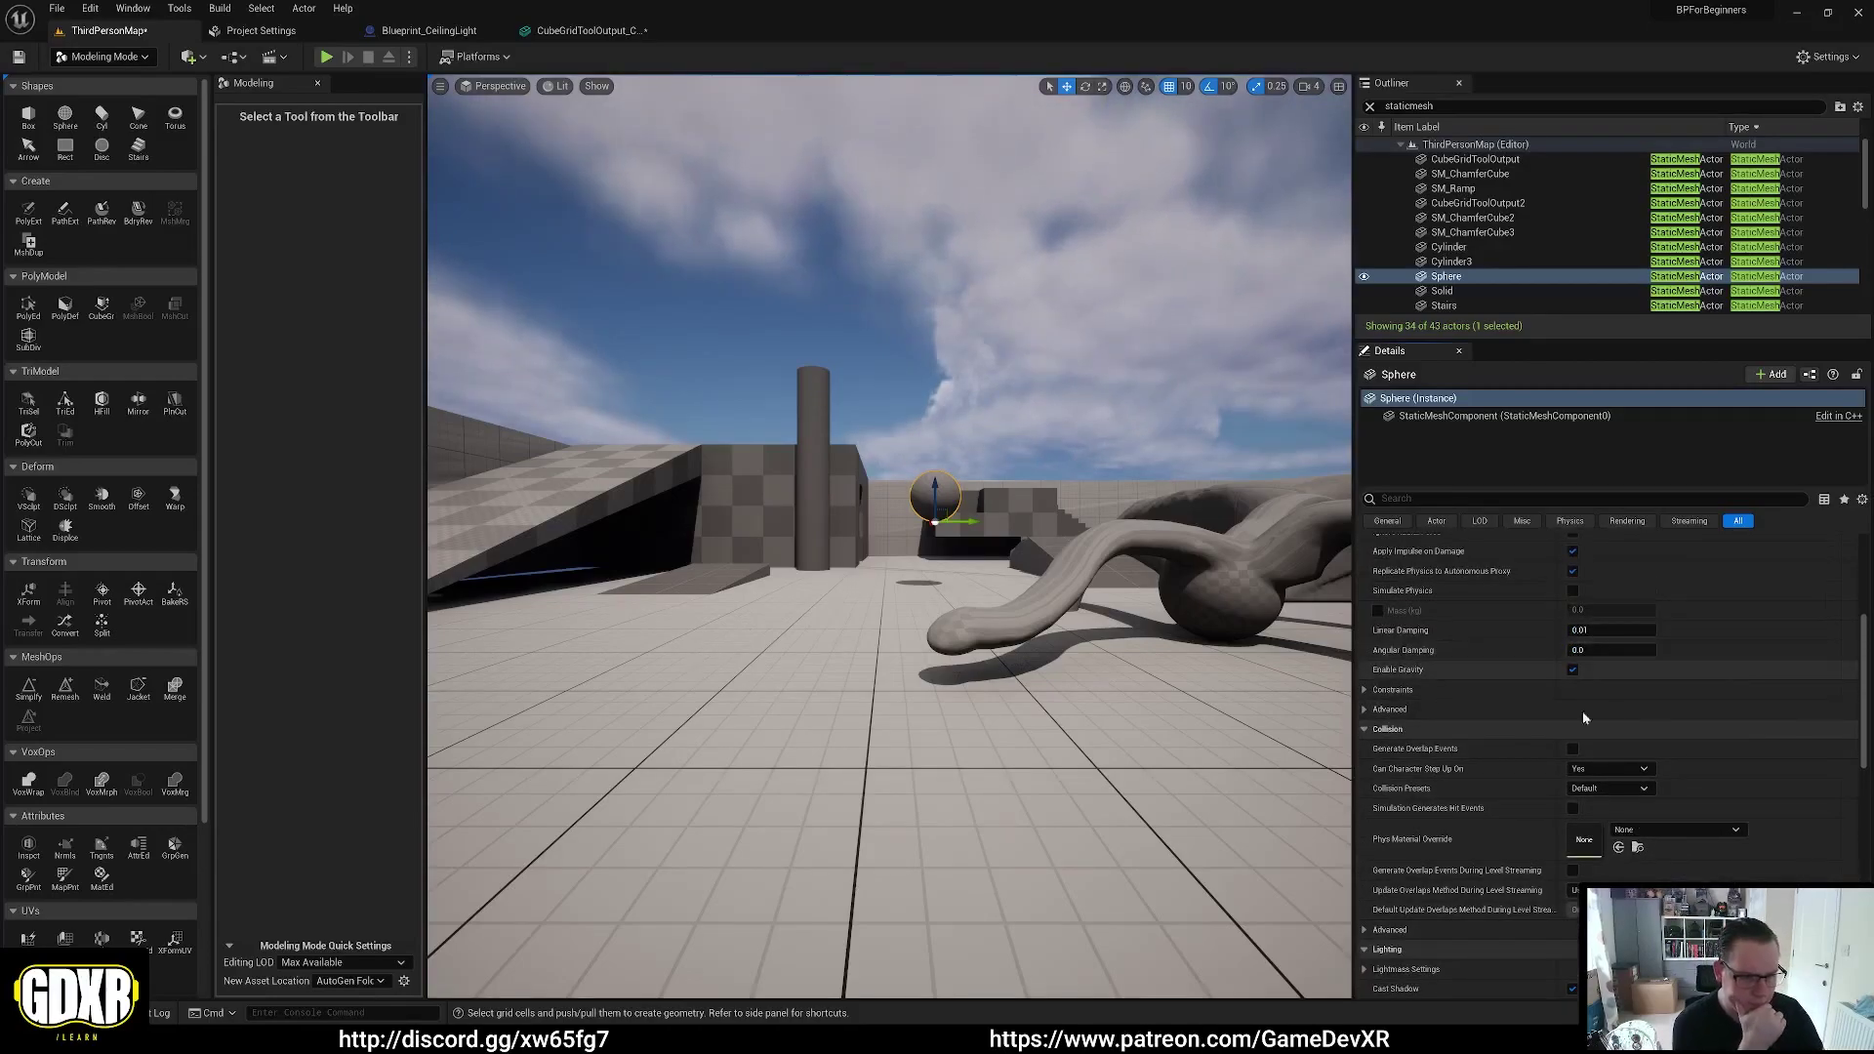
pyautogui.scroll(2, 1535, 726)
pyautogui.click(1572, 684)
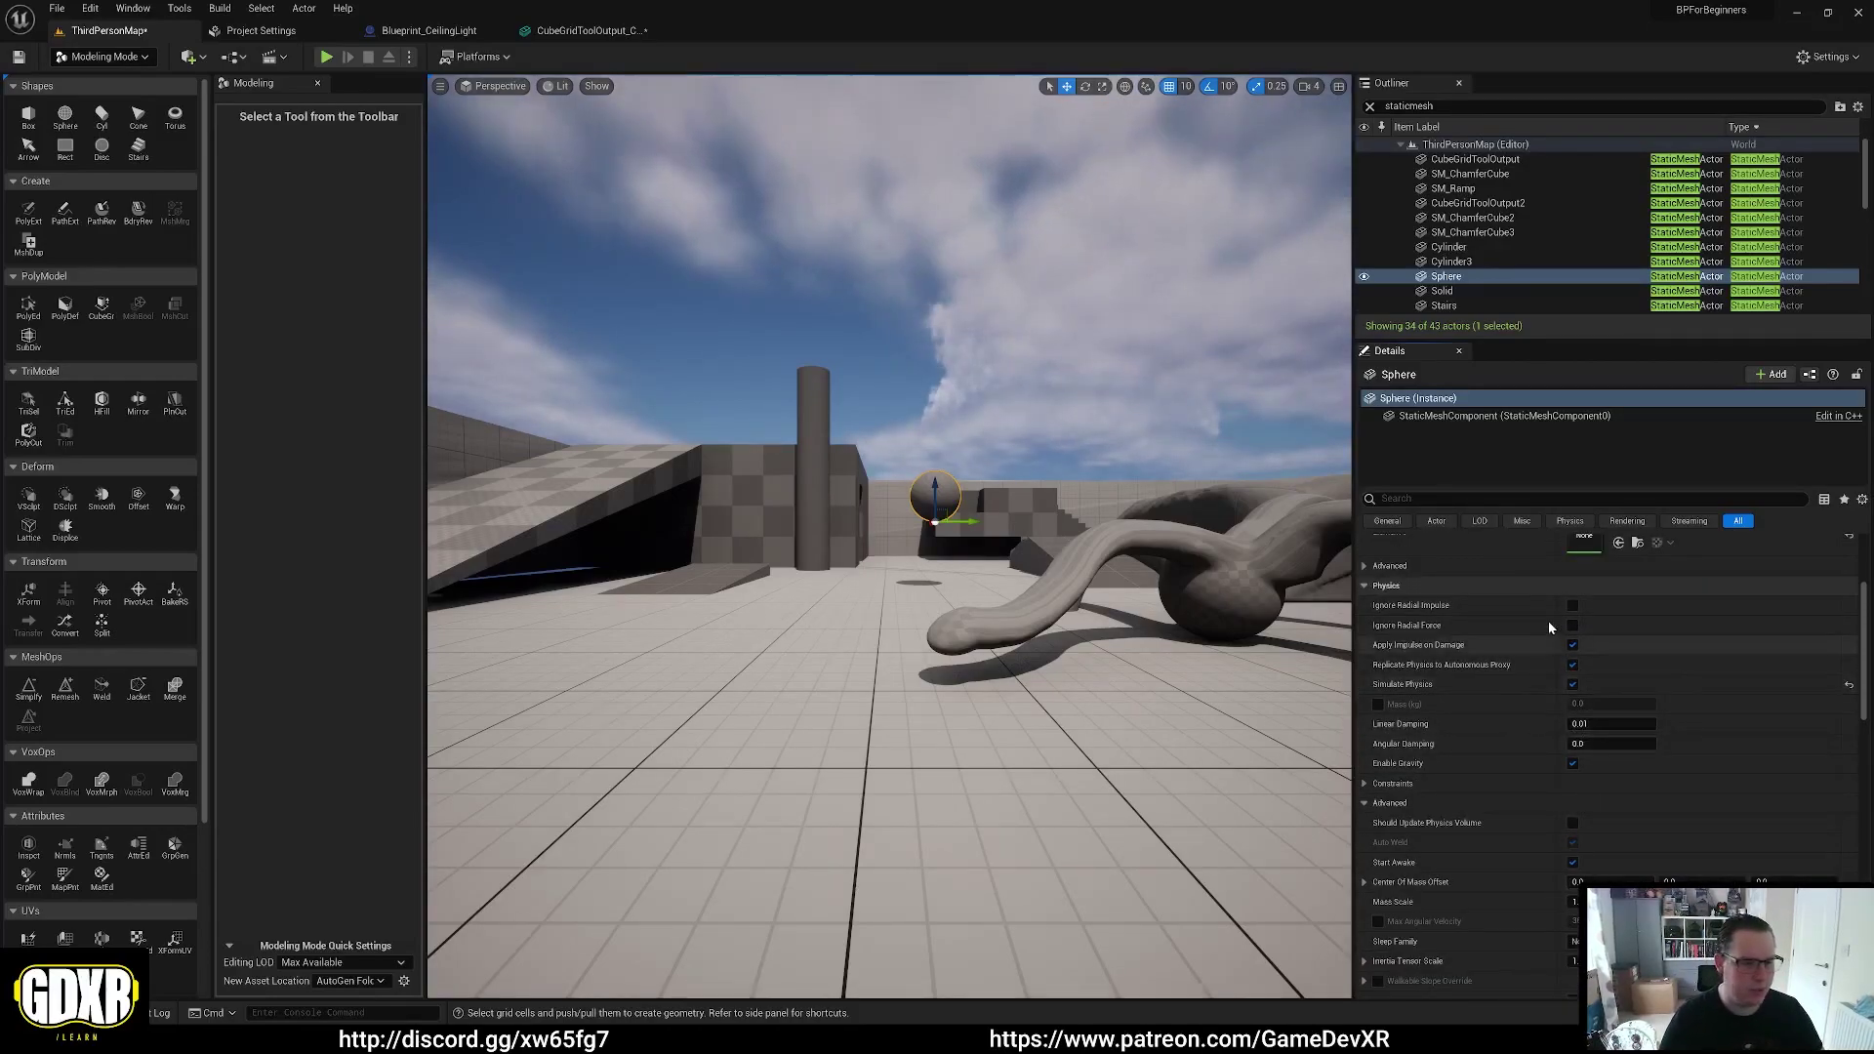
# Play-test the physics-enabled sphere by running the character into it, and read the full simulation warning in the message log
pyautogui.click(327, 58)
pyautogui.press('w')
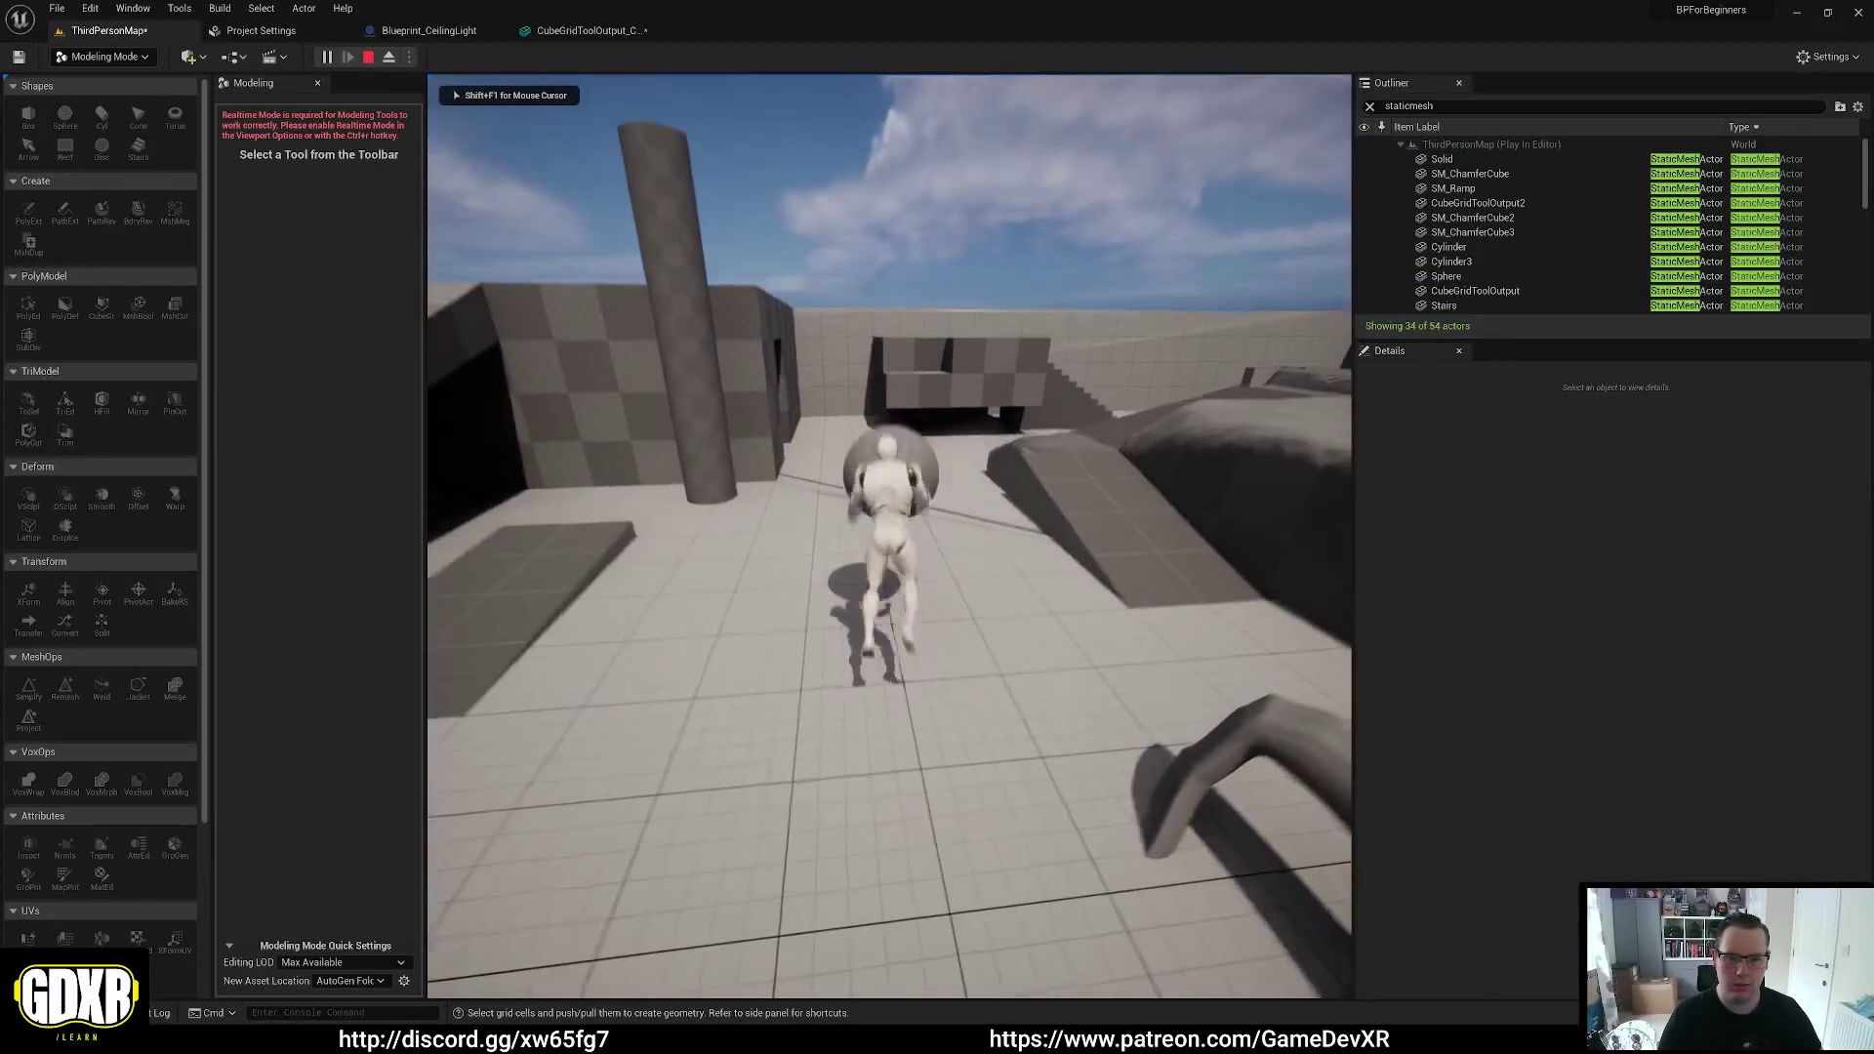
pyautogui.press('Escape')
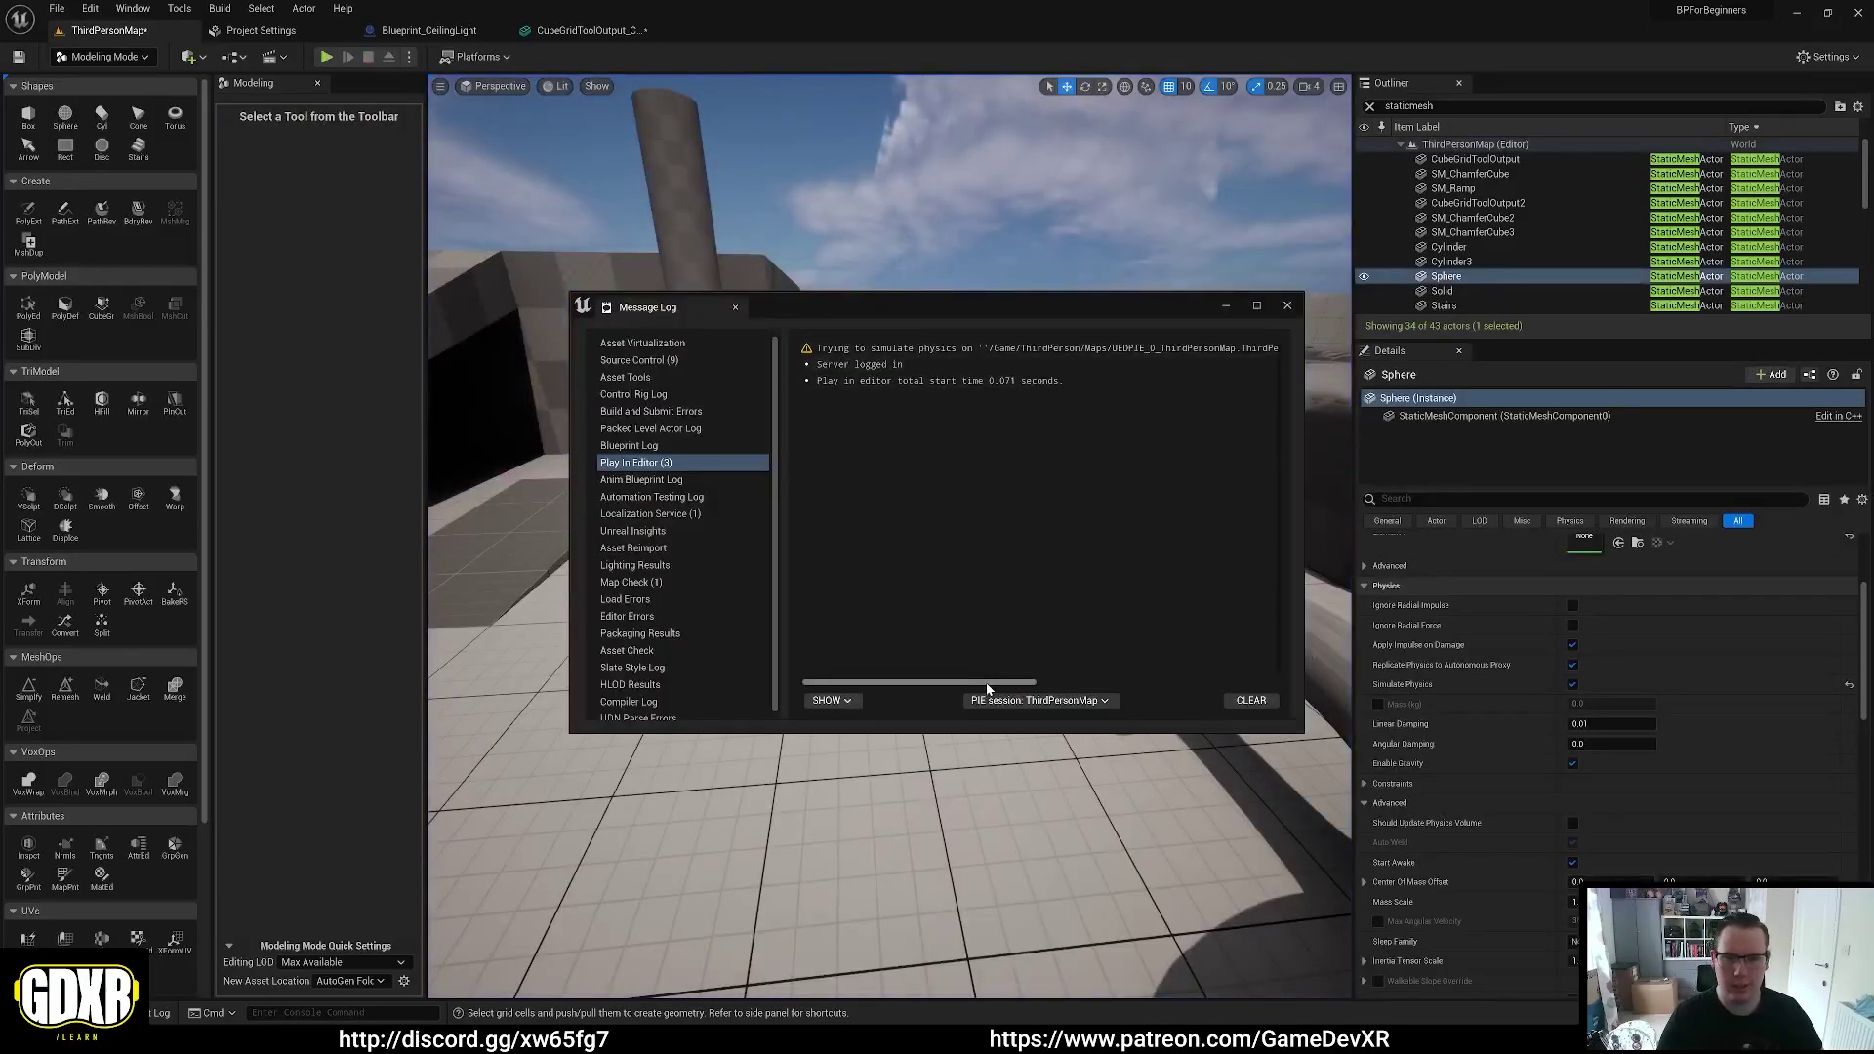
pyautogui.moveTo(988, 682); pyautogui.dragTo(1232, 681)
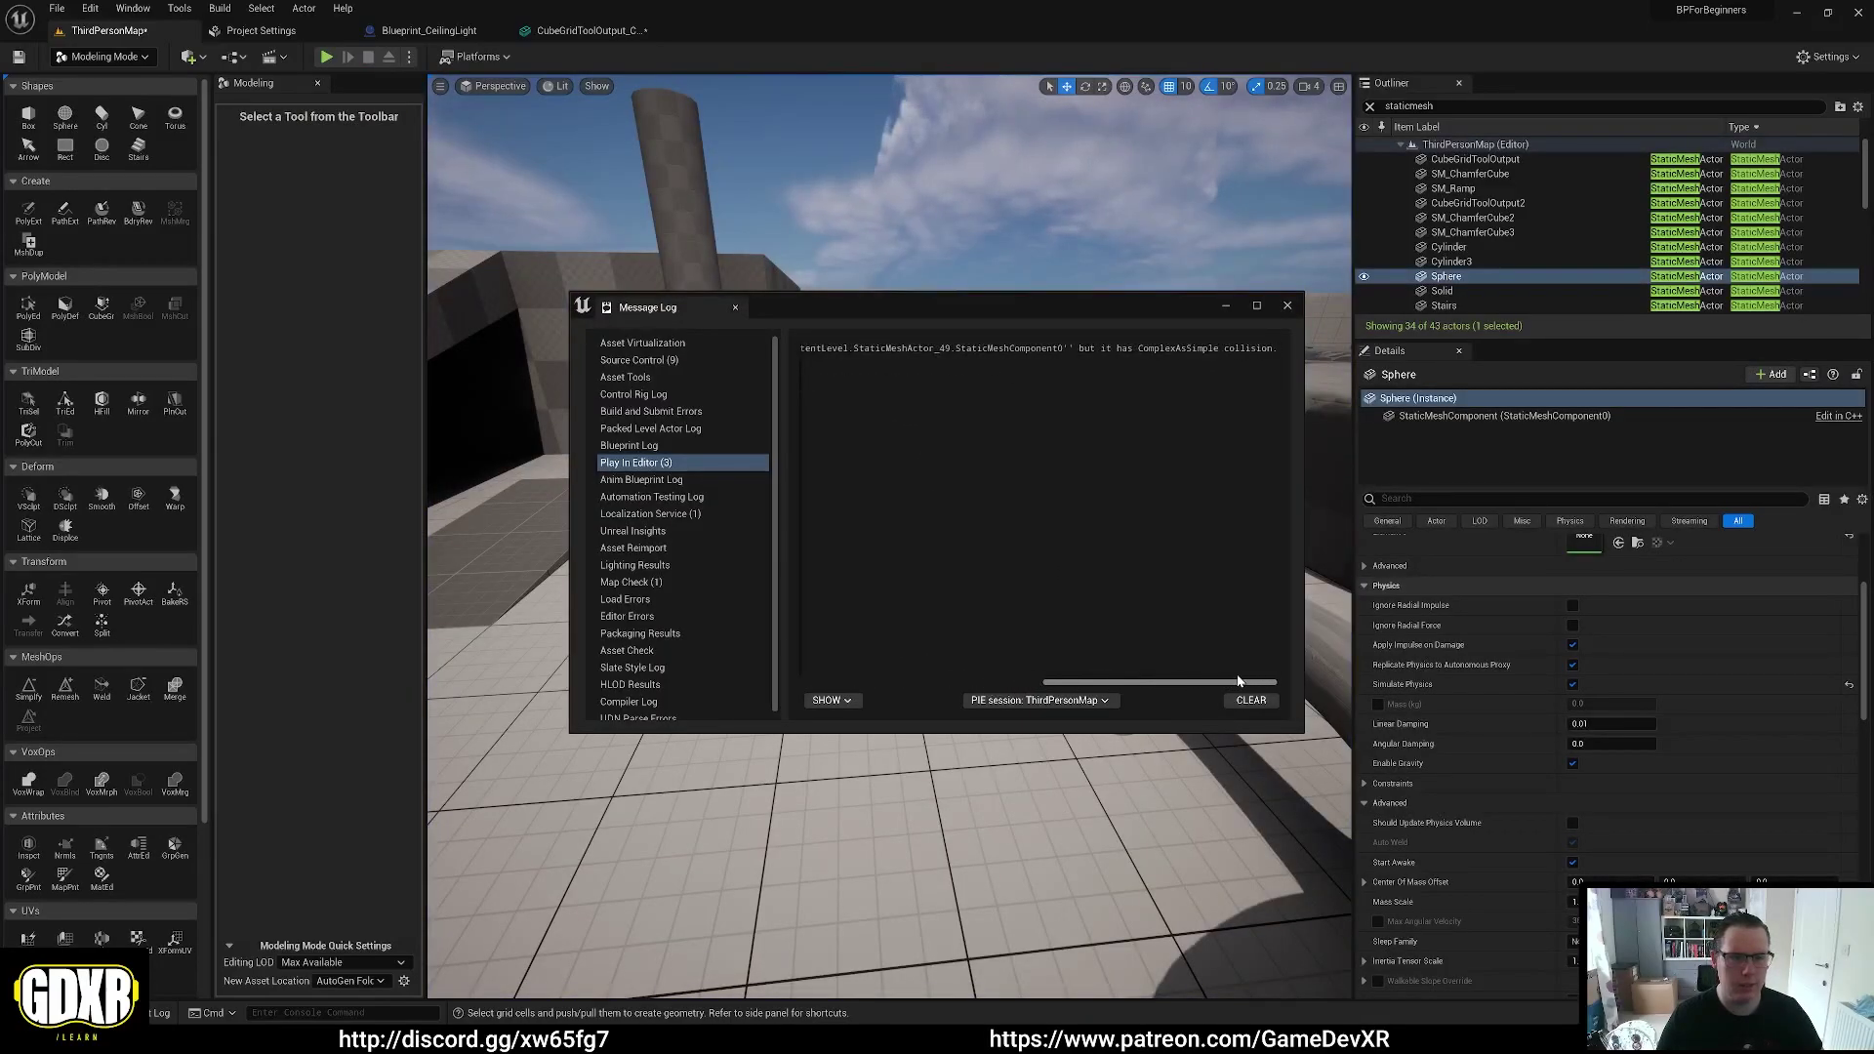
pyautogui.click(1289, 306)
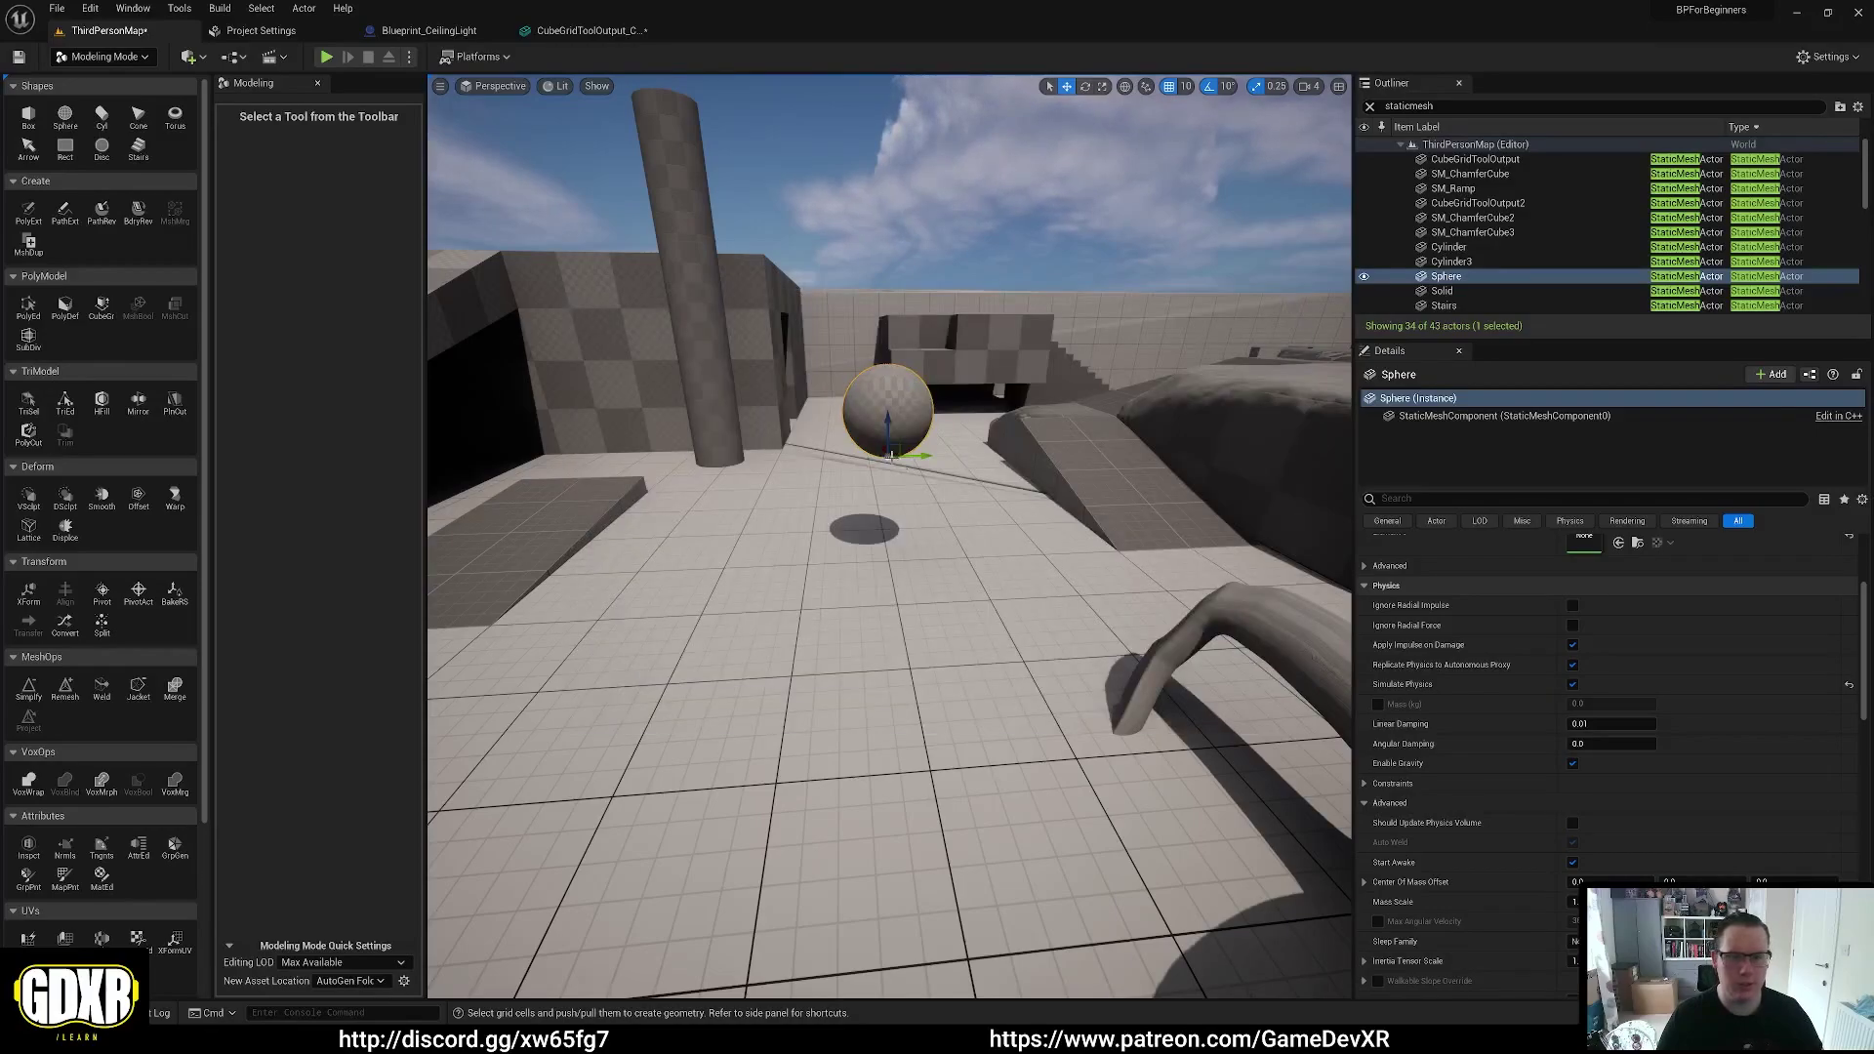
# Open the sphere's static mesh asset and set its Collision Complexity to Project Default with the BlockAll collision preset
pyautogui.scroll(3, 1626, 633)
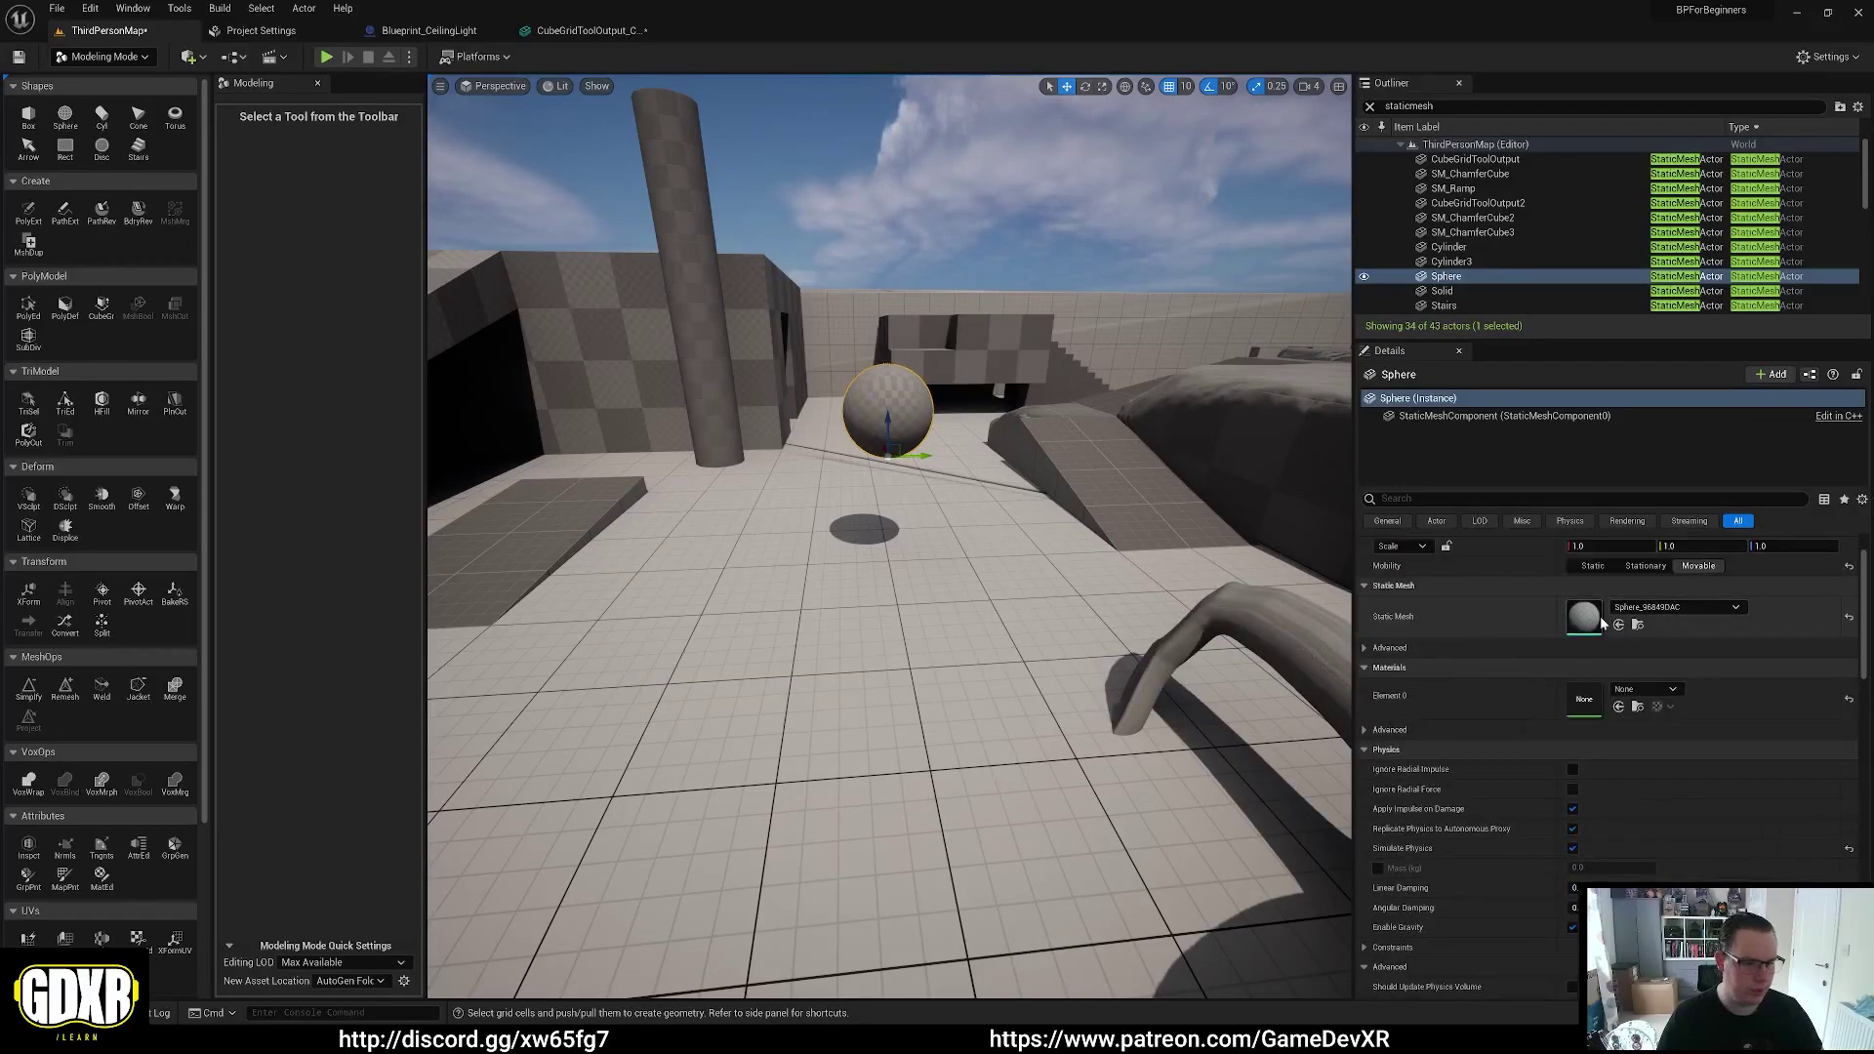
pyautogui.doubleClick(1602, 617)
pyautogui.scroll(-10, 1640, 732)
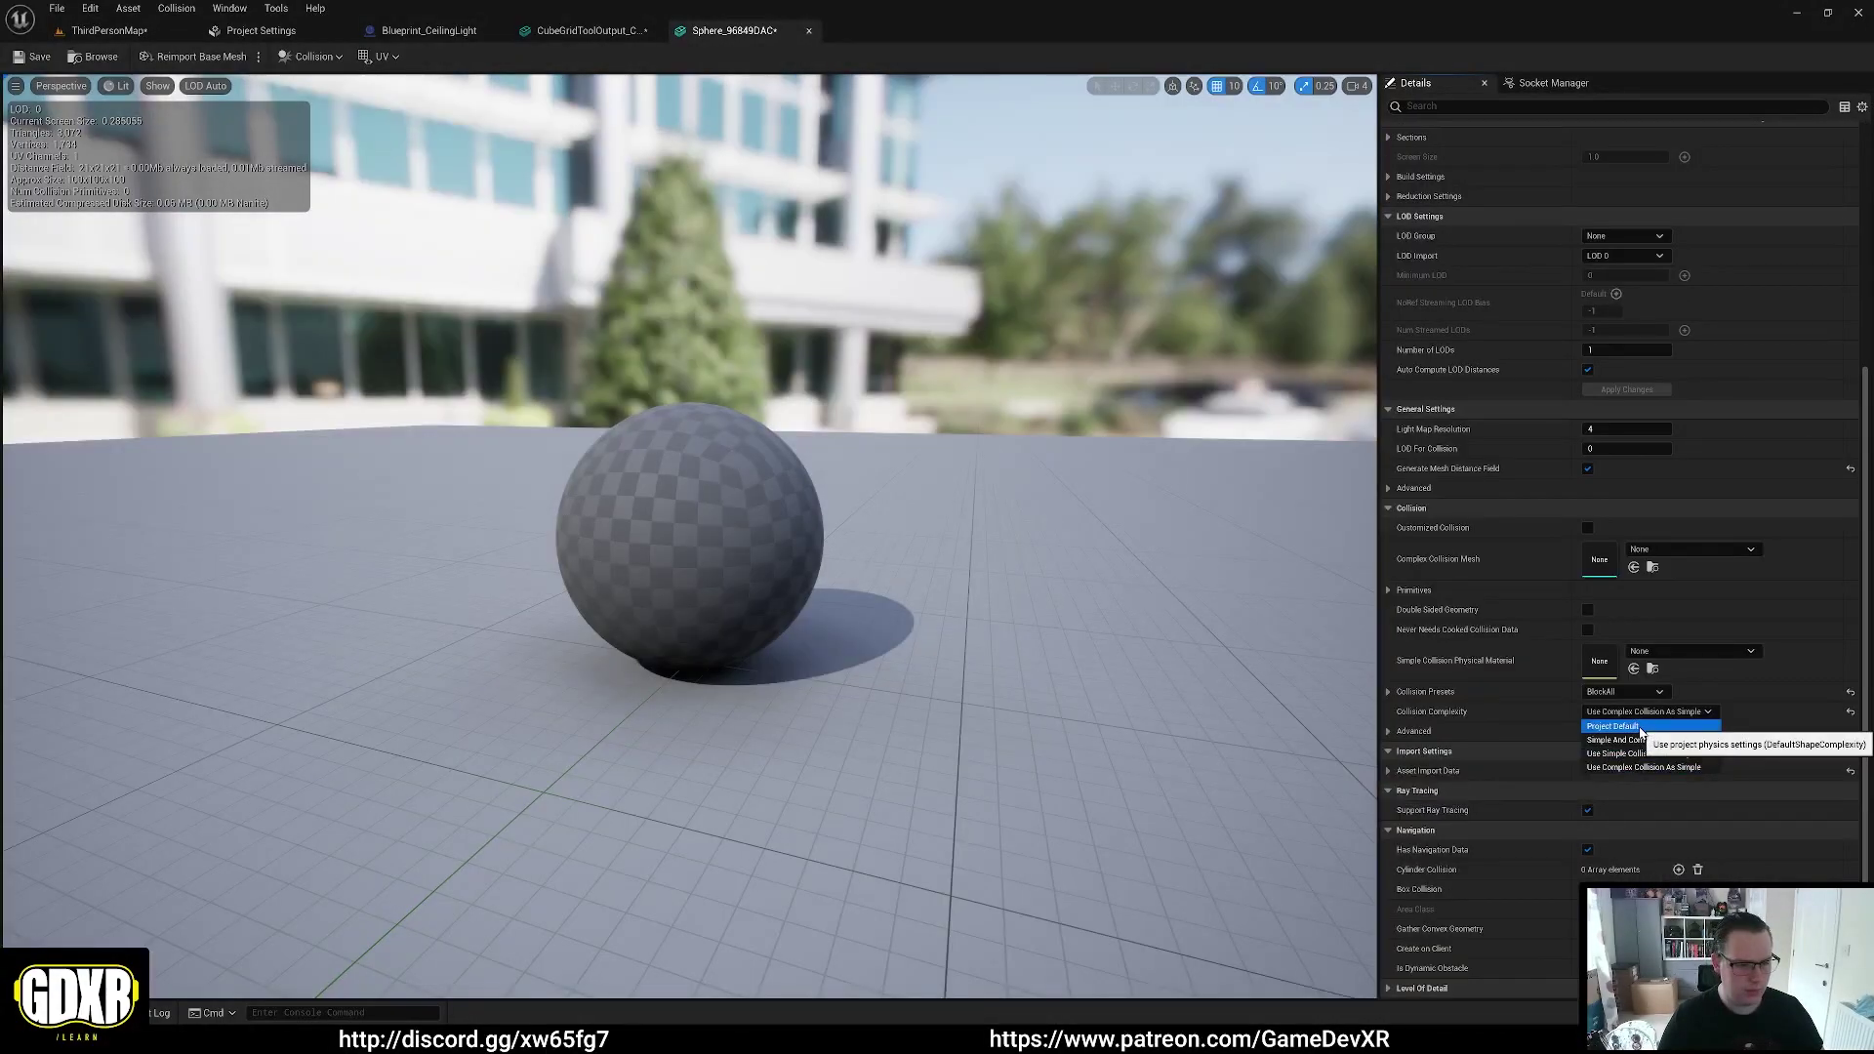
pyautogui.click(1621, 691)
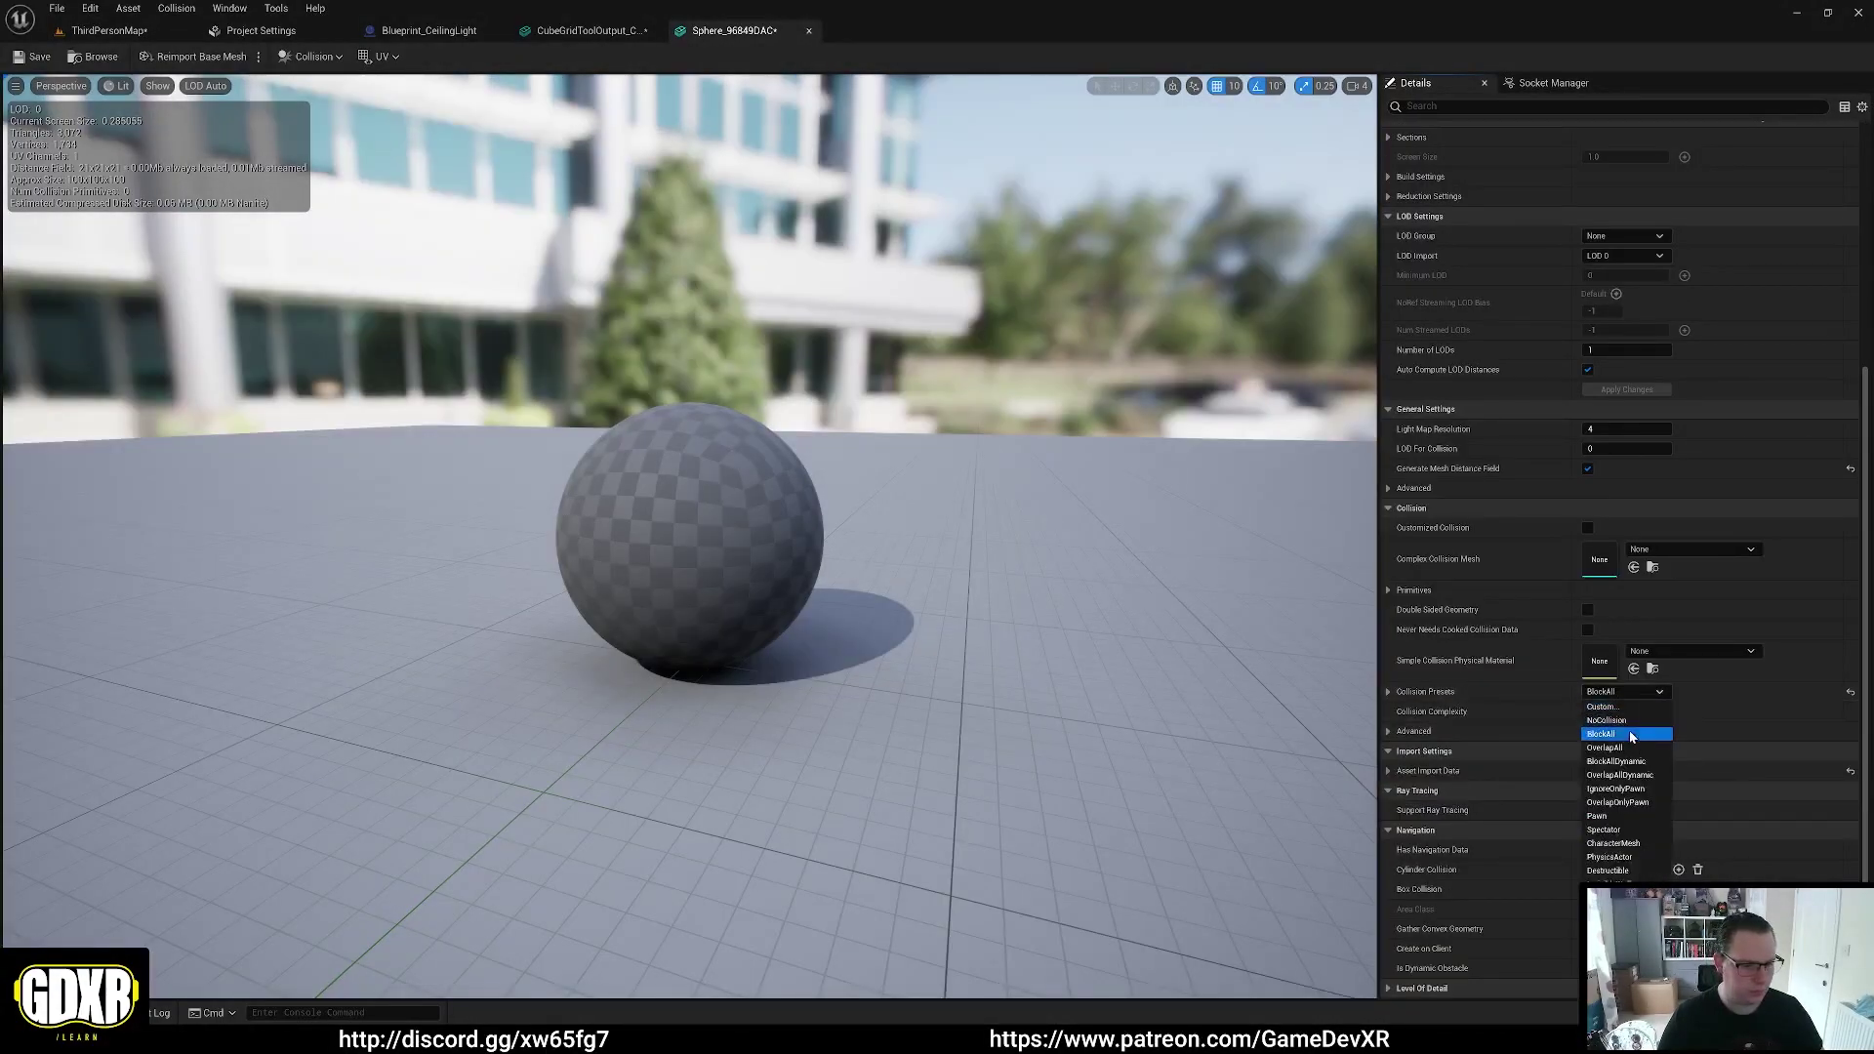
pyautogui.click(1631, 733)
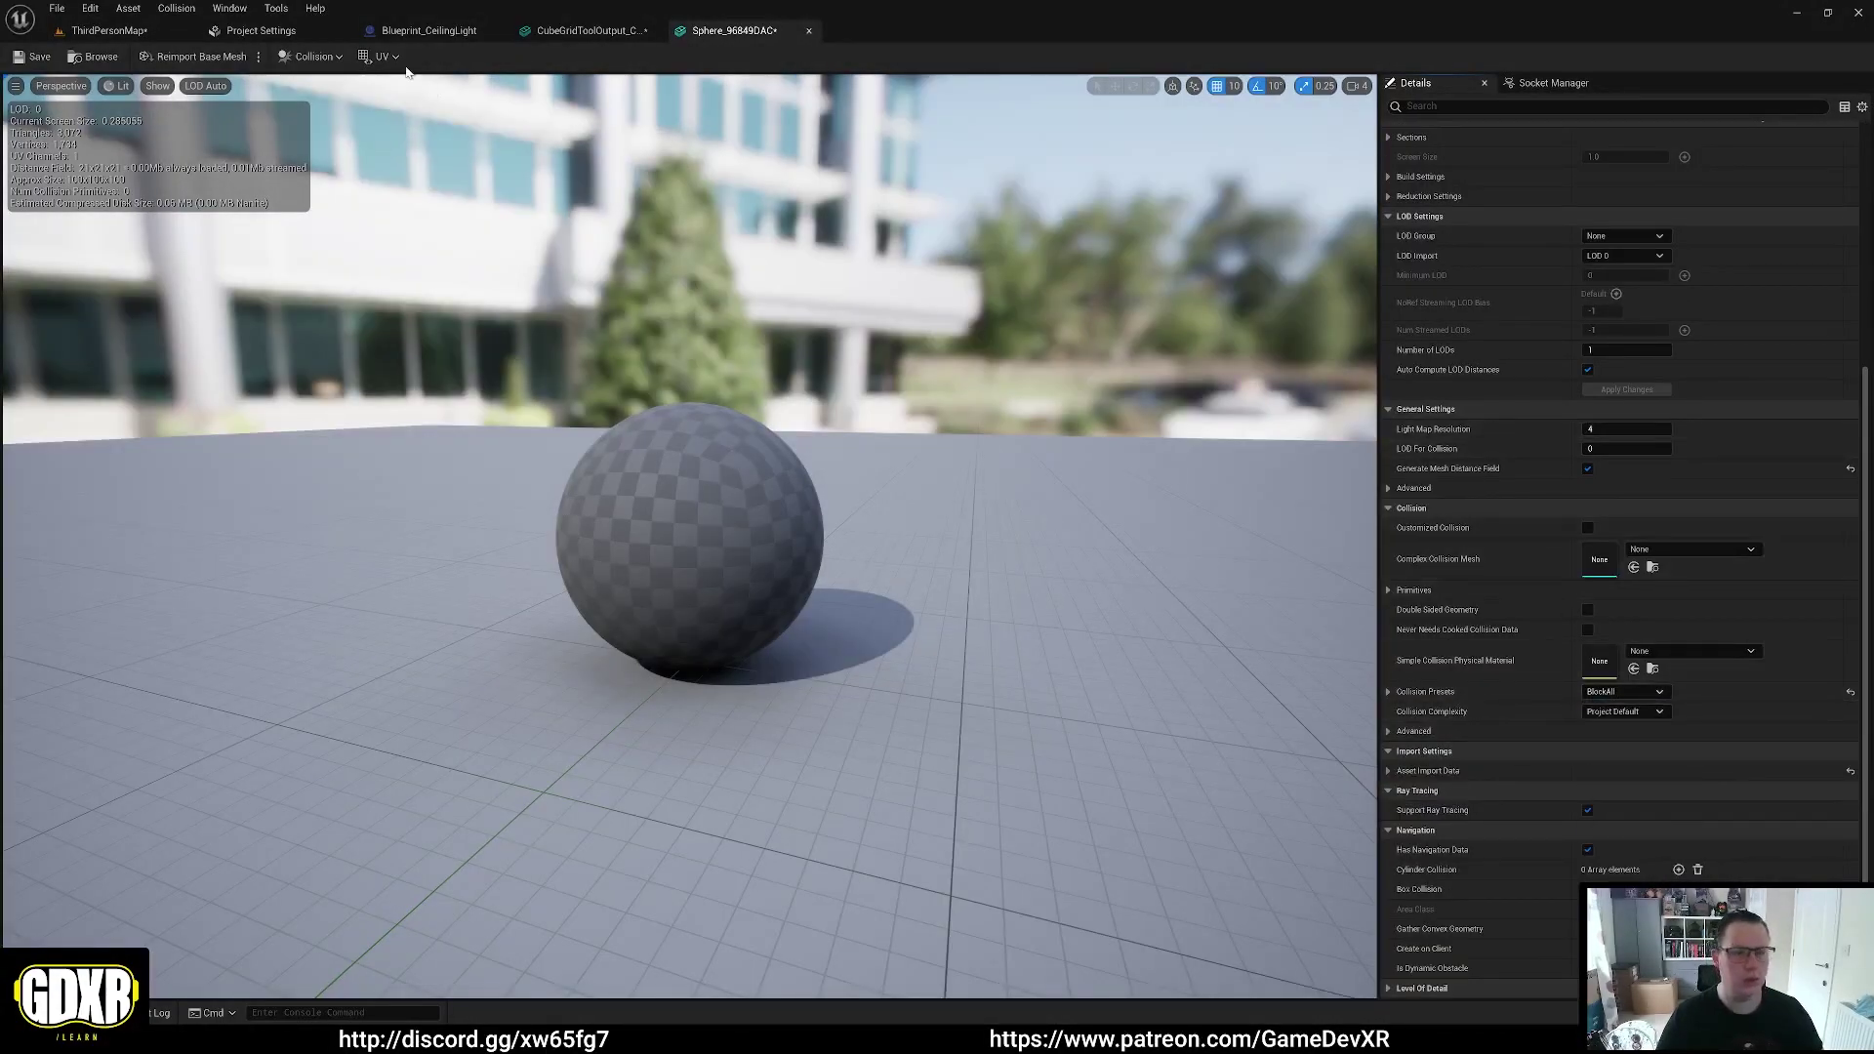
# Add a sphere simplified collision to the mesh, save the asset and return to the ThirdPersonMap level
pyautogui.click(303, 59)
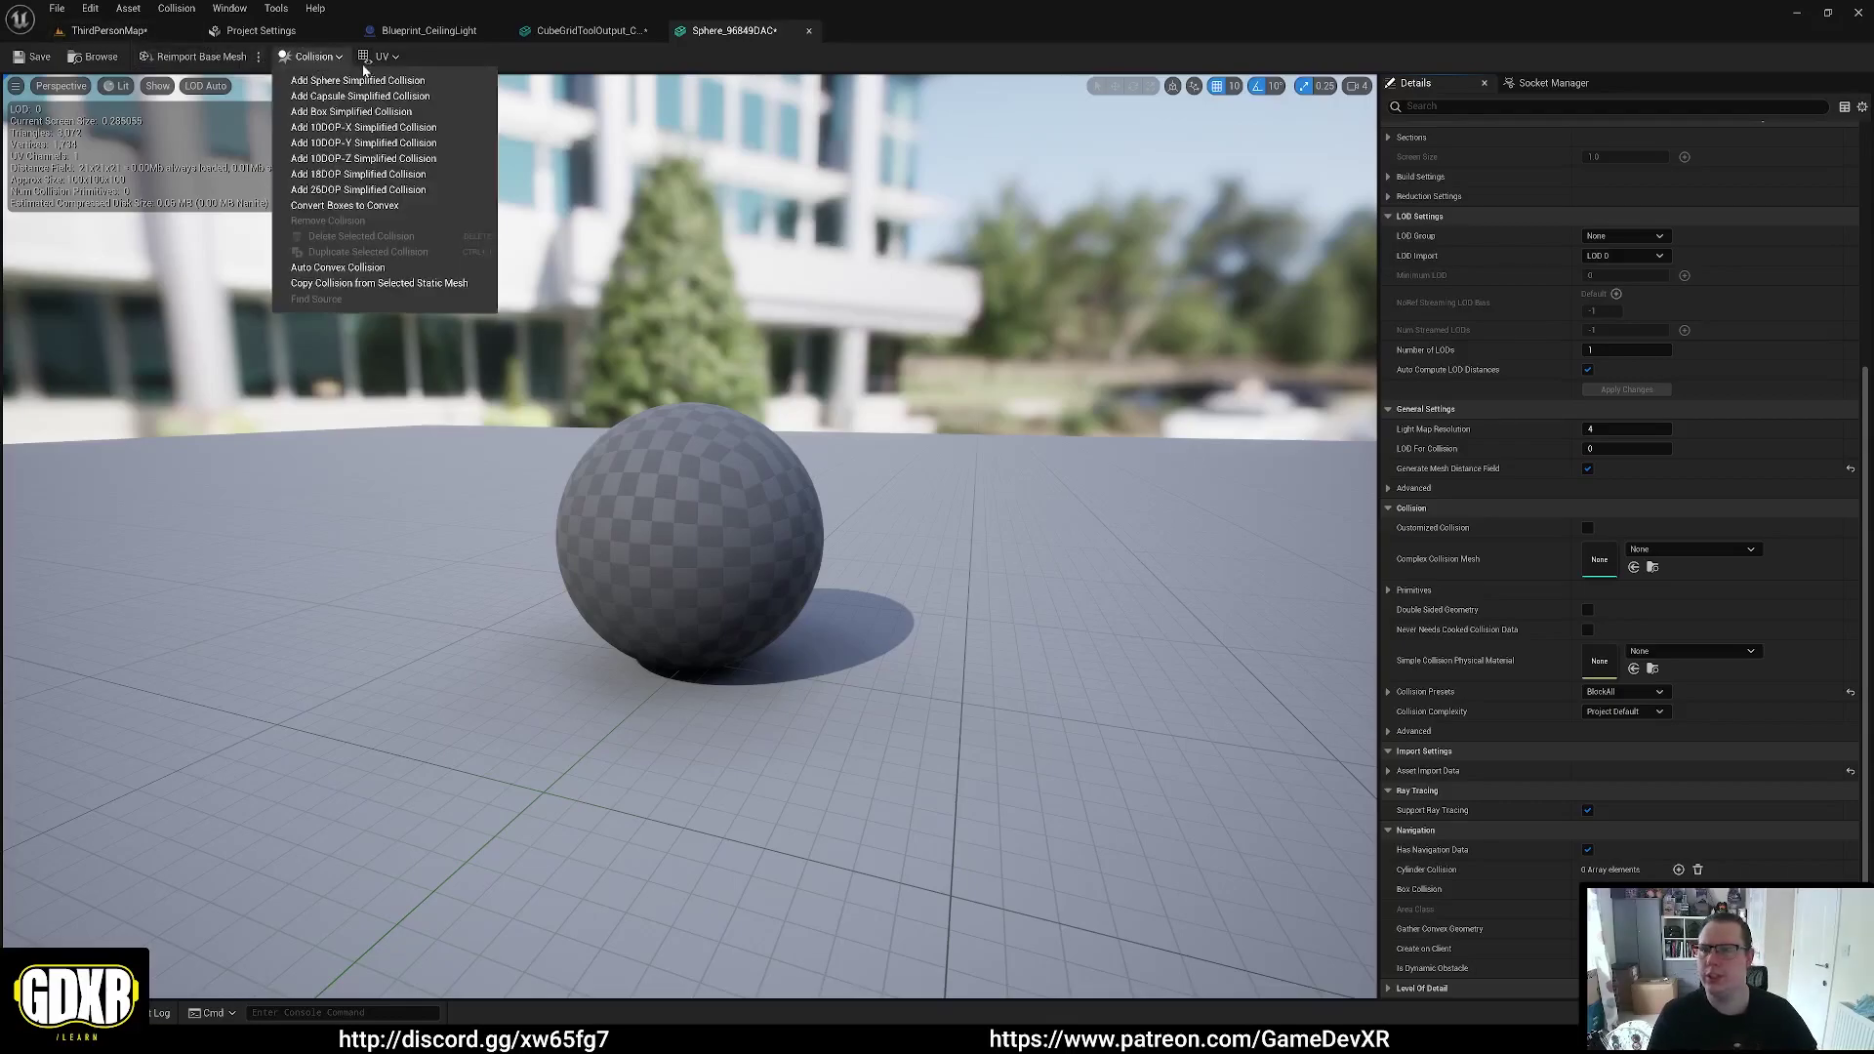
pyautogui.click(366, 80)
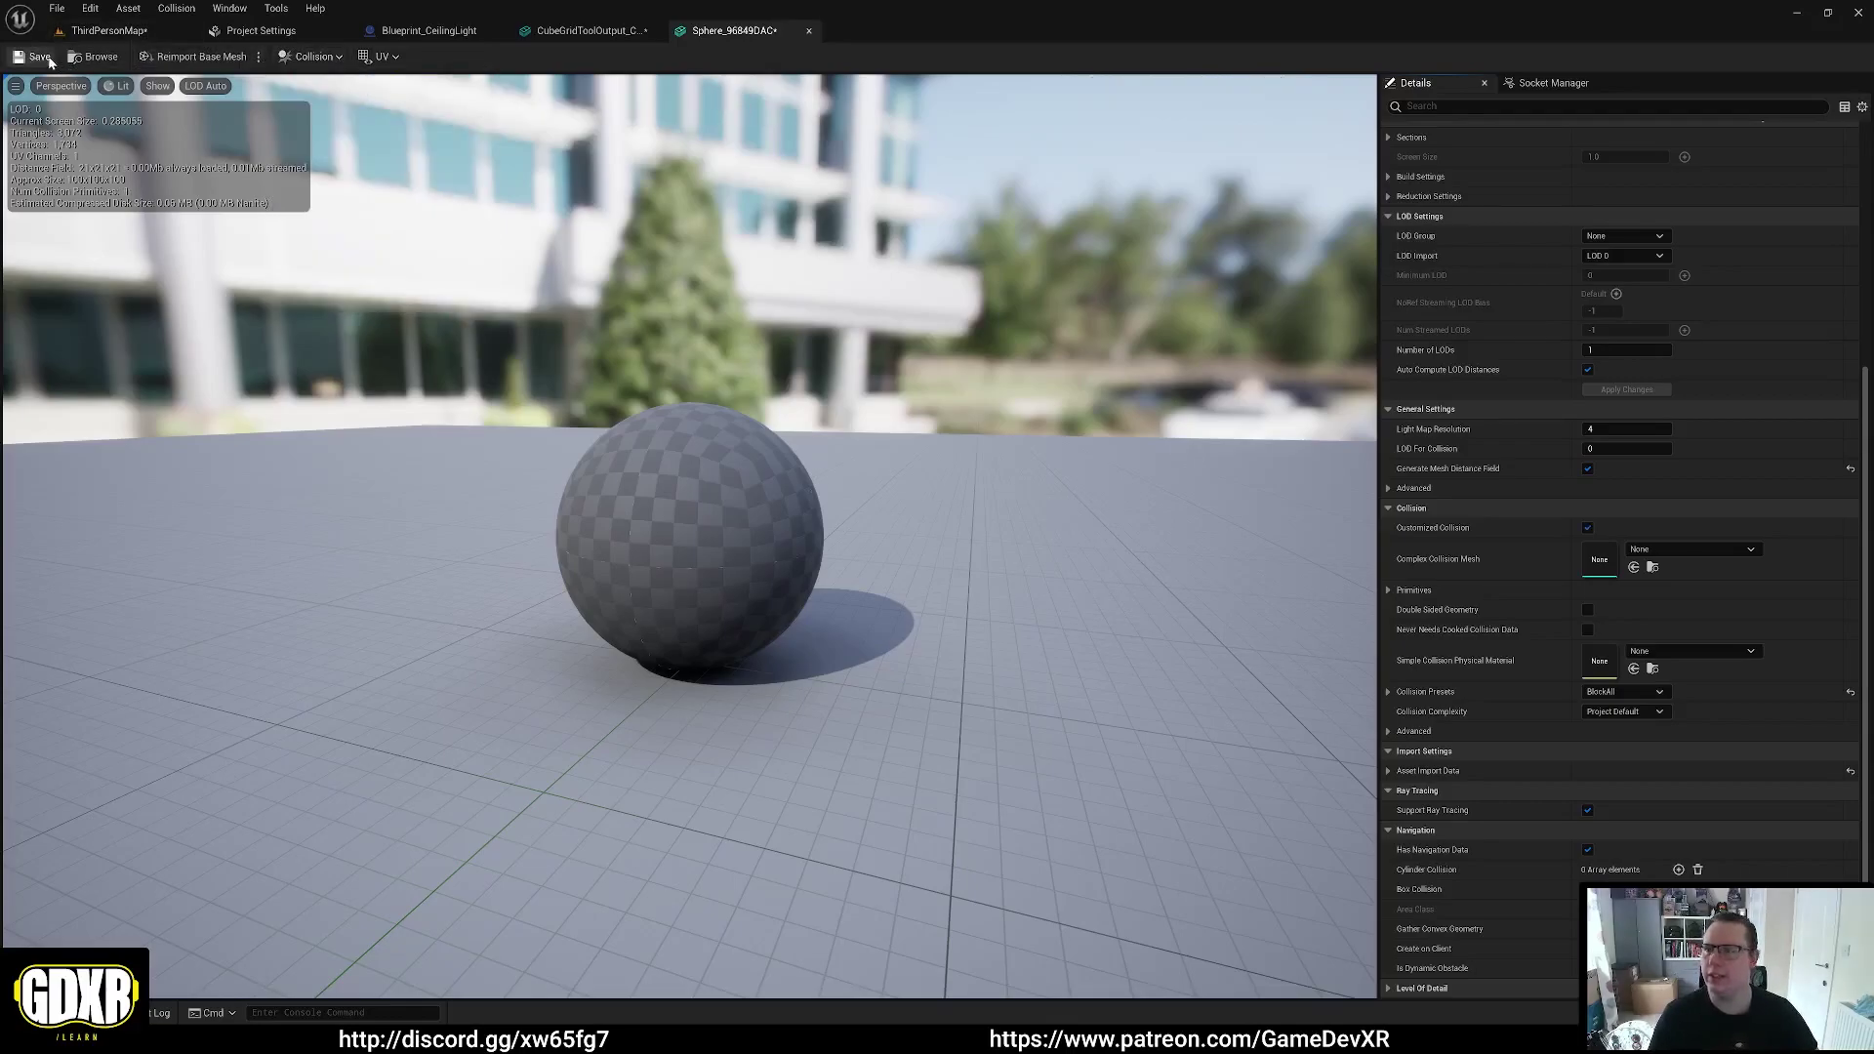
pyautogui.click(107, 30)
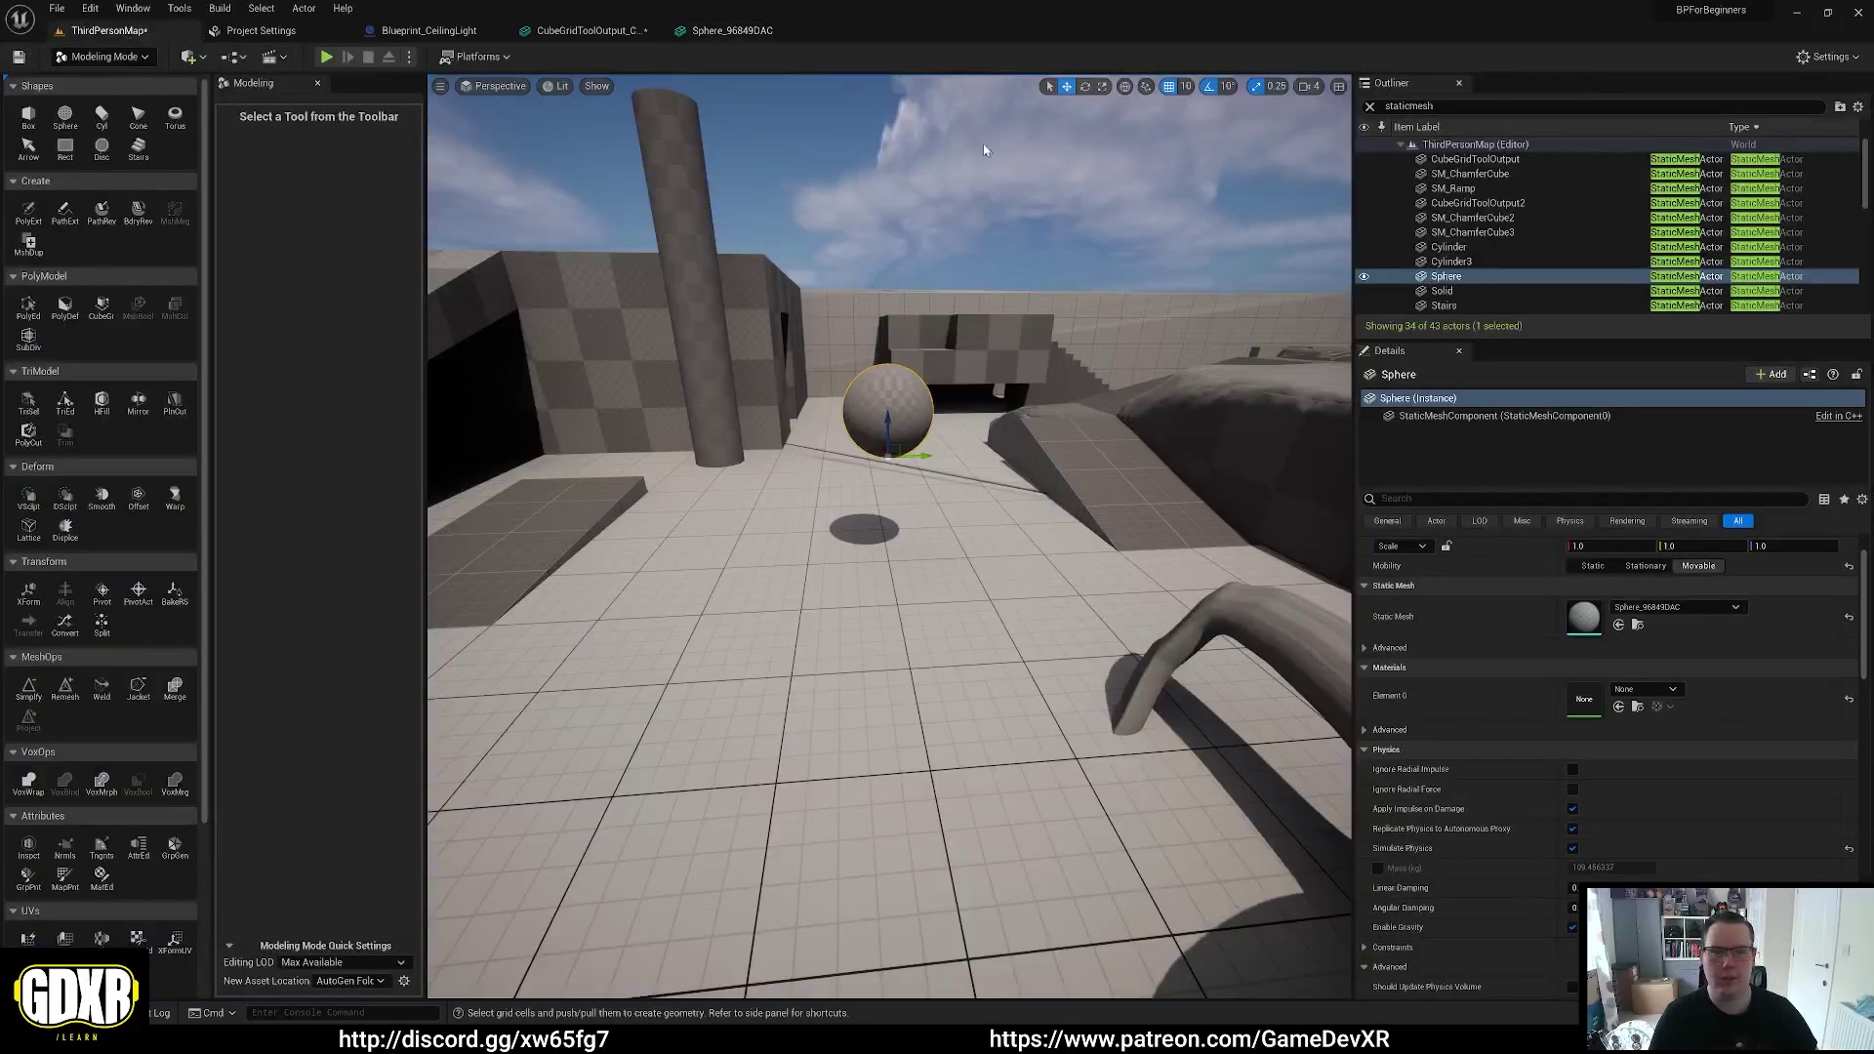
# Play-test the level again, running the character into the physics sphere and on past the sculpted blocks
pyautogui.click(327, 57)
pyautogui.press('w')
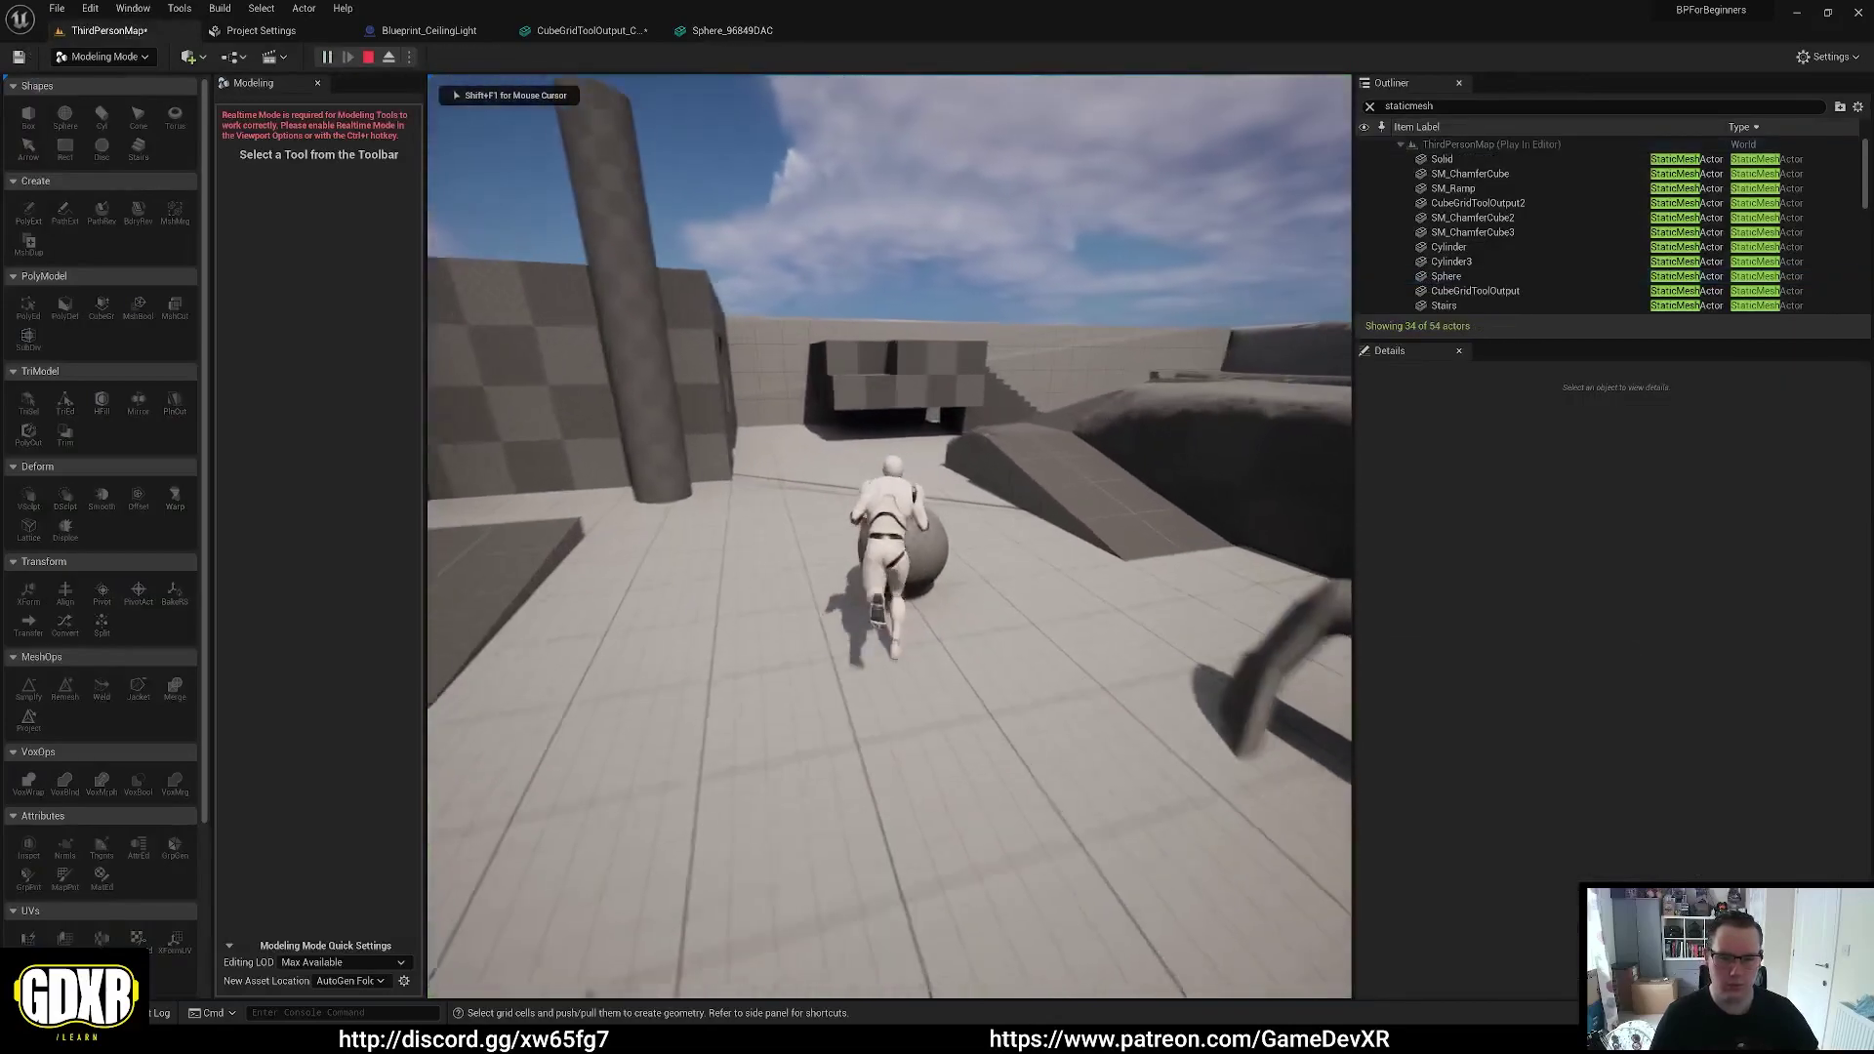
pyautogui.press('w')
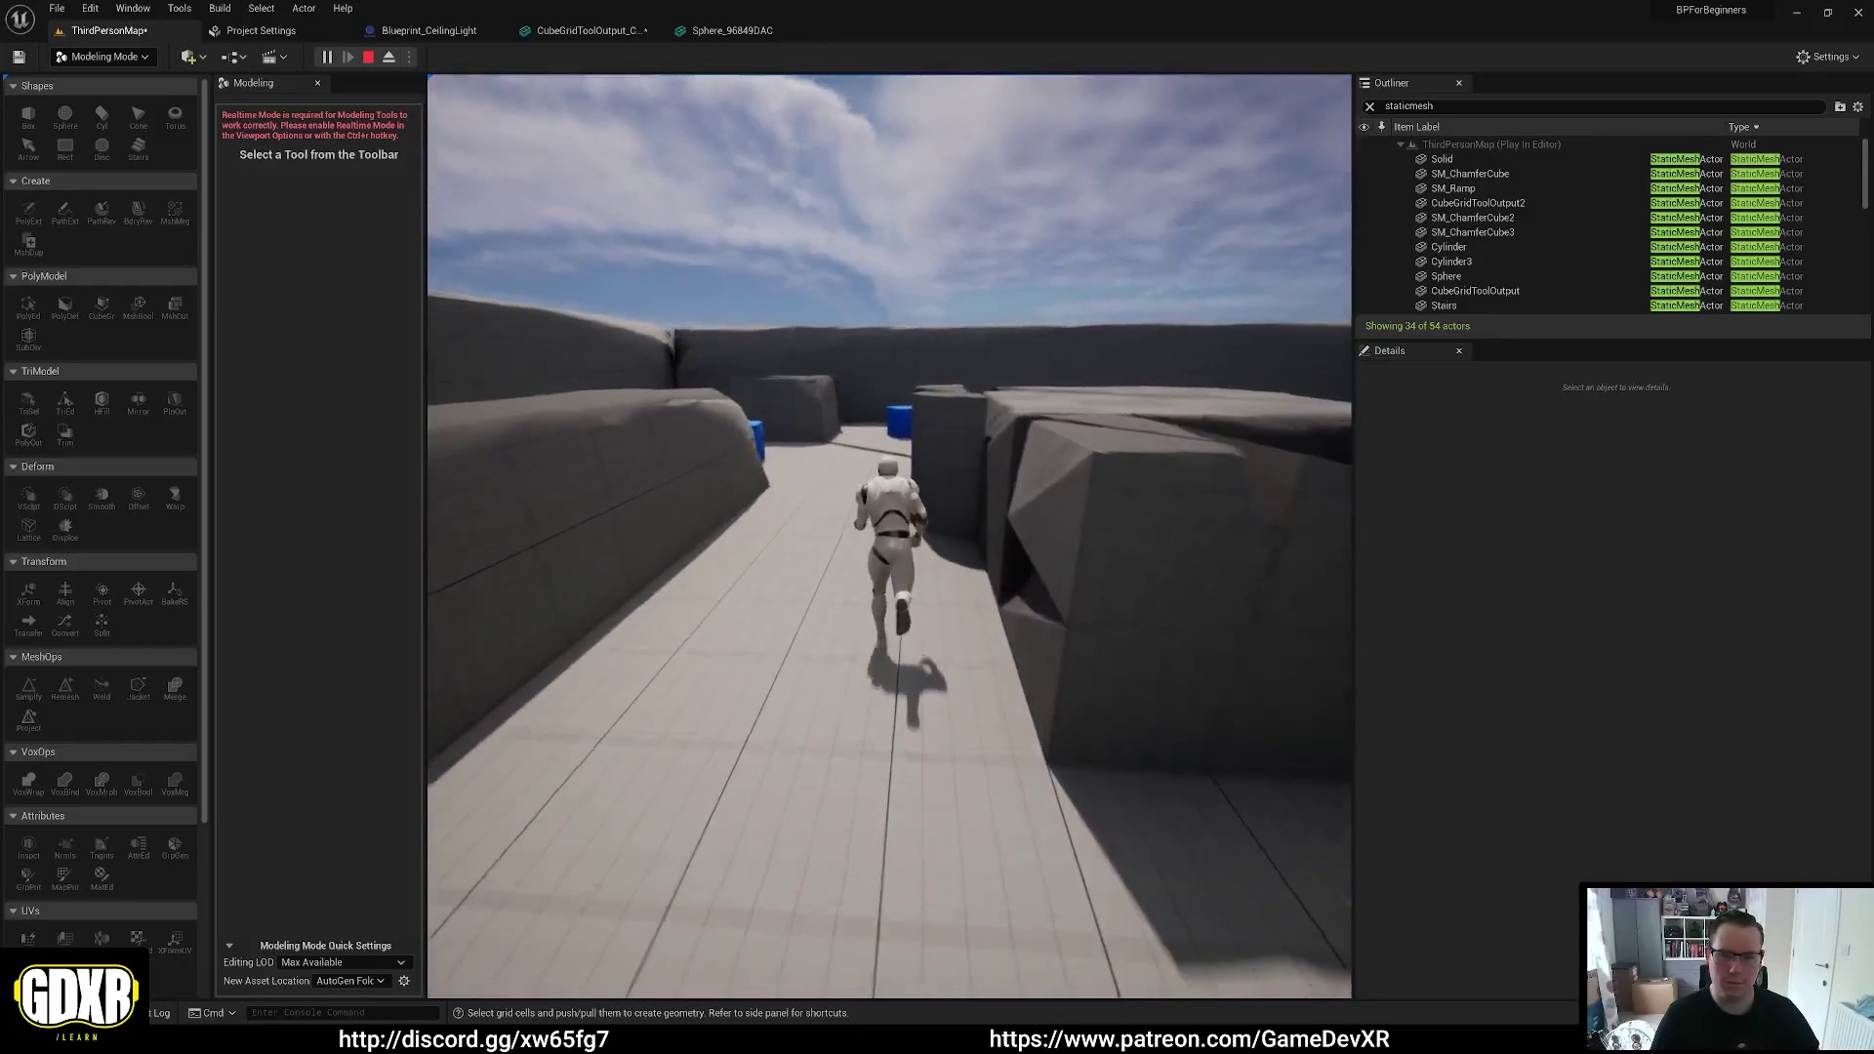
pyautogui.press('Escape')
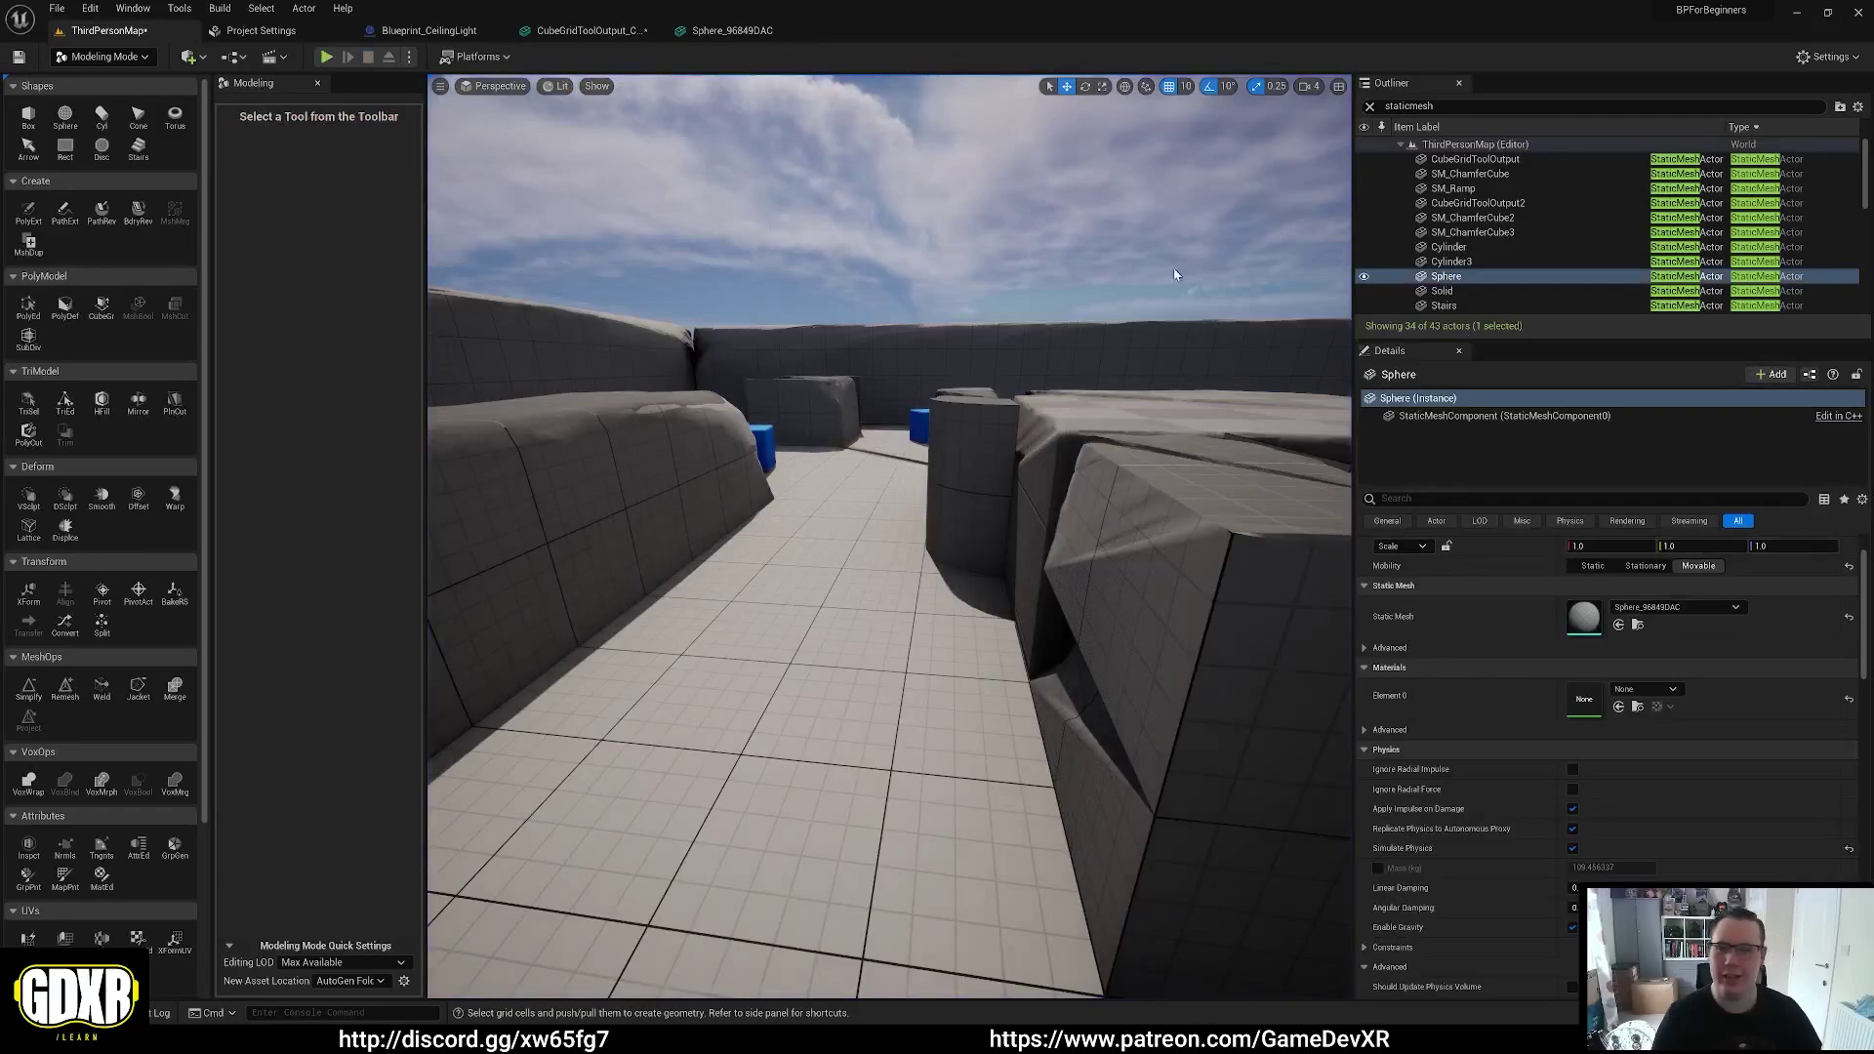
# Switch from Modeling mode to Select mode with the whole walled level in view from above
pyautogui.press('s')
pyautogui.moveTo(1036, 267); pyautogui.dragTo(1250, 332, button='right')
pyautogui.press('a')
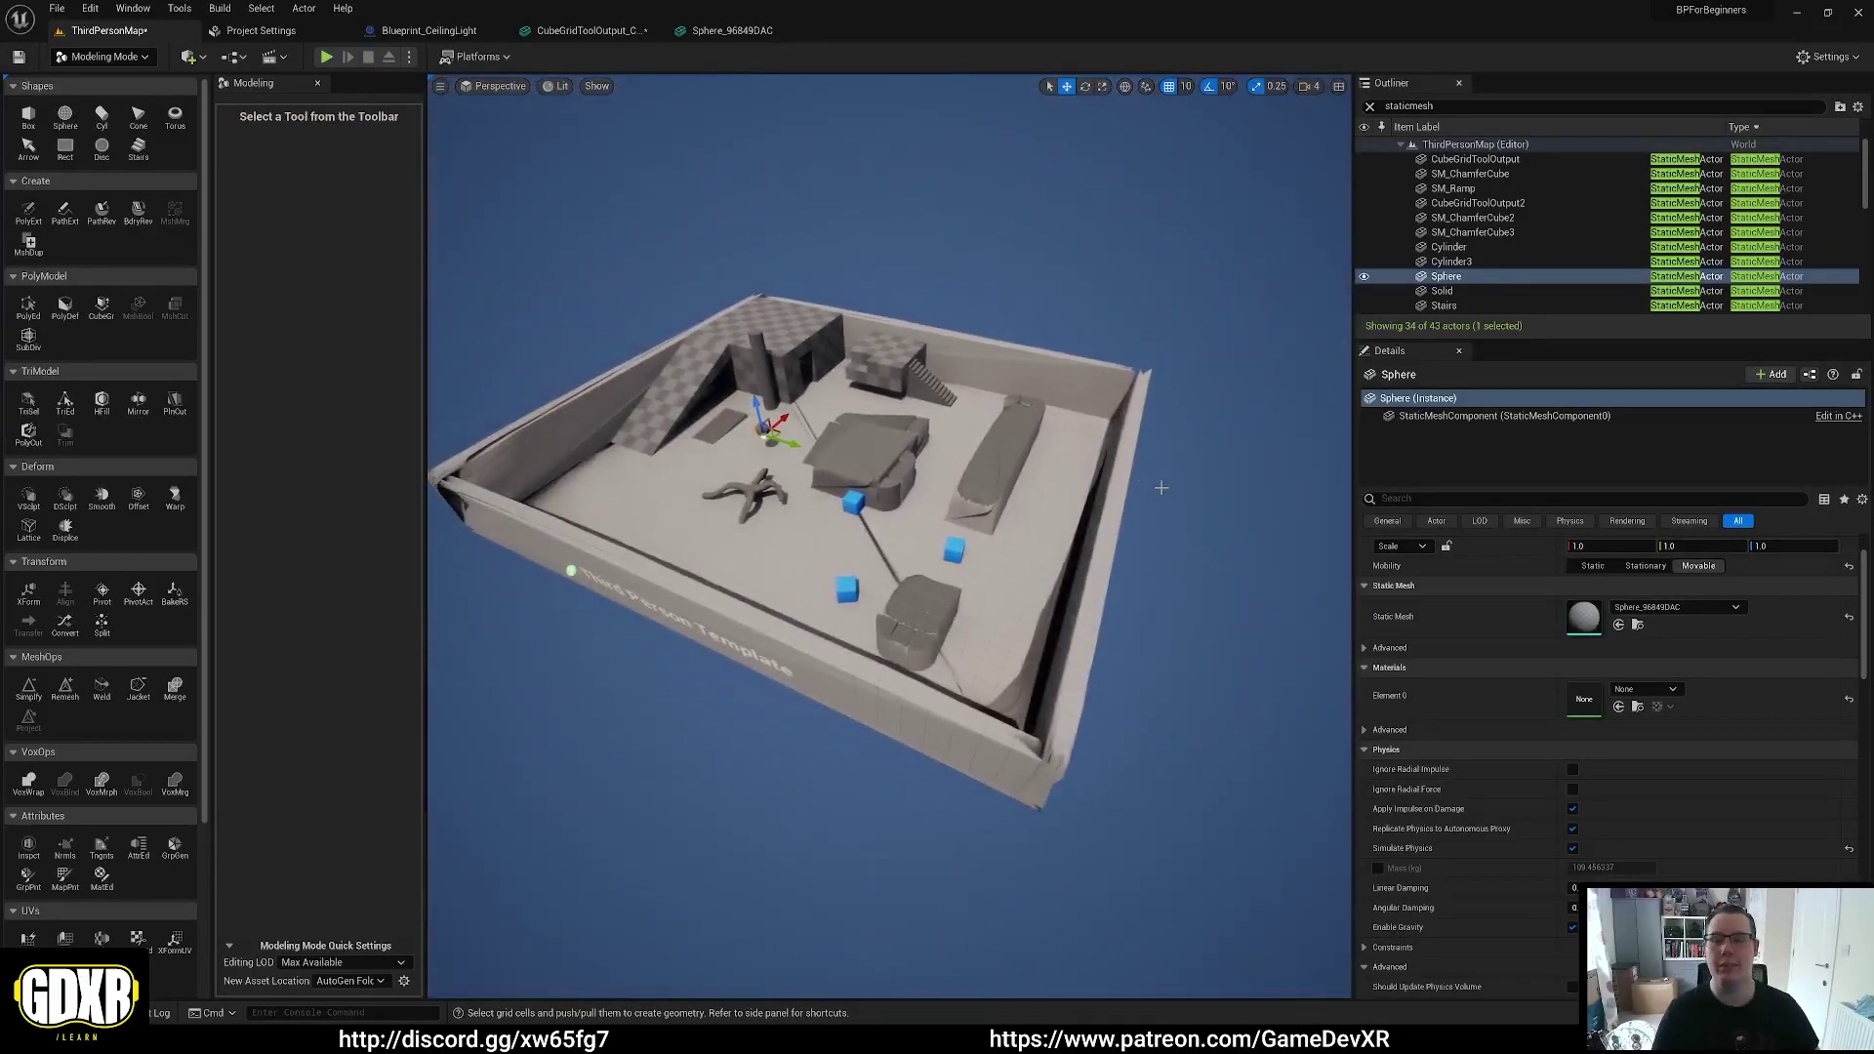
pyautogui.click(101, 56)
pyautogui.click(115, 88)
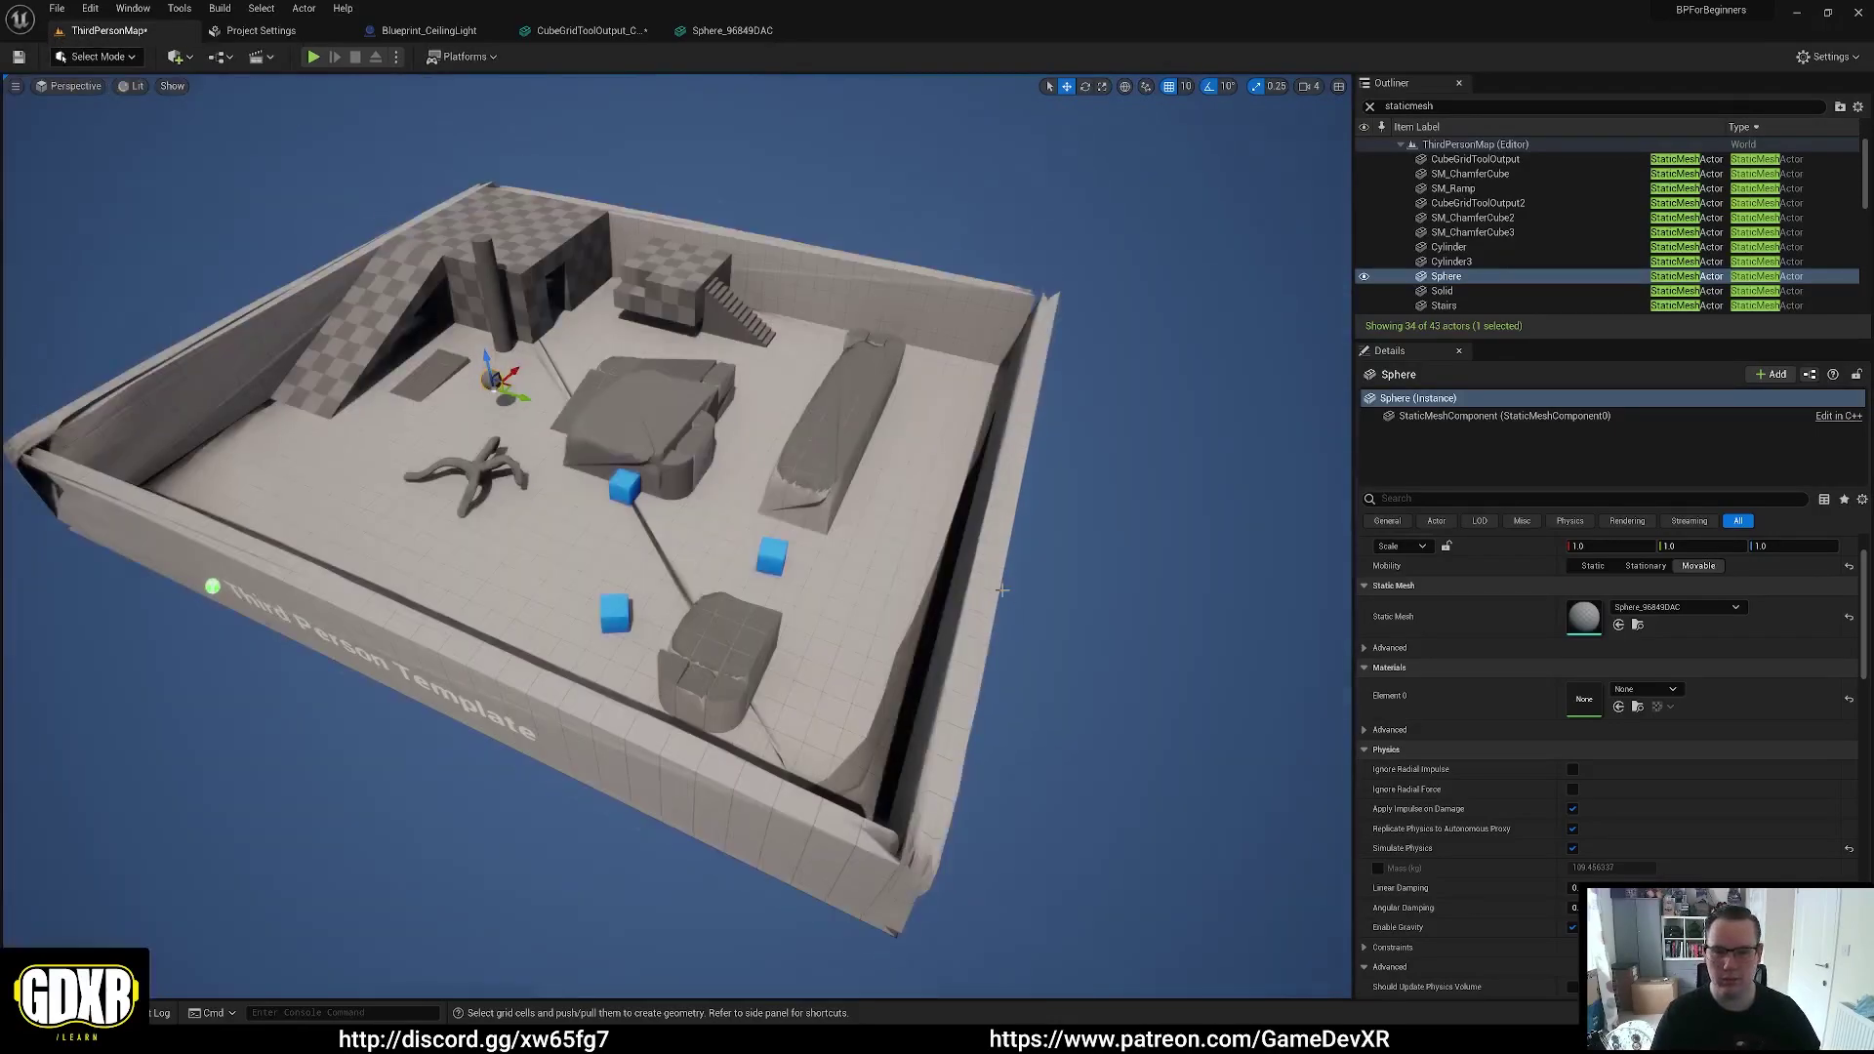
pyautogui.moveTo(952, 532); pyautogui.dragTo(913, 503, button='right')
pyautogui.press('a')
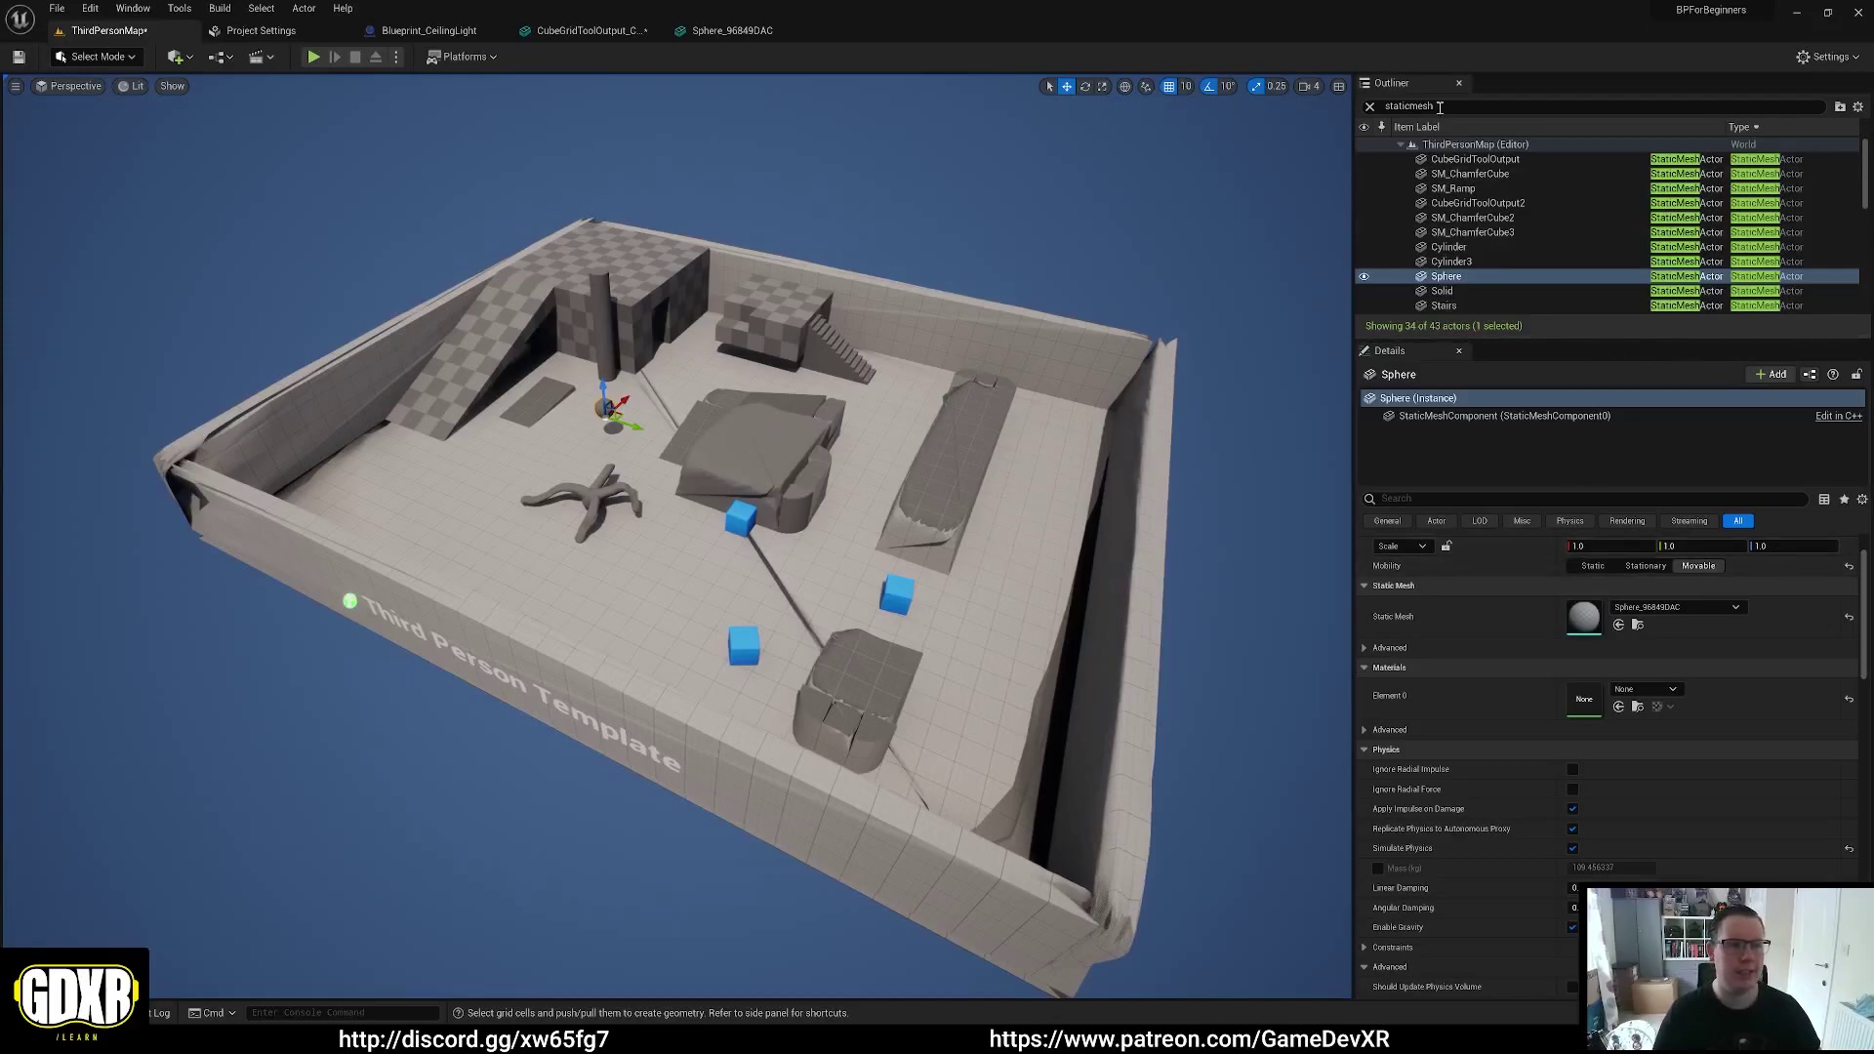
# Convert all the filtered static mesh actors into one static mesh named LevelBlockout in the LevelPrototyping folder
pyautogui.click(1465, 159)
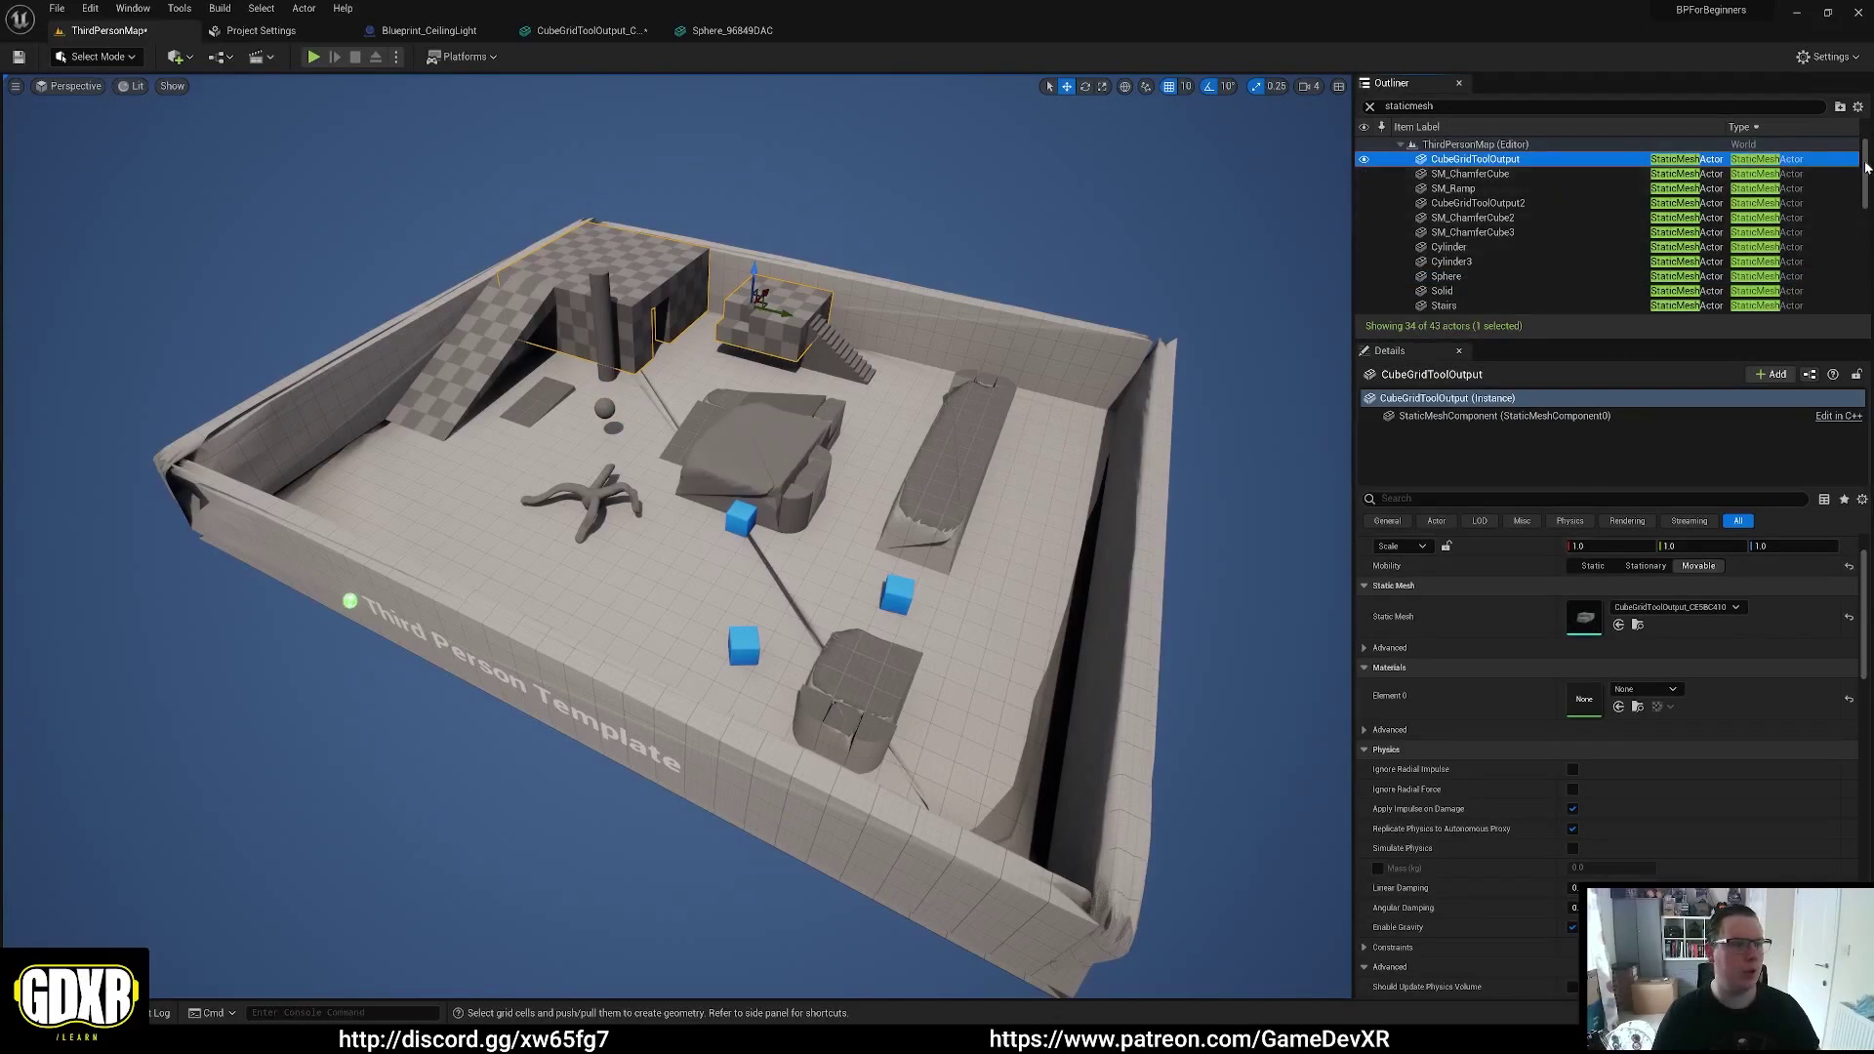
pyautogui.moveTo(1866, 168); pyautogui.dragTo(1867, 242)
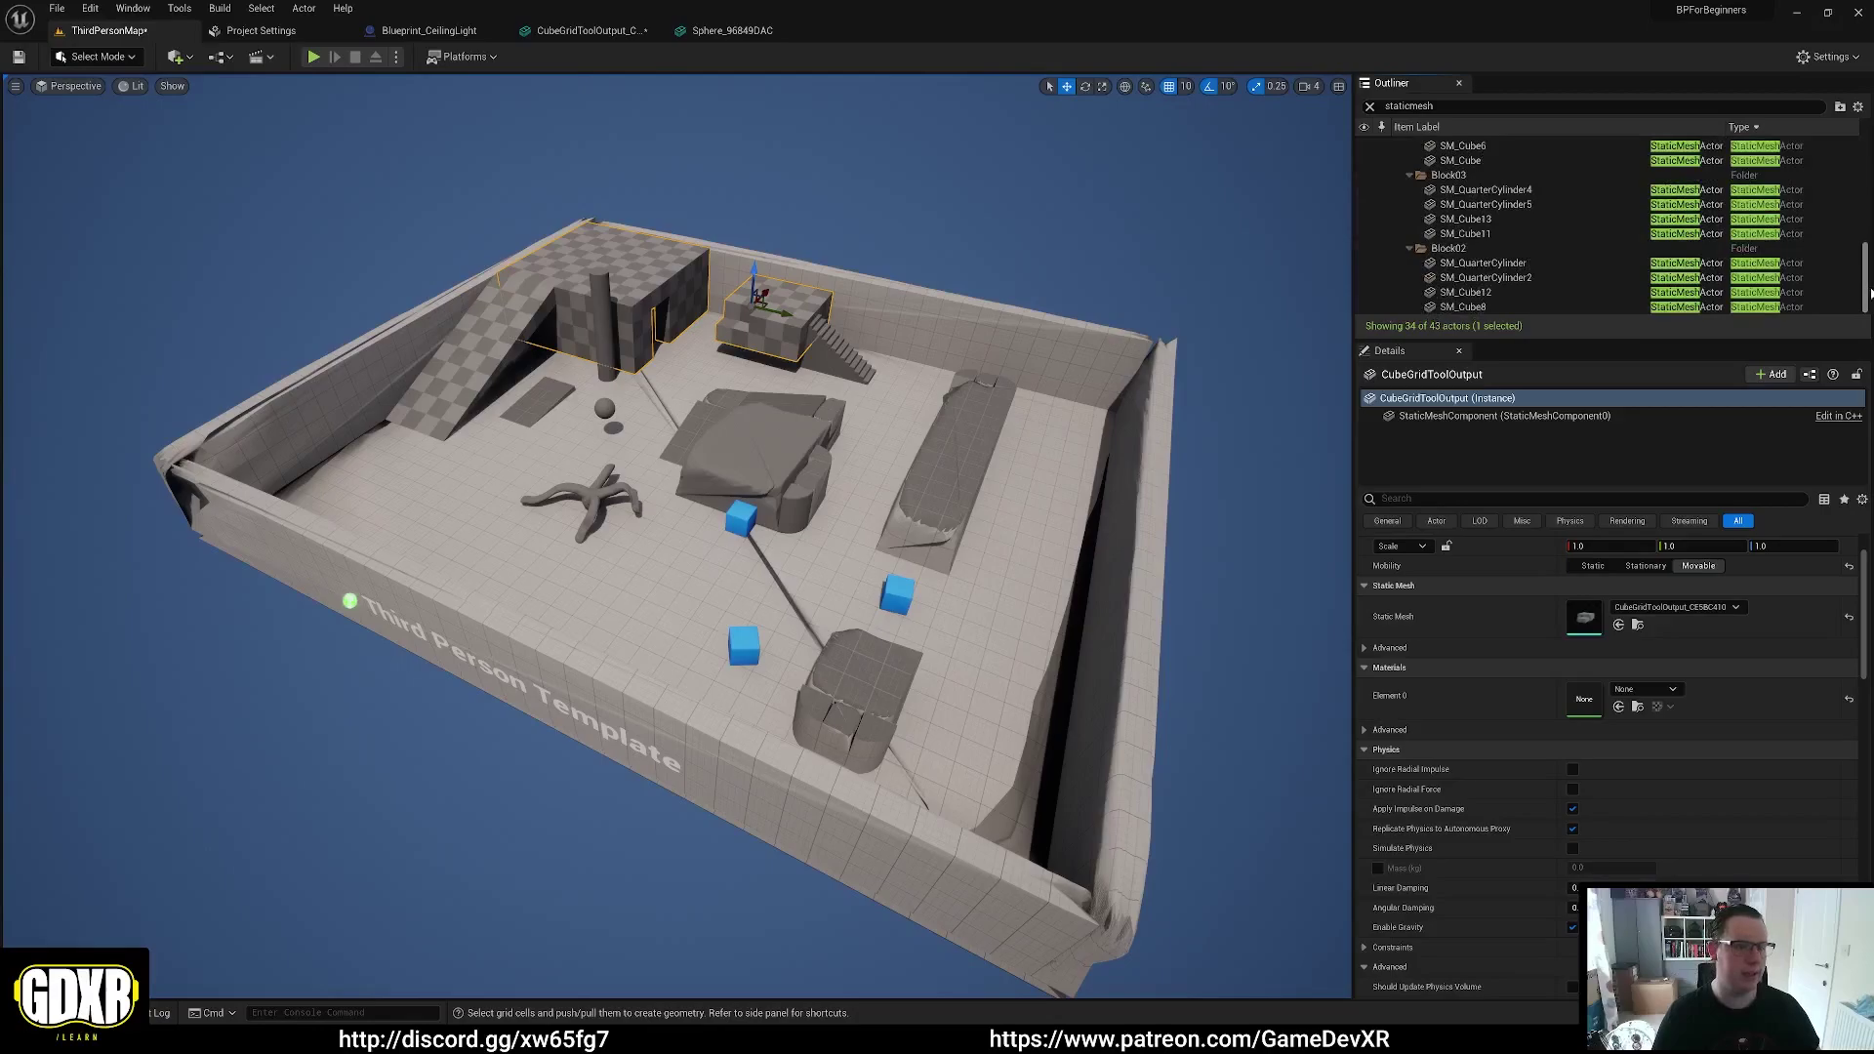
pyautogui.keyDown('shift'); pyautogui.click(1465, 307); pyautogui.keyUp('shift')
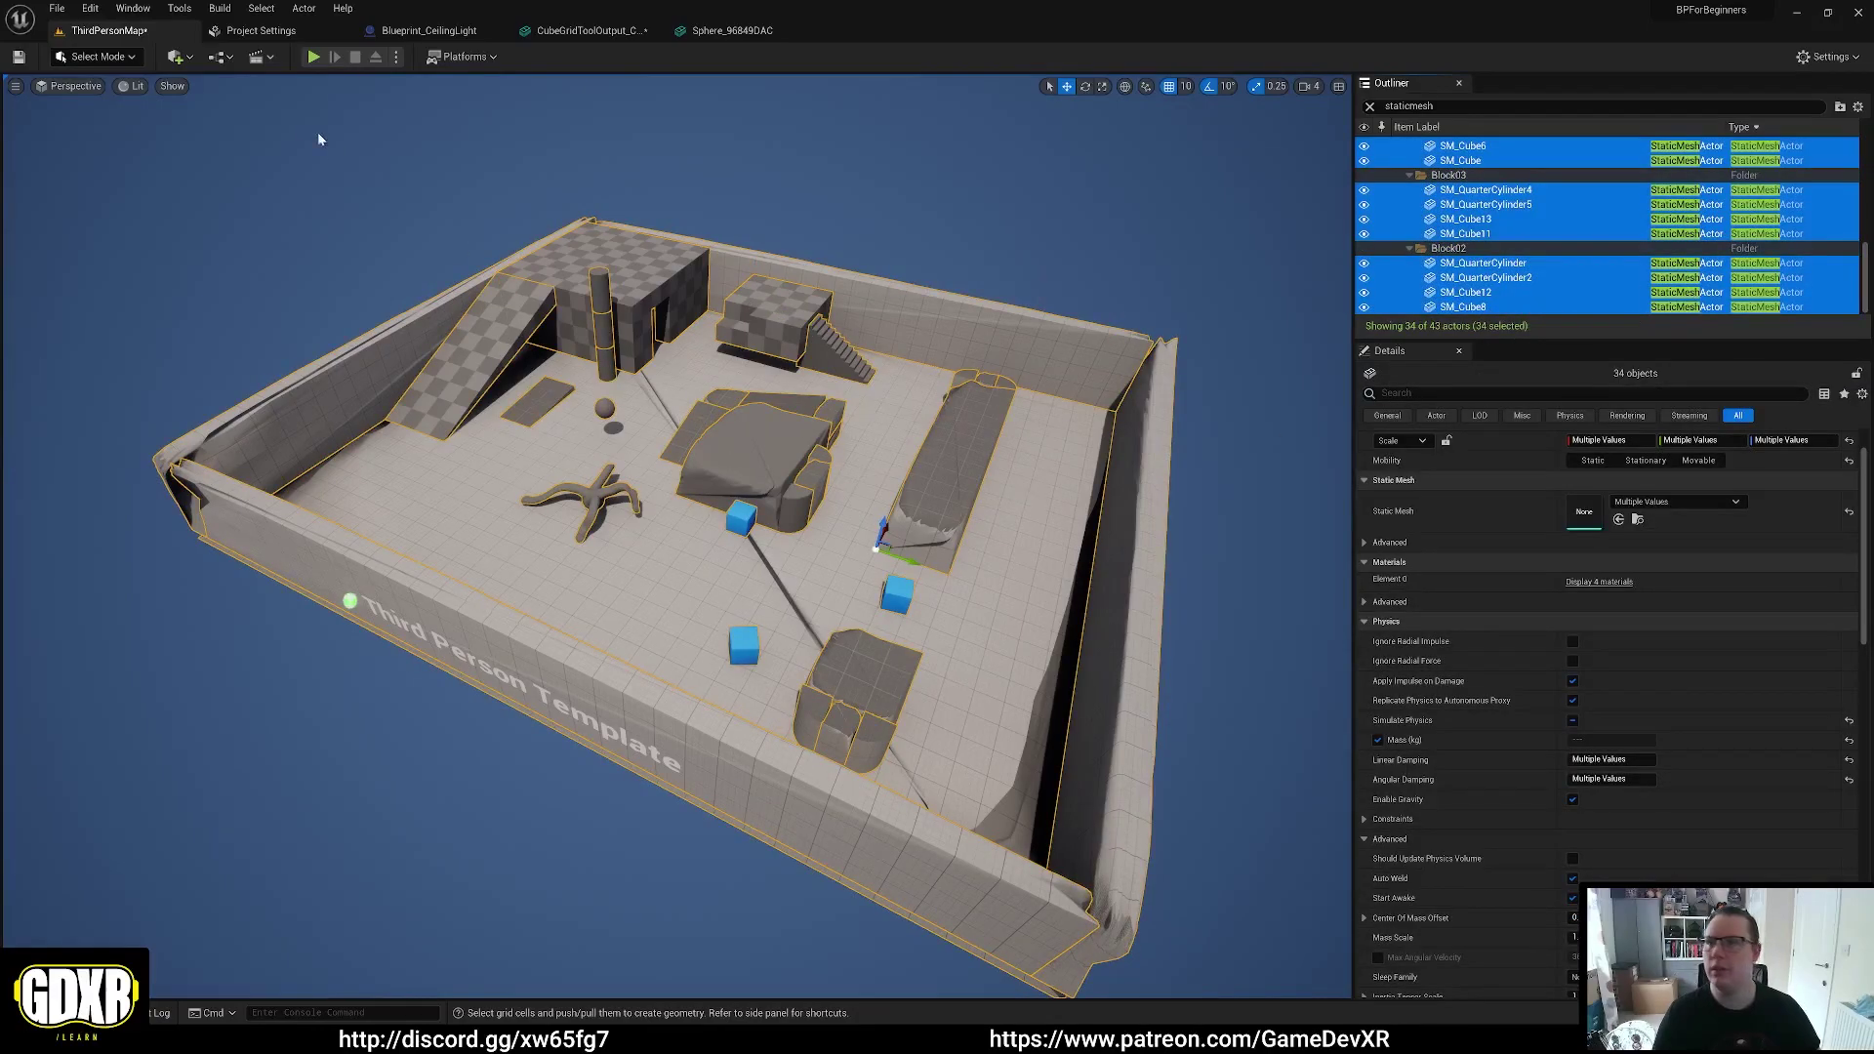
pyautogui.click(294, 10)
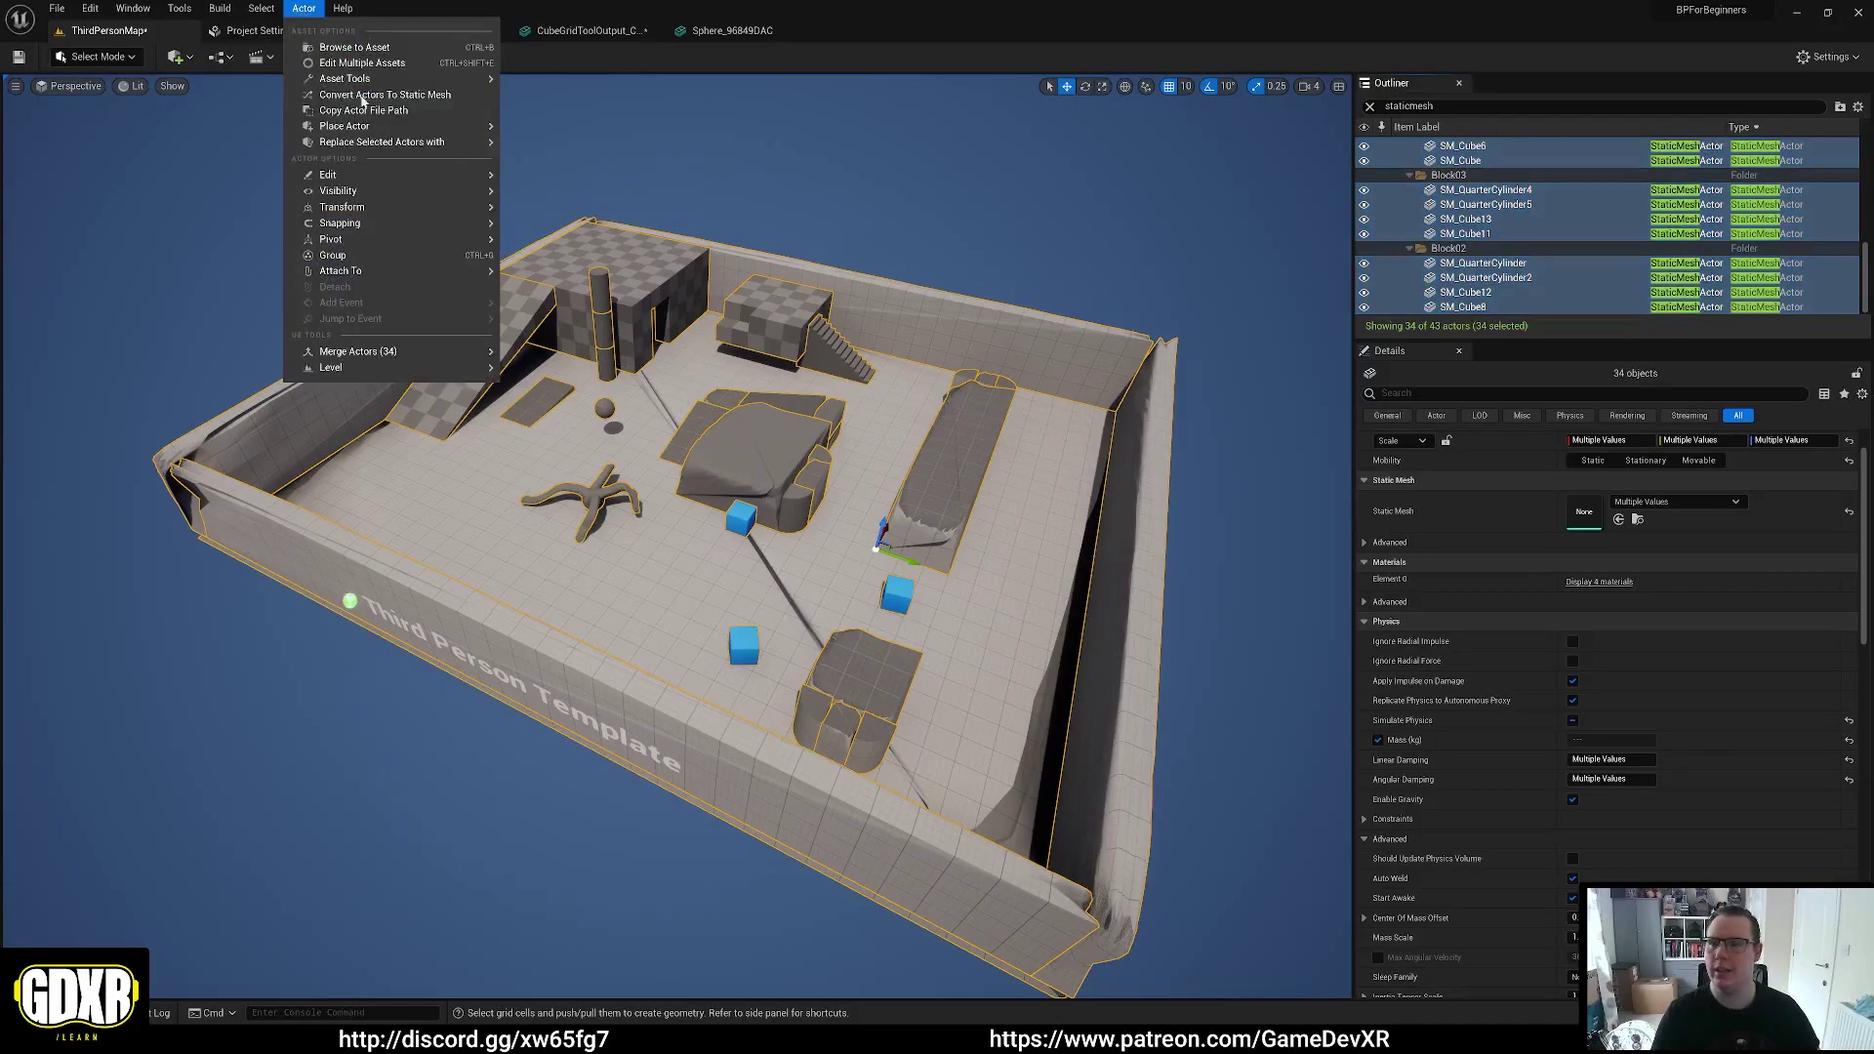
pyautogui.click(405, 95)
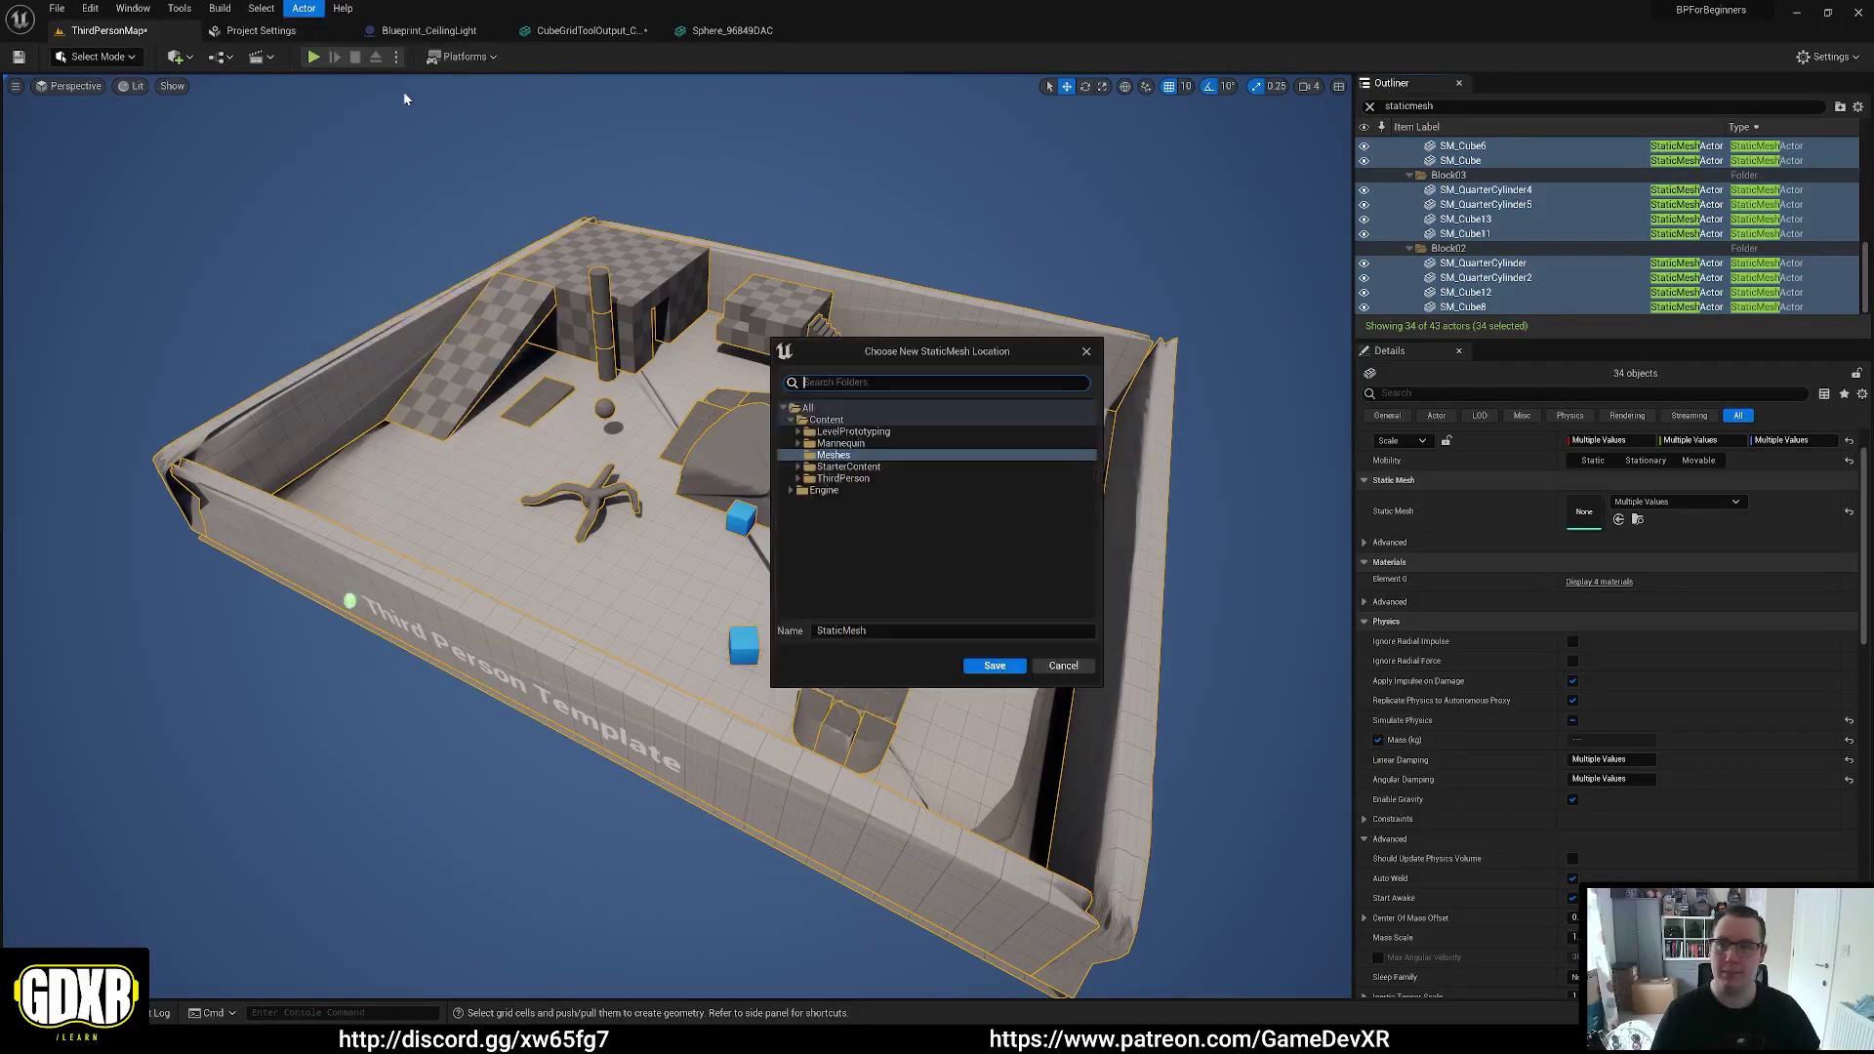
pyautogui.click(879, 431)
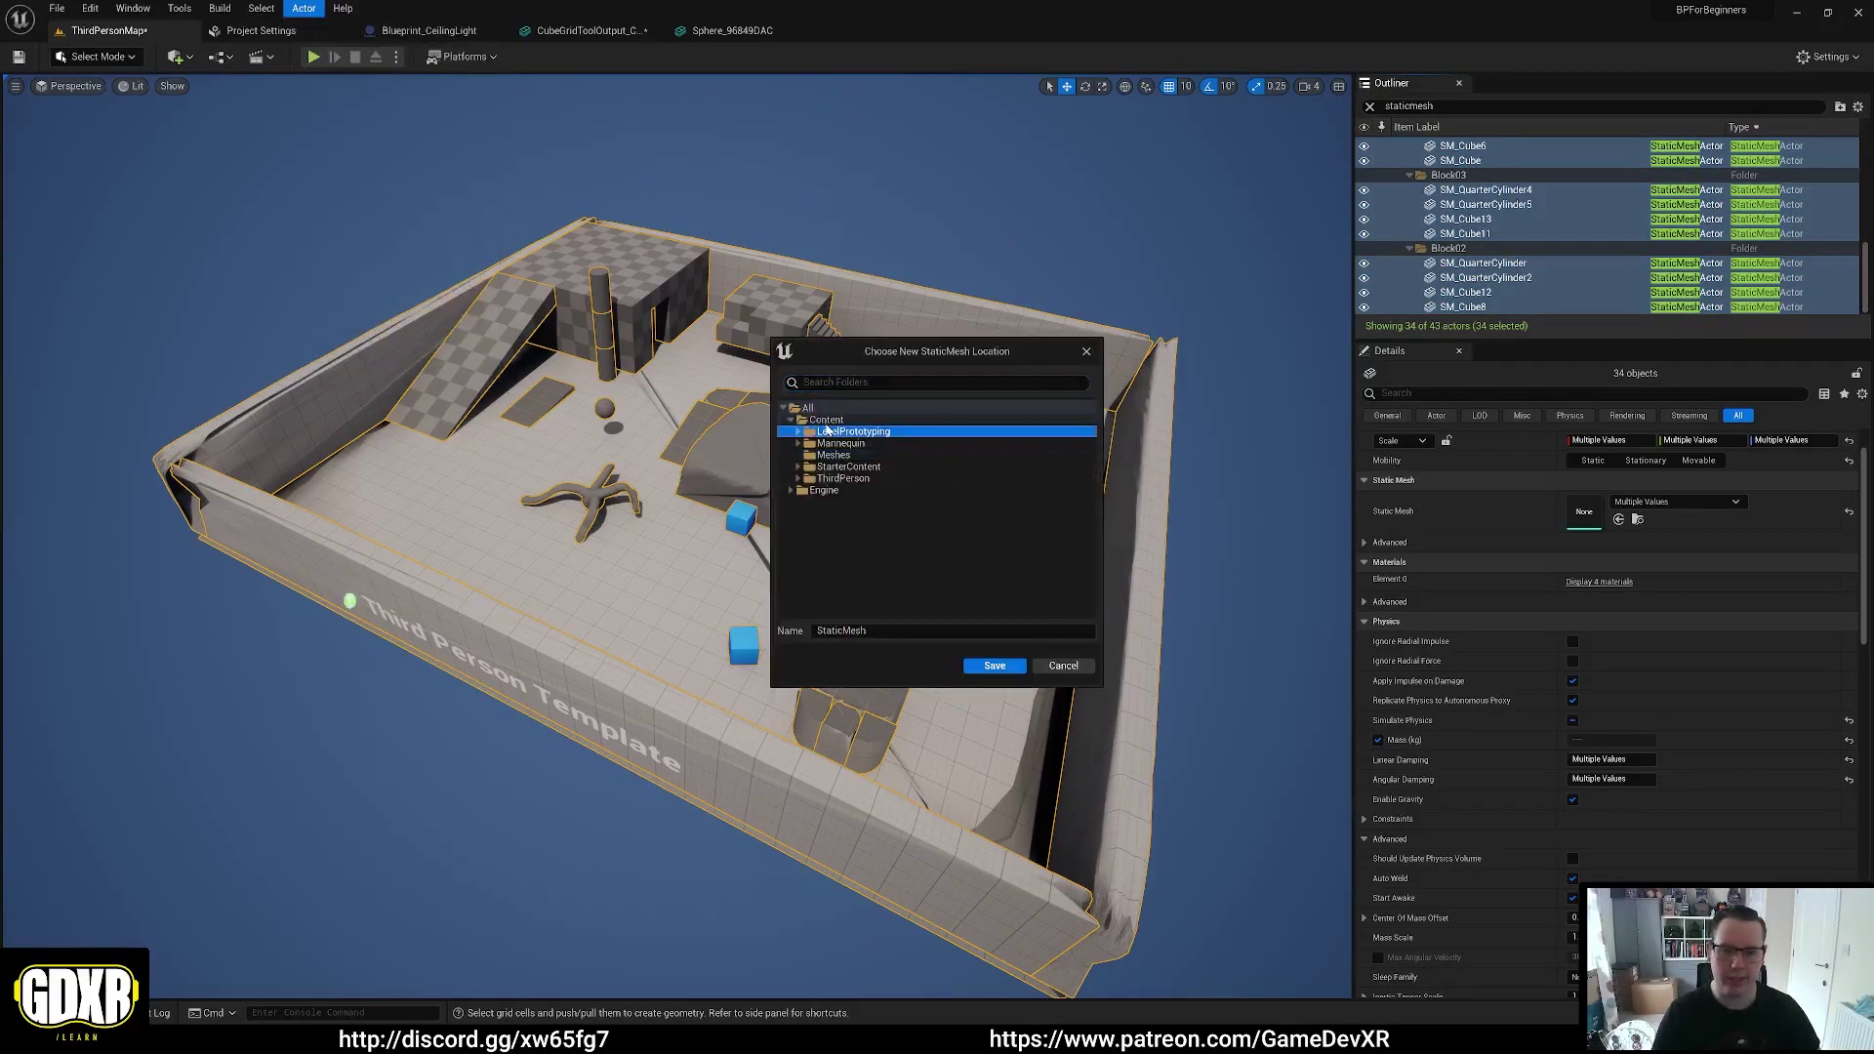
pyautogui.click(928, 634)
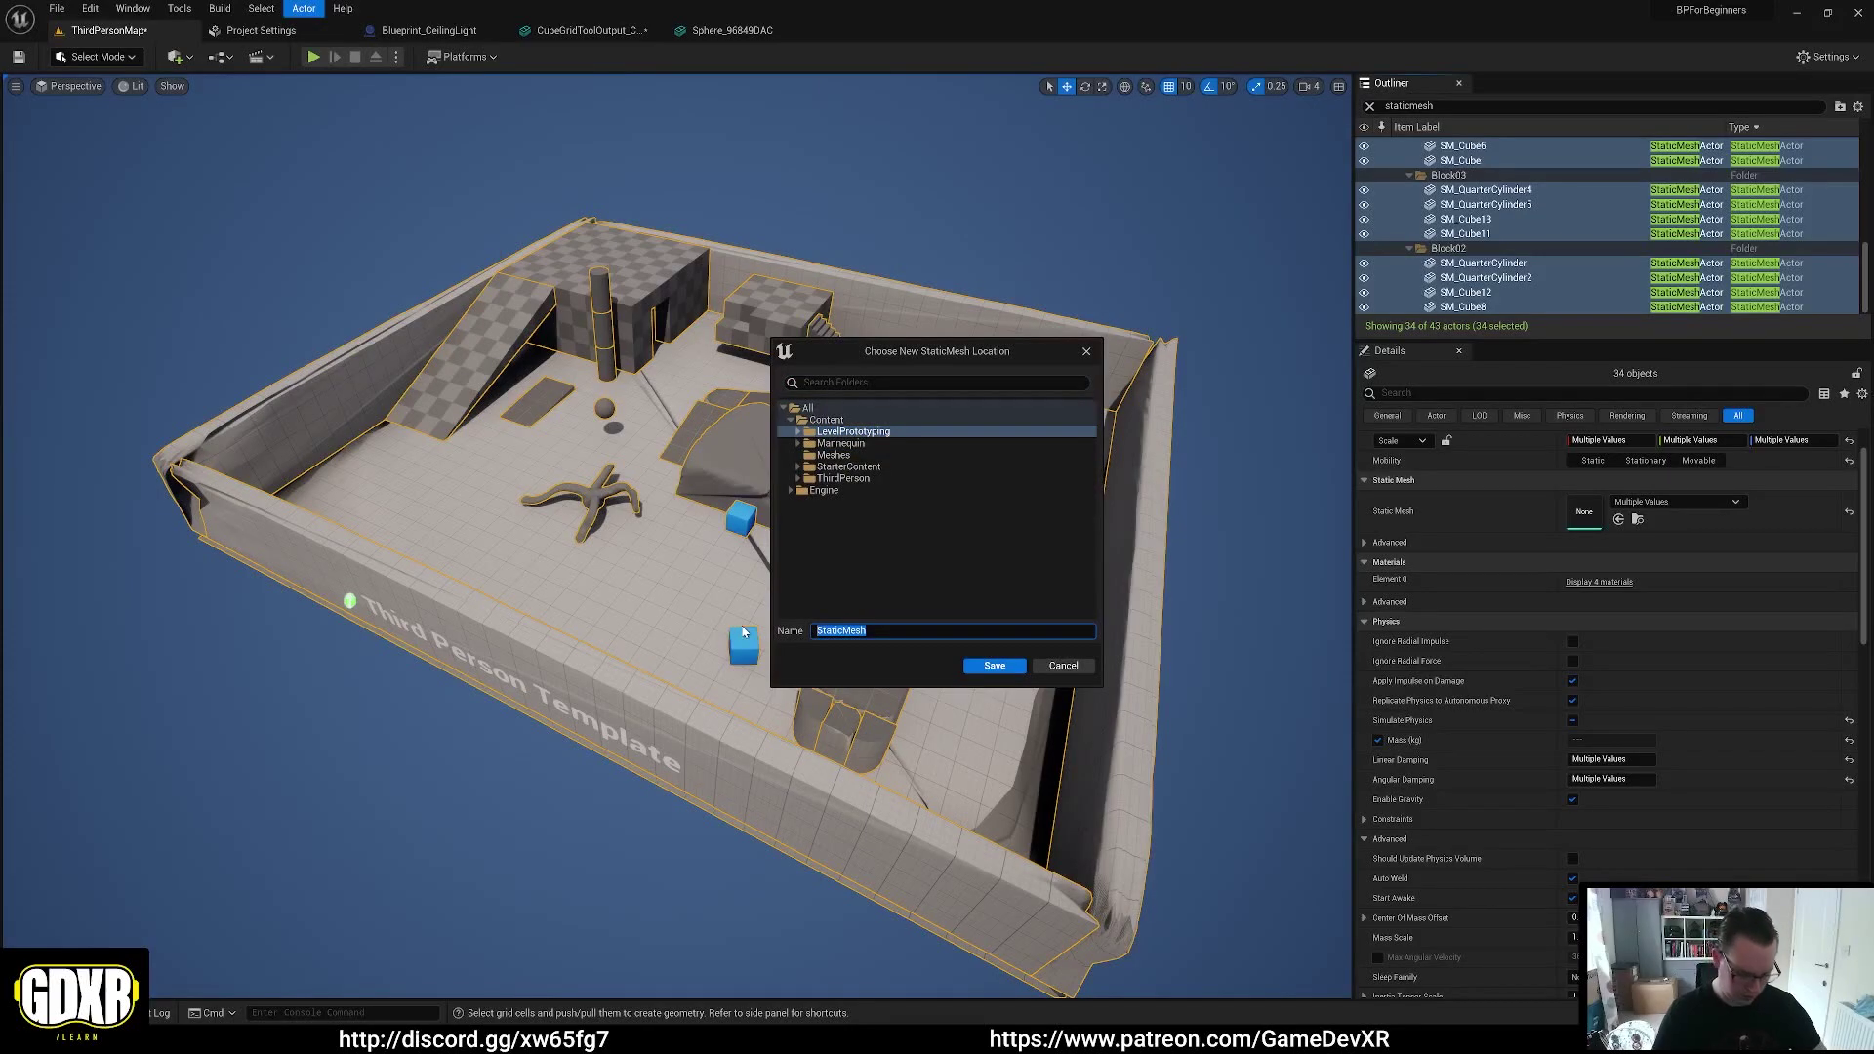
pyautogui.write('LevelBlockout')
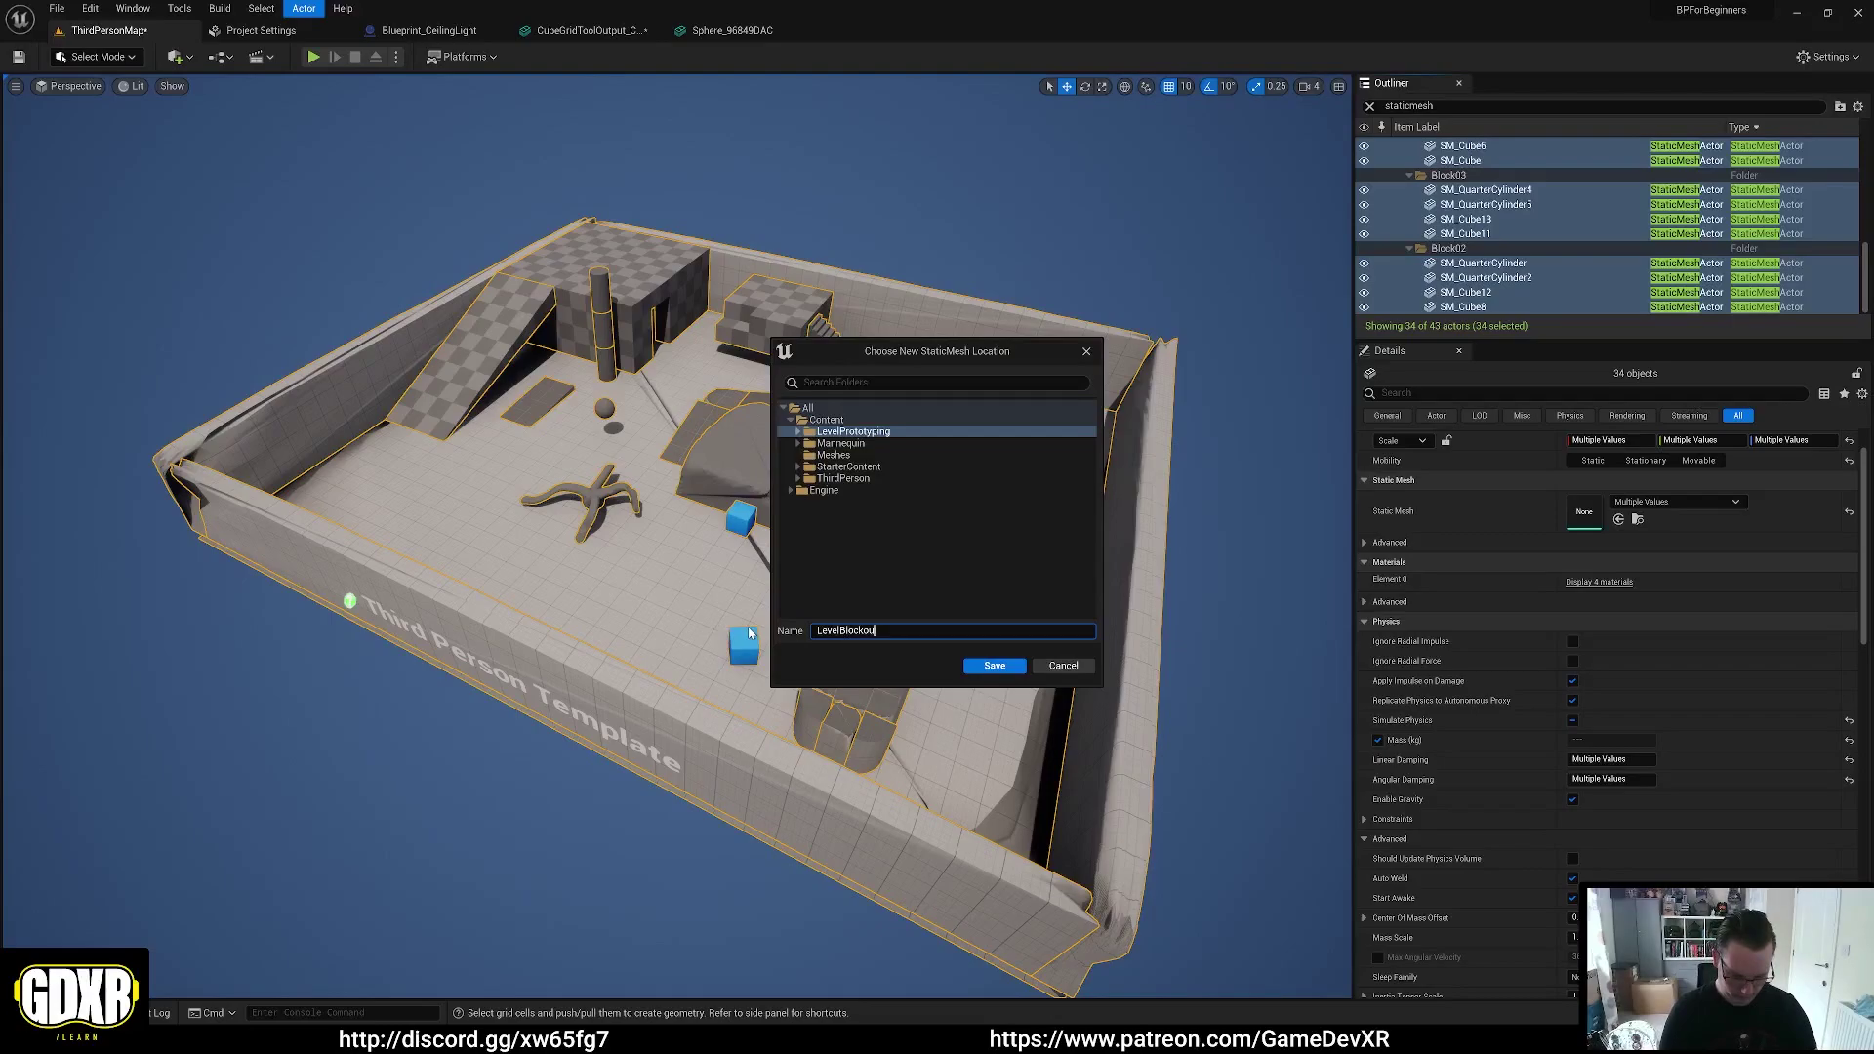
pyautogui.click(1019, 669)
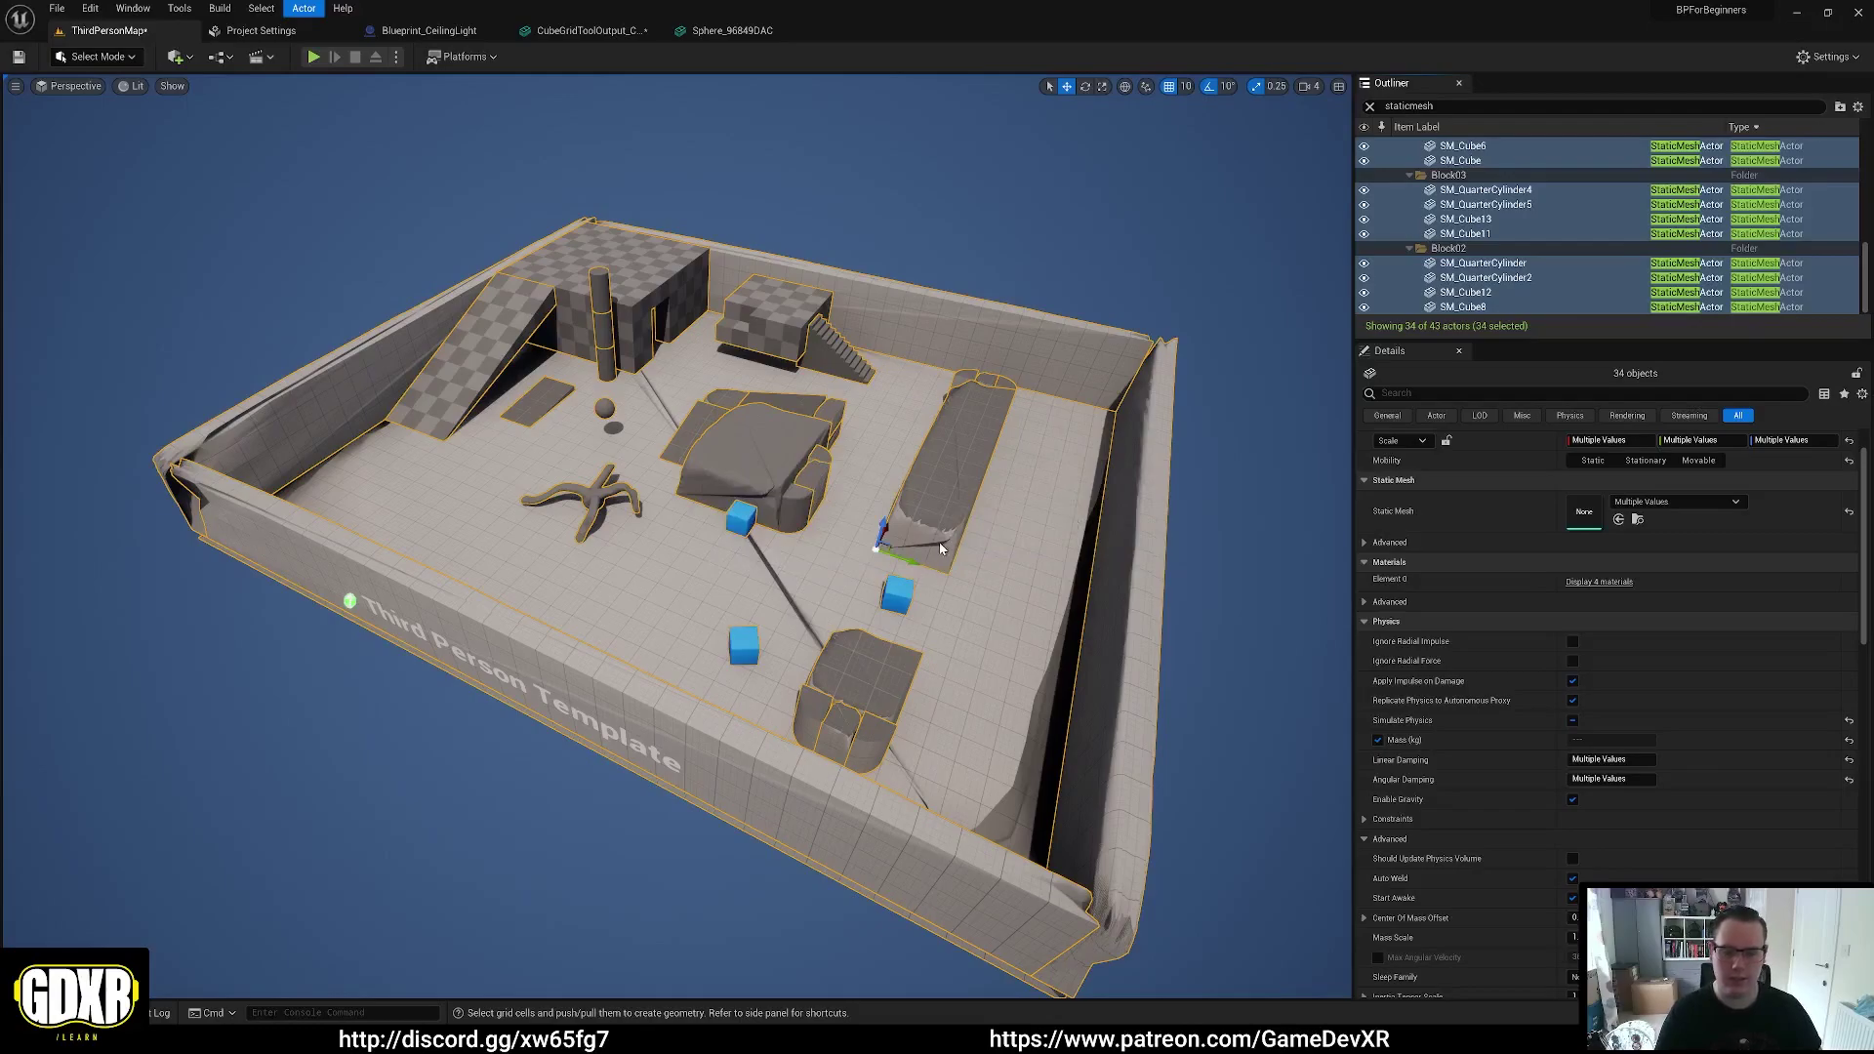
# Export the LevelBlockout mesh to the Desktop as the FBX file LevelBlockoutUE5 with the default FBX 2013 export options
pyautogui.hotkey('ctrl', 'space')
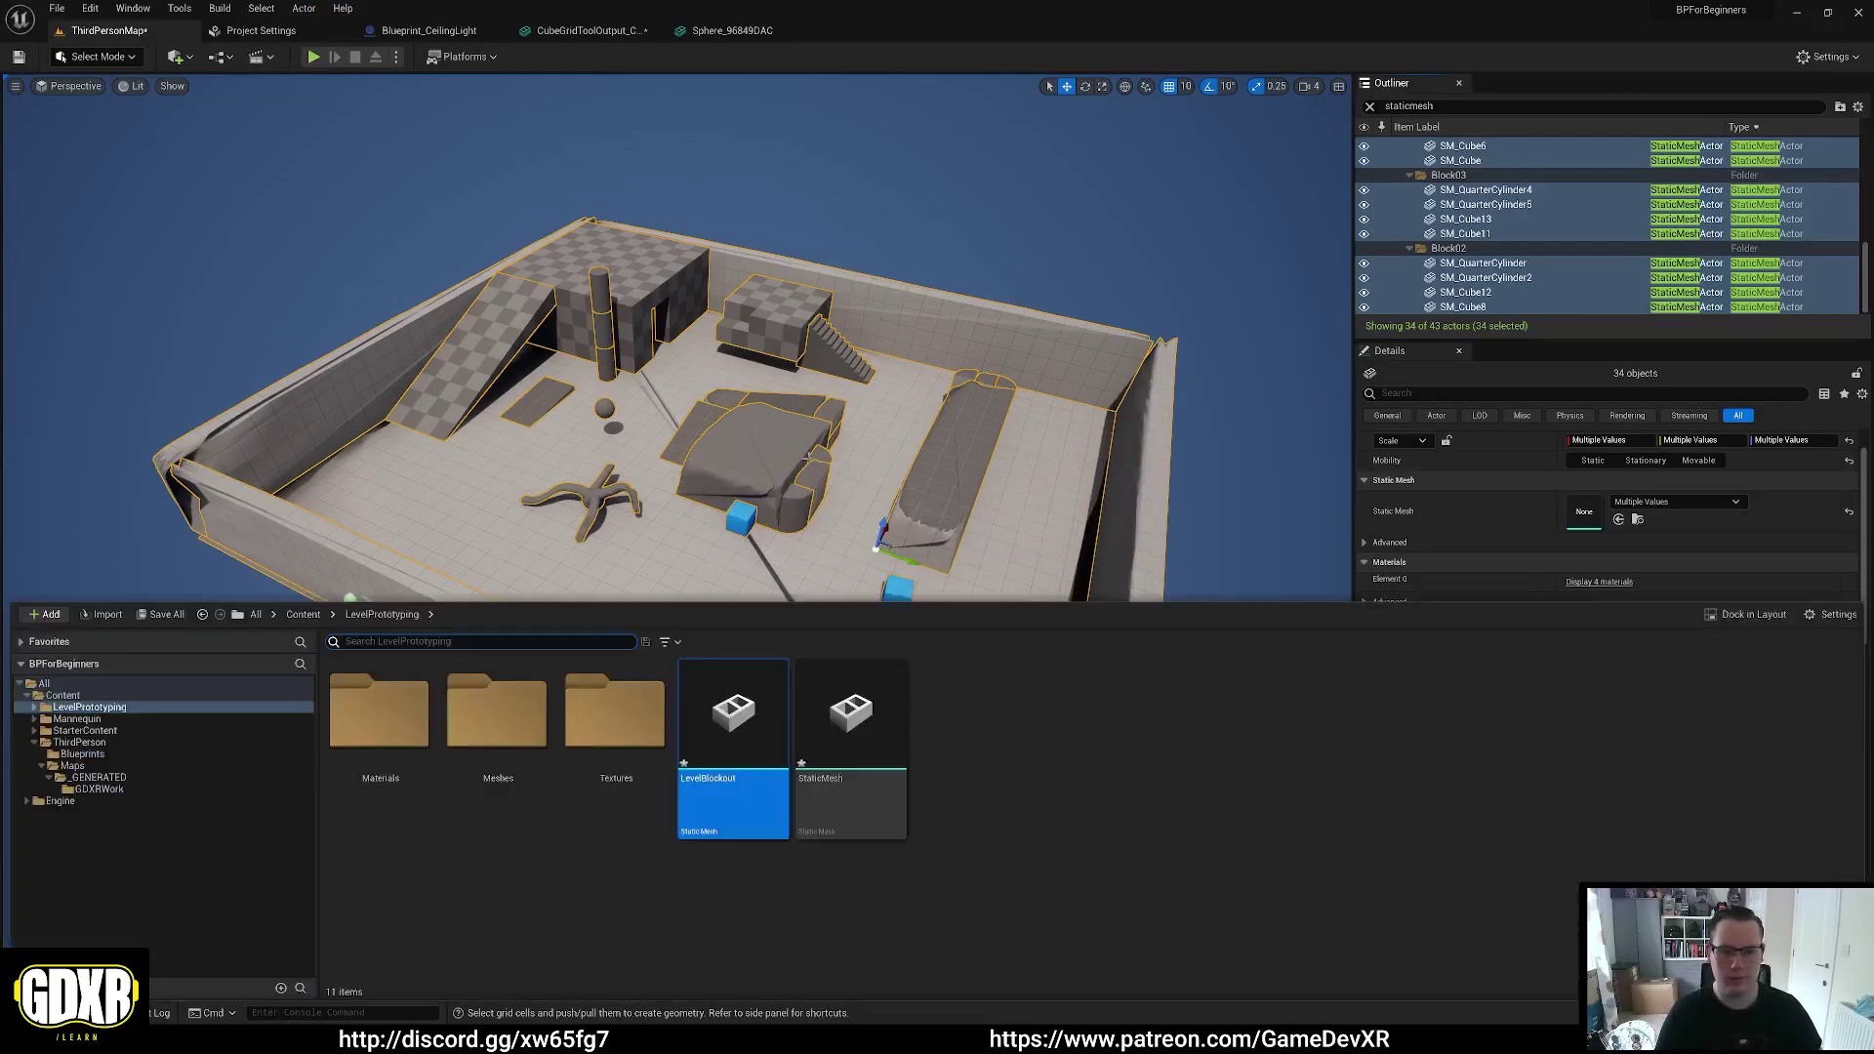
pyautogui.rightClick(722, 713)
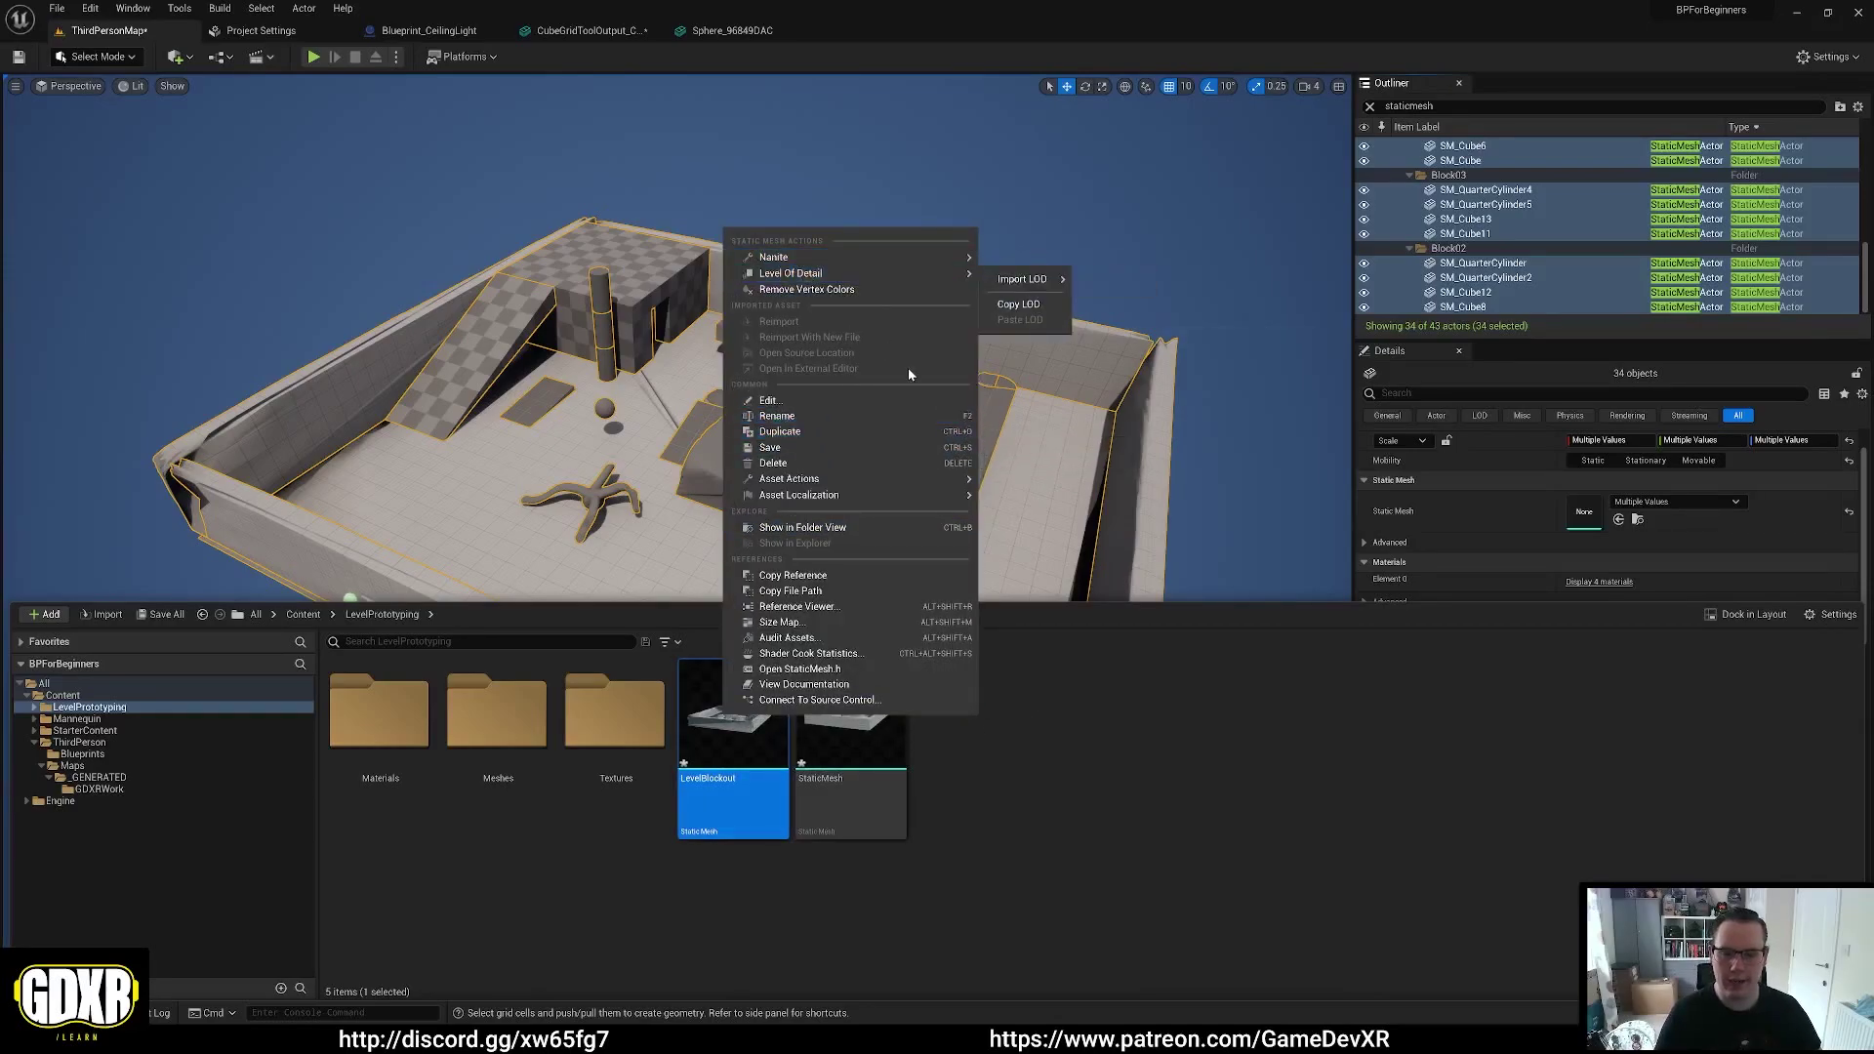
pyautogui.moveTo(849, 483)
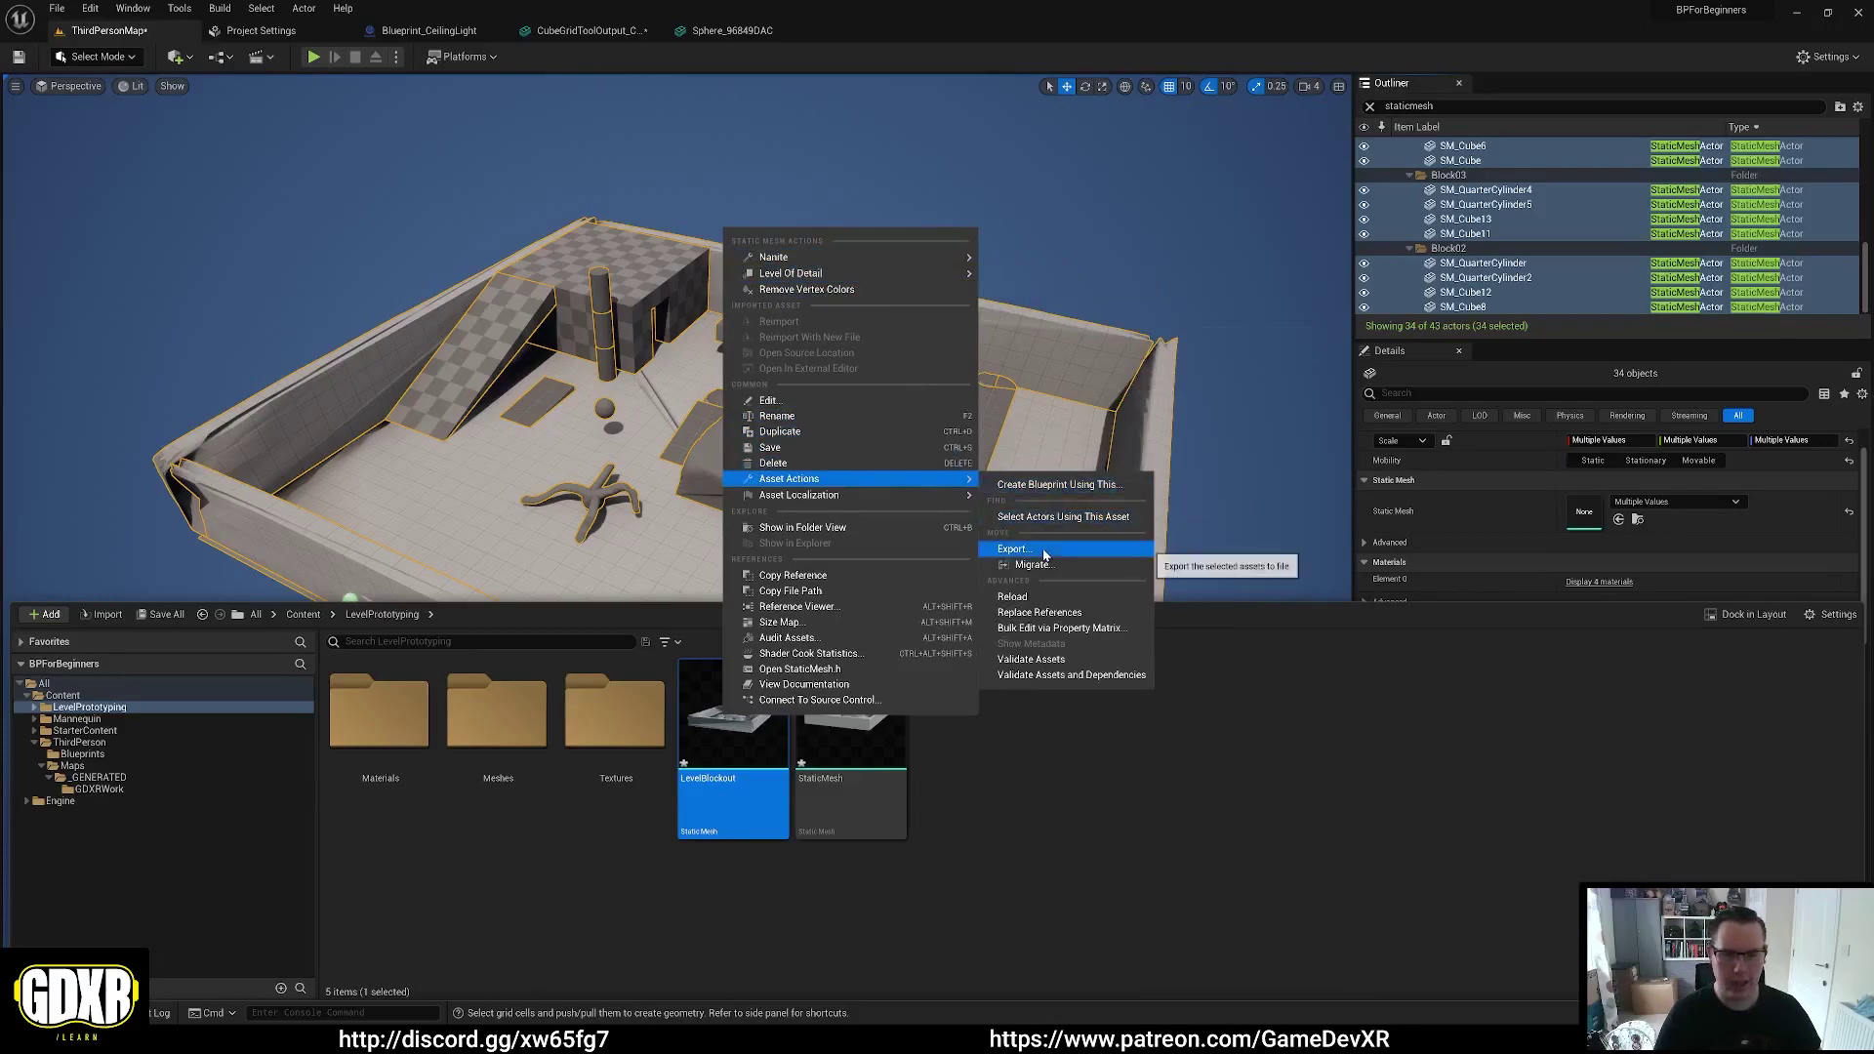
pyautogui.click(1012, 549)
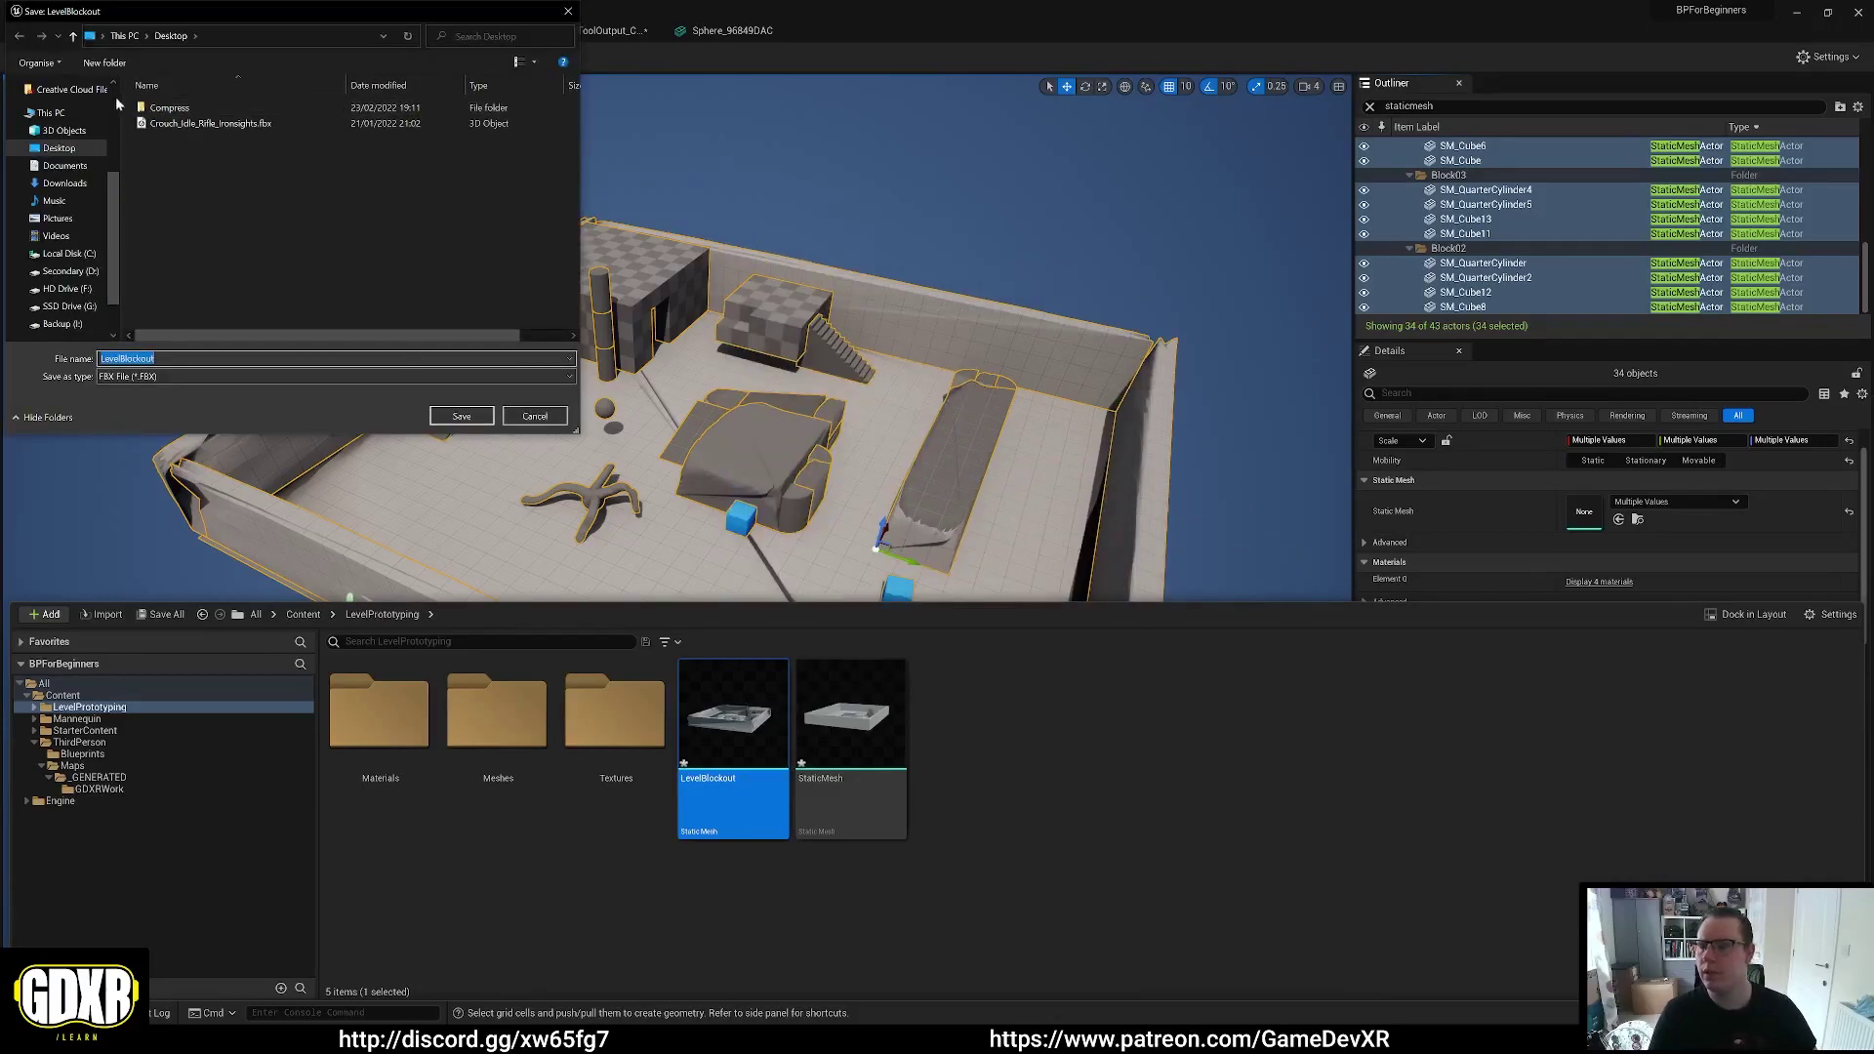
pyautogui.click(196, 360)
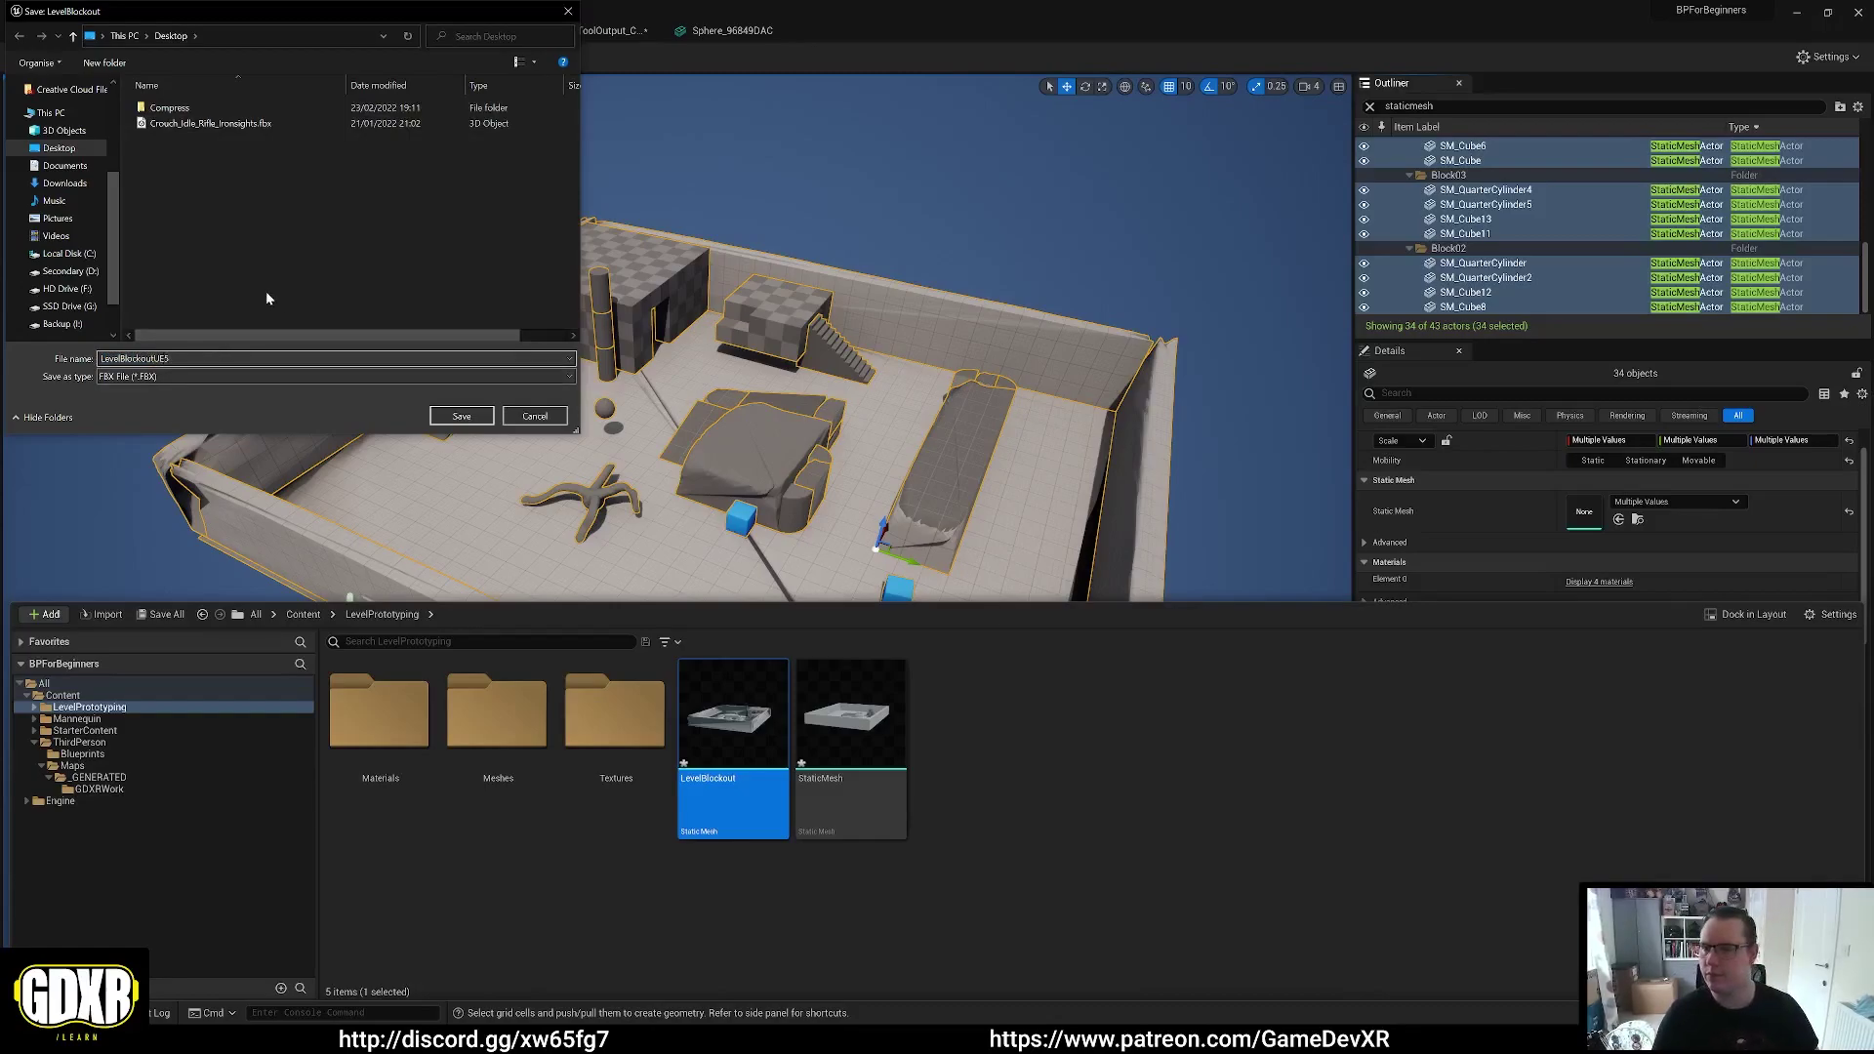
pyautogui.click(445, 422)
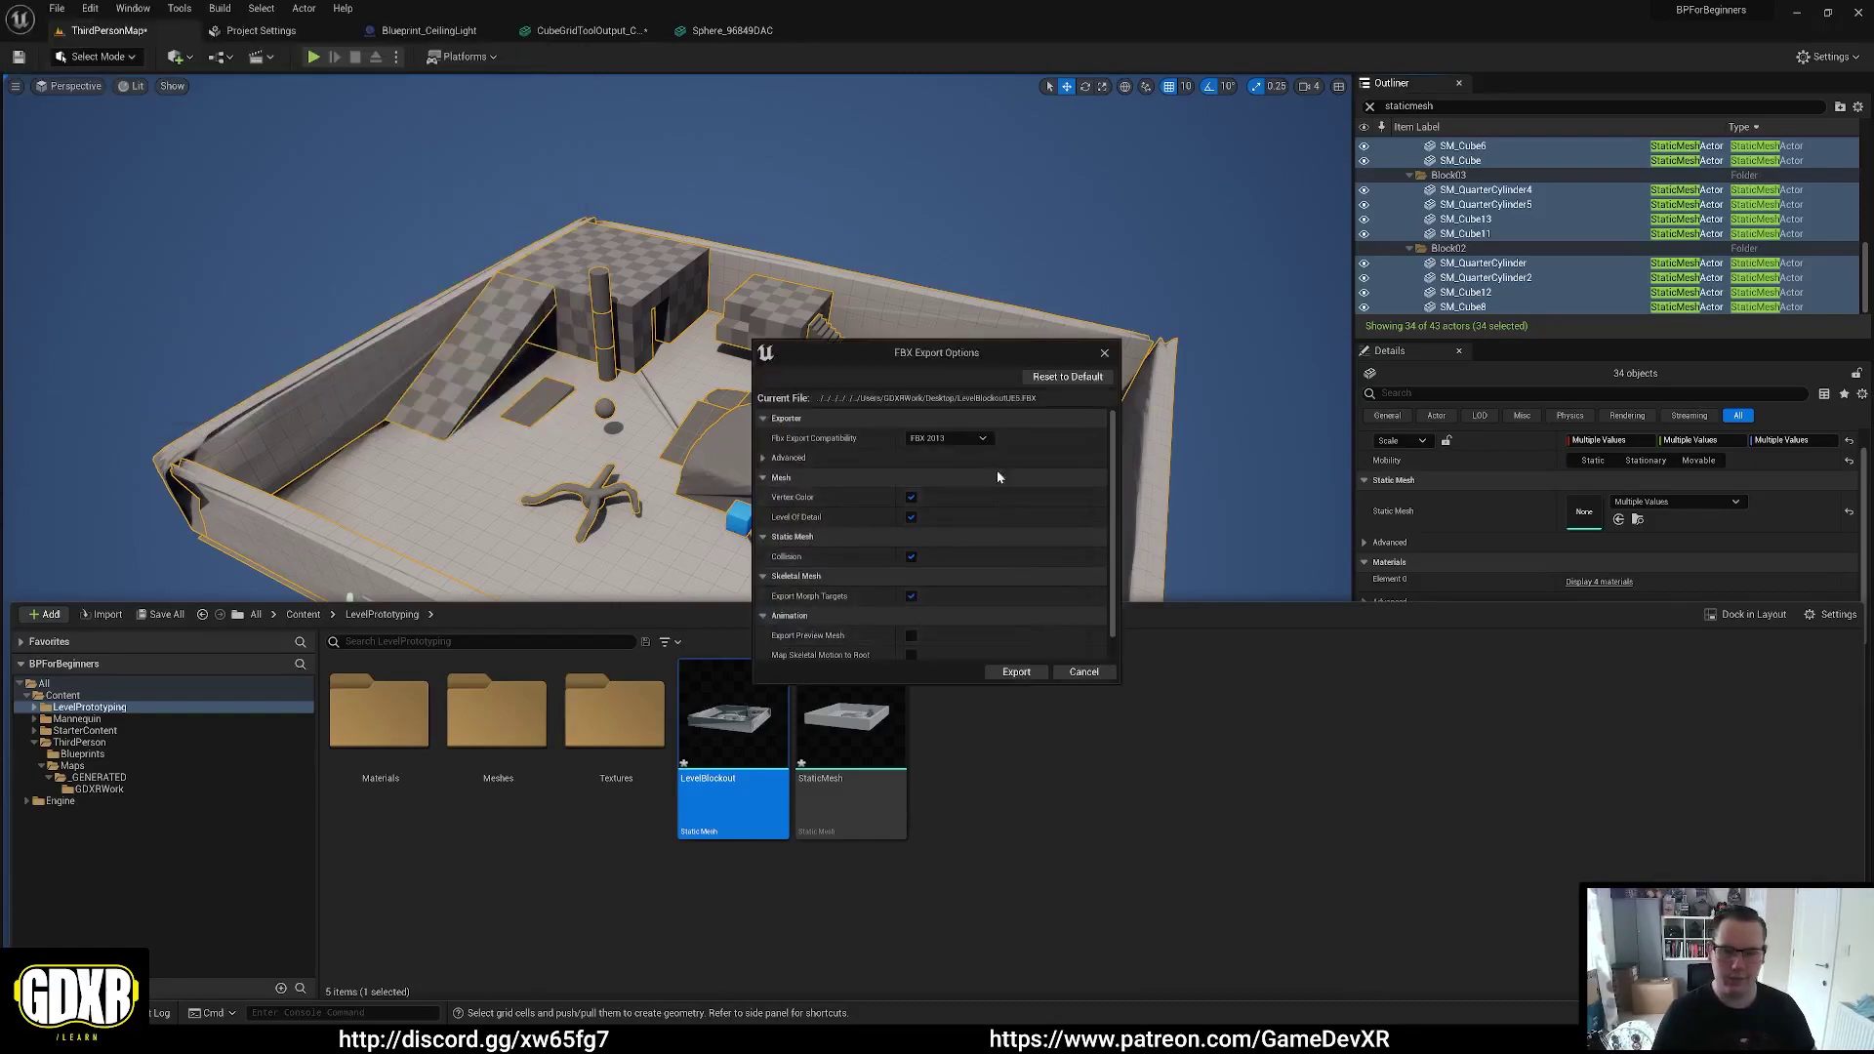
pyautogui.click(1019, 672)
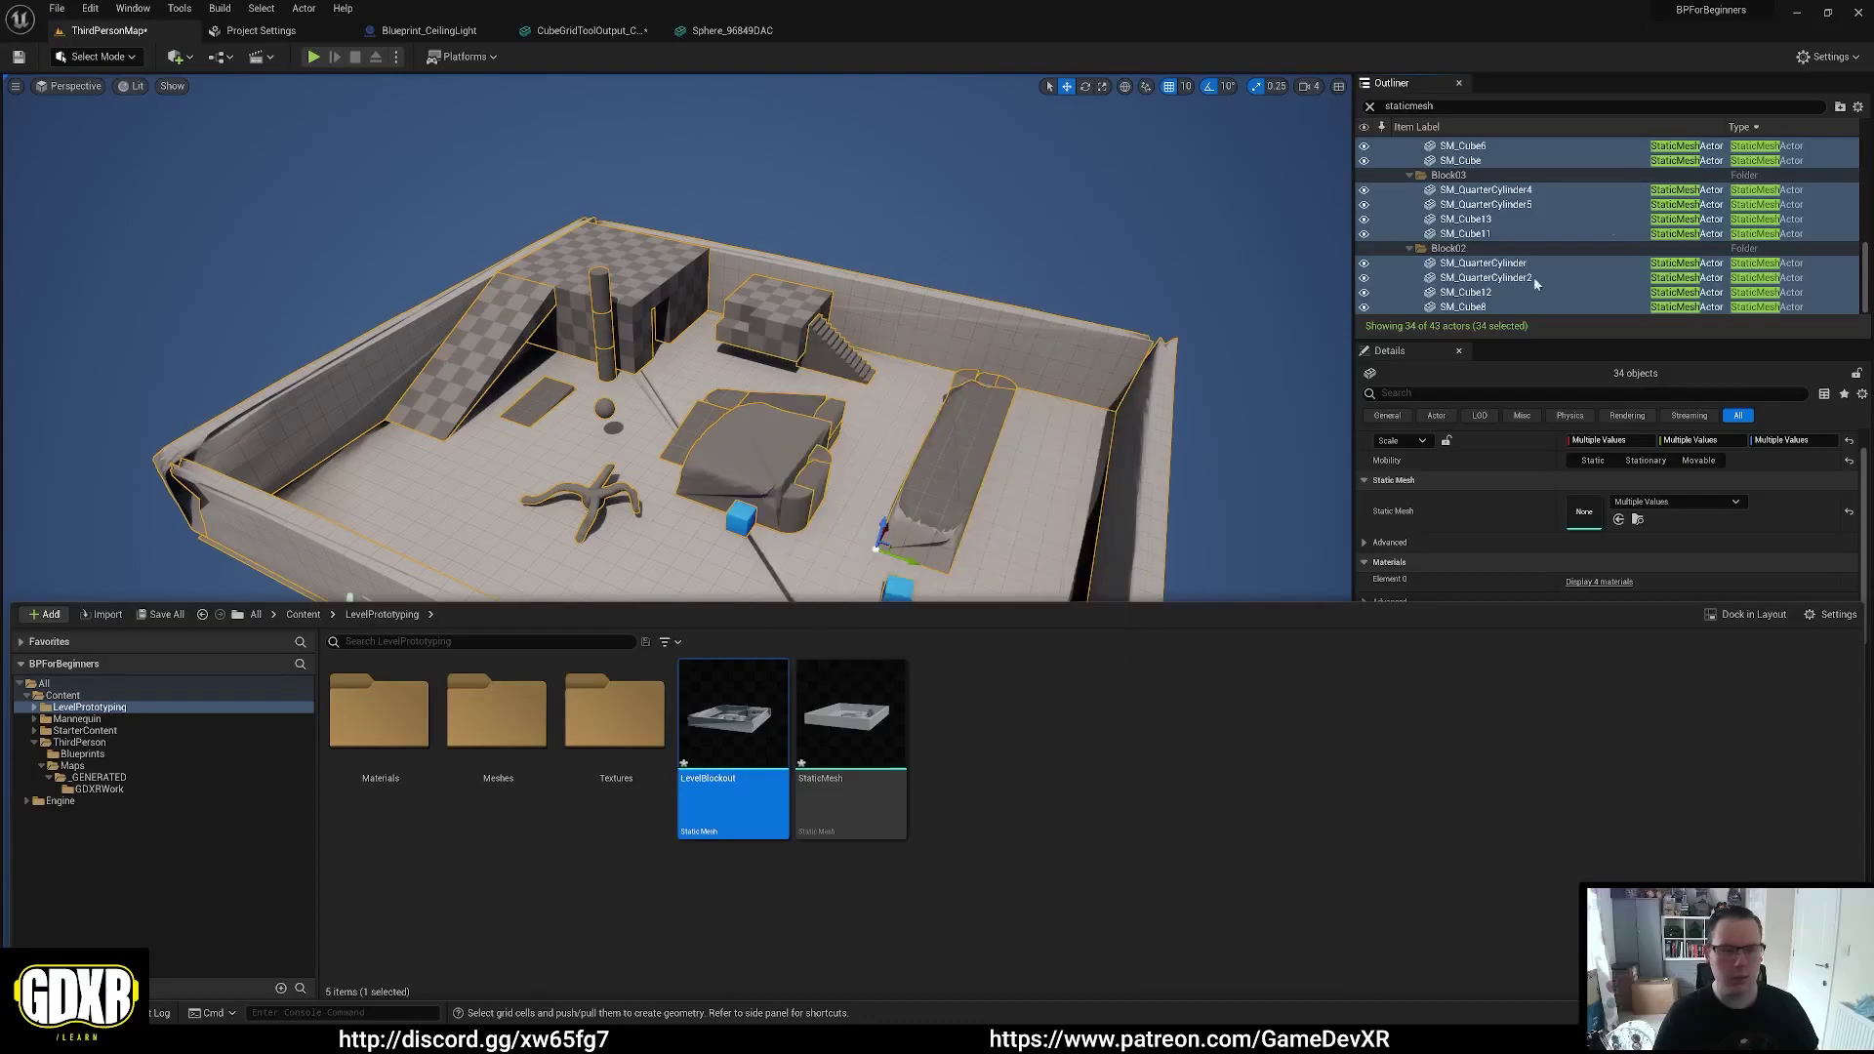
# Switch to Blender and start a new General file
pyautogui.click(1800, 17)
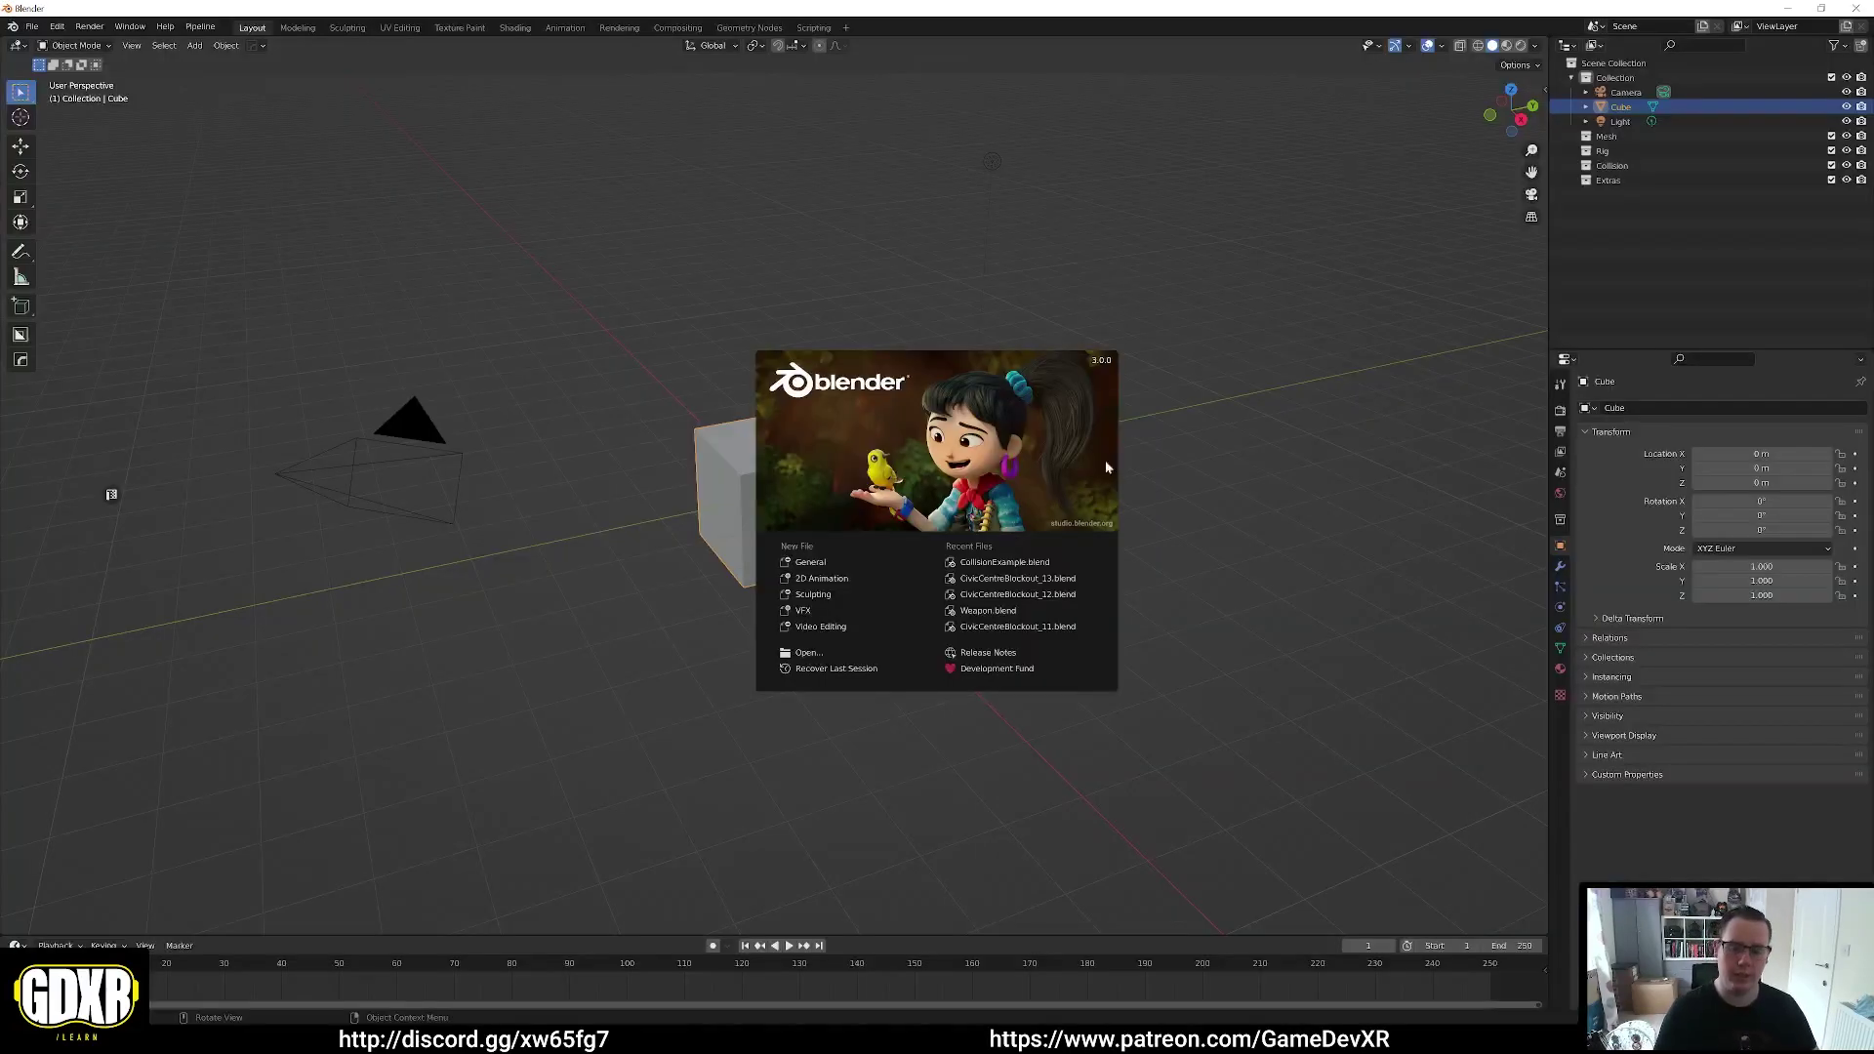
pyautogui.click(808, 564)
pyautogui.hotkey('ctrl', 'a')
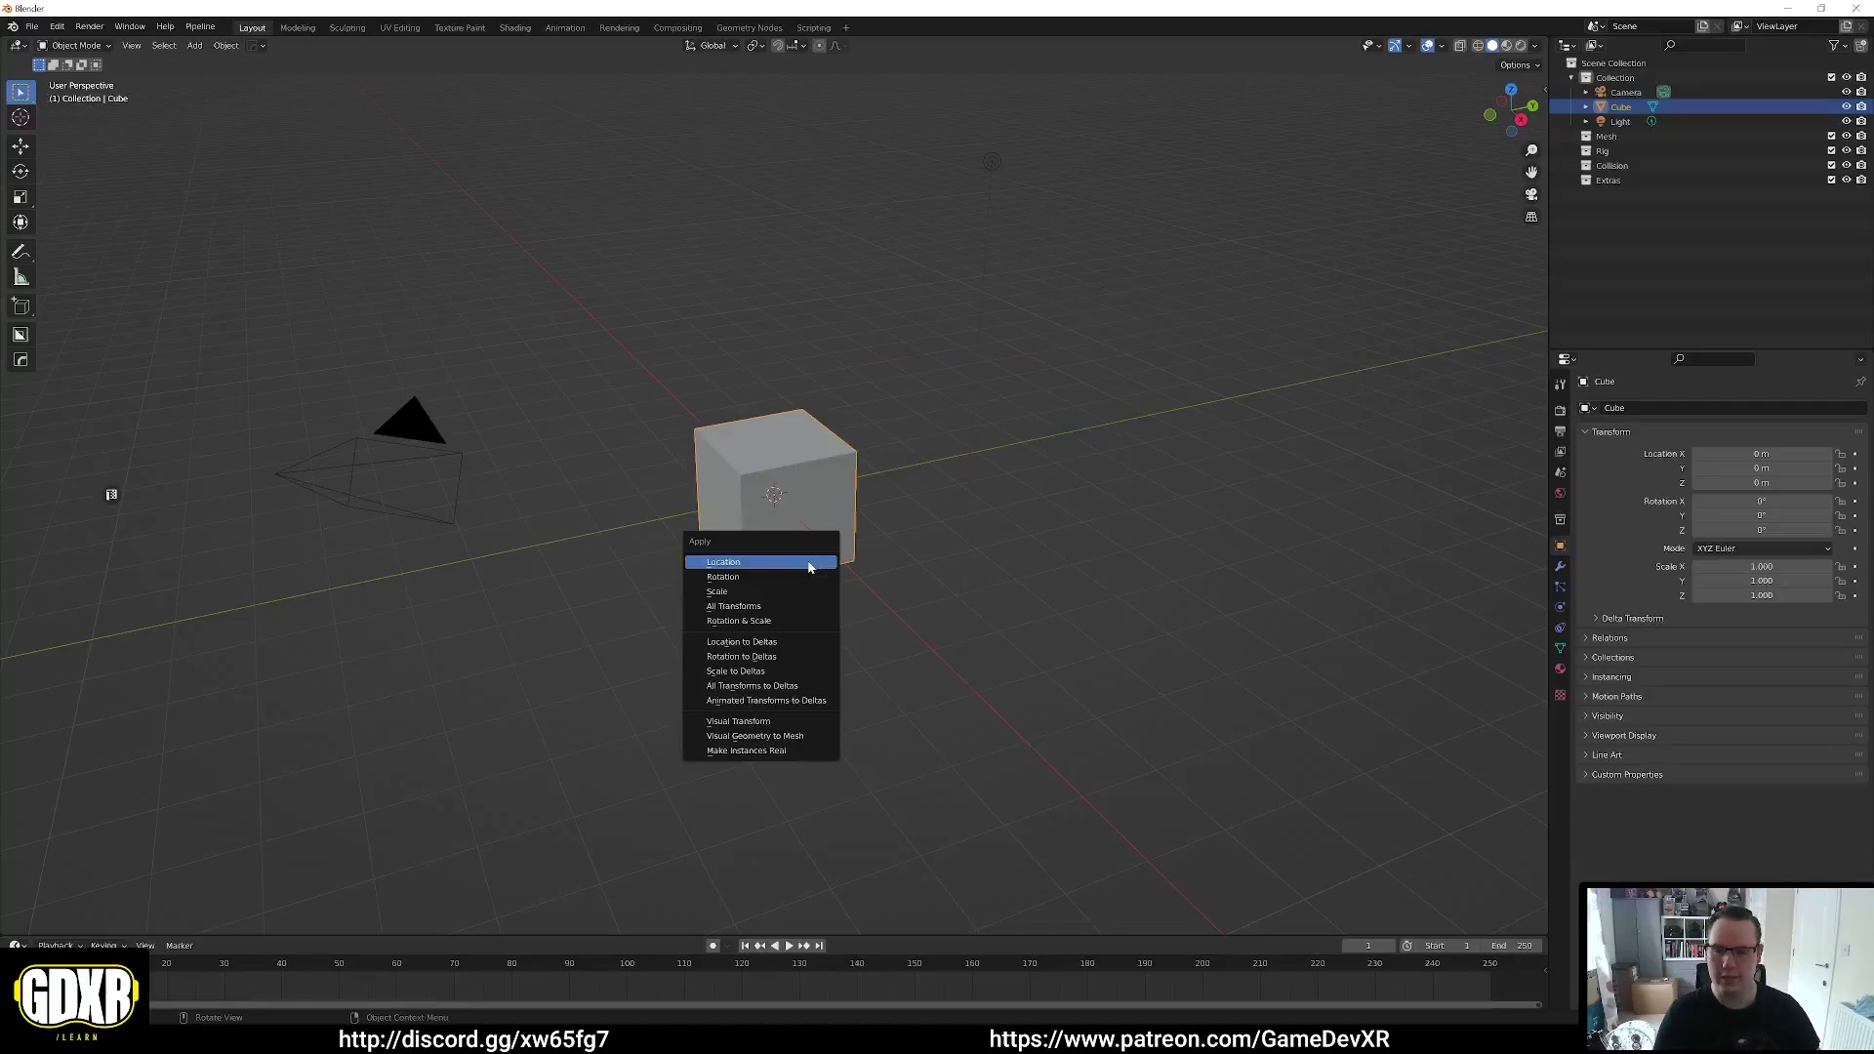
pyautogui.click(1057, 390)
pyautogui.hotkey('ctrl', 'a')
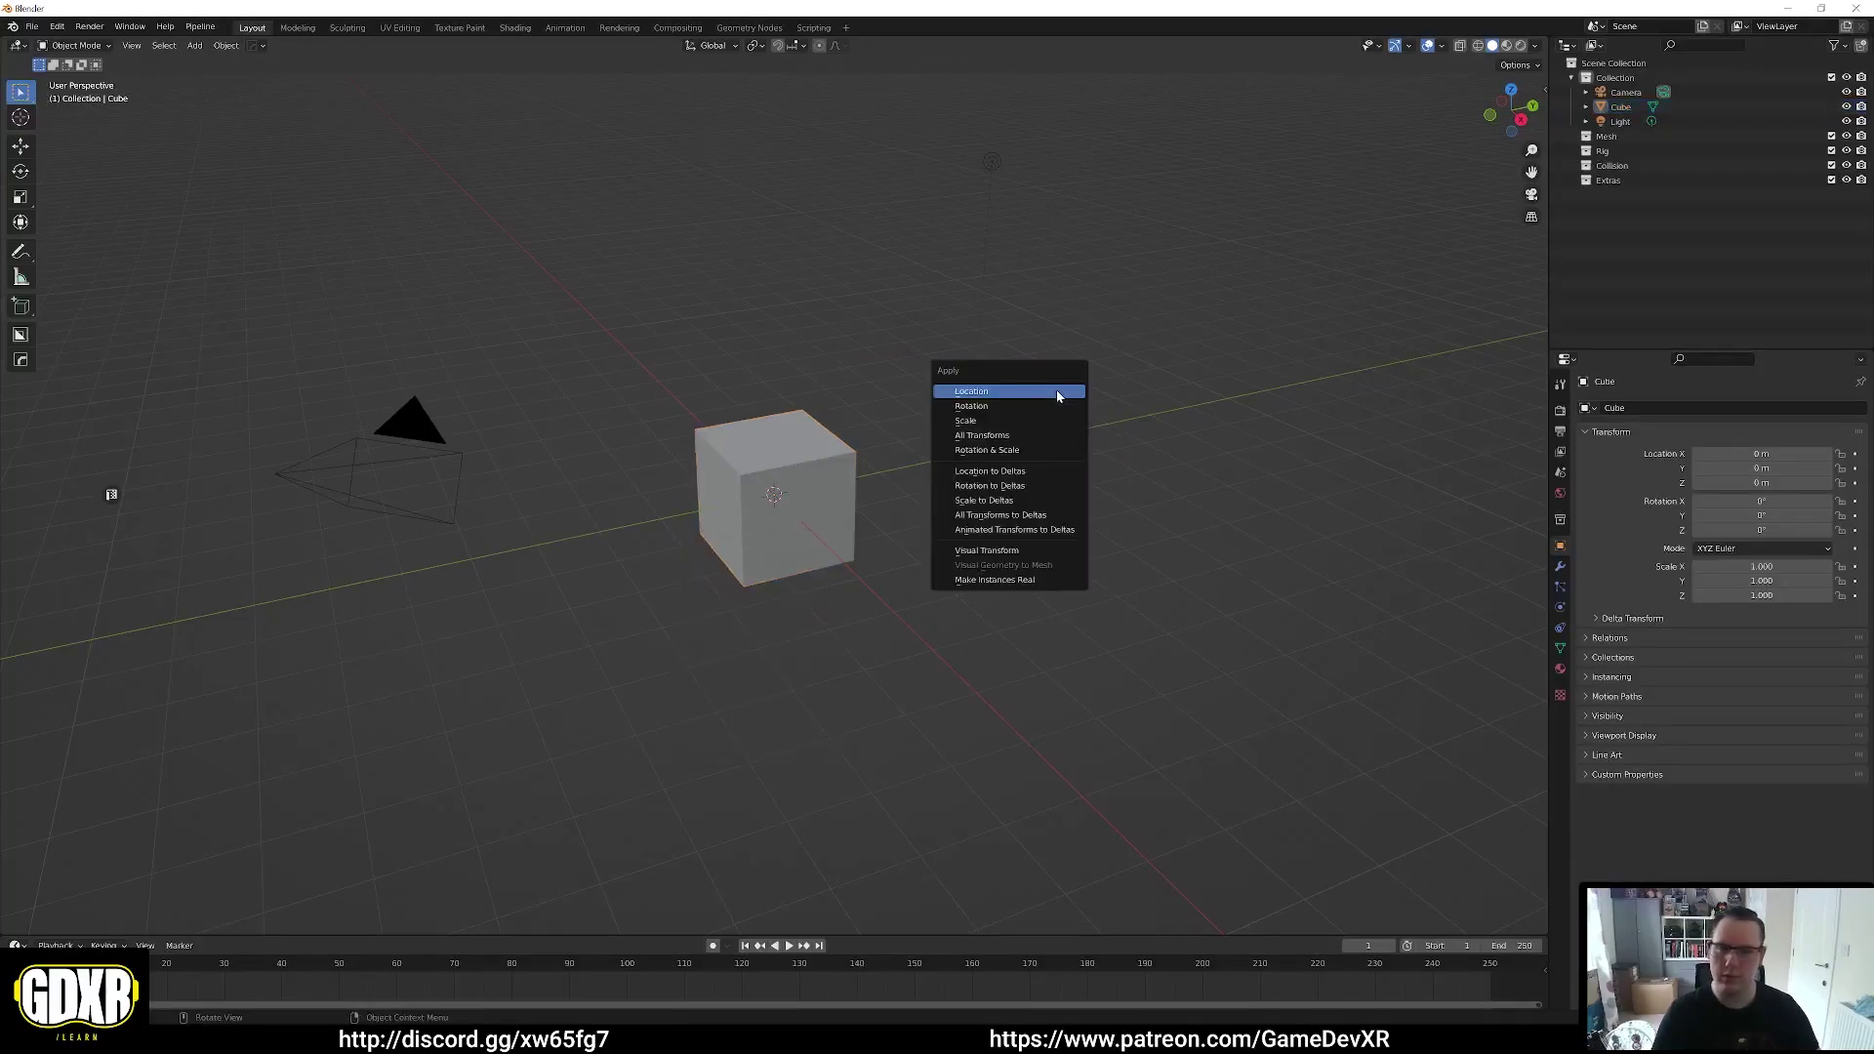
pyautogui.click(1057, 389)
pyautogui.hotkey('ctrl', 'a')
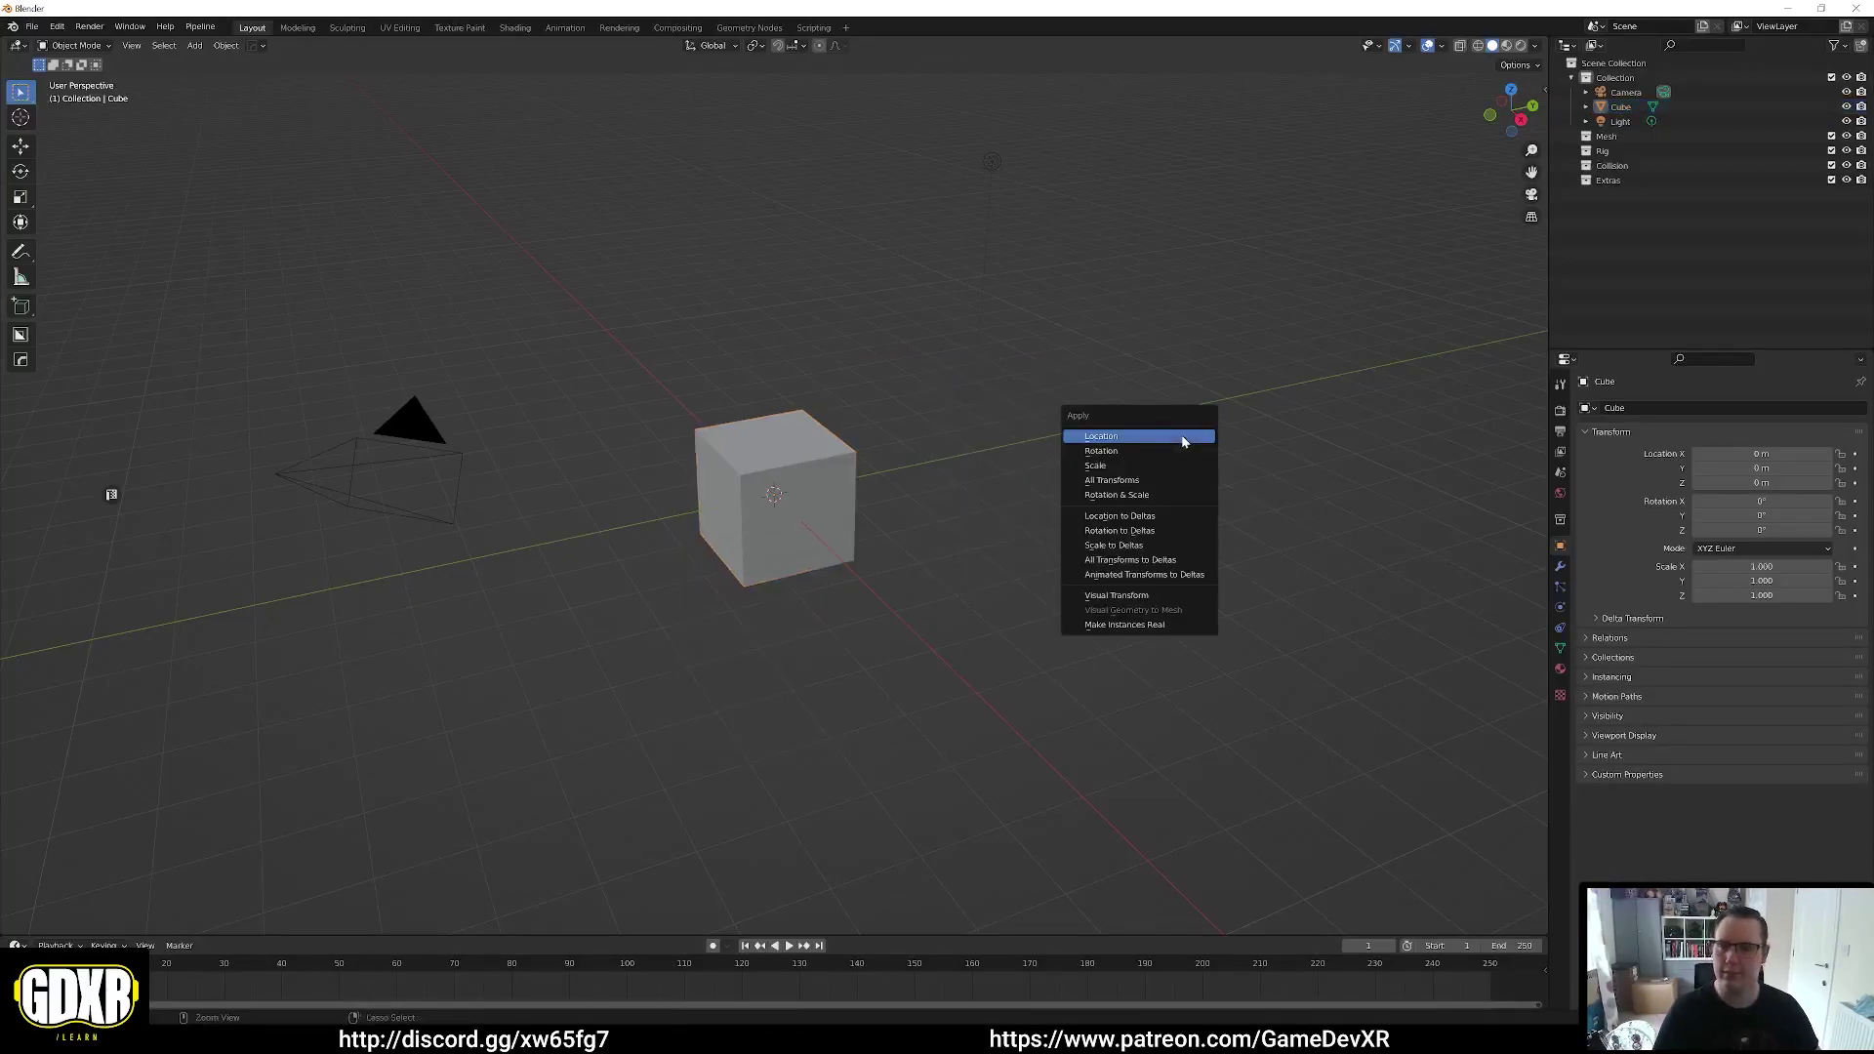
pyautogui.click(1200, 348)
pyautogui.press('Tab')
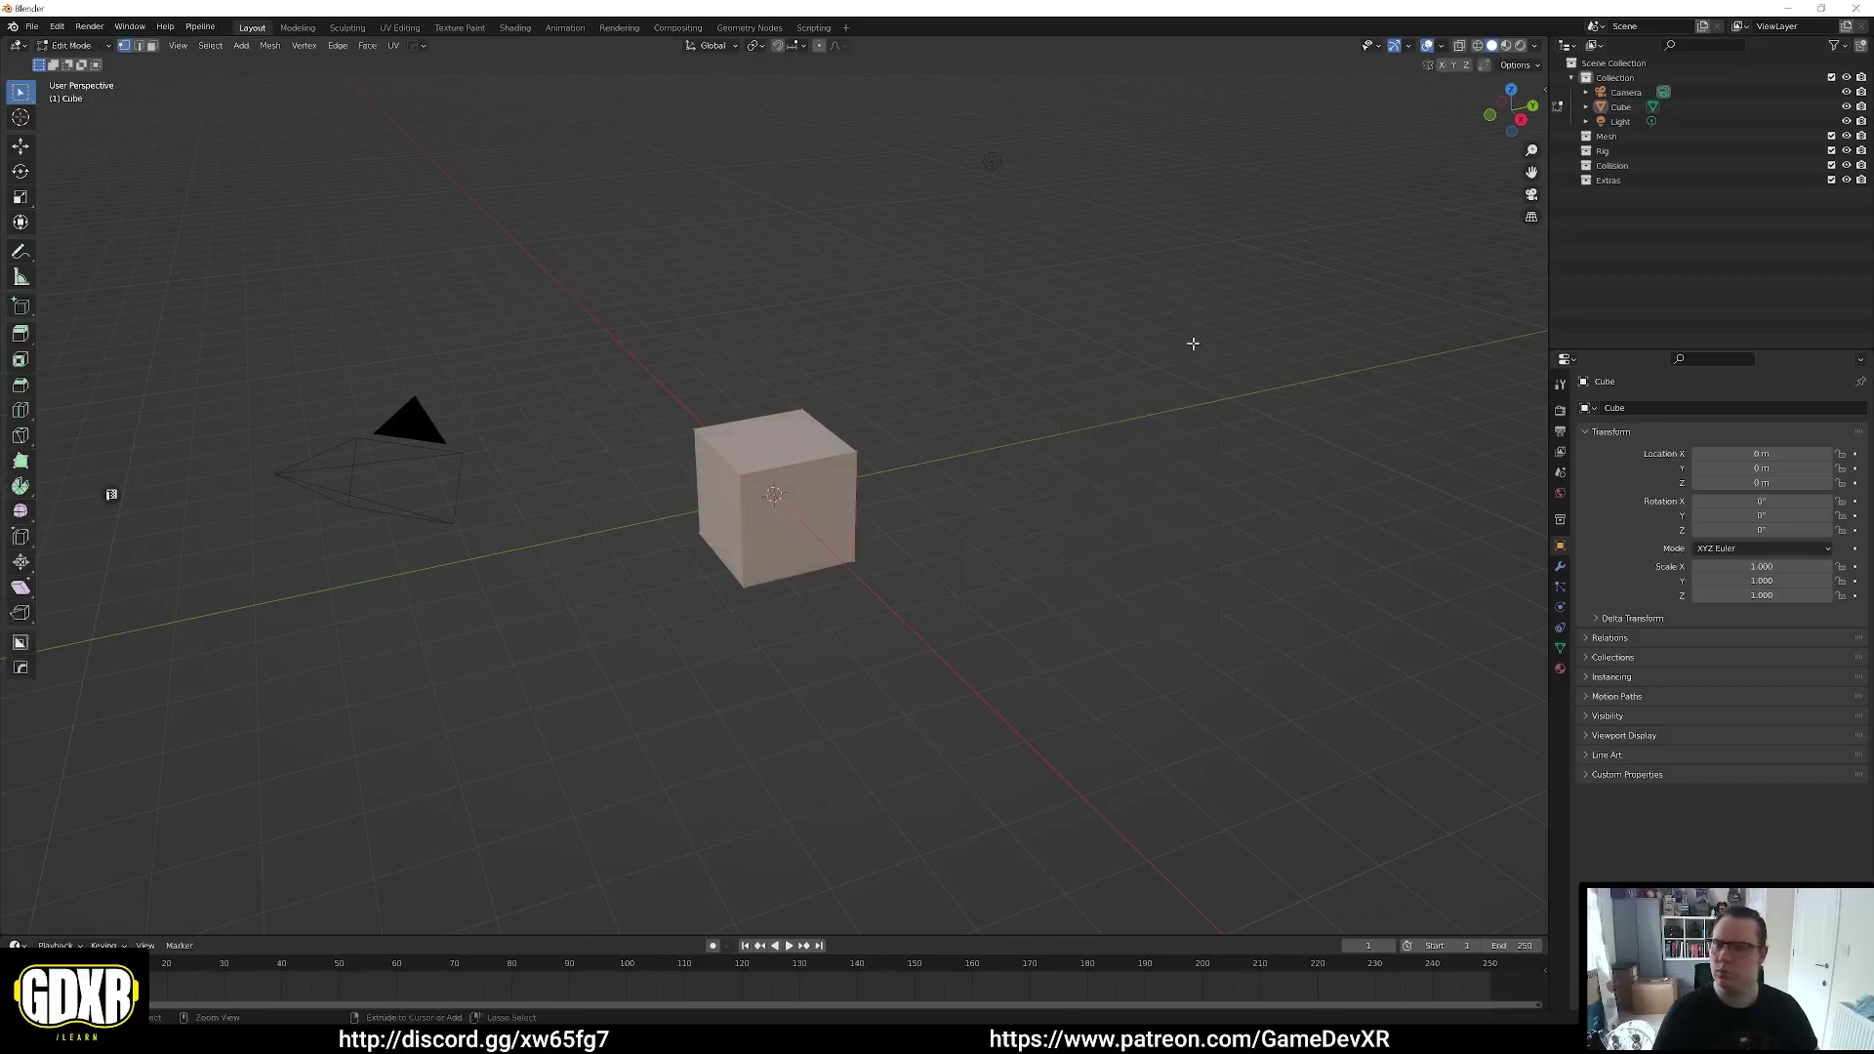
pyautogui.press('Tab')
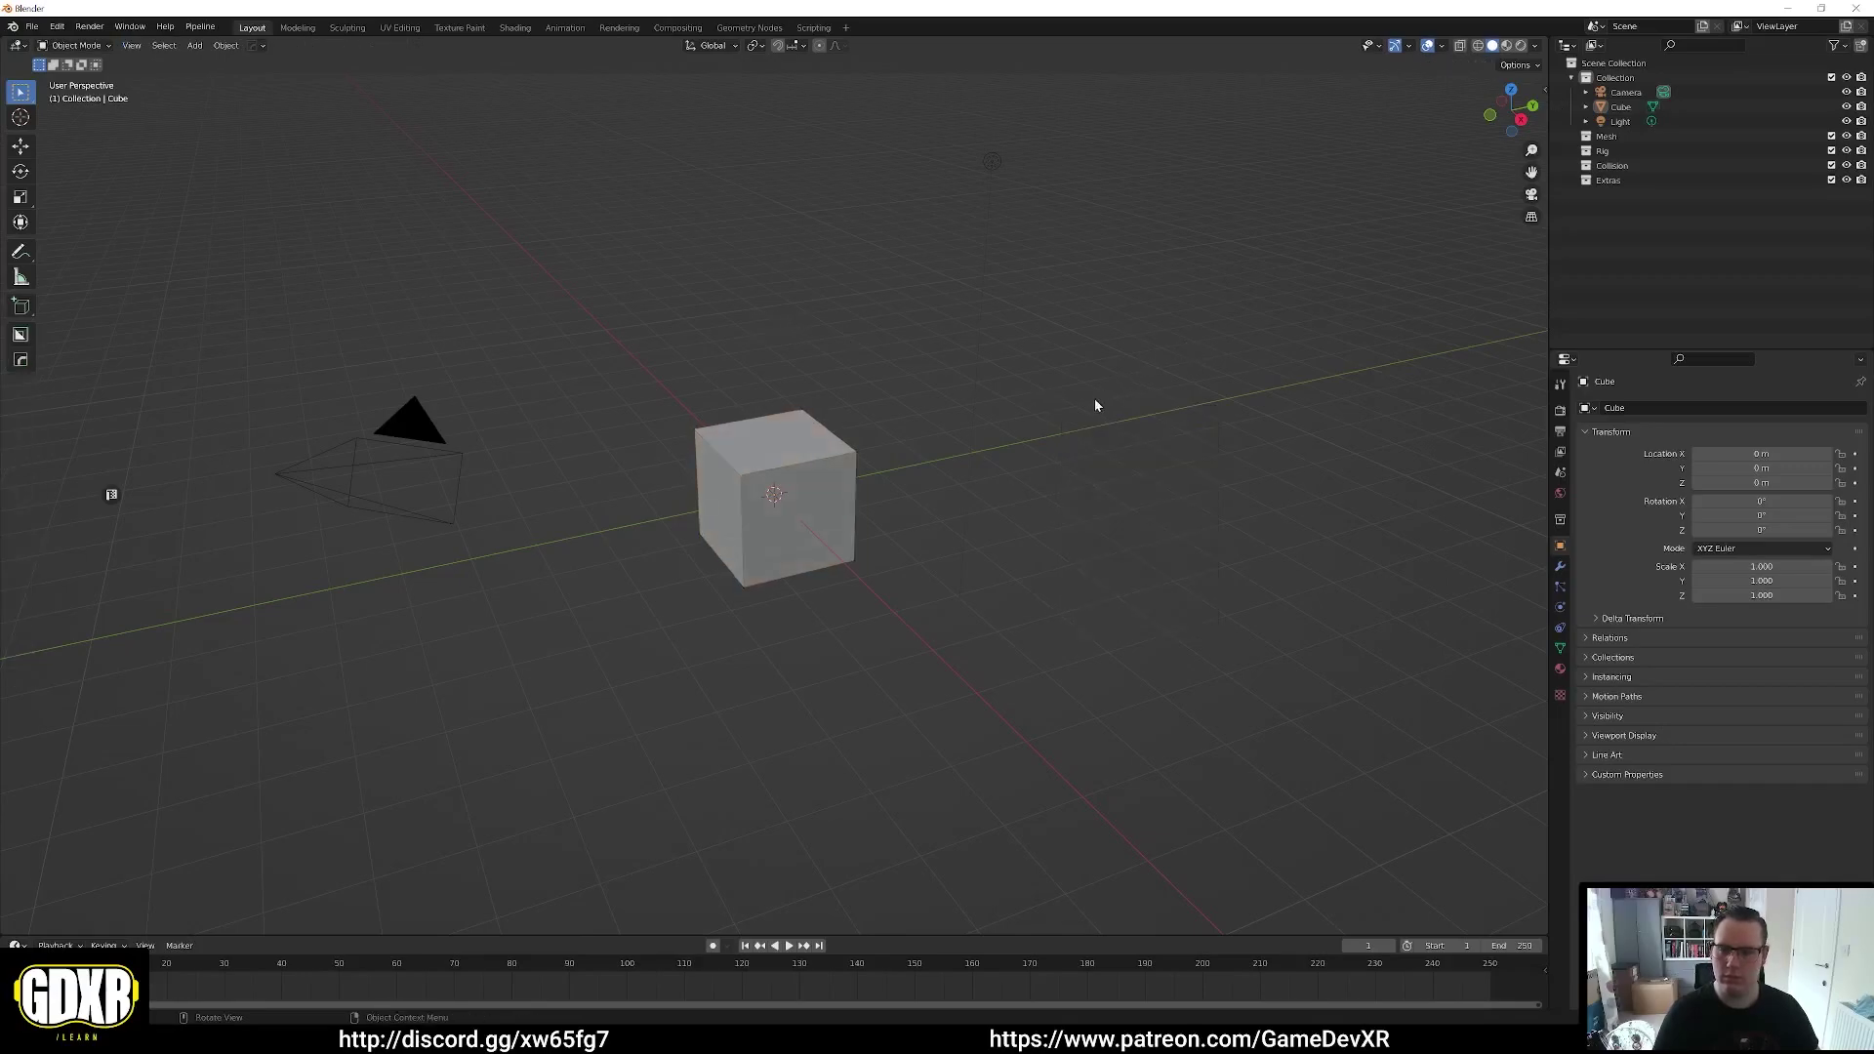
# Delete all default objects from the scene and import LevelBlockoutUE5.FBX from the Desktop with the default FBX options
pyautogui.press('a')
pyautogui.press('Delete')
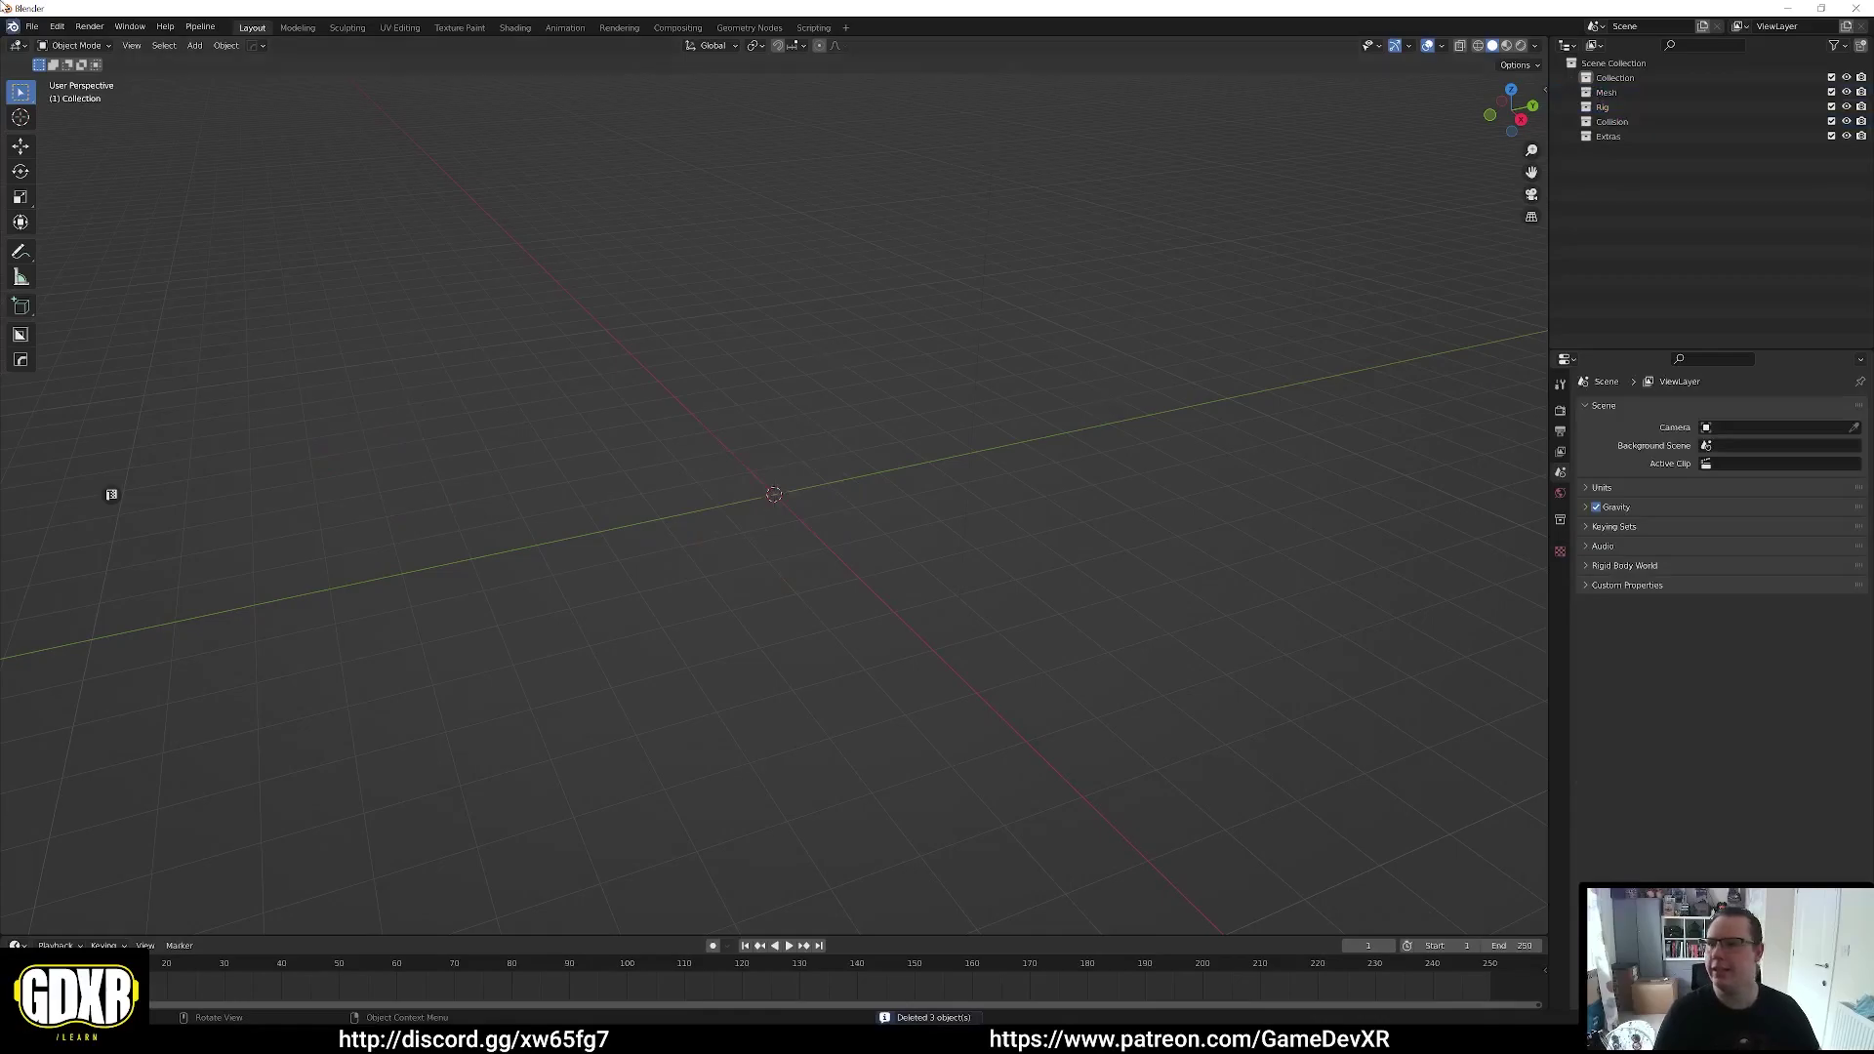
pyautogui.click(32, 27)
pyautogui.moveTo(123, 226)
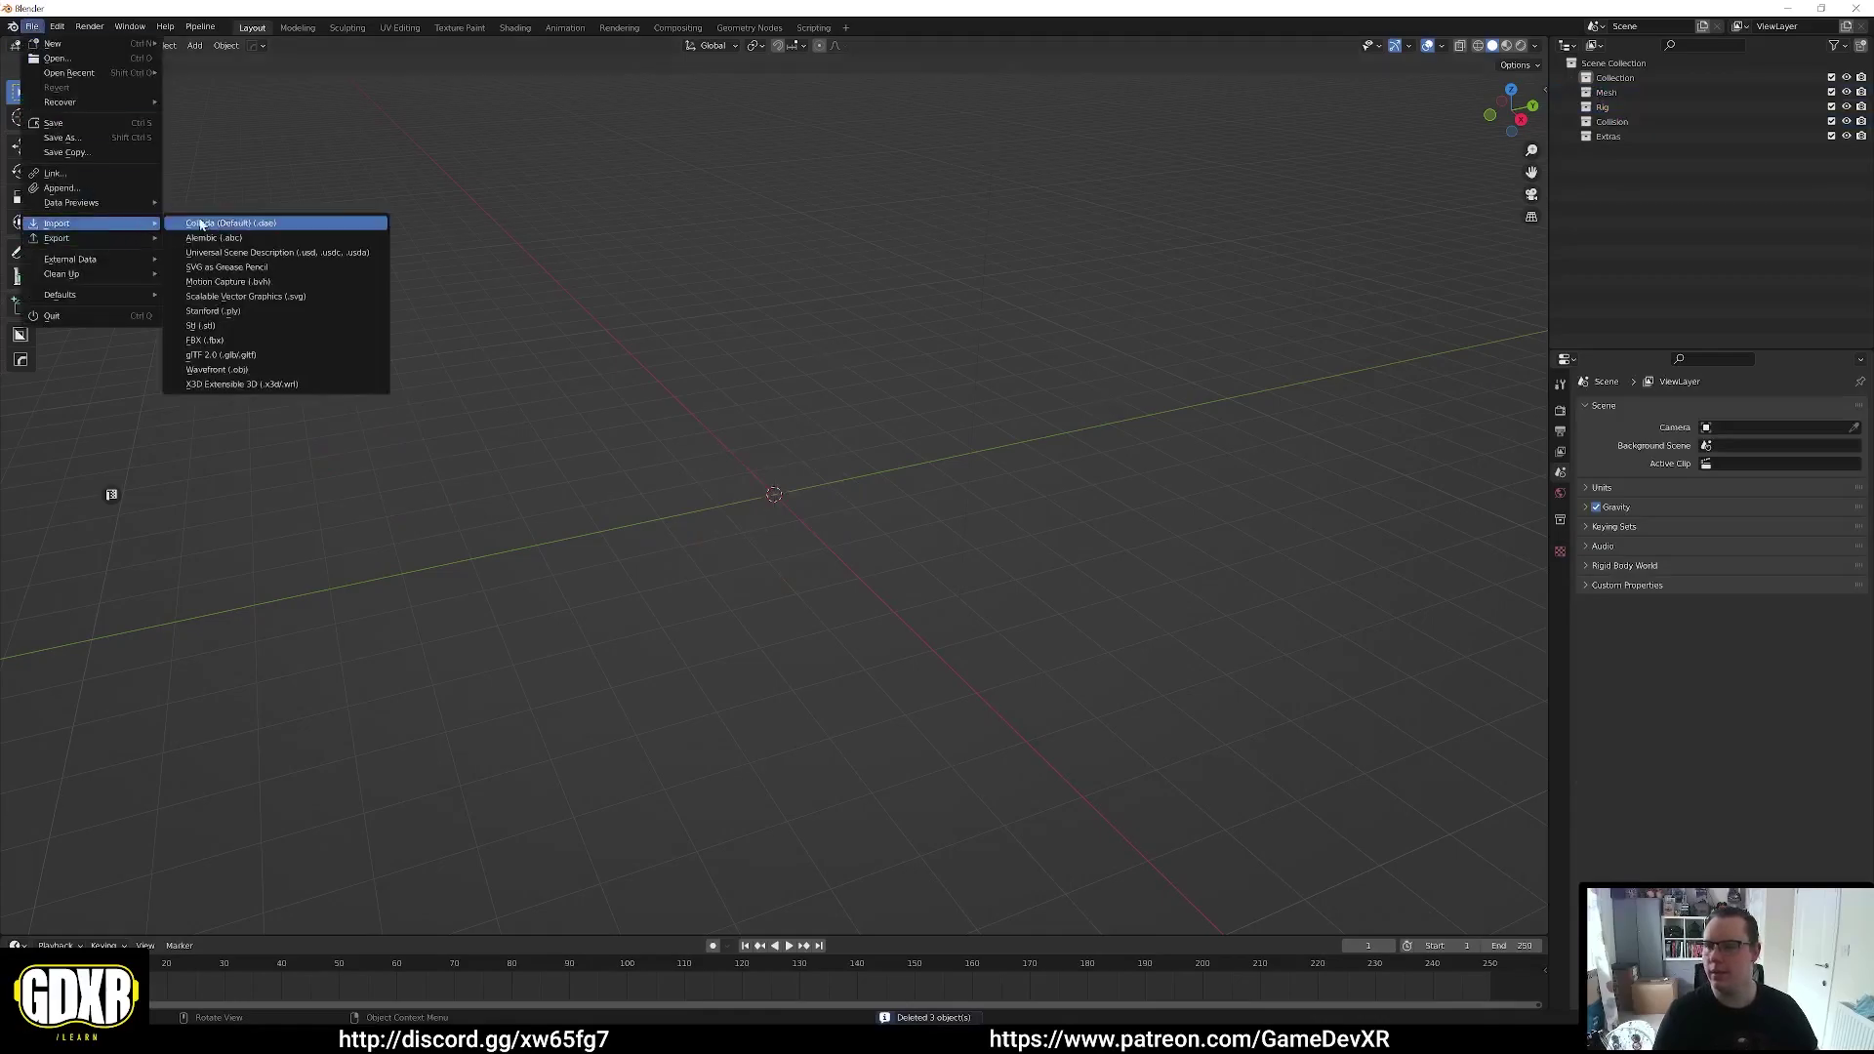
pyautogui.click(250, 340)
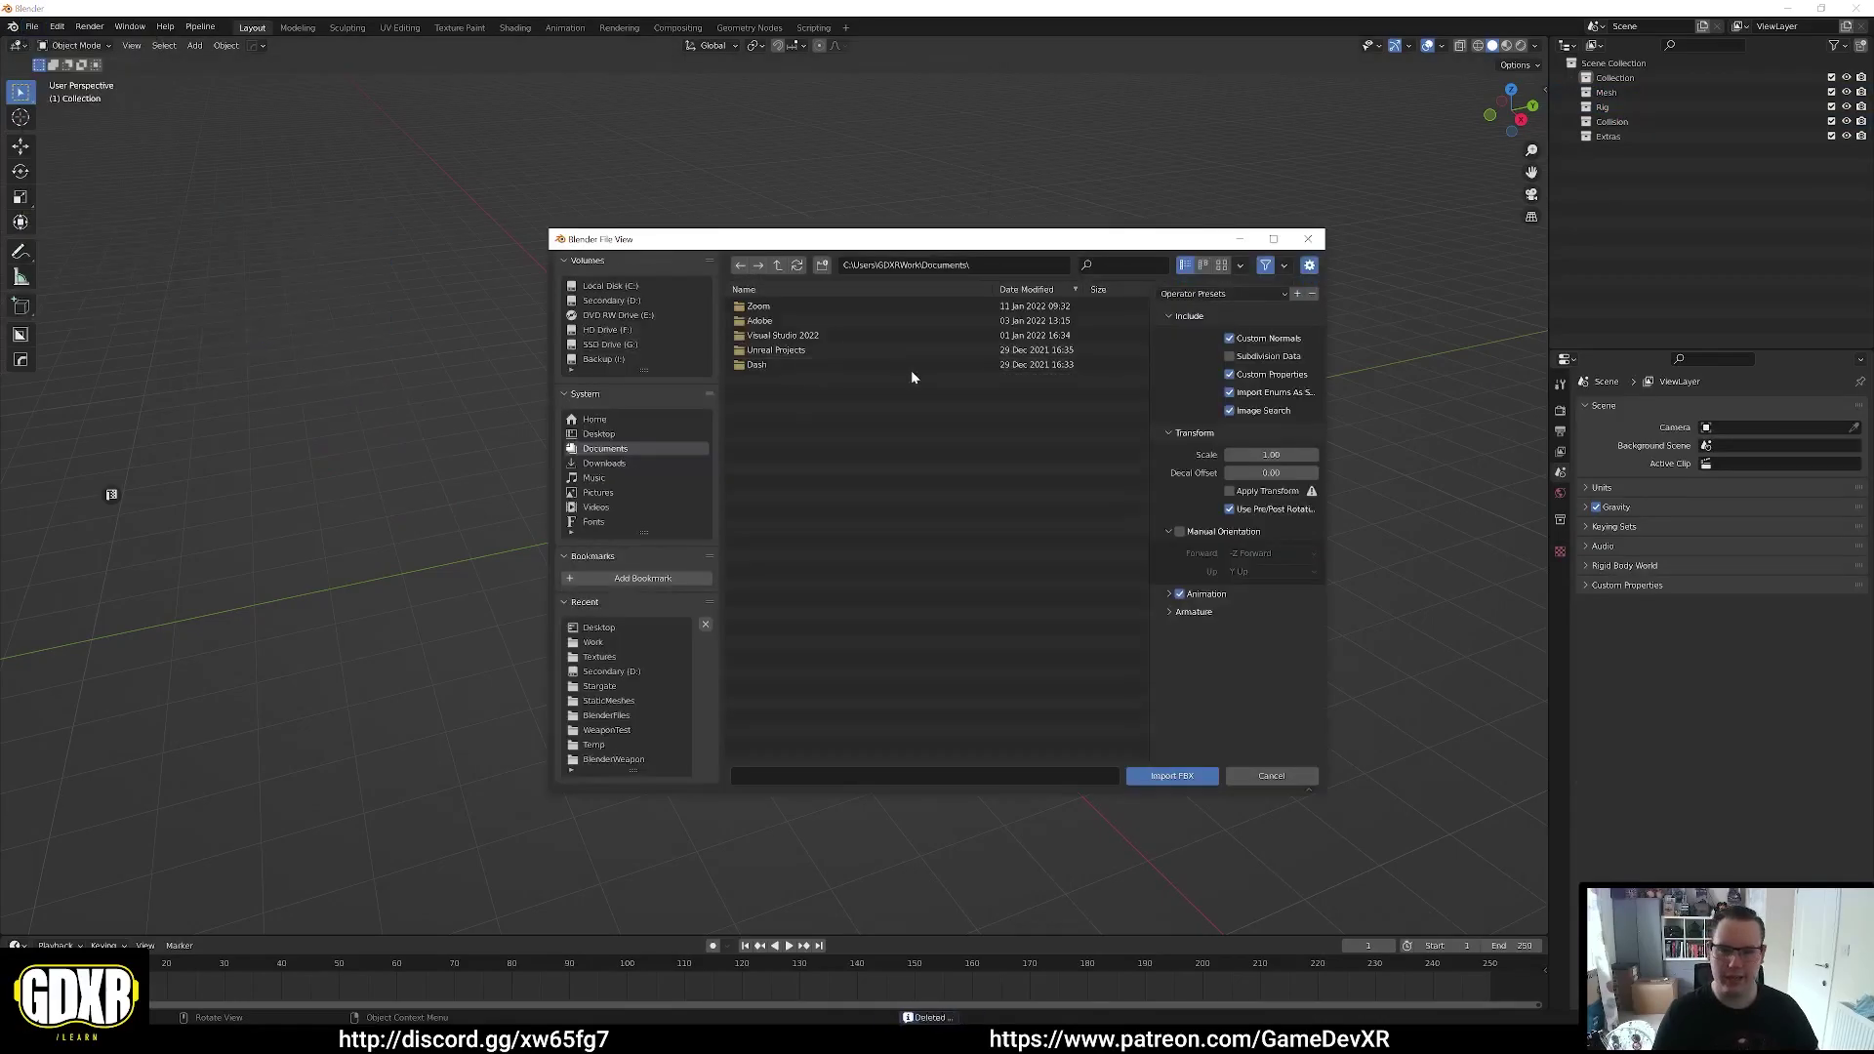
pyautogui.click(613, 435)
pyautogui.click(876, 318)
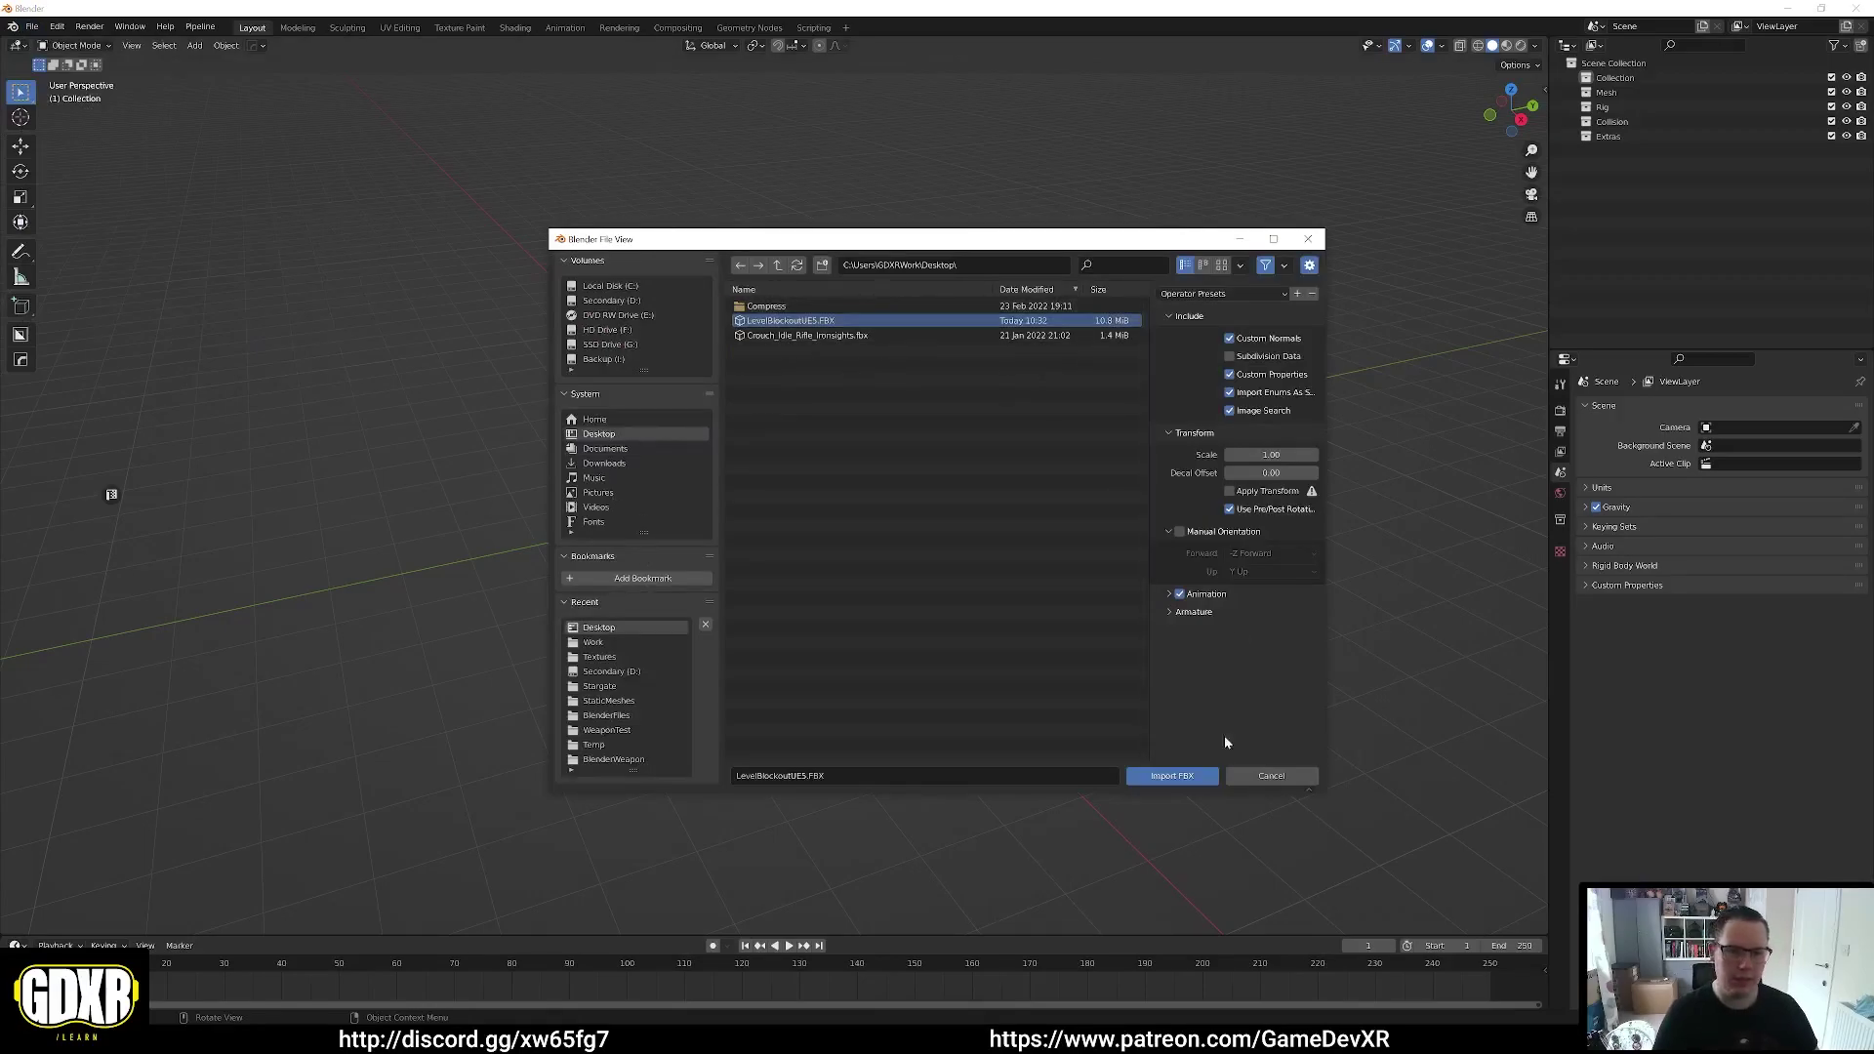
pyautogui.click(1173, 776)
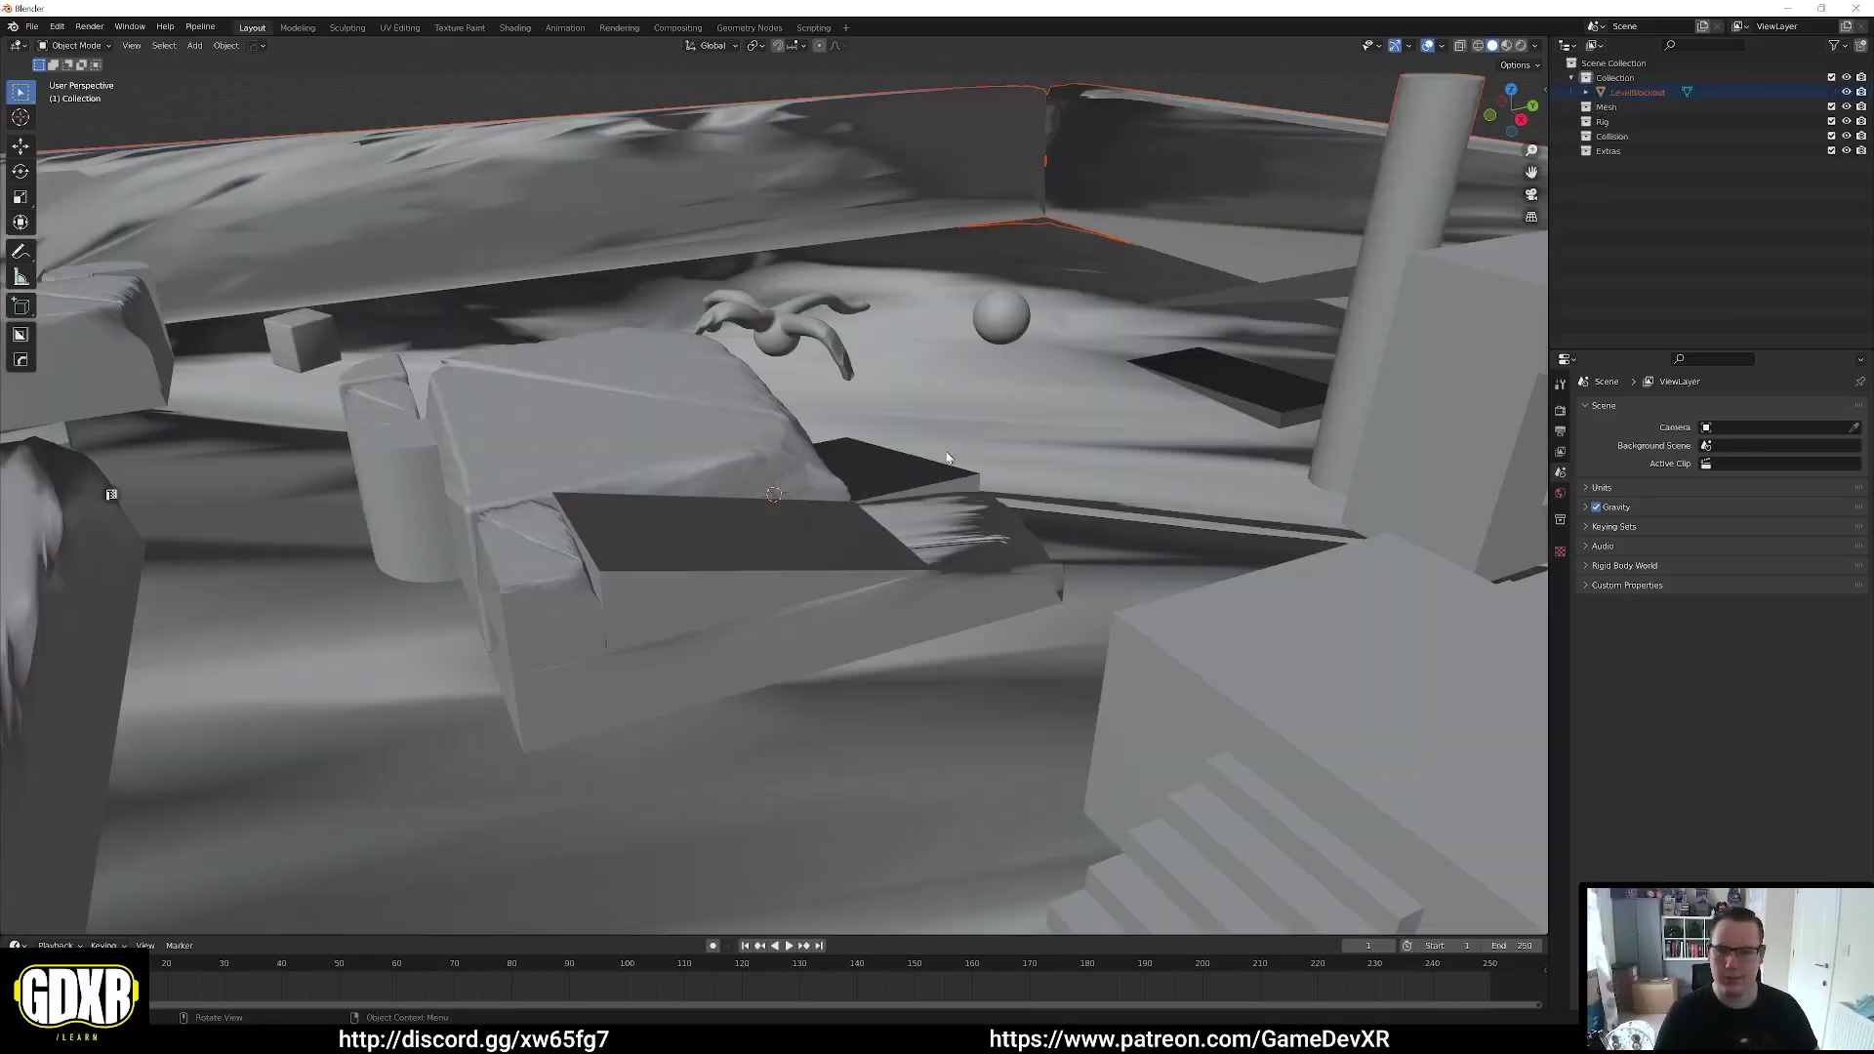
# Add a mesh cube inside the imported blockout, raise it along the Z axis and show its dimensions
pyautogui.scroll(-7, 947, 455)
pyautogui.scroll(3, 1127, 355)
pyautogui.moveTo(1186, 338); pyautogui.dragTo(1077, 589, button='middle')
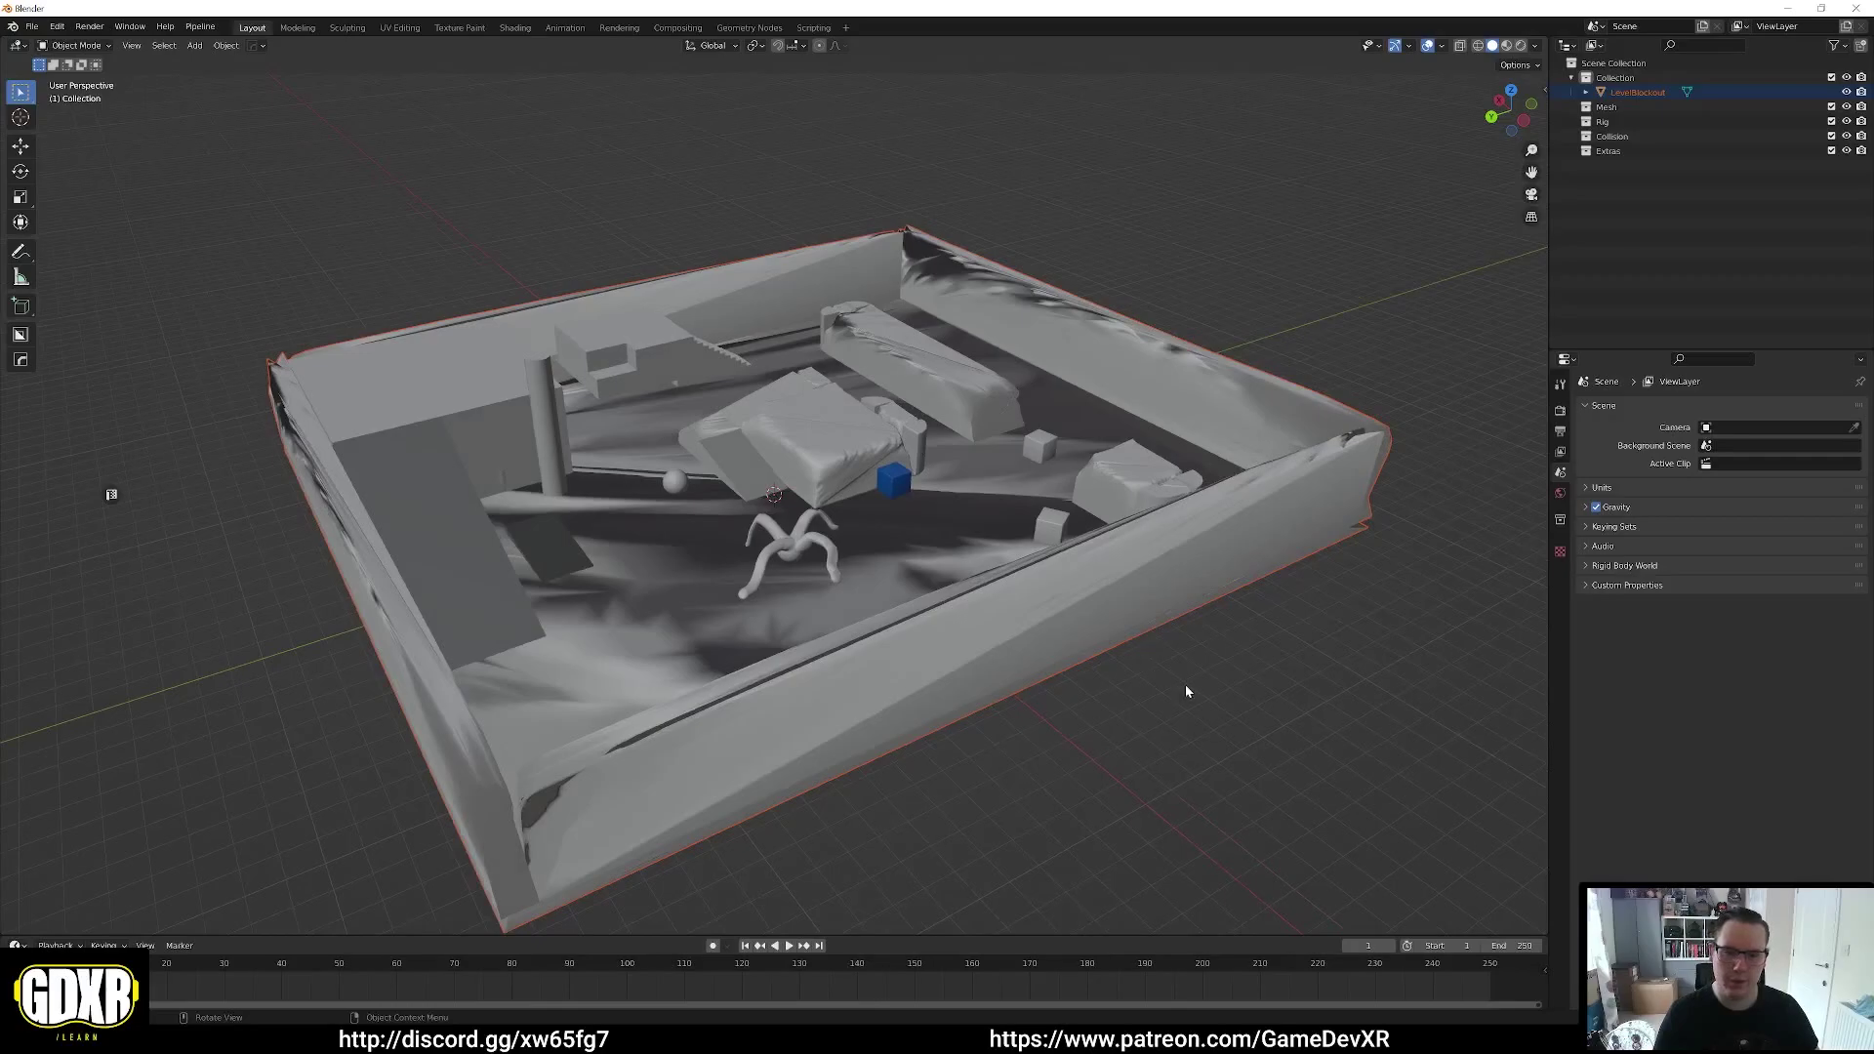
pyautogui.press('F3')
pyautogui.write('cube')
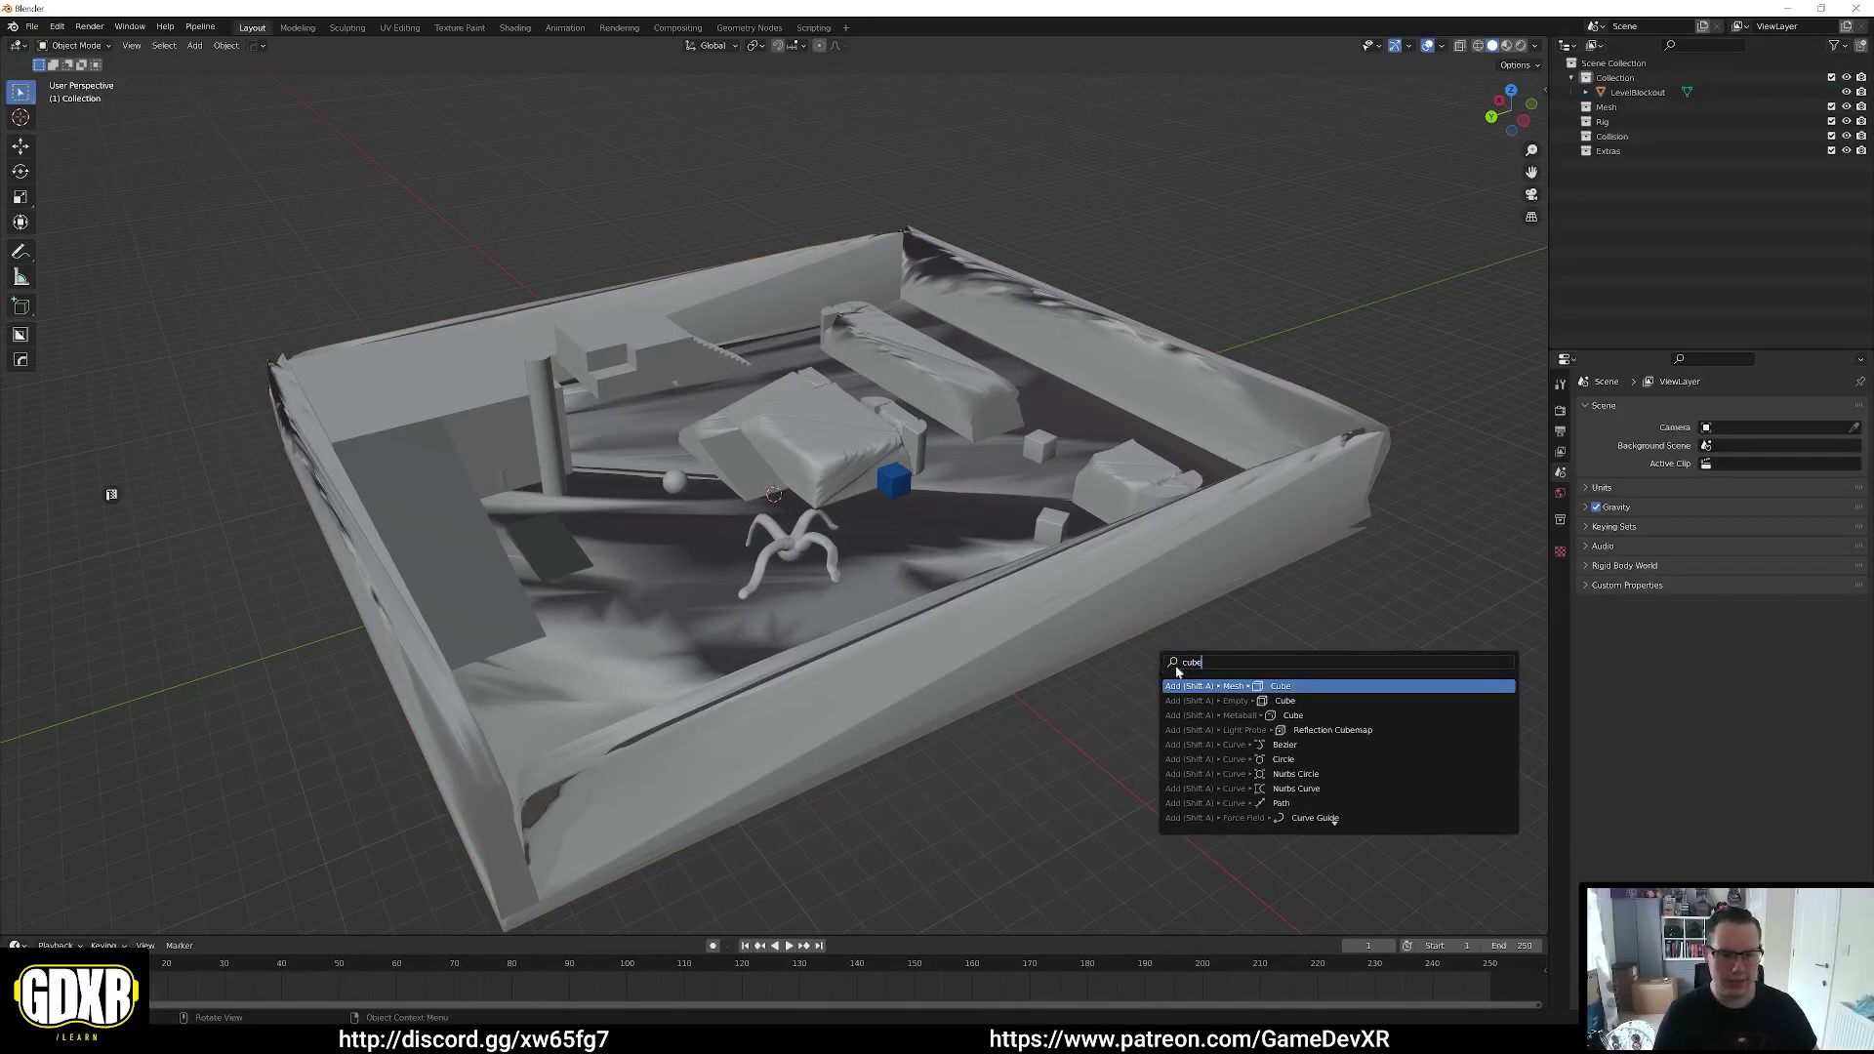
pyautogui.press('Return')
pyautogui.scroll(5, 808, 472)
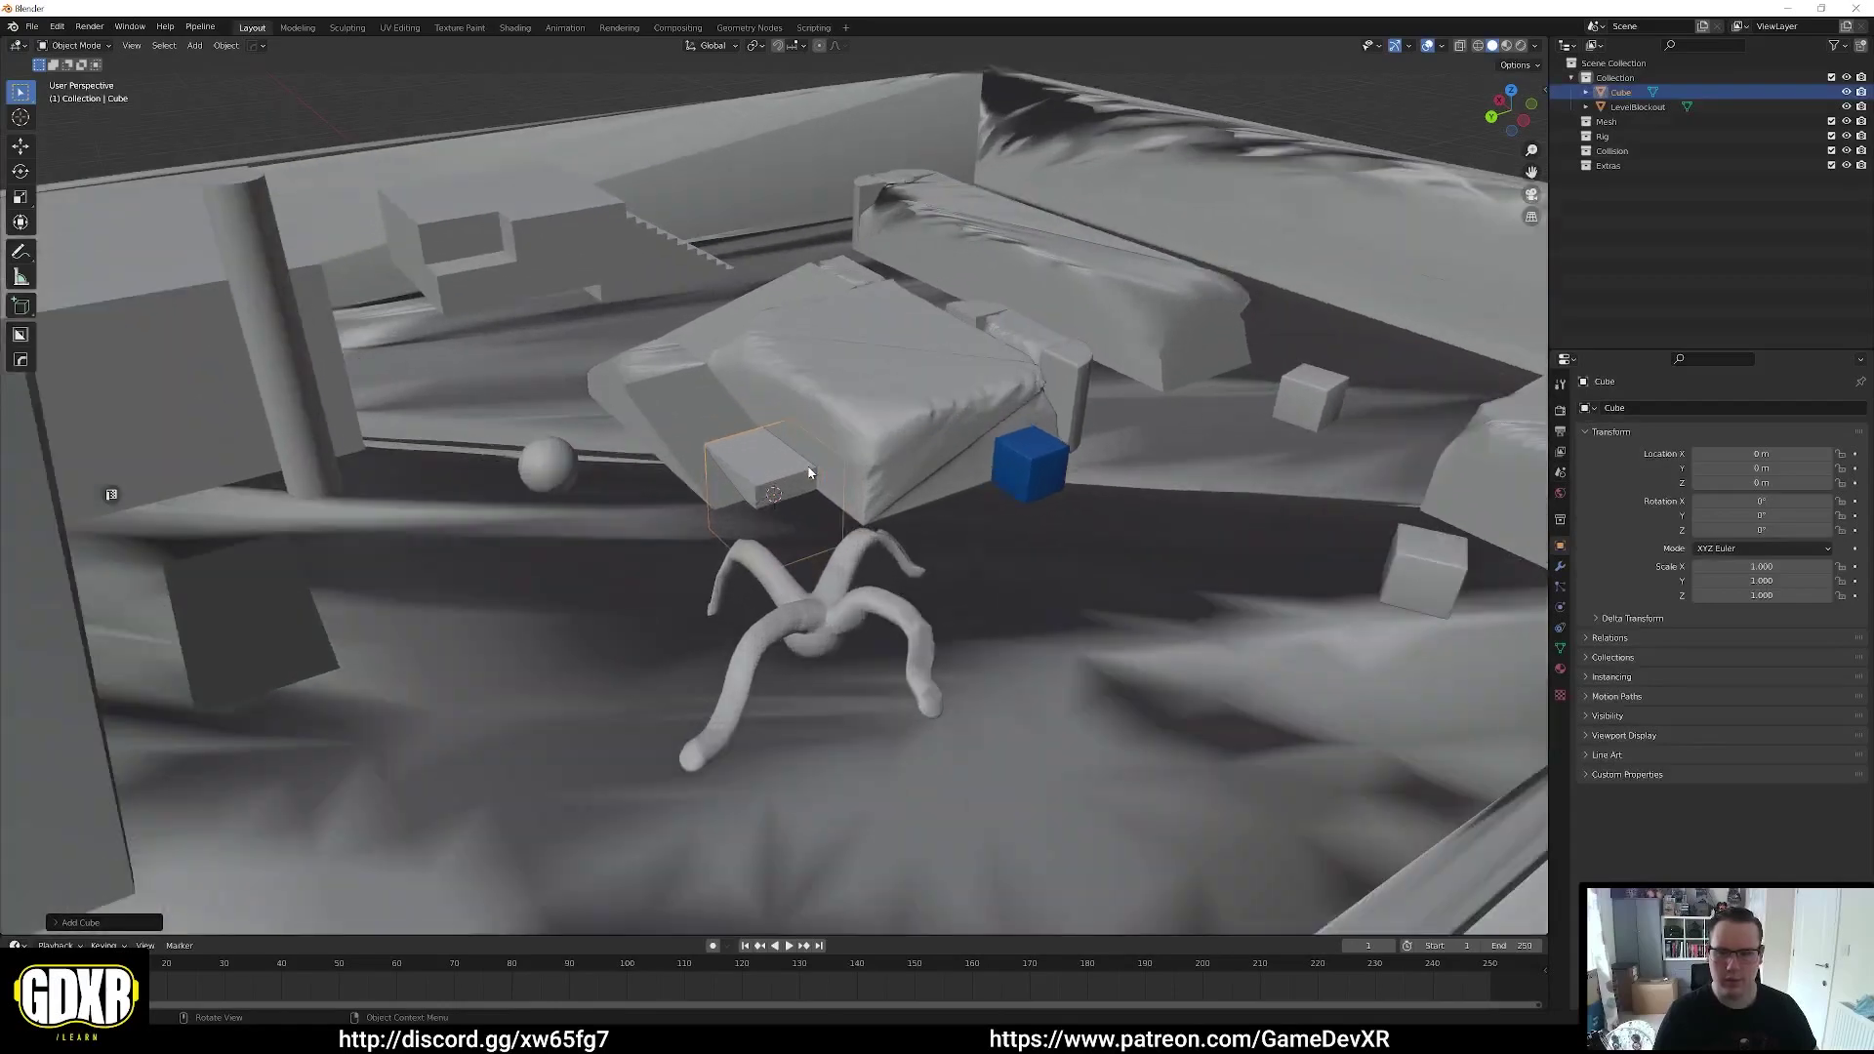
pyautogui.click(21, 146)
pyautogui.moveTo(781, 451); pyautogui.dragTo(955, 364)
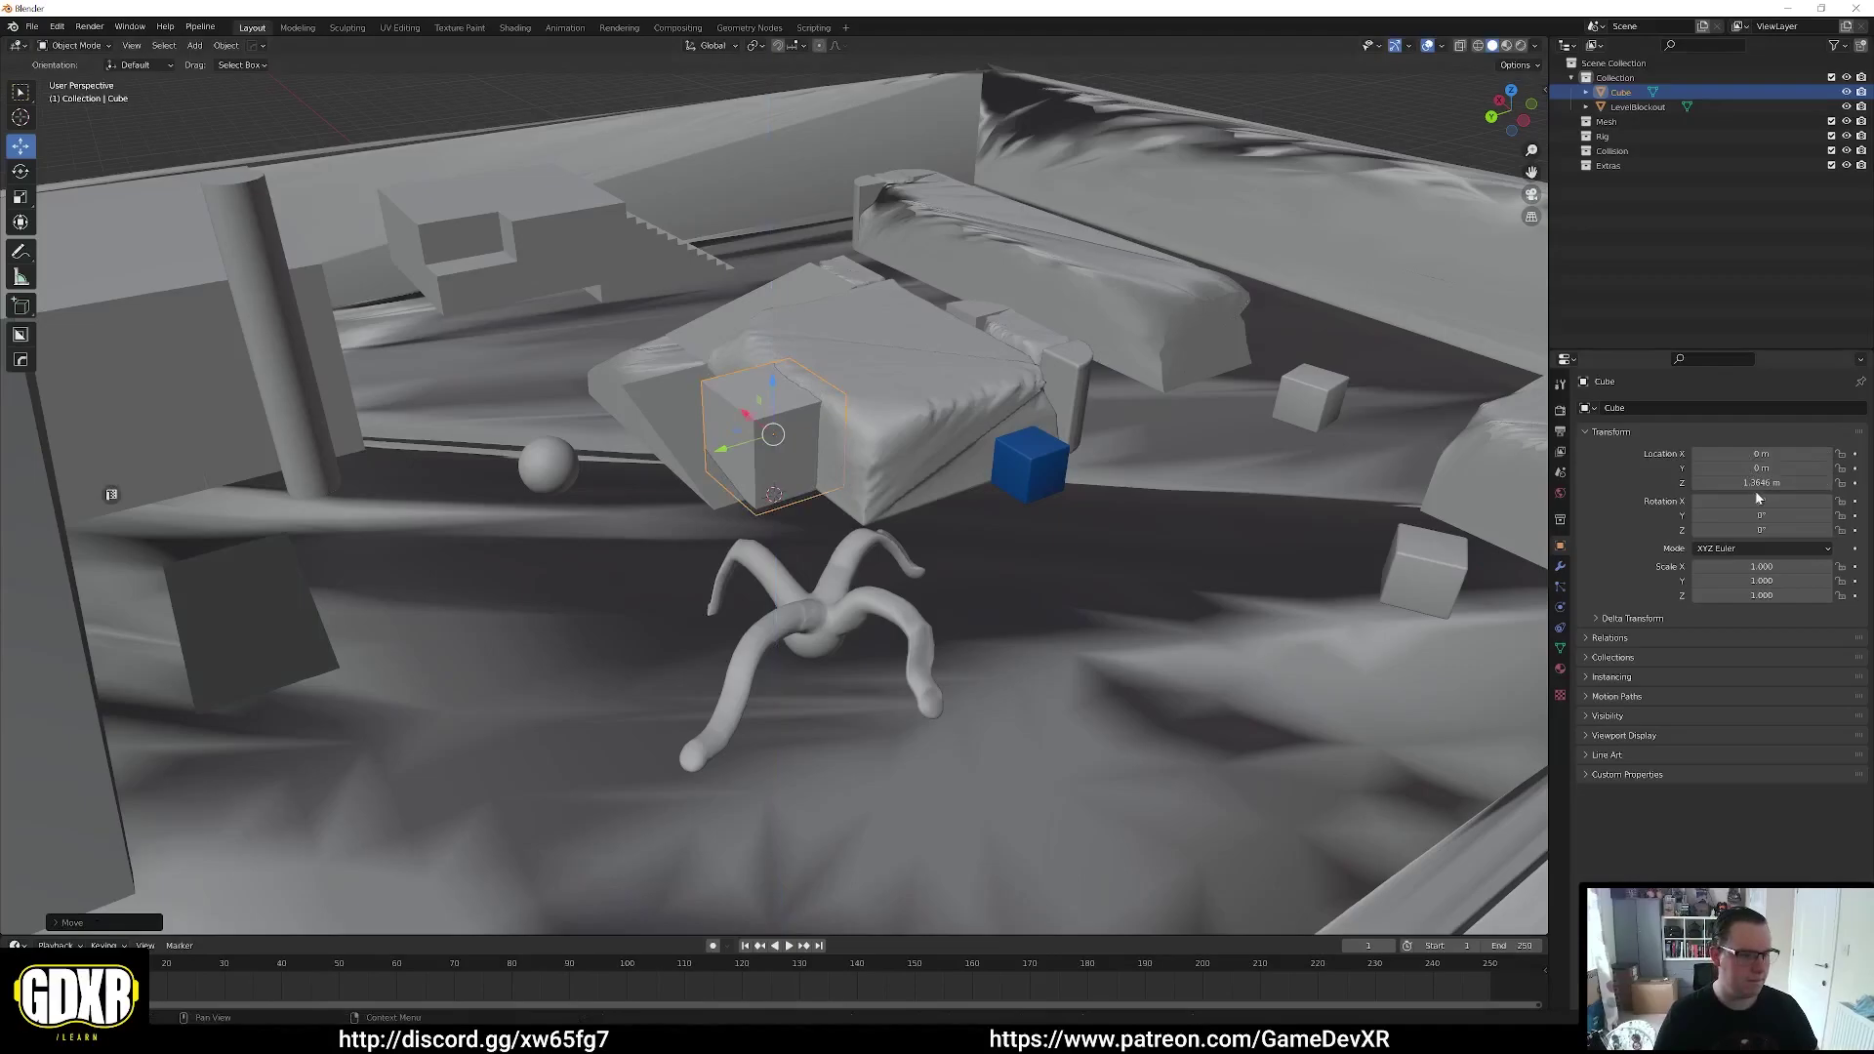
pyautogui.click(1546, 89)
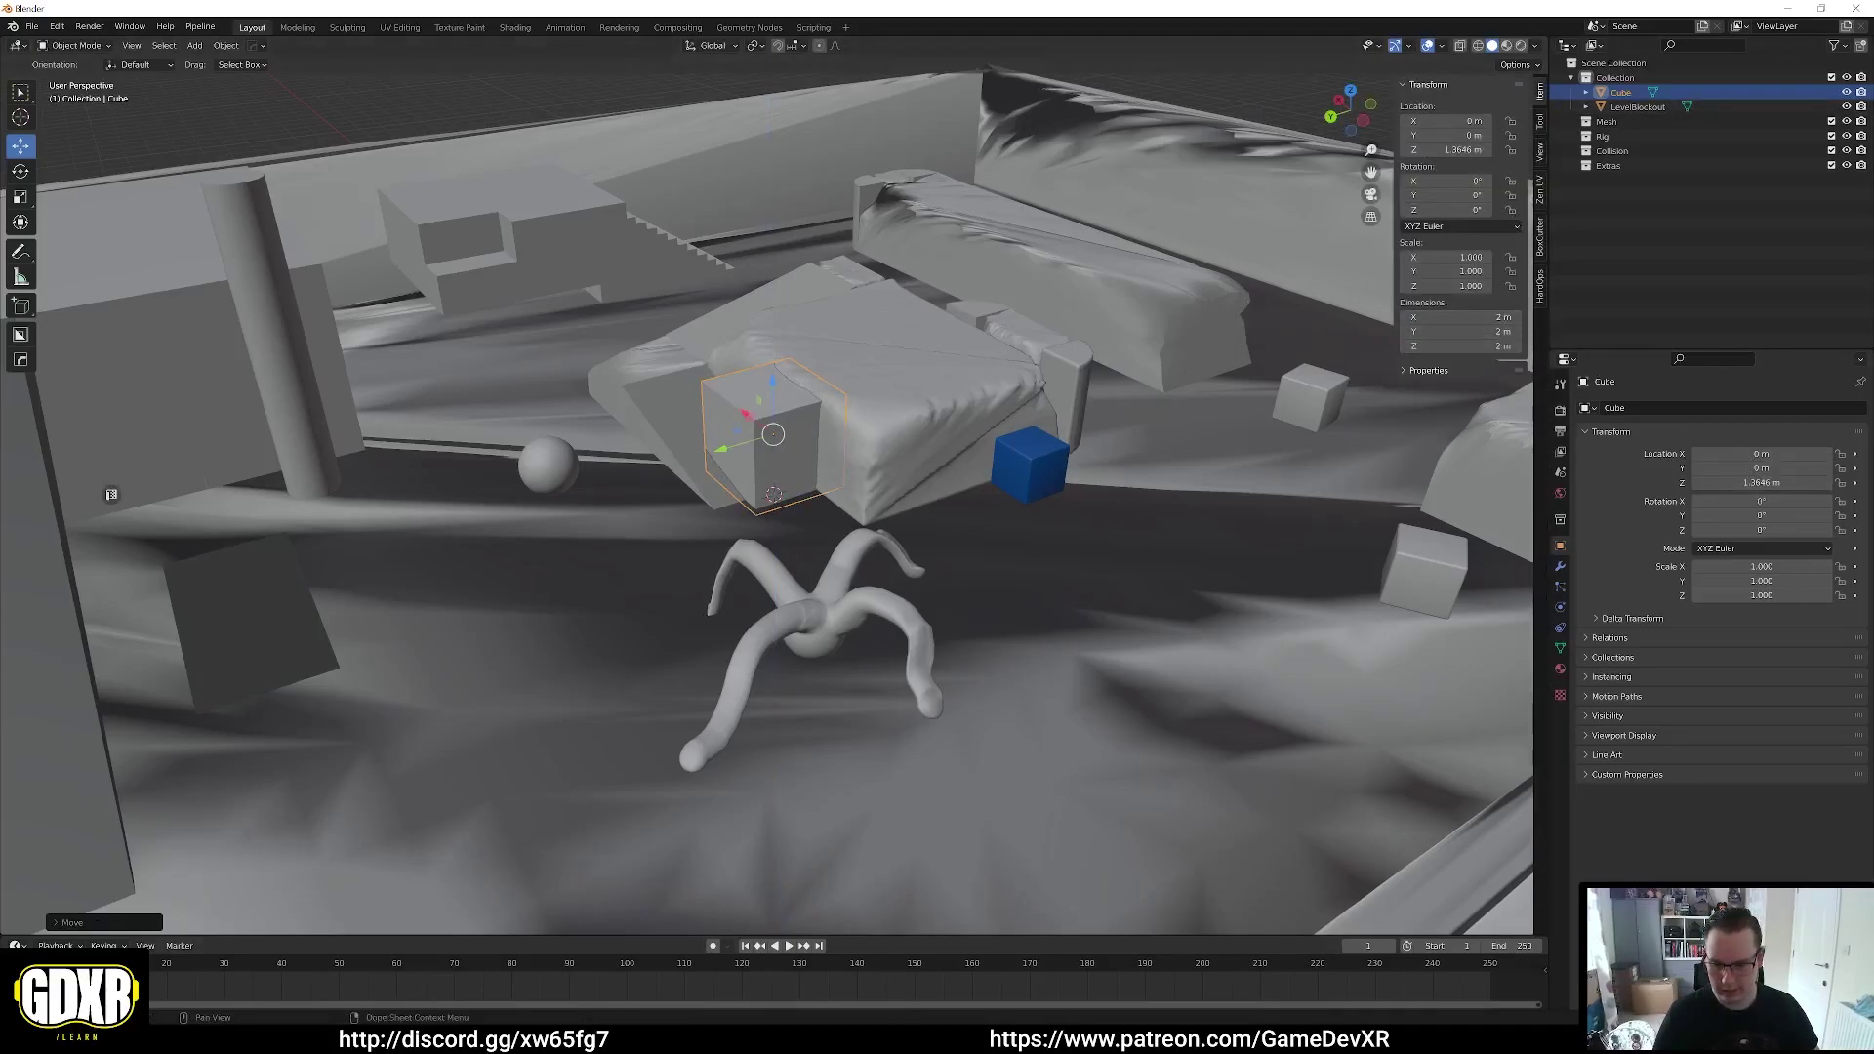
# Switch to Unreal Editor and set the scale of SM_ChamferCube, the blue cube beside the sculpted block, to 2.0 on all axes
pyautogui.hotkey('alt', 'Tab')
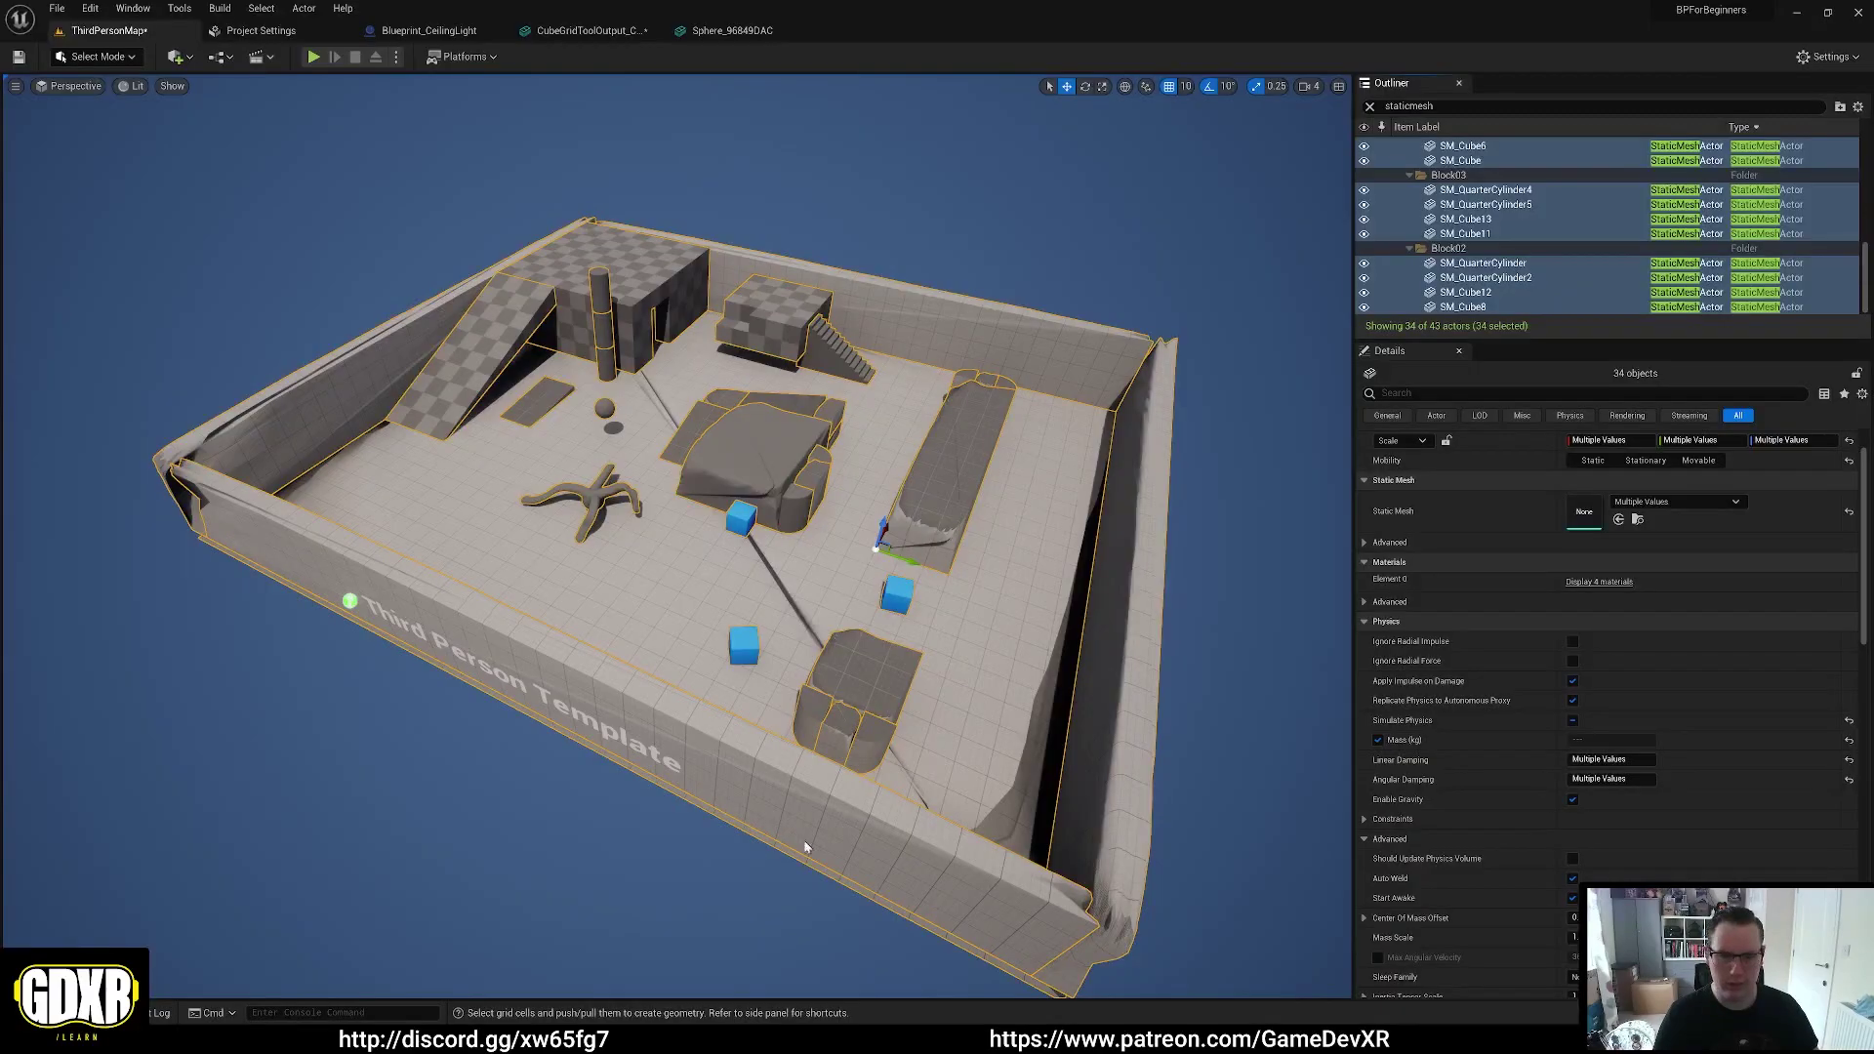
pyautogui.press('w')
pyautogui.moveTo(910, 423)
pyautogui.mouseDown(button='right')
pyautogui.moveTo(967, 423)
pyautogui.moveTo(888, 440)
pyautogui.moveTo(910, 423)
pyautogui.mouseUp(button='right')
pyautogui.click(951, 404)
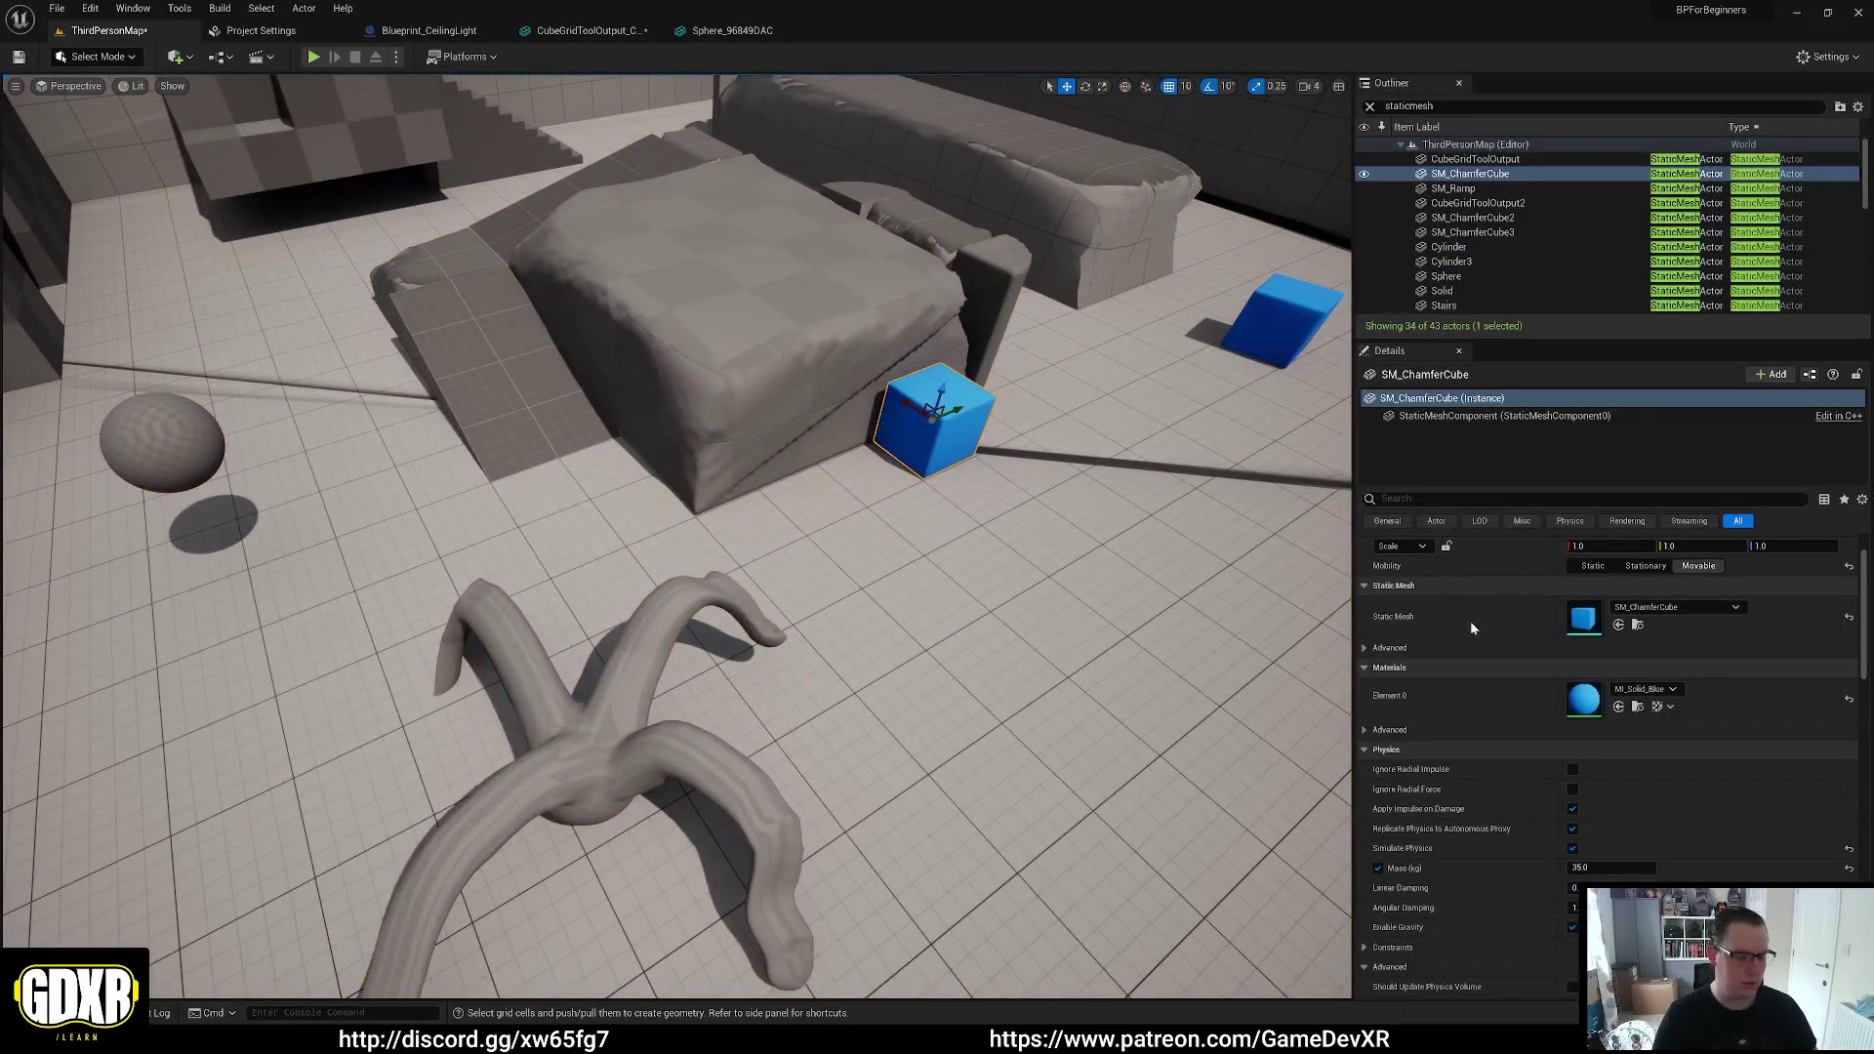
pyautogui.scroll(2, 1476, 644)
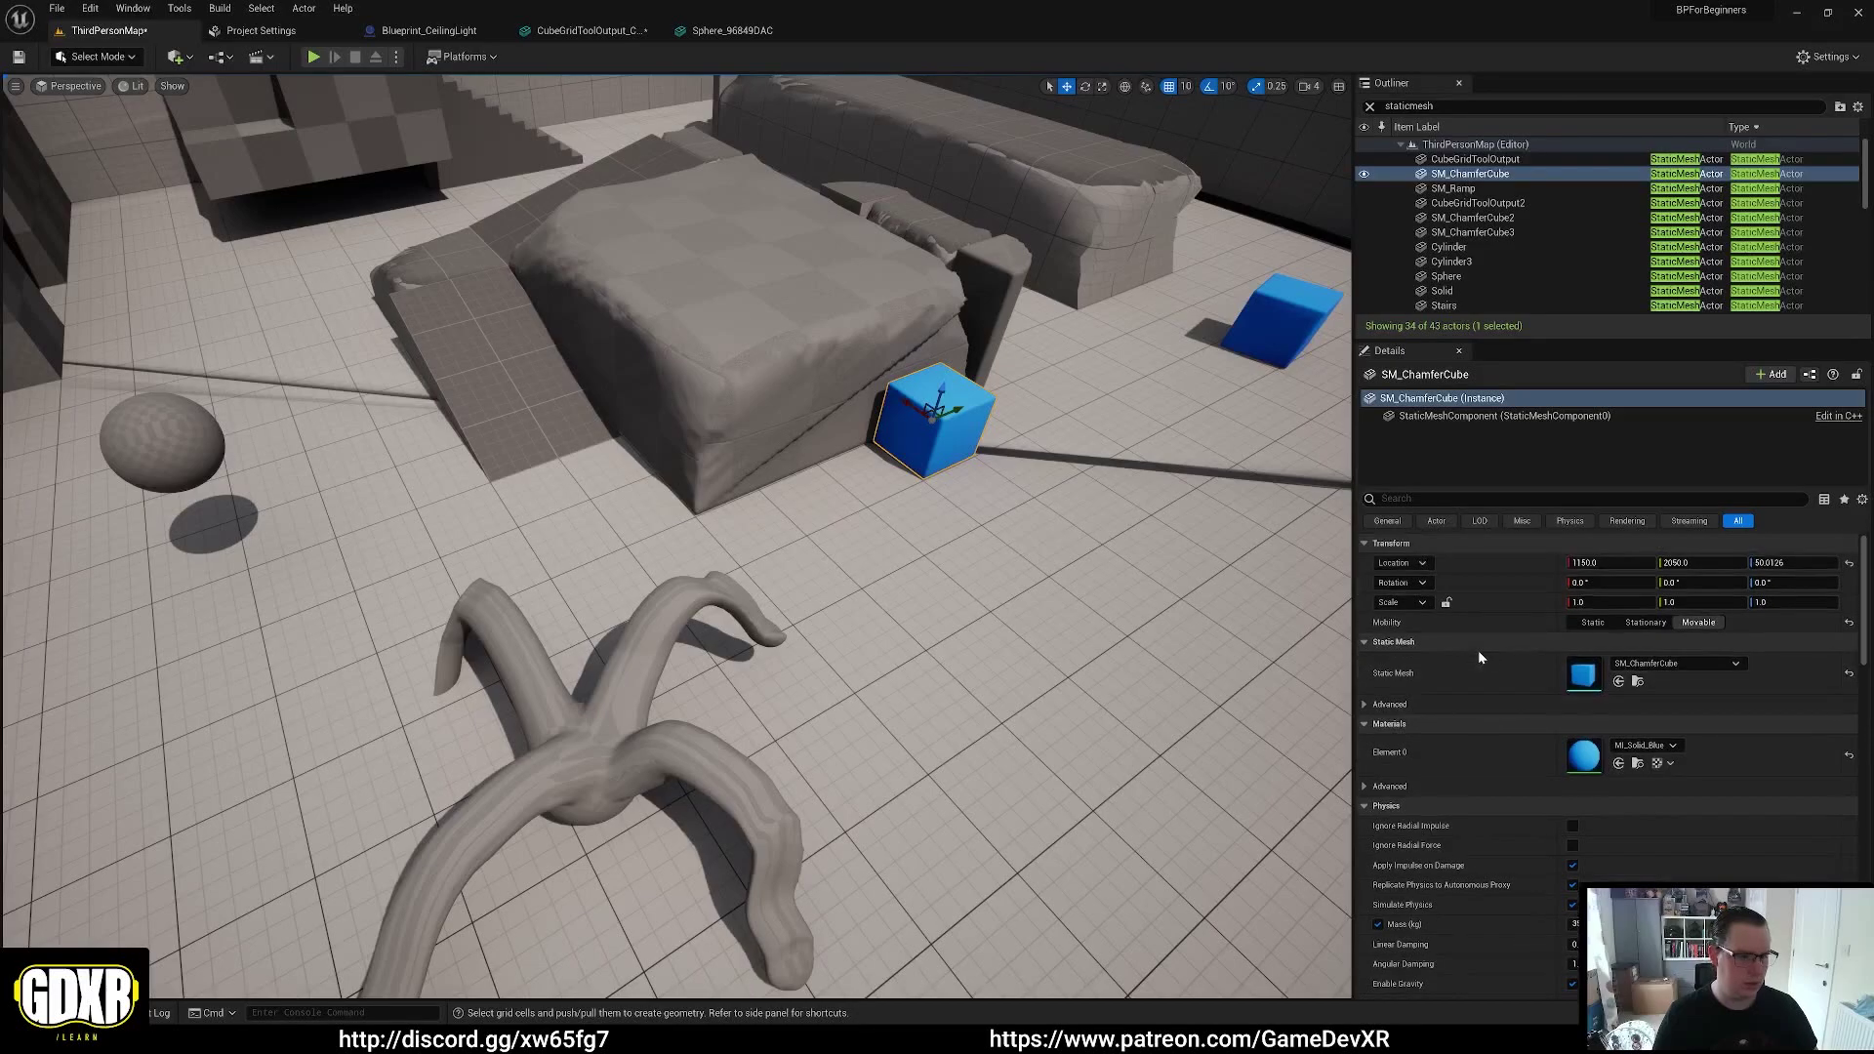
pyautogui.click(1630, 599)
pyautogui.write('2')
pyautogui.press('Tab')
pyautogui.write('2')
pyautogui.press('Tab')
pyautogui.write('2')
pyautogui.press('Return')
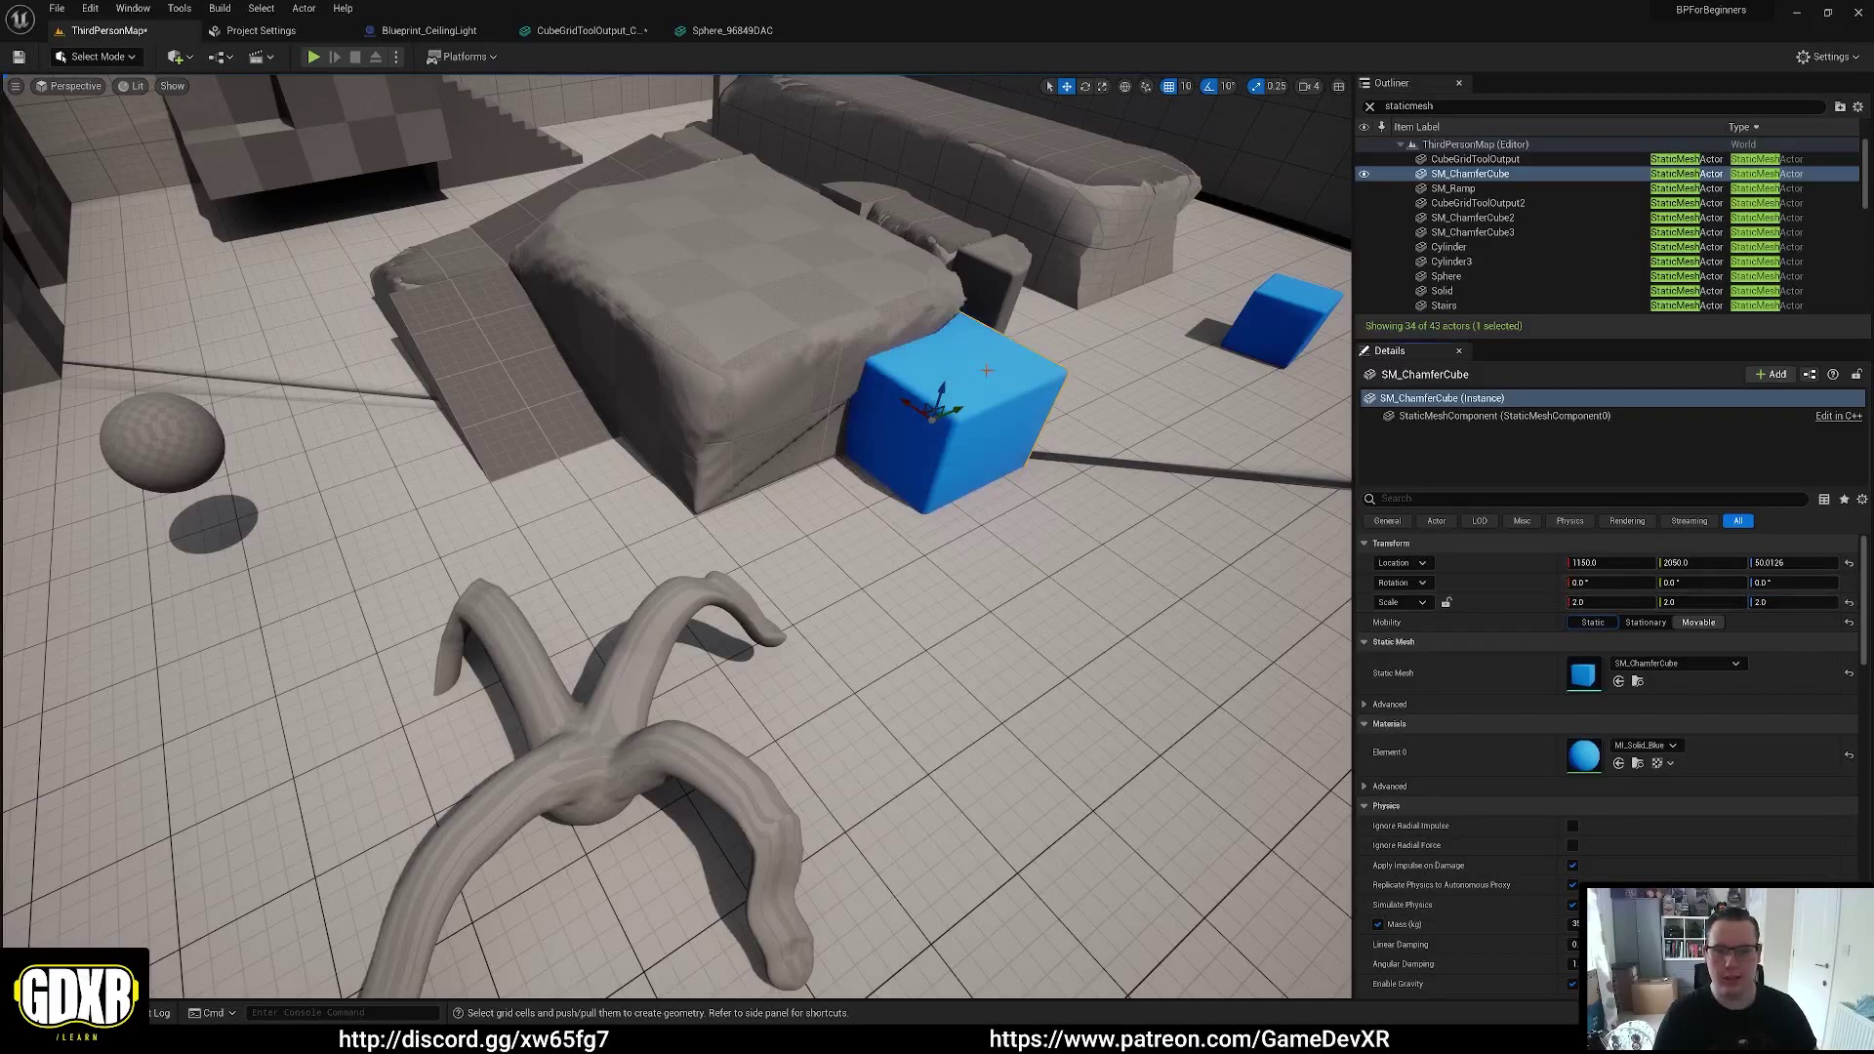
# Switch to Blender and examine the scene's unit settings and the imported level's size against the added cube
pyautogui.click(1804, 12)
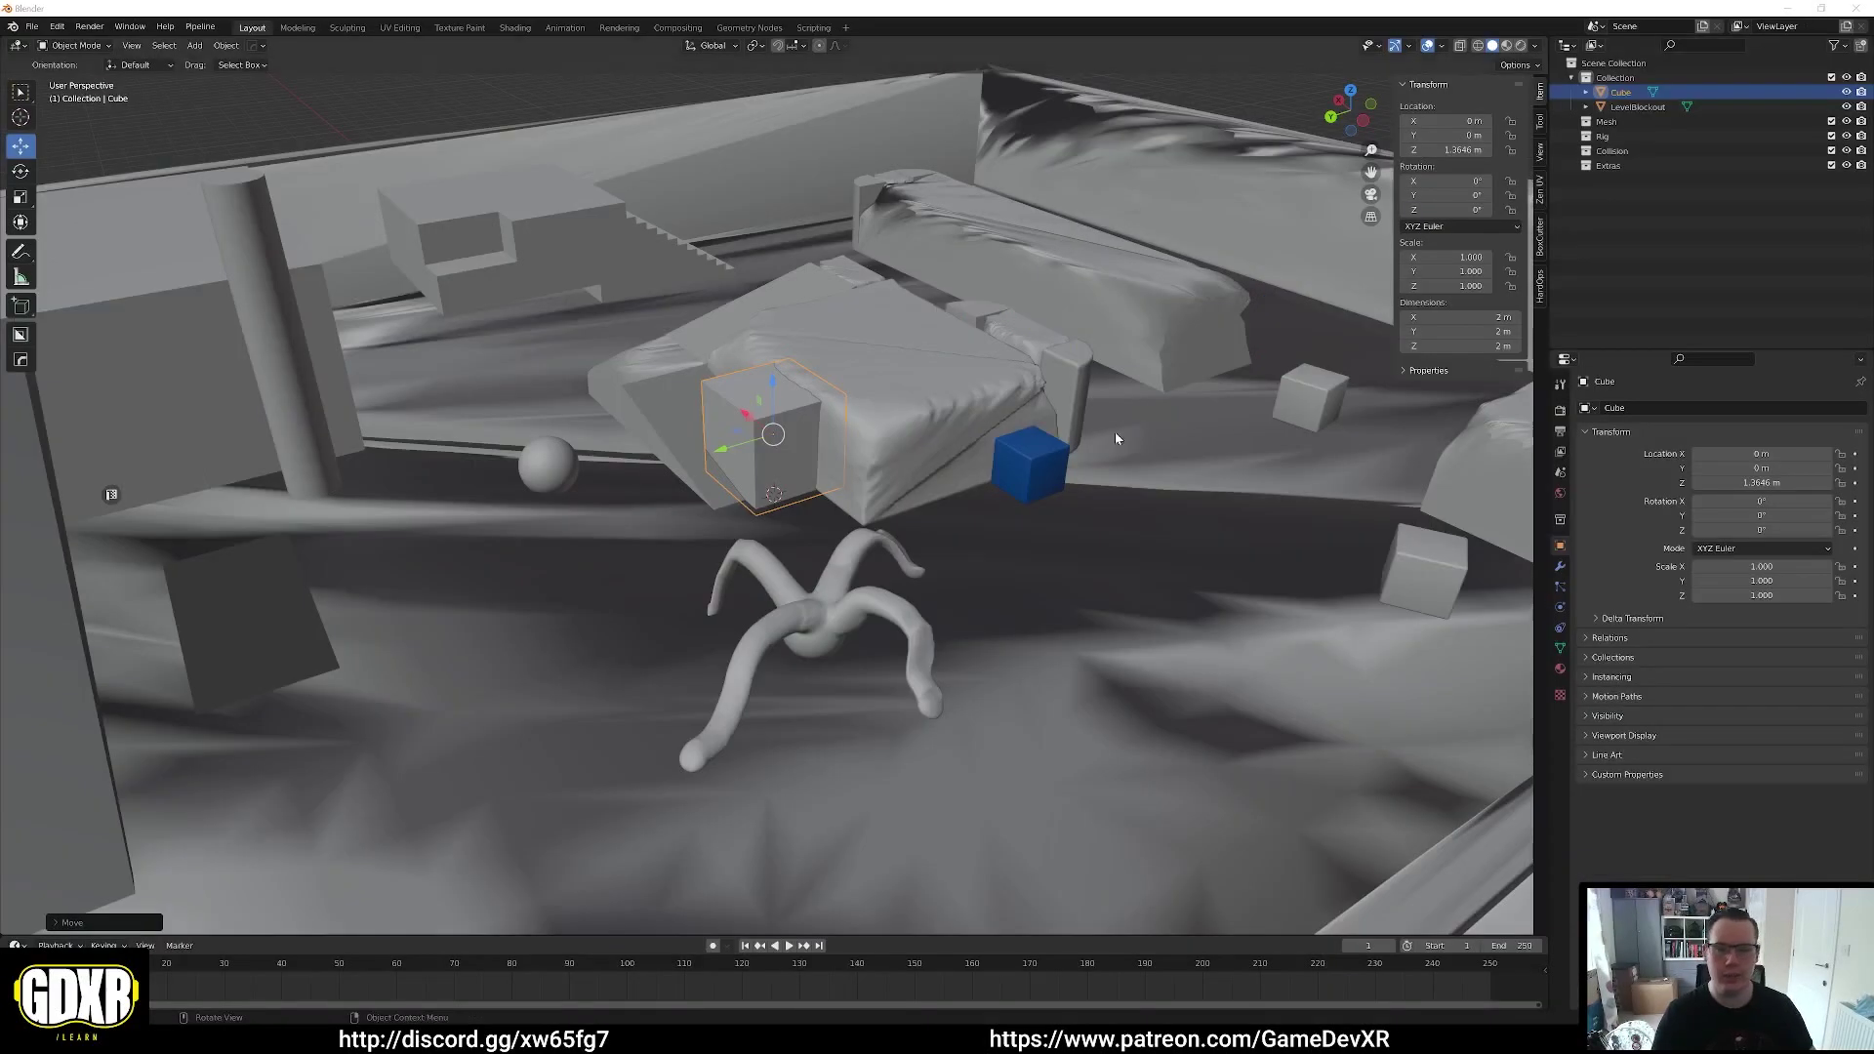
pyautogui.click(1561, 570)
pyautogui.click(1561, 648)
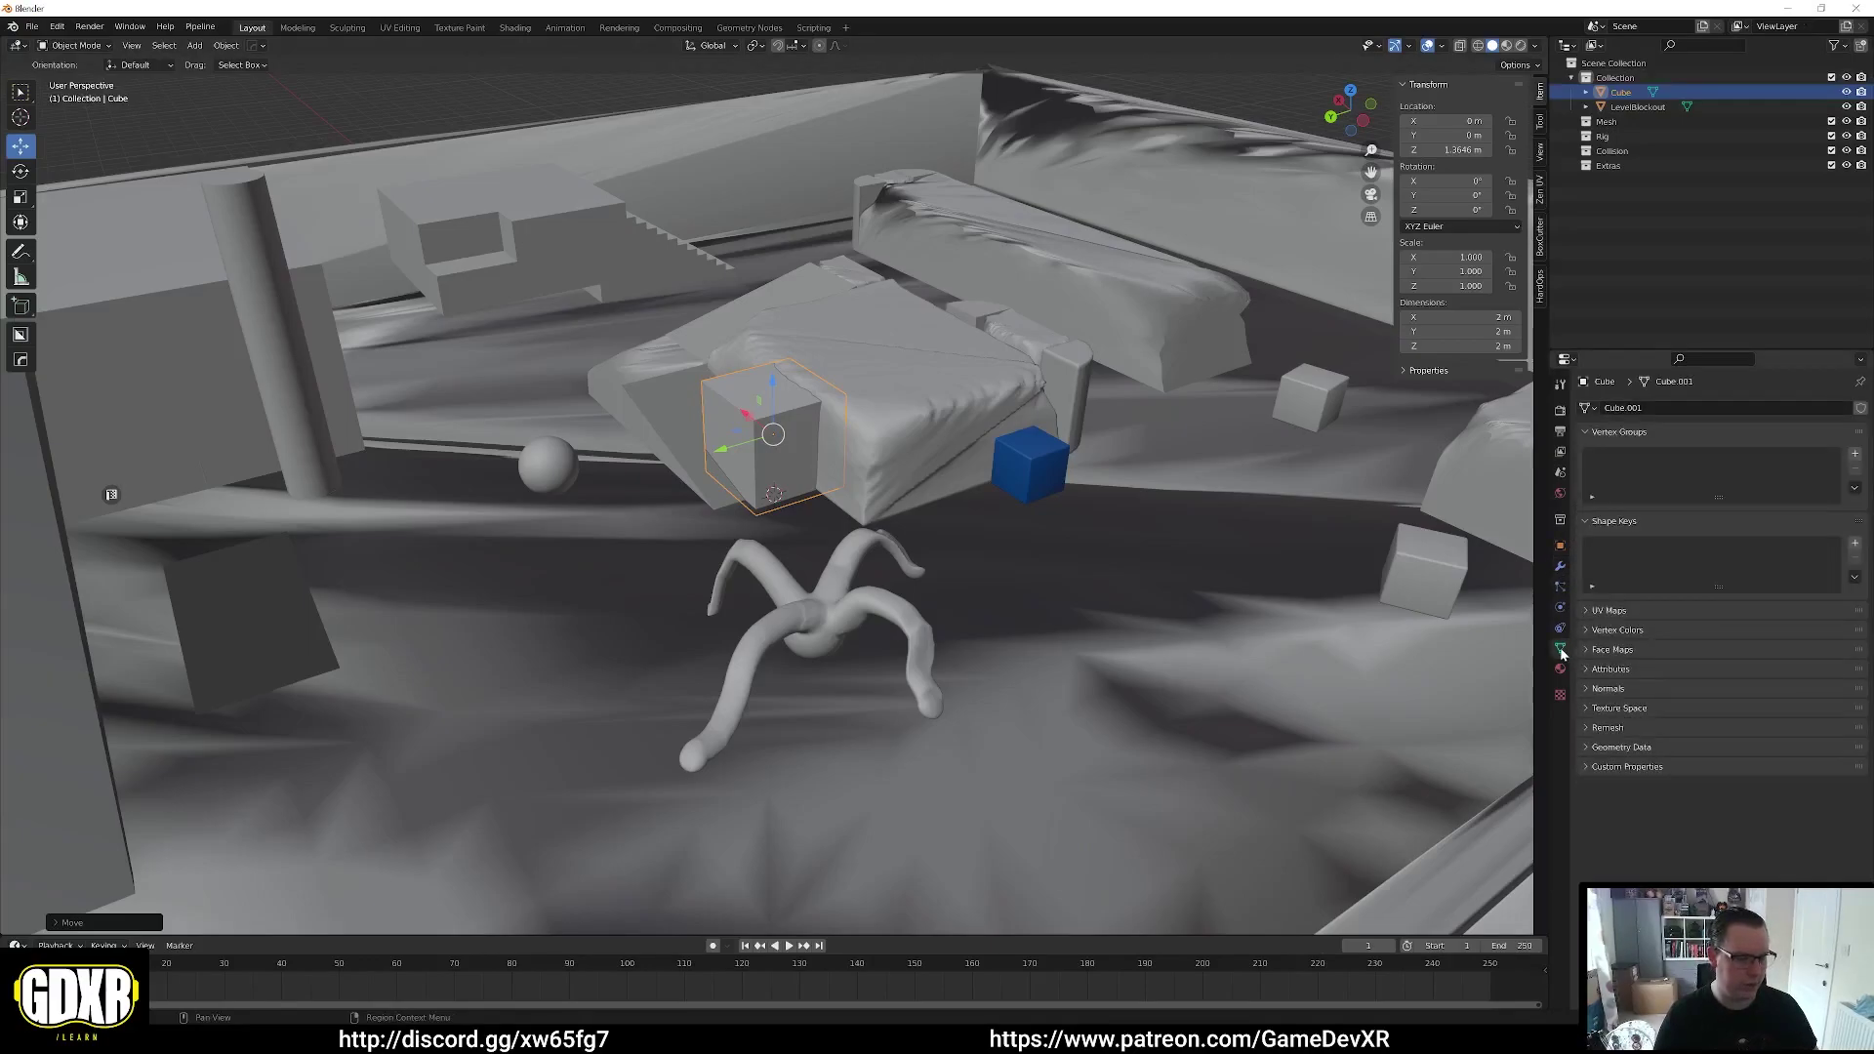
pyautogui.click(1560, 493)
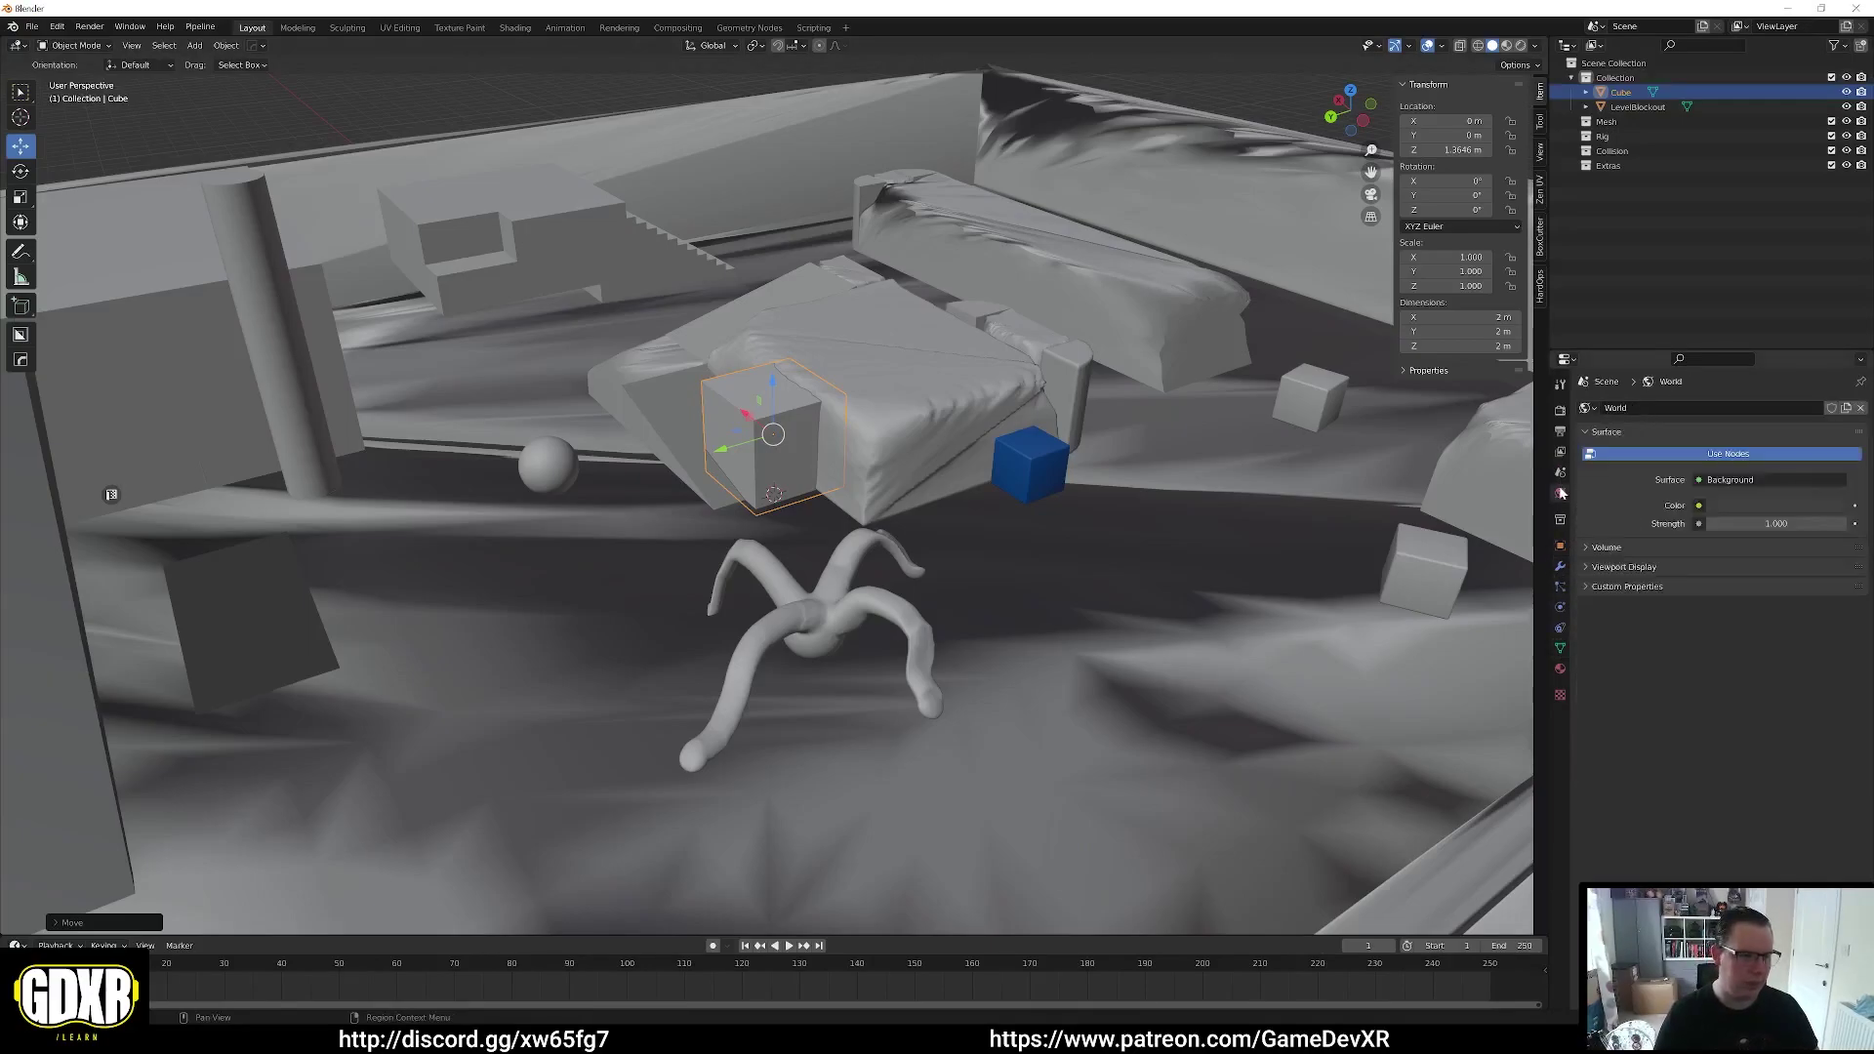
pyautogui.click(1560, 472)
pyautogui.click(1625, 488)
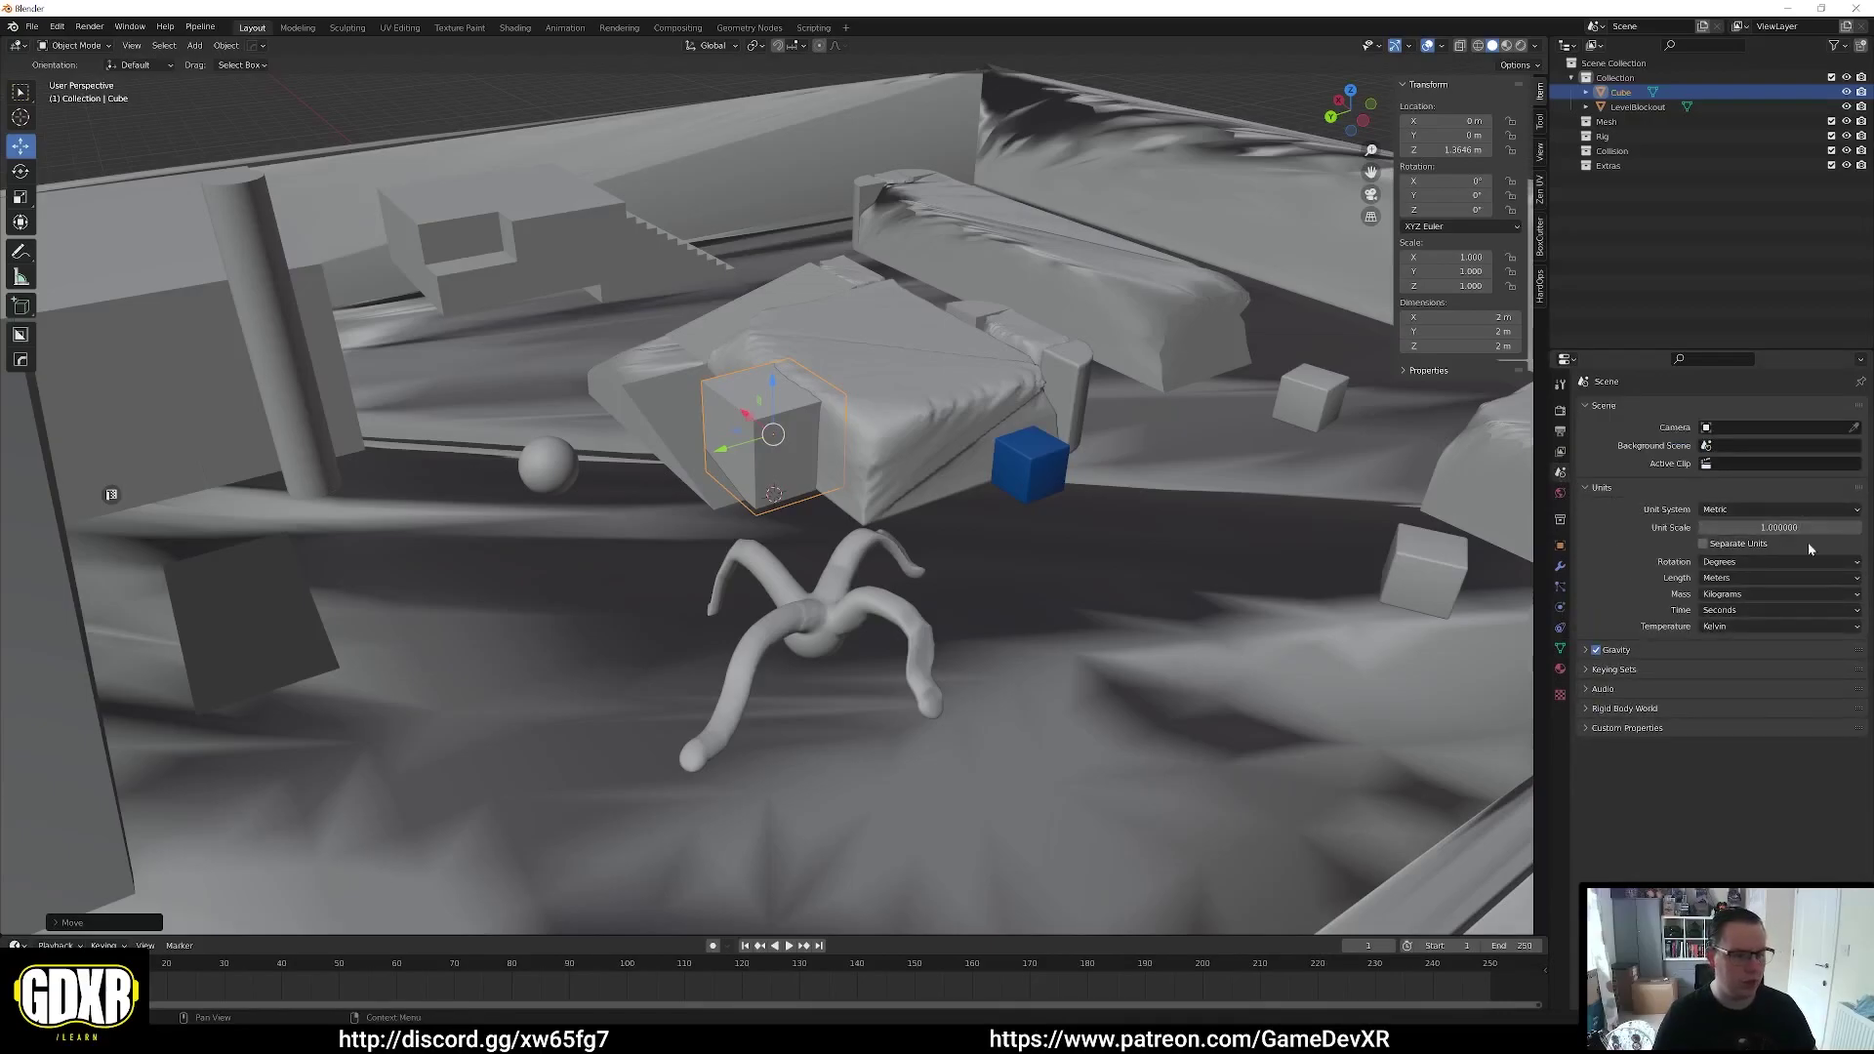
pyautogui.scroll(-4, 900, 365)
pyautogui.moveTo(900, 365); pyautogui.dragTo(1061, 365, button='middle')
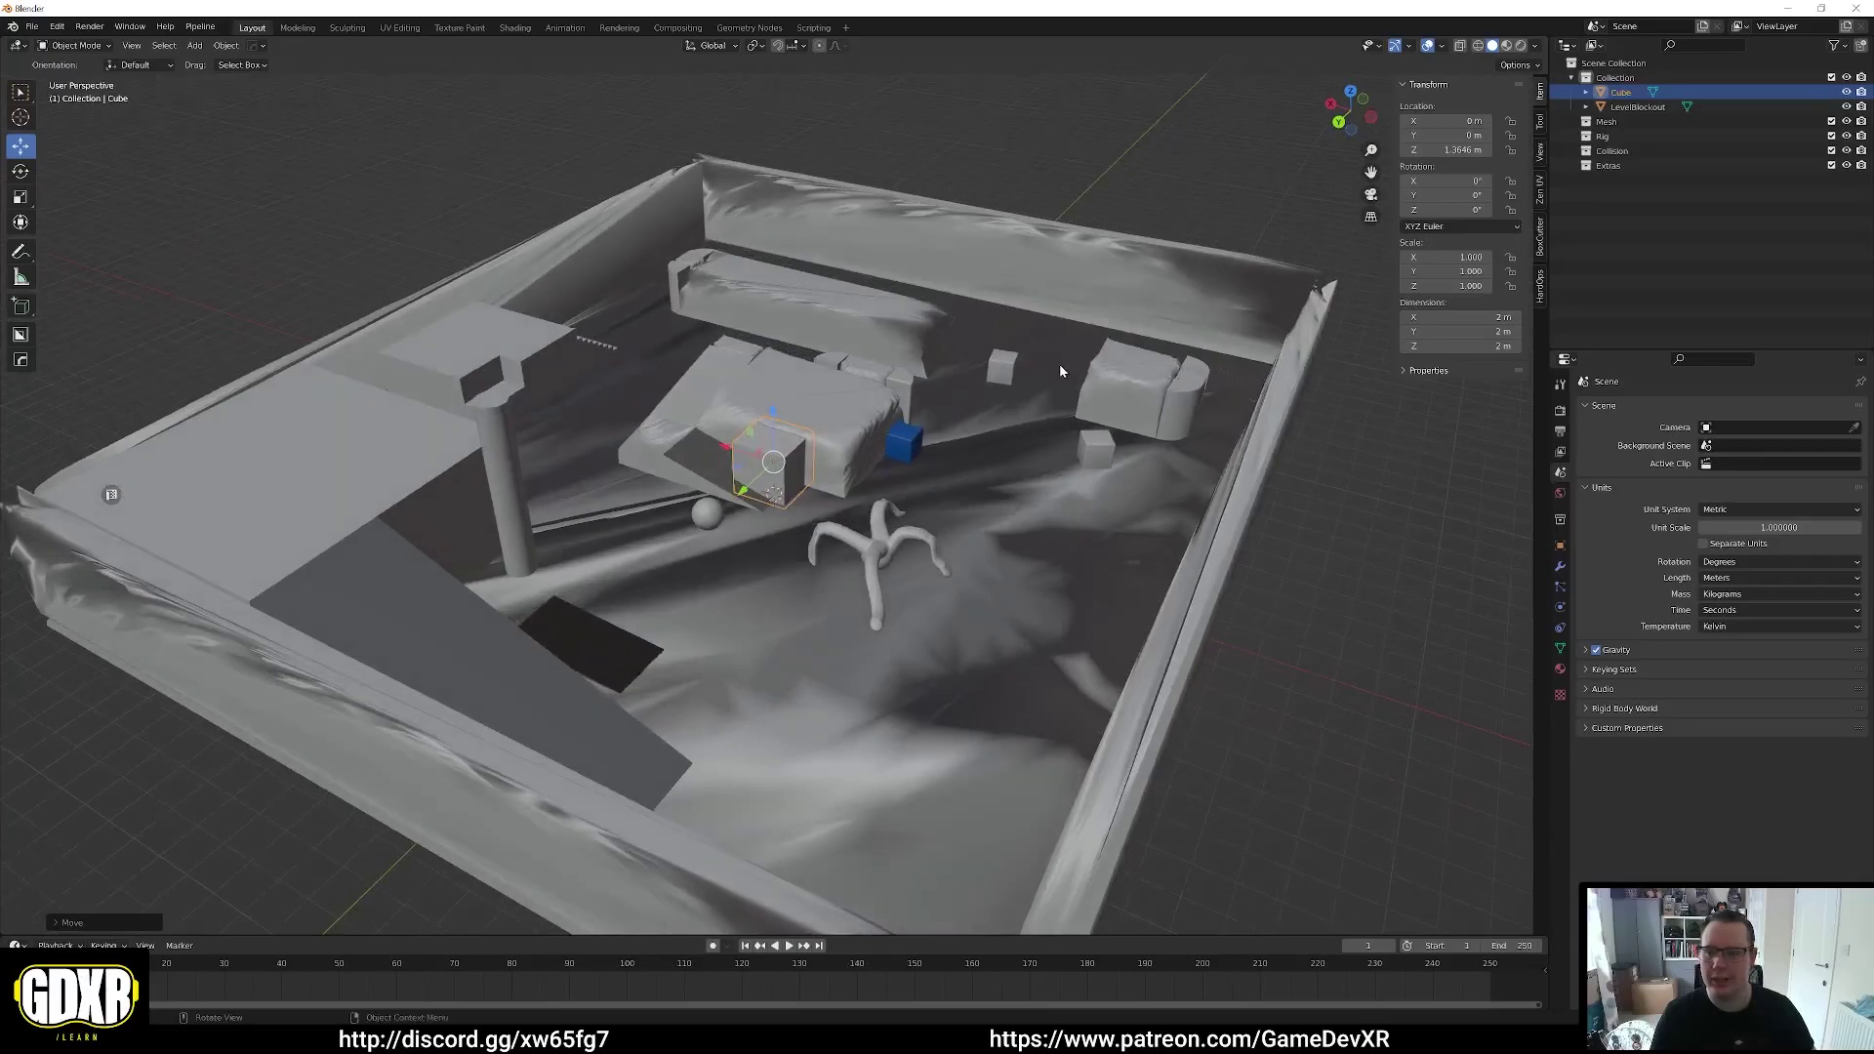
# Switch back to Unreal Editor, enter Modeling mode and widen the tool palette to show all tool categories
pyautogui.click(1790, 8)
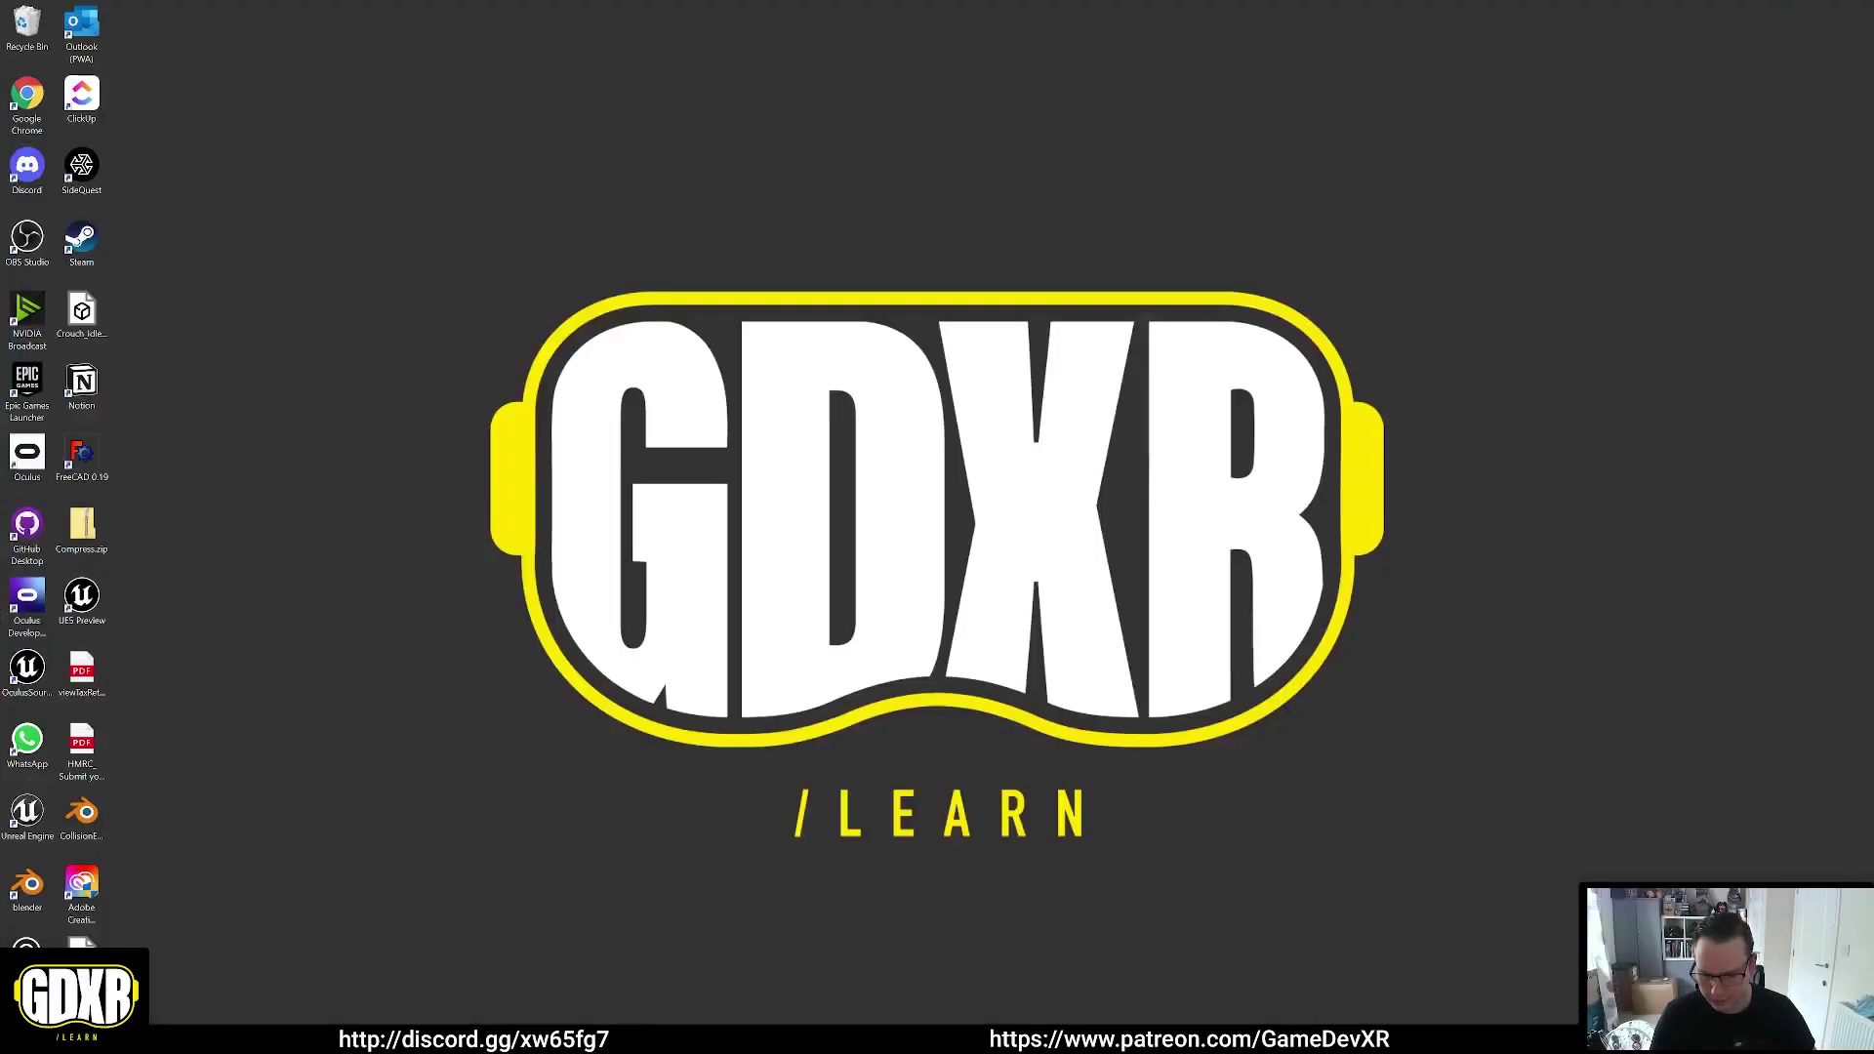
pyautogui.hotkey('alt', 'Tab')
pyautogui.click(133, 57)
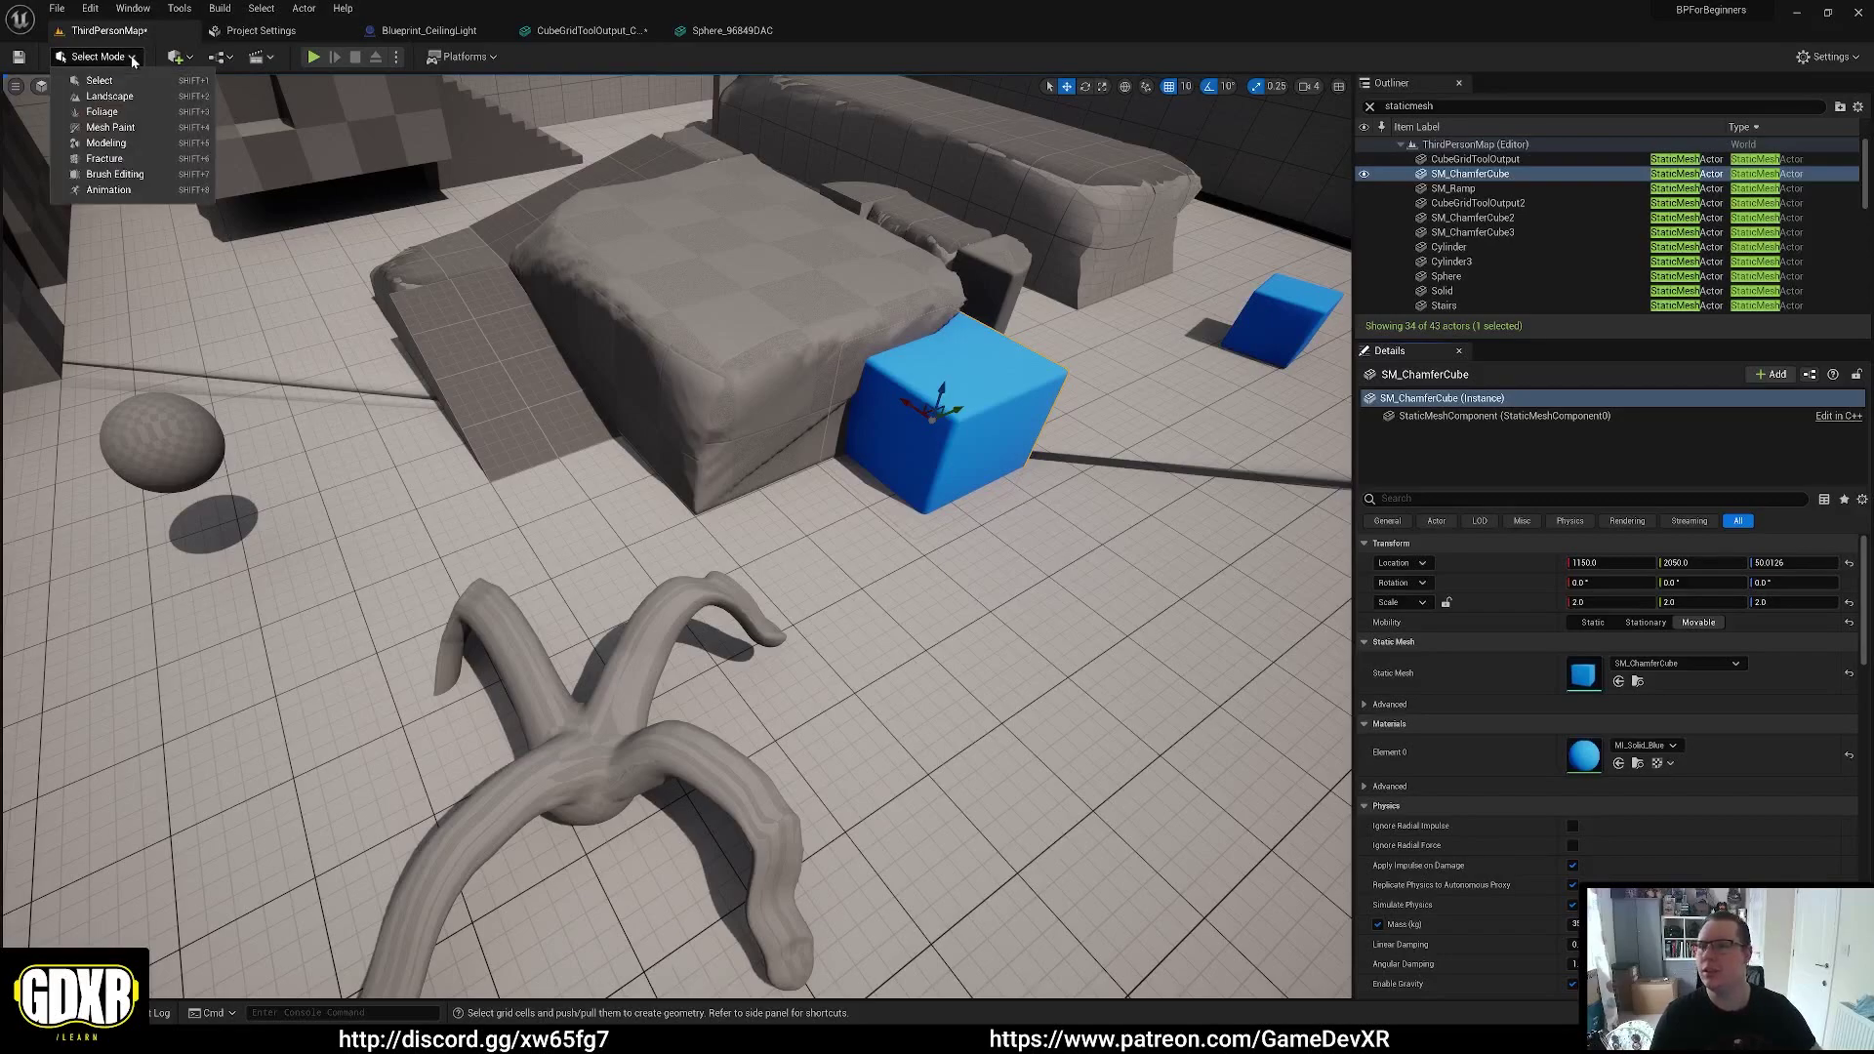
pyautogui.click(107, 143)
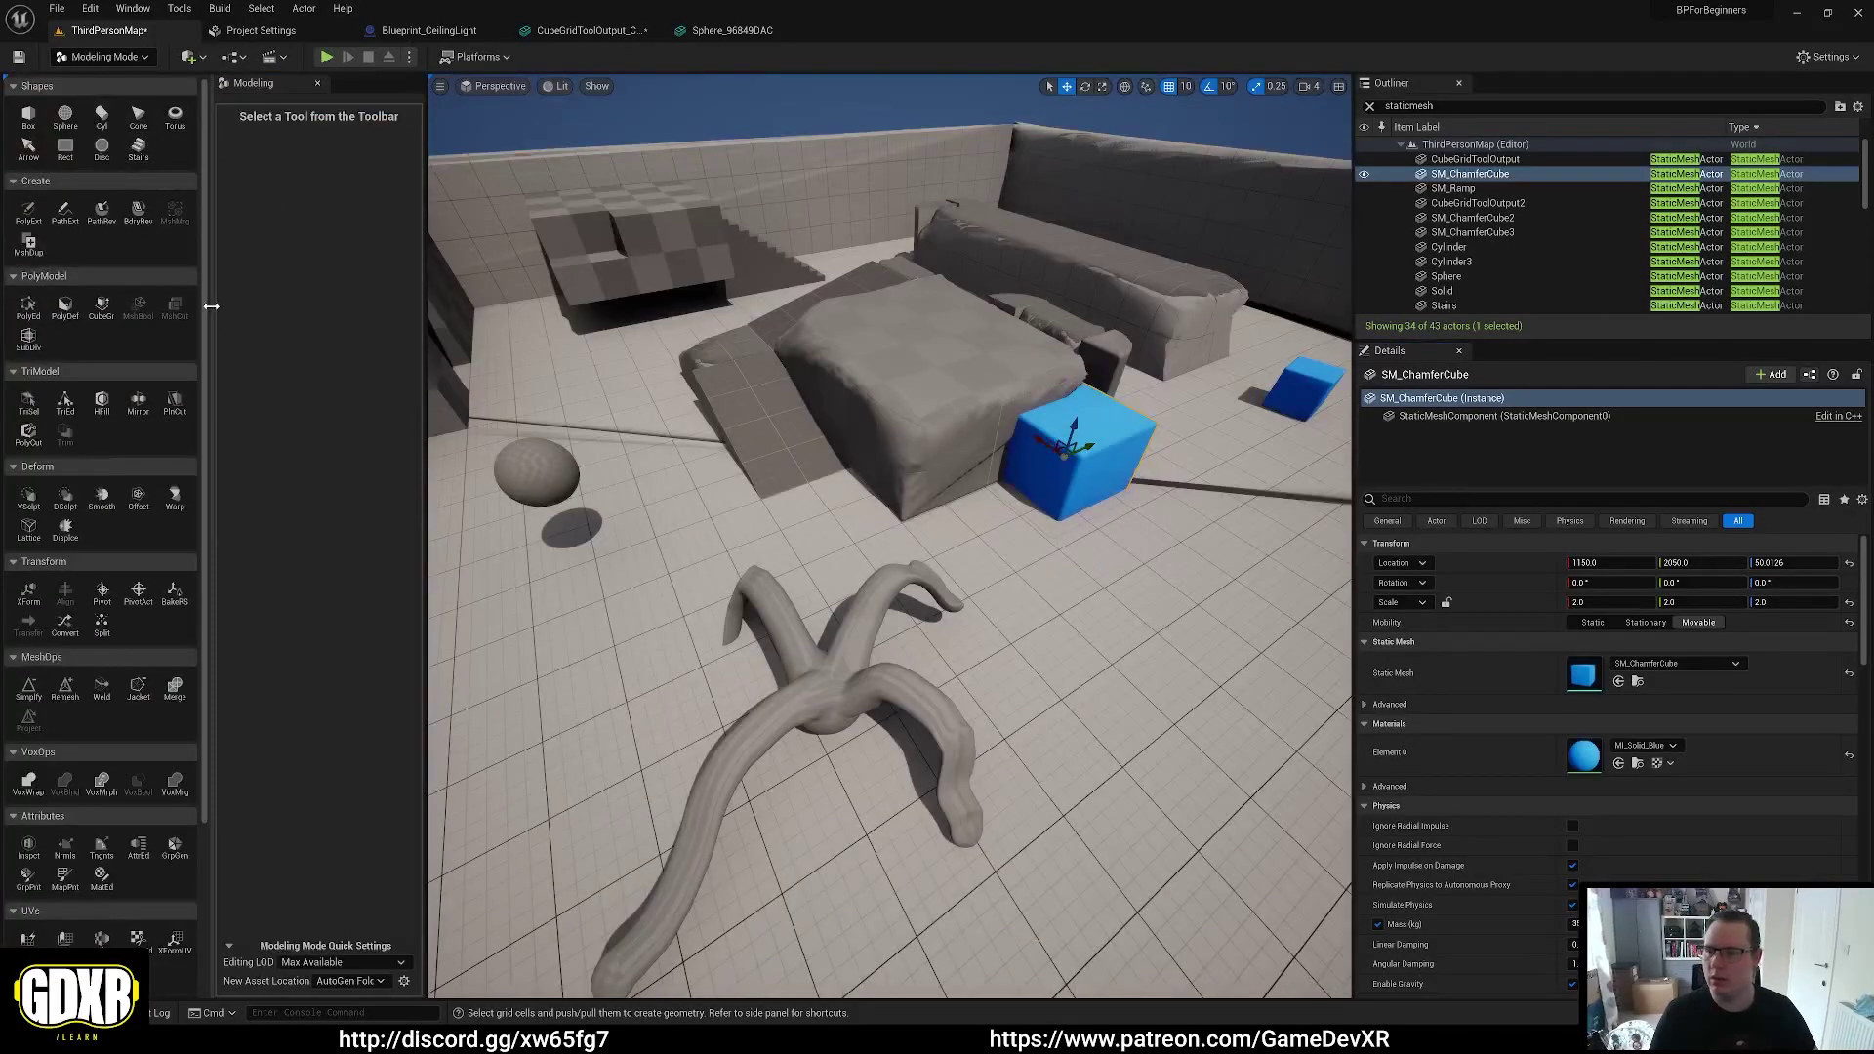
pyautogui.moveTo(210, 307); pyautogui.dragTo(619, 297)
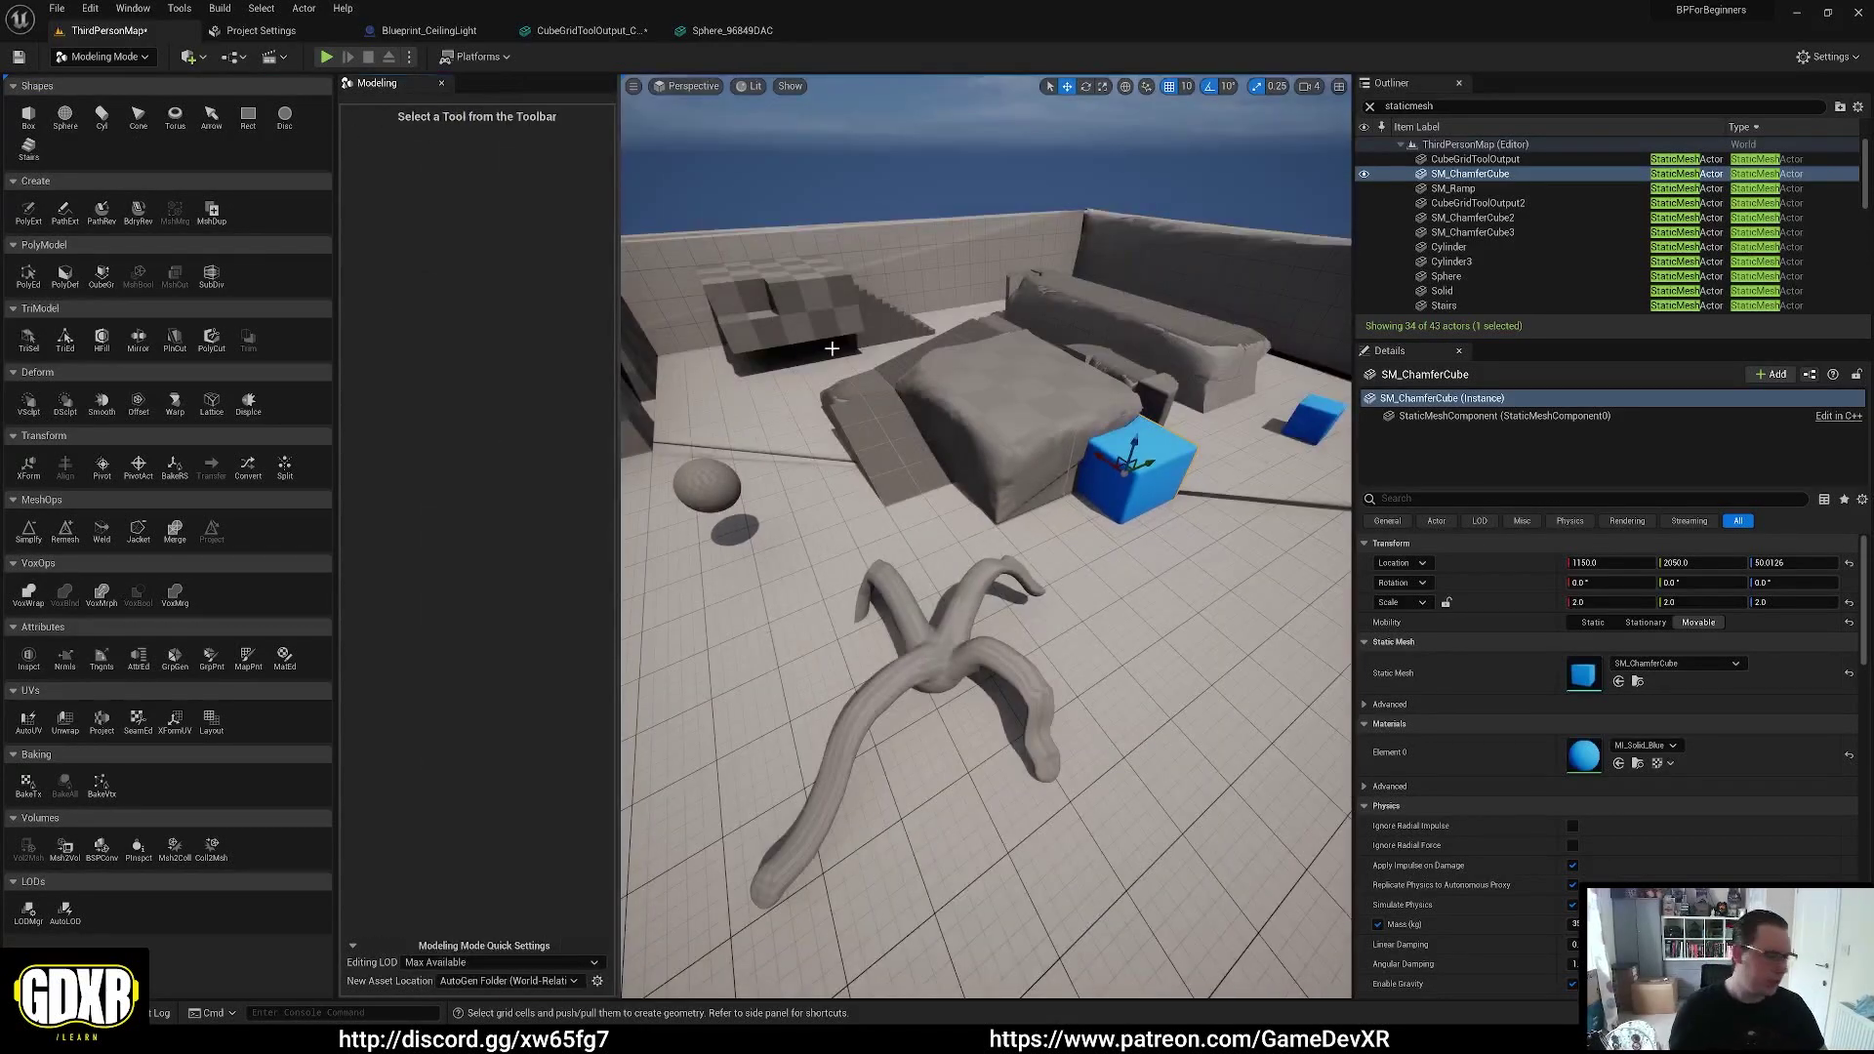